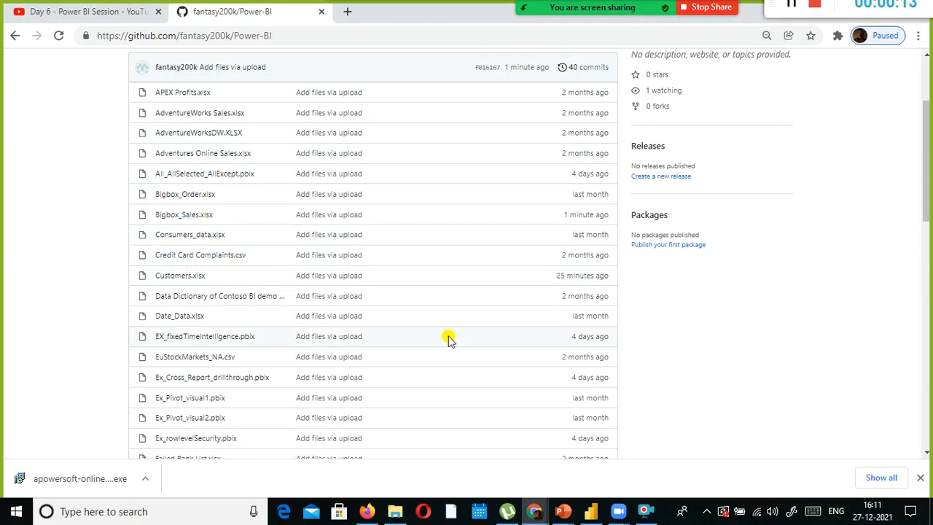
# - In Power BI Desktop, load the Bigbox_Sales_data sheet from Bigbox_Sales.xlsx and apply the pending query changes
pyautogui.click(596, 511)
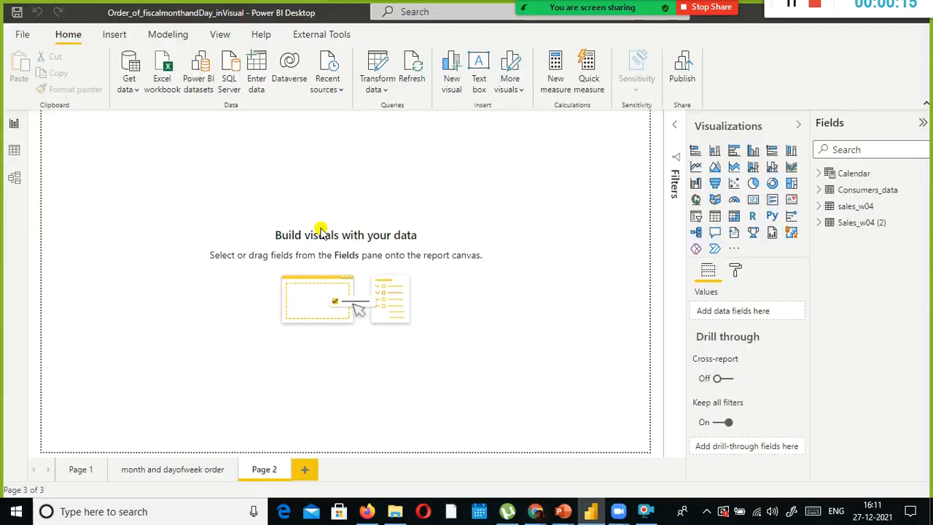
pyautogui.click(125, 83)
pyautogui.click(143, 139)
pyautogui.doubleClick(179, 152)
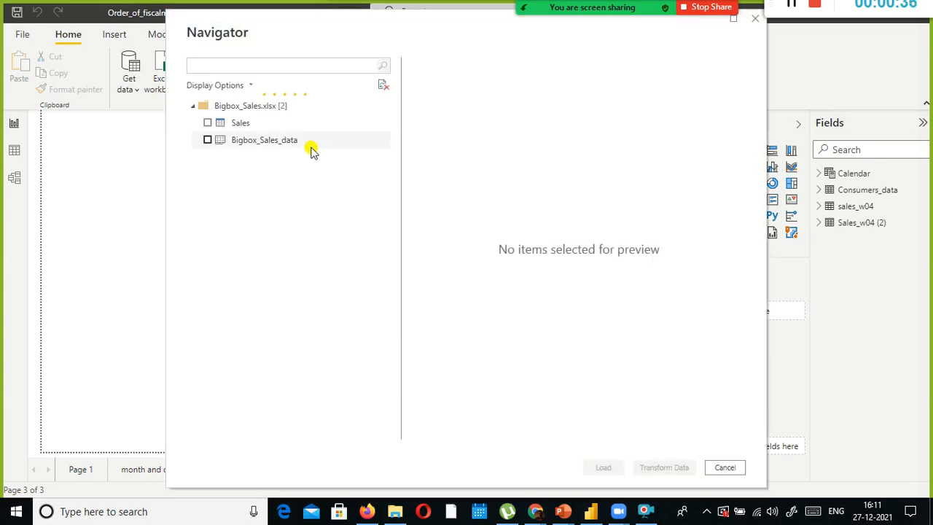
pyautogui.click(206, 145)
pyautogui.click(207, 143)
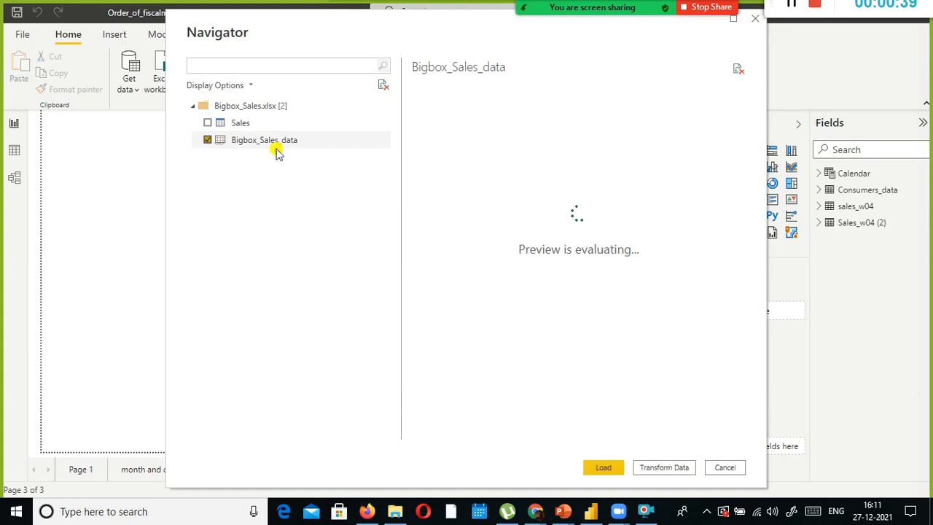
pyautogui.click(596, 465)
pyautogui.click(591, 510)
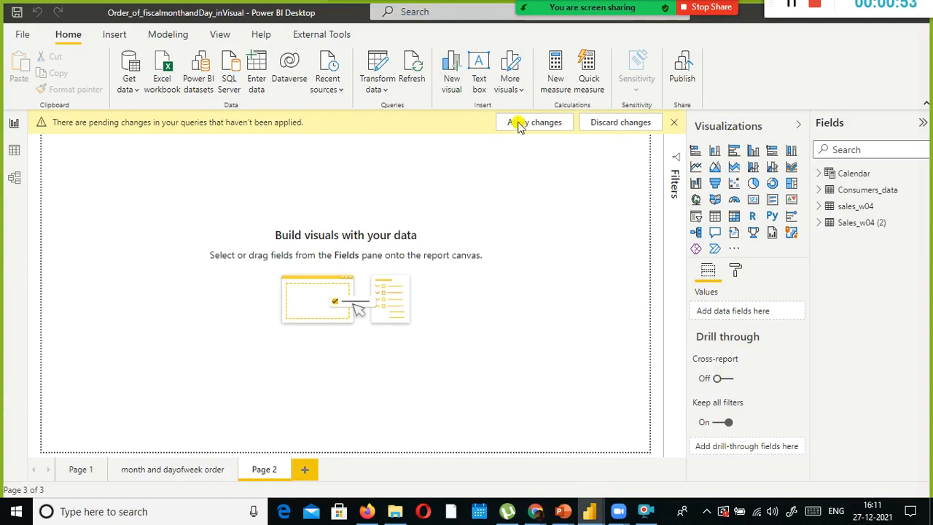
pyautogui.click(519, 124)
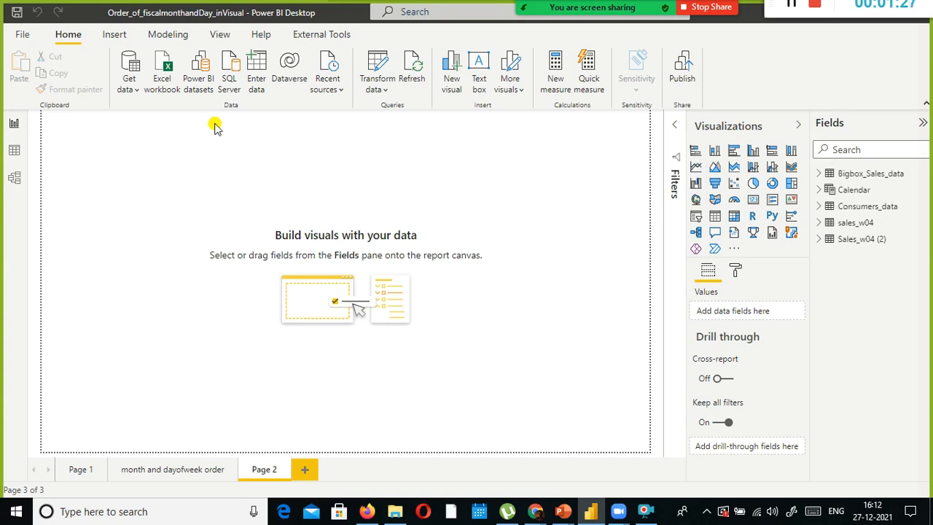
# - Load the Consumers_data sheet from the Customers.xlsx workbook into the report
pyautogui.click(129, 88)
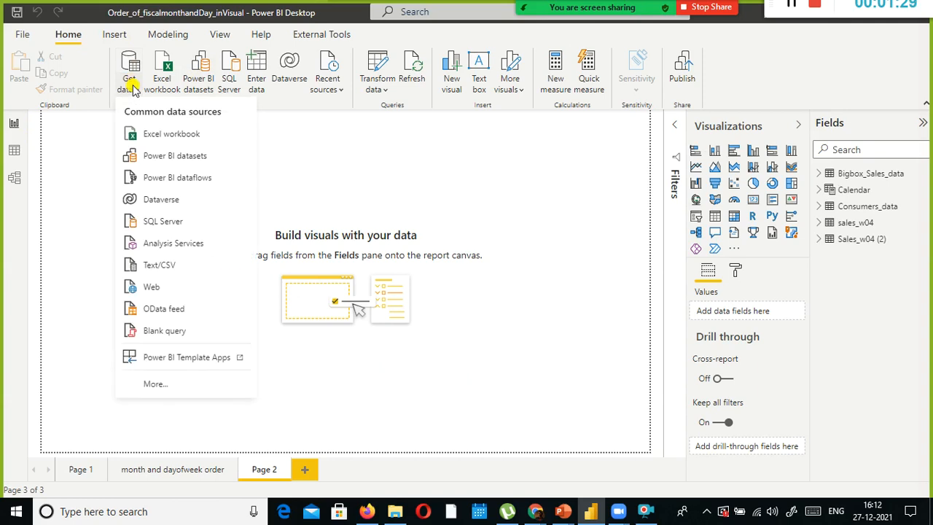
pyautogui.click(153, 136)
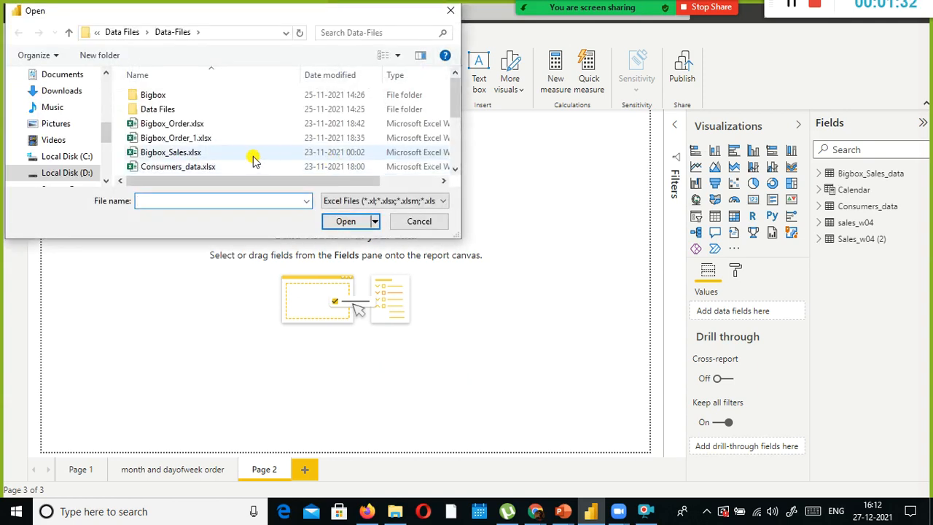
pyautogui.scroll(-2, 248, 156)
pyautogui.scroll(-1, 245, 152)
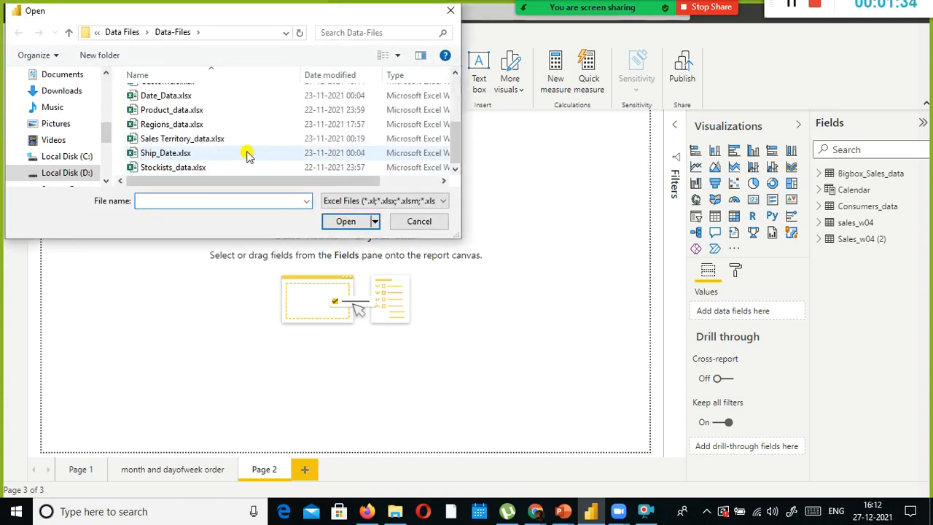
pyautogui.scroll(3, 246, 152)
pyautogui.doubleClick(183, 162)
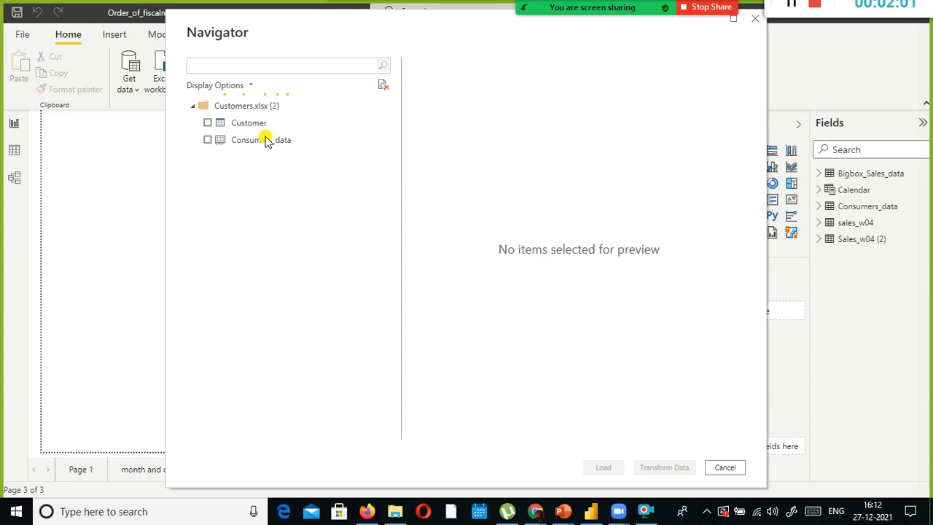
pyautogui.click(207, 141)
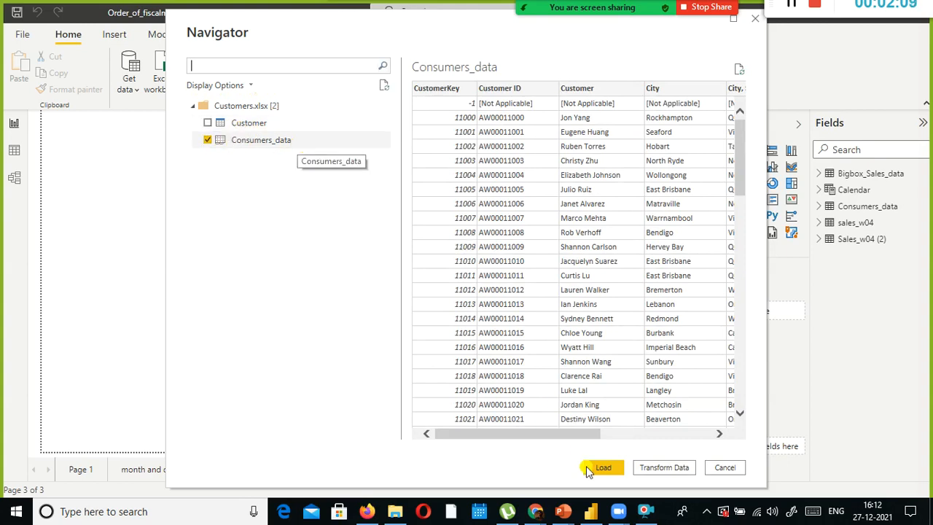
pyautogui.hotkey('alt', 'Tab')
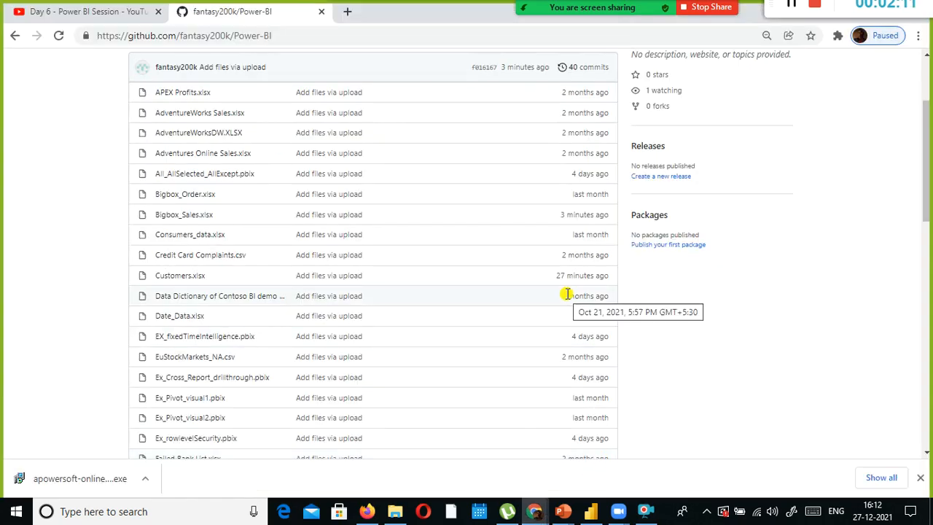
pyautogui.hotkey('alt', 'Tab')
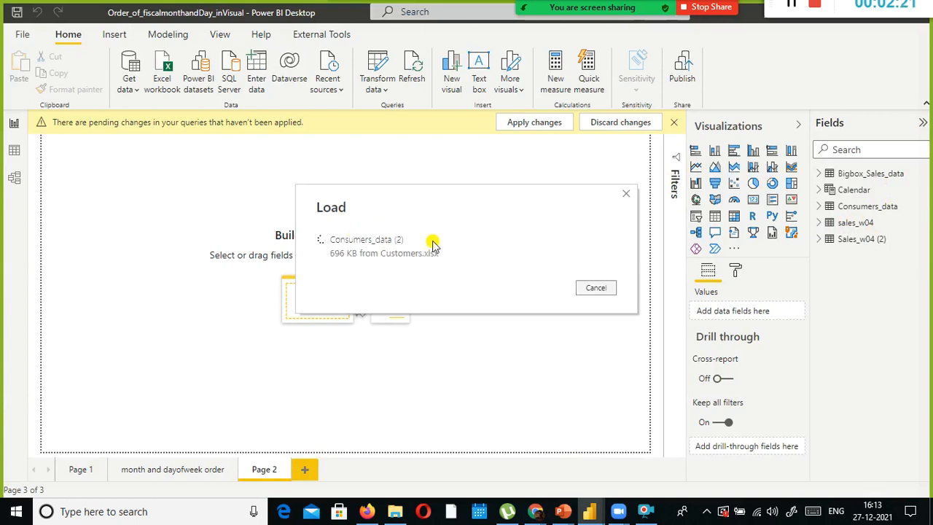
pyautogui.click(595, 288)
pyautogui.click(604, 289)
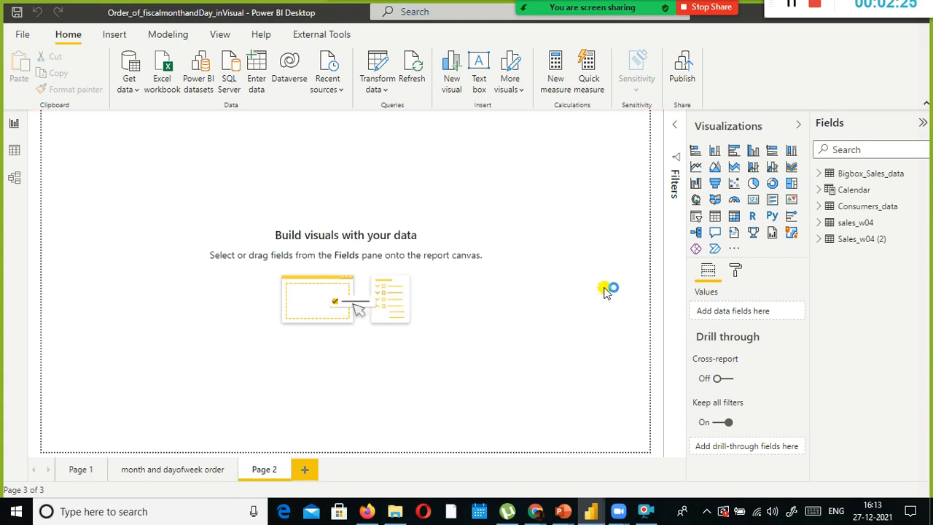
# - Open Customers.xlsx once more as an Excel workbook data source
pyautogui.click(120, 86)
pyautogui.click(149, 131)
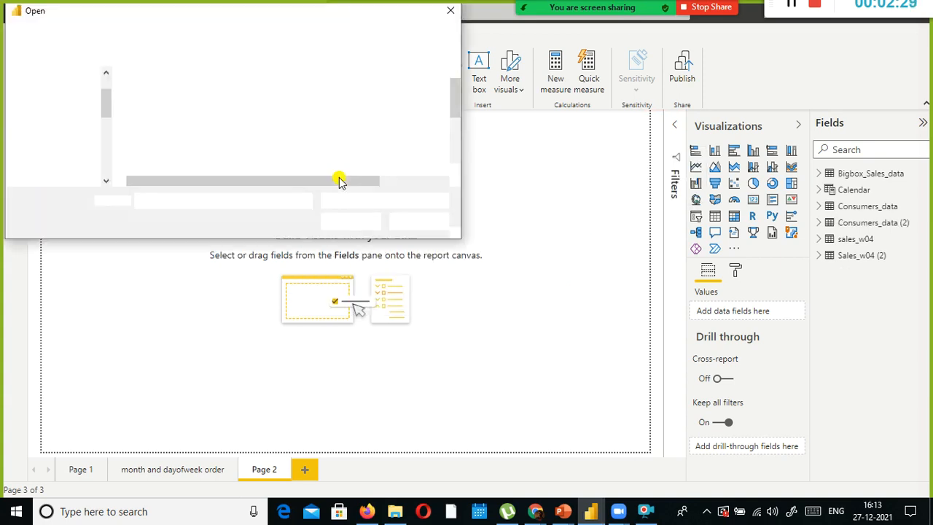
pyautogui.scroll(-1, 252, 141)
pyautogui.doubleClick(182, 138)
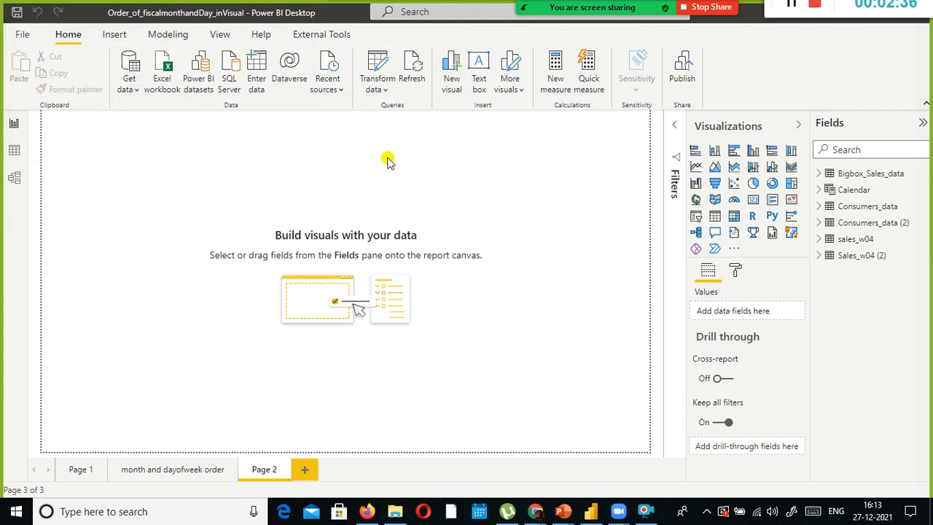
# - Check the list of participants in the Zoom meeting and close it
pyautogui.moveTo(616, 5)
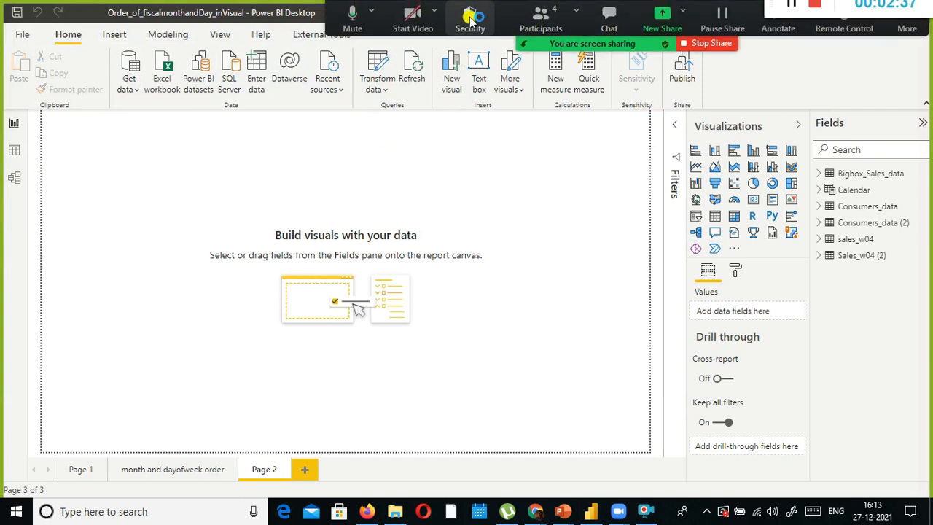
pyautogui.click(526, 16)
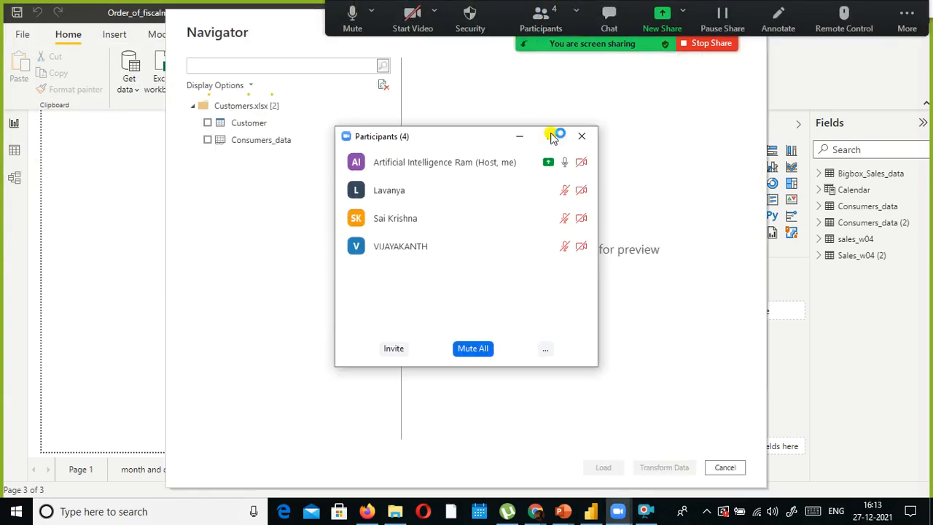
pyautogui.click(581, 136)
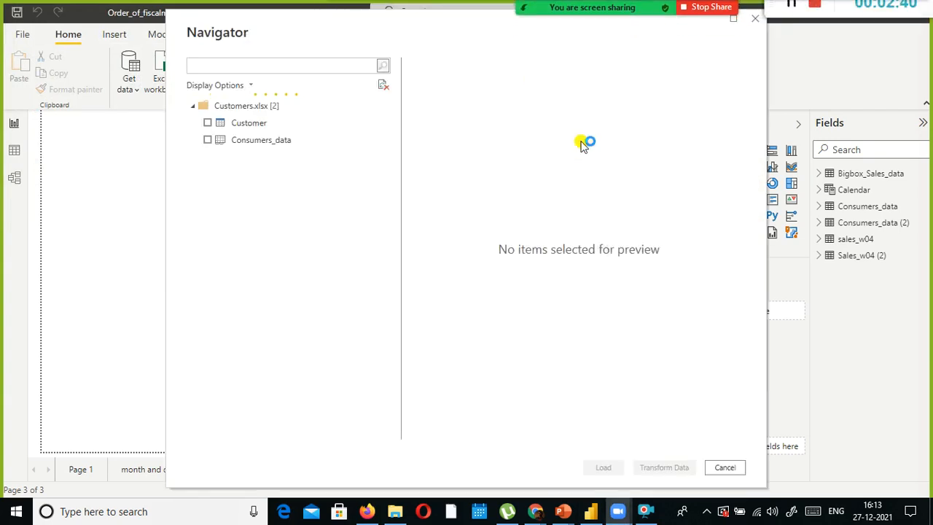
# - Select the Consumers_data sheet again, look over its preview columns and load it as another table
pyautogui.click(207, 144)
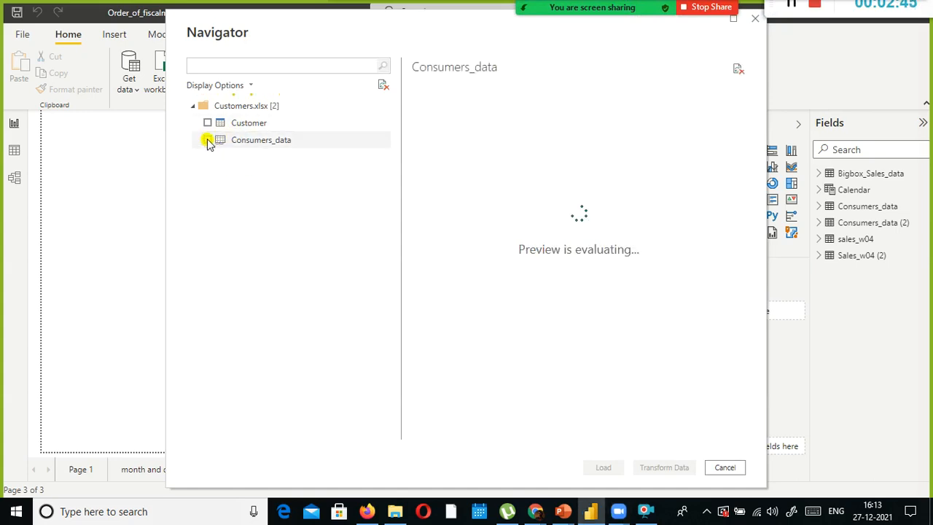
pyautogui.click(208, 140)
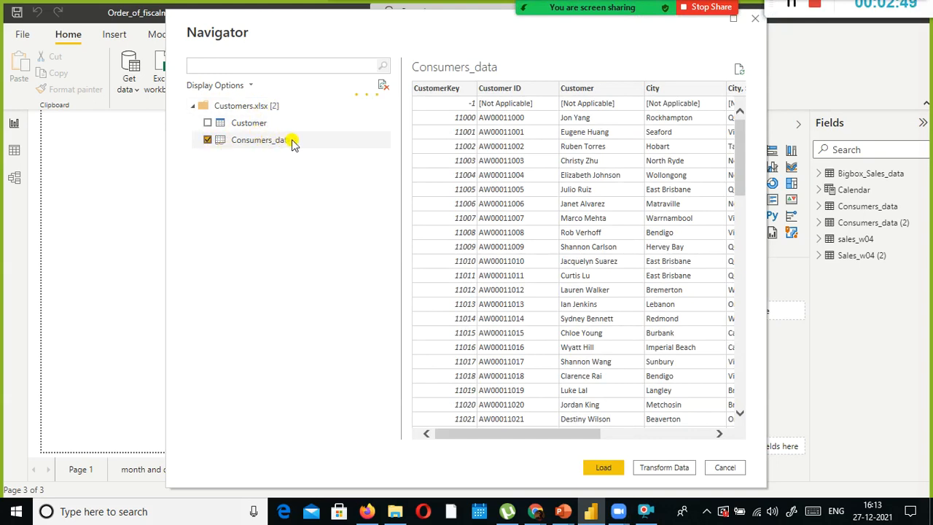
pyautogui.moveTo(486, 430); pyautogui.dragTo(552, 423)
pyautogui.click(616, 467)
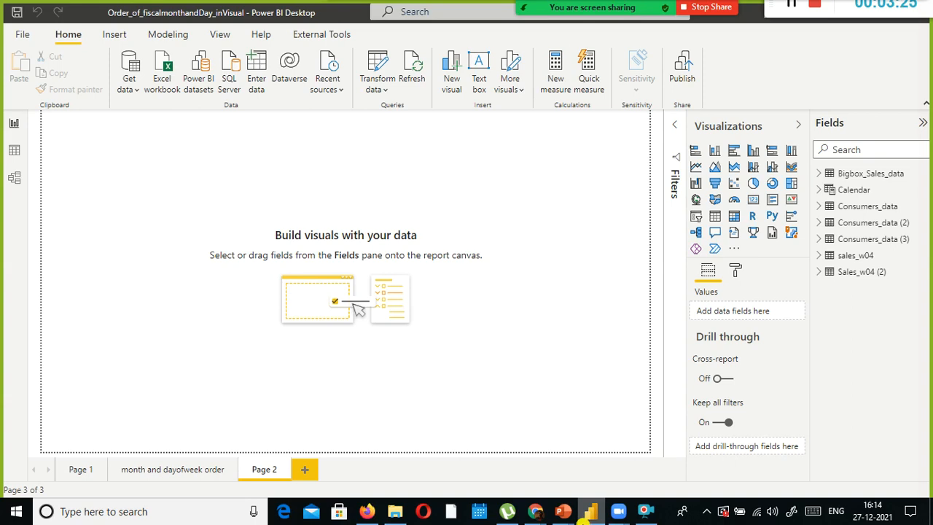
# - Switch to PowerQuery.pptx in PowerPoint and add a new slide after the "Pivot – Turning rows into columns" slide
pyautogui.moveTo(561, 512)
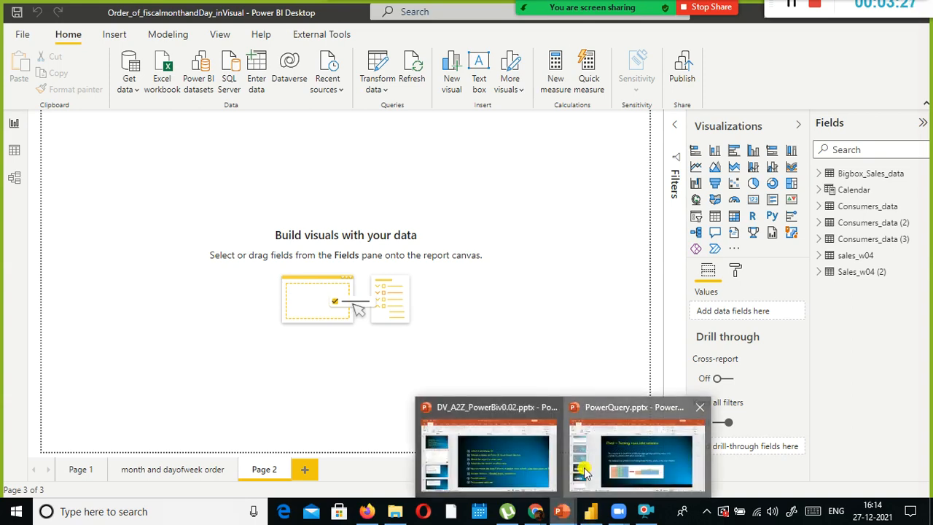
pyautogui.click(645, 427)
pyautogui.scroll(-2, 71, 437)
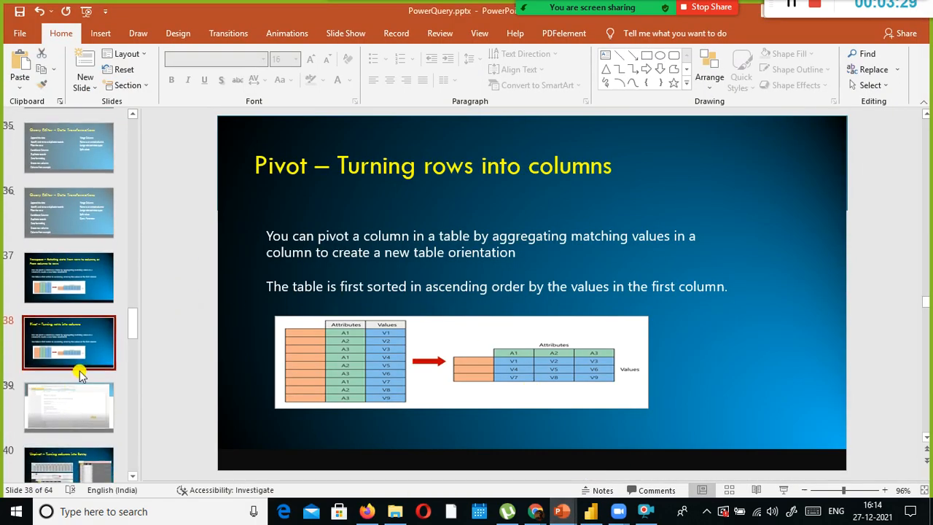
pyautogui.rightClick(78, 372)
pyautogui.click(114, 414)
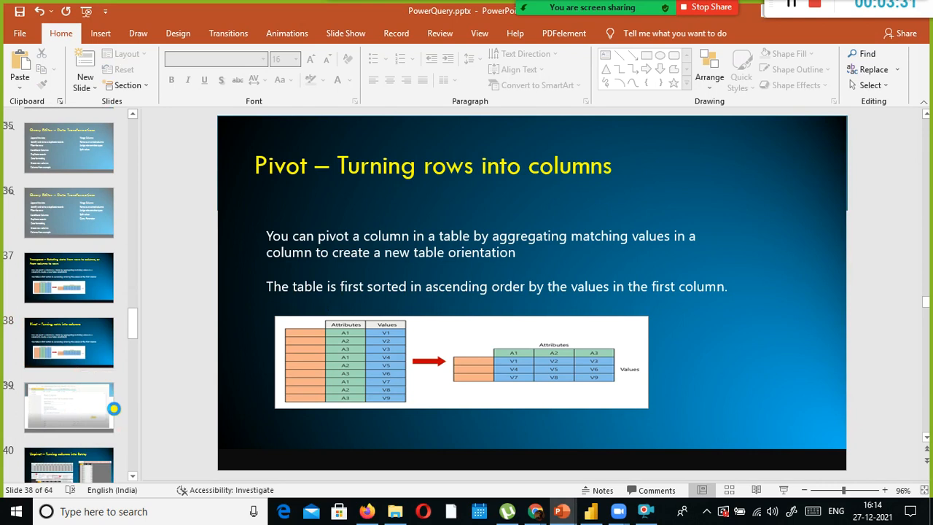
# - Copy the blue gradient background shape from the Pivot slide onto the new slide and start inserting a text box there
pyautogui.click(69, 329)
pyautogui.click(250, 302)
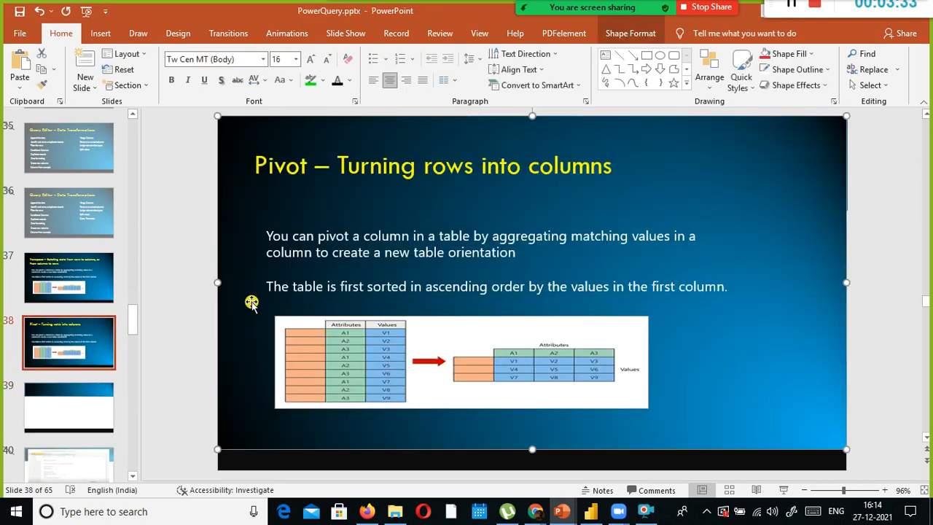
pyautogui.hotkey('ctrl', 'c')
pyautogui.click(89, 401)
pyautogui.hotkey('ctrl', 'v')
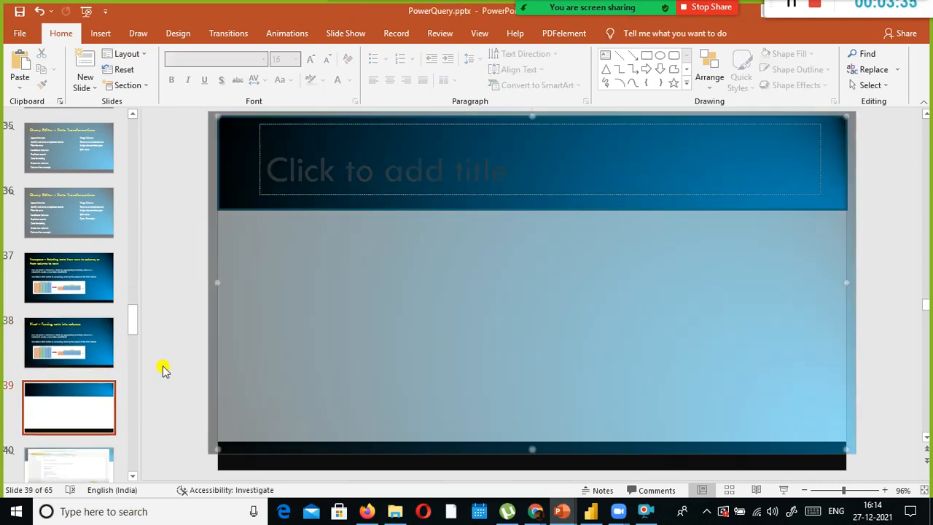
pyautogui.click(165, 356)
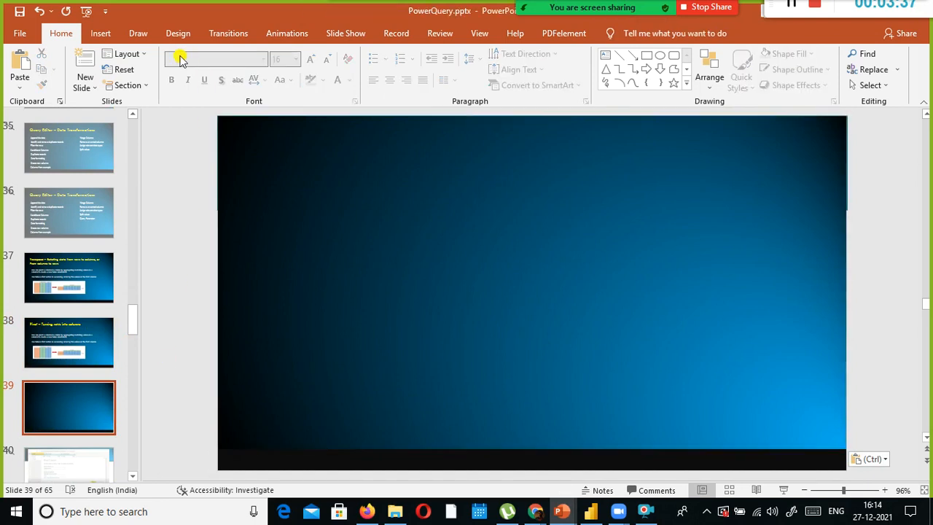
pyautogui.click(101, 34)
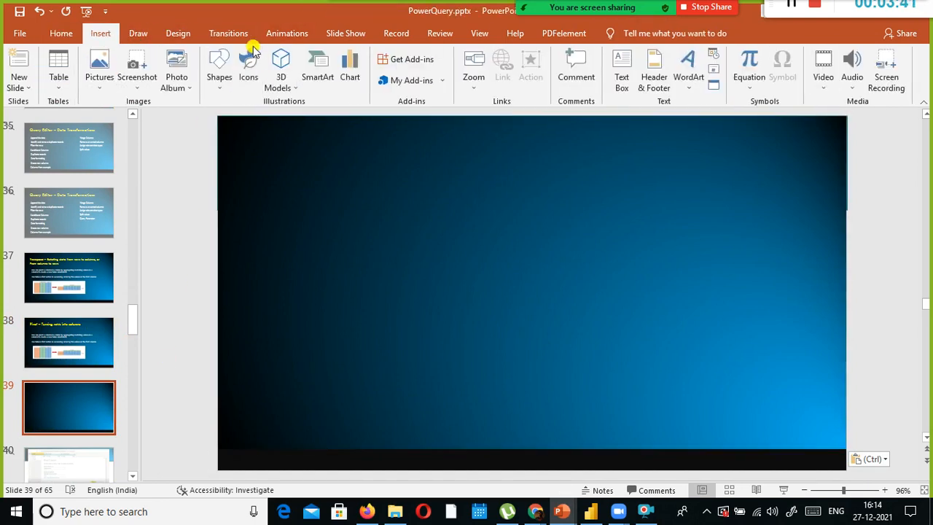
pyautogui.click(614, 65)
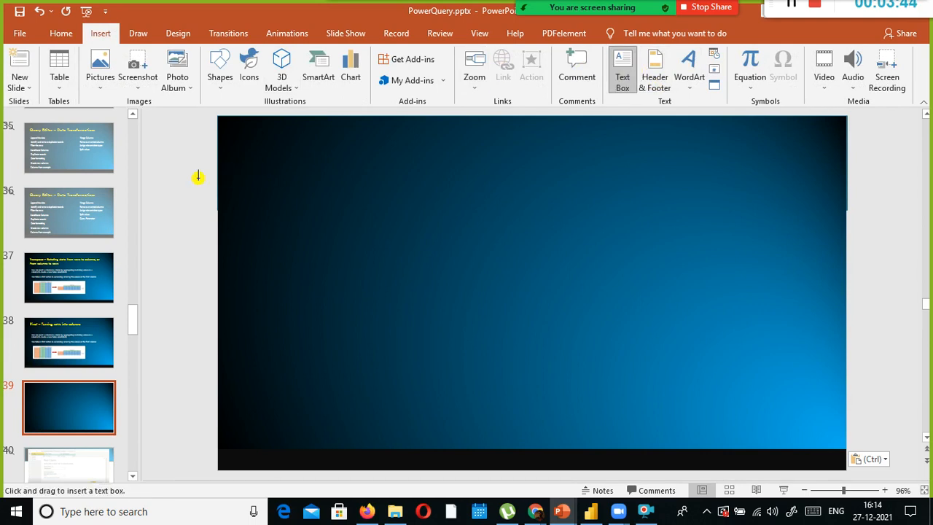
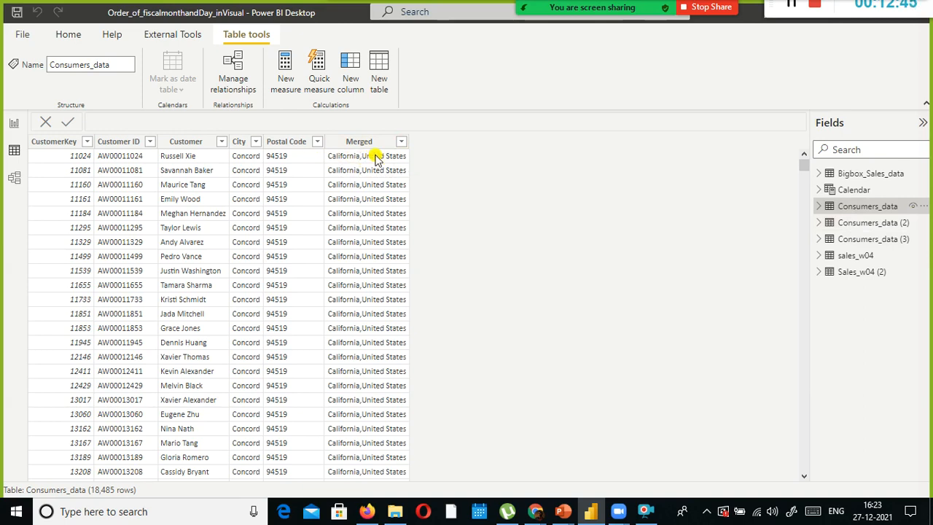
# - In PowerQuery.pptx, replace "City" with "Country" in the slide's Customers table task line and save the presentation
pyautogui.hotkey('alt', 'Tab')
pyautogui.click(433, 194)
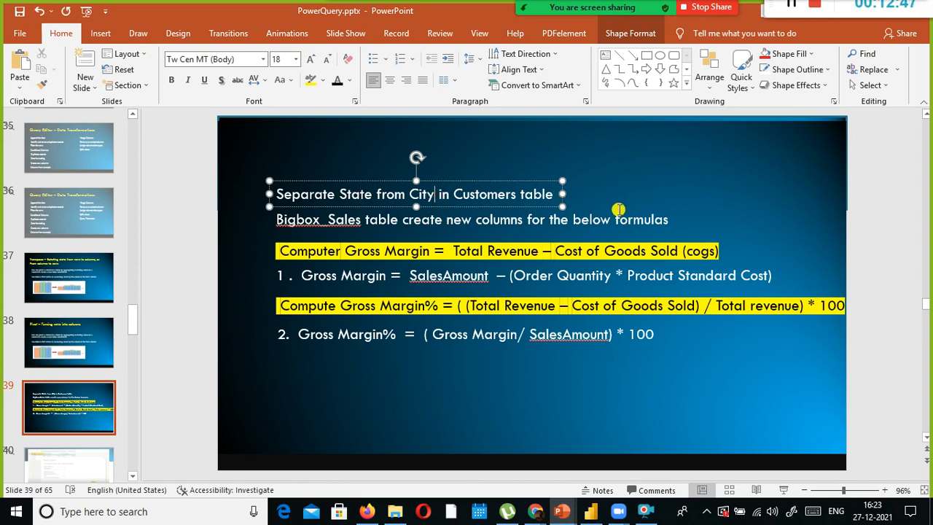
pyautogui.hotkey('ctrl', 'shift', 'Left')
pyautogui.hotkey('ctrl', 'Left')
pyautogui.hotkey('ctrl', 'Right')
pyautogui.hotkey('ctrl', 'shift', 'Right')
pyautogui.write('Counntry')
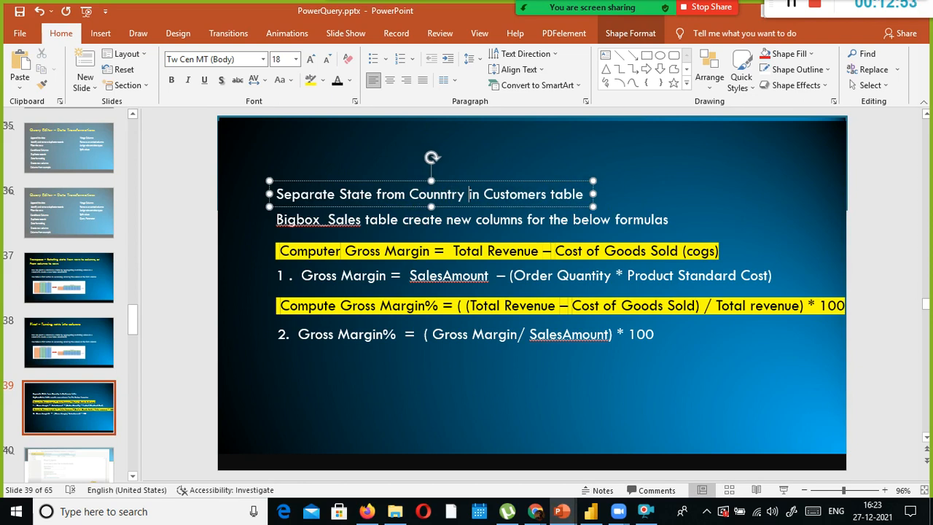
pyautogui.press('BackSpace')
pyautogui.press('BackSpace')
pyautogui.press('BackSpace')
pyautogui.press('BackSpace')
pyautogui.press('BackSpace')
pyautogui.write('try')
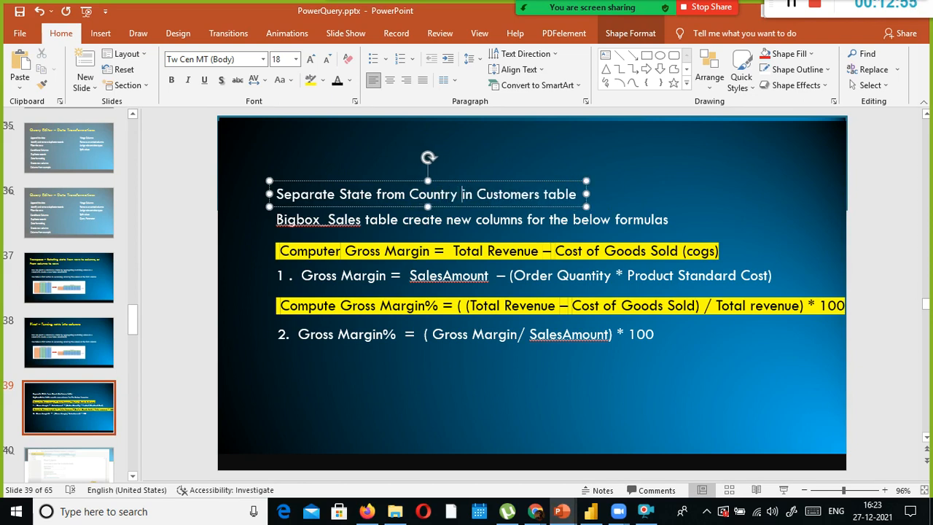
pyautogui.hotkey('ctrl', 's')
# - Switch to Power BI Desktop and examine the values and column options of Merged in the Consumers_data table
pyautogui.hotkey('alt', 'Tab')
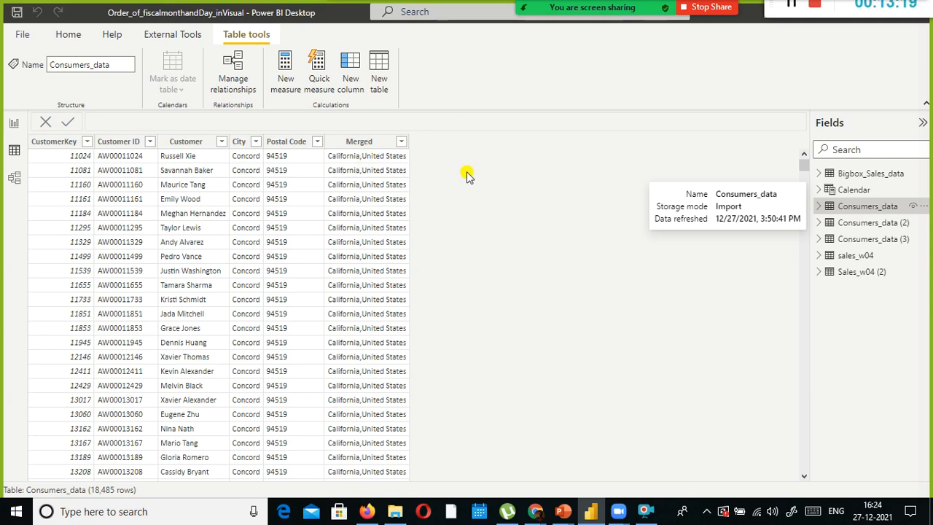
pyautogui.click(401, 148)
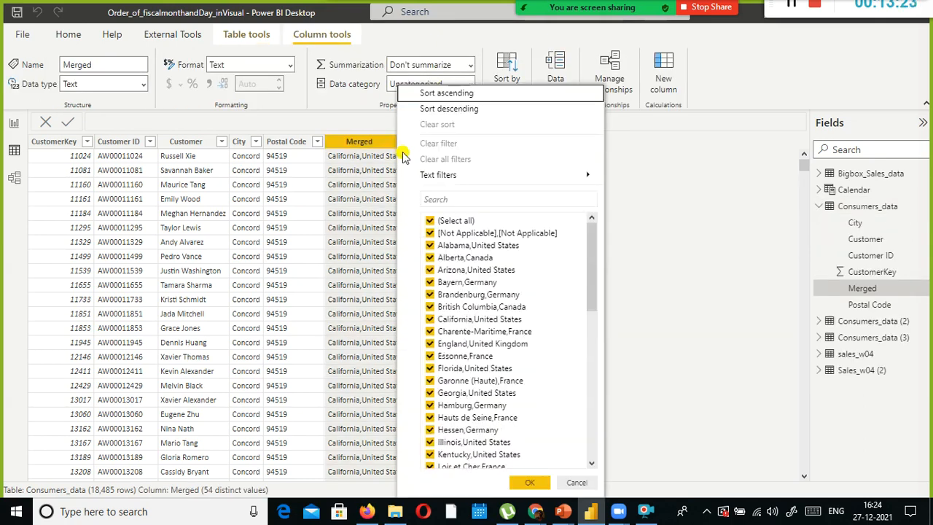
pyautogui.click(575, 482)
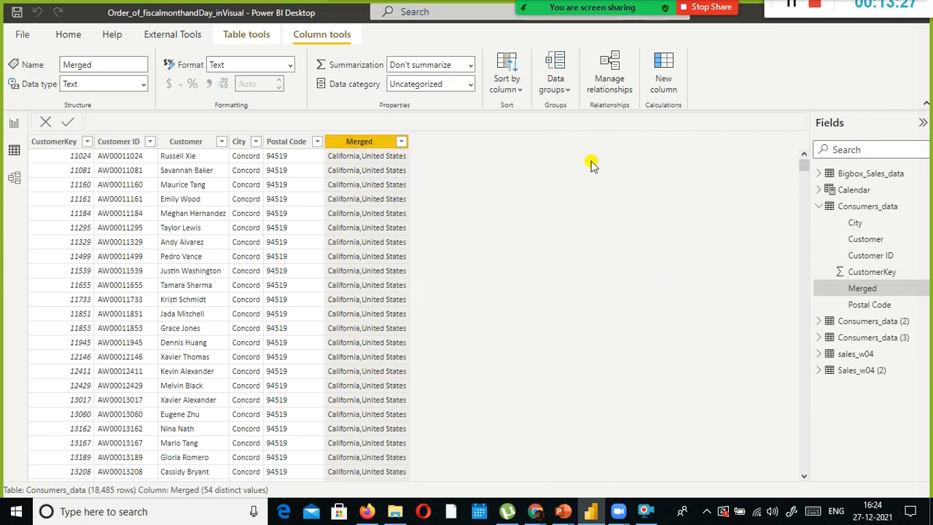
pyautogui.rightClick(376, 141)
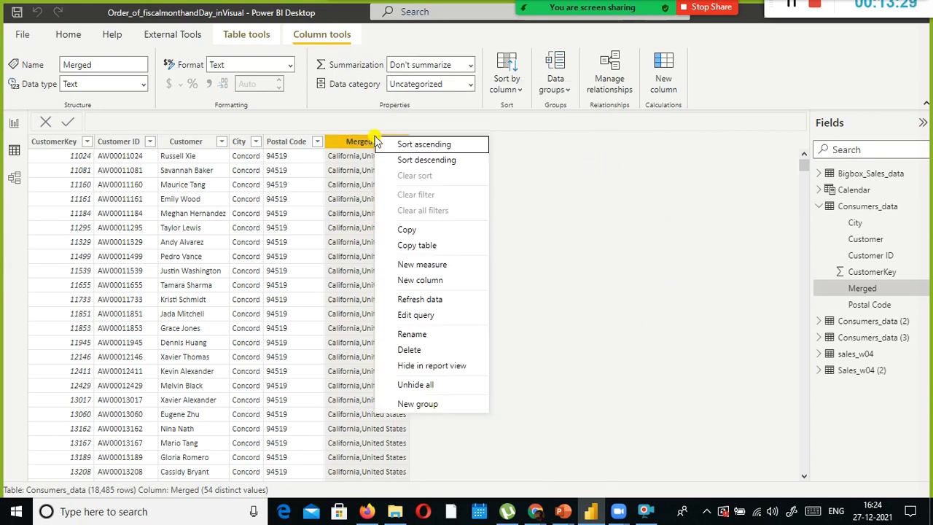
pyautogui.click(588, 242)
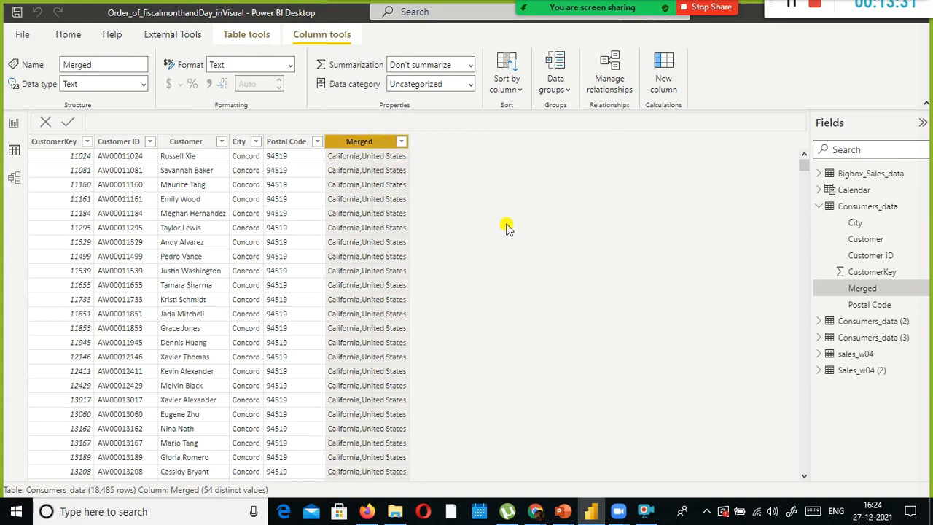
# - Open the Power Query Editor and look over the columns of the sales_w04 query
pyautogui.click(66, 37)
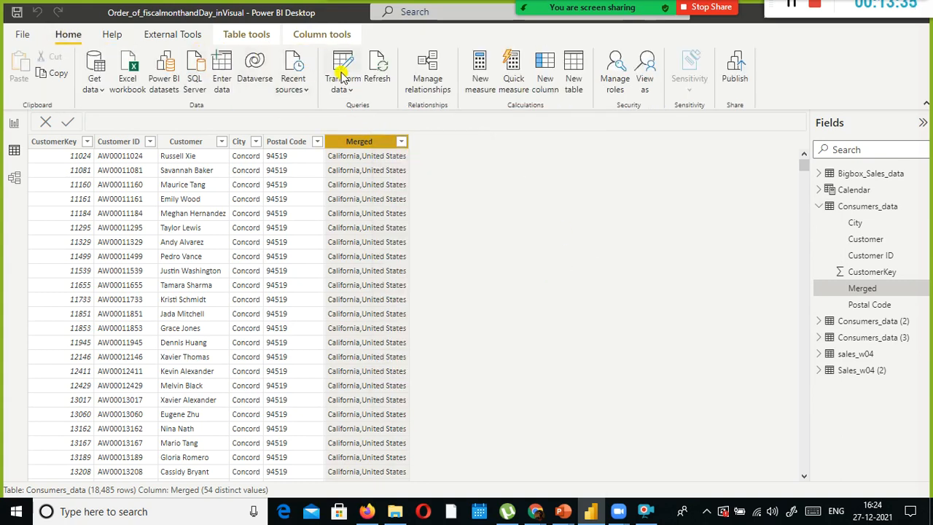
pyautogui.click(342, 73)
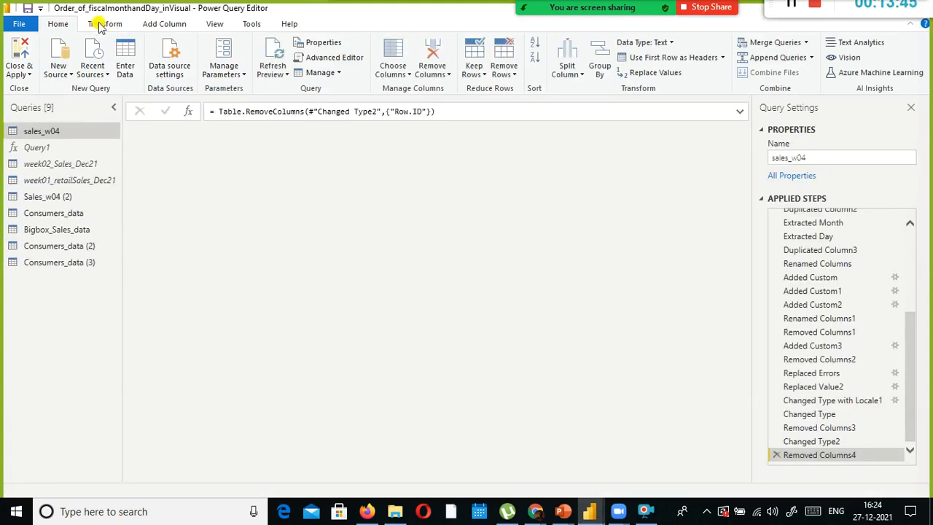
pyautogui.click(102, 25)
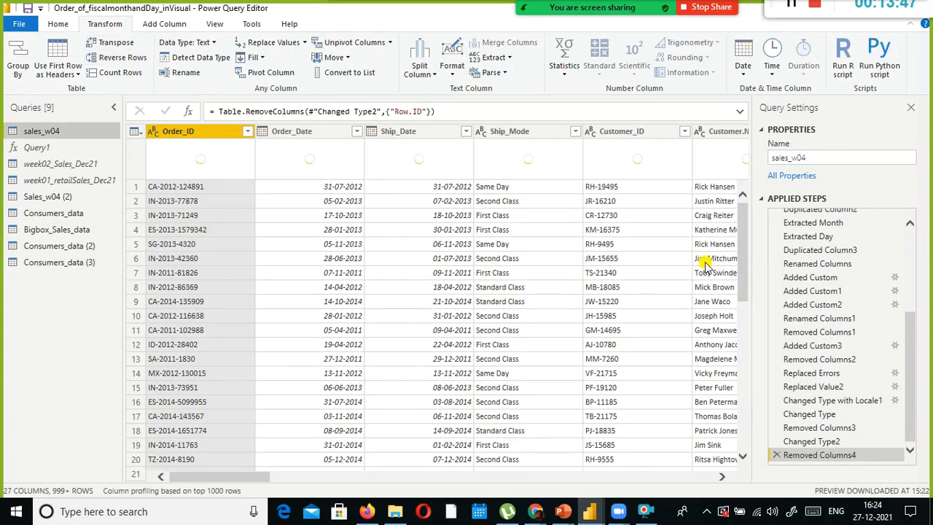
pyautogui.moveTo(250, 477); pyautogui.dragTo(423, 462)
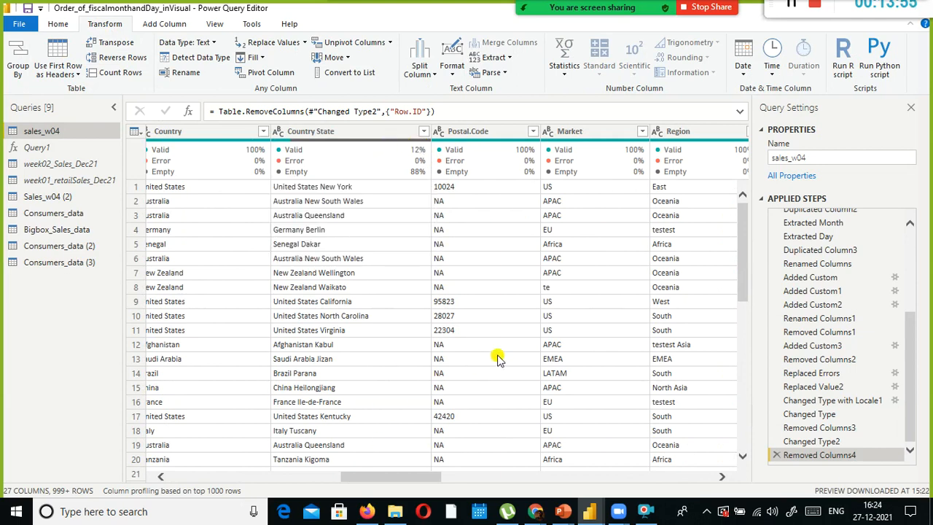
pyautogui.moveTo(410, 477); pyautogui.dragTo(614, 475)
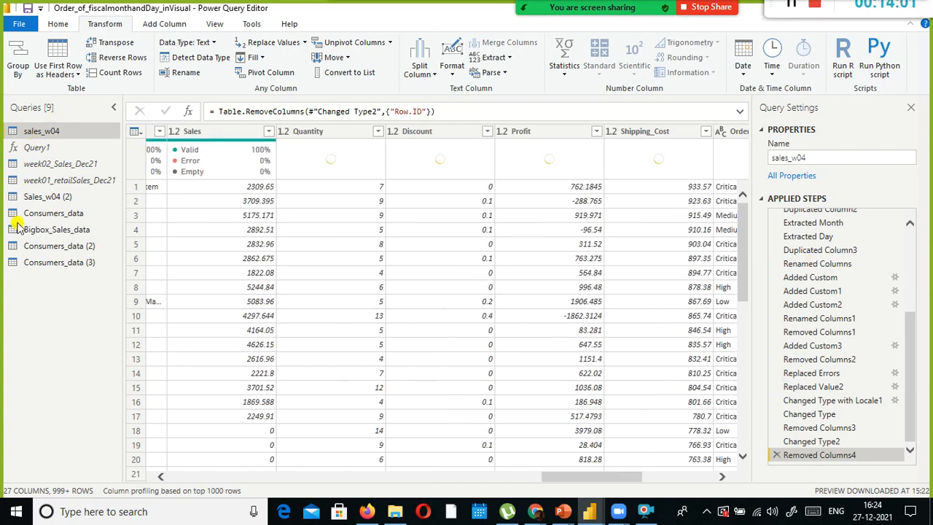
# - Open the Consumers_data query, select its Merged column and review the operations available for it
pyautogui.click(44, 212)
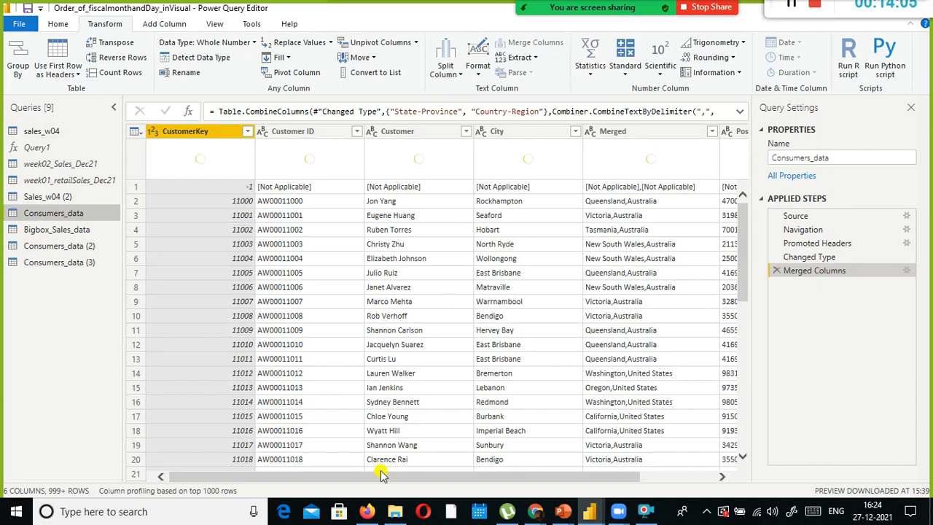
pyautogui.click(391, 471)
pyautogui.moveTo(524, 474); pyautogui.dragTo(599, 472)
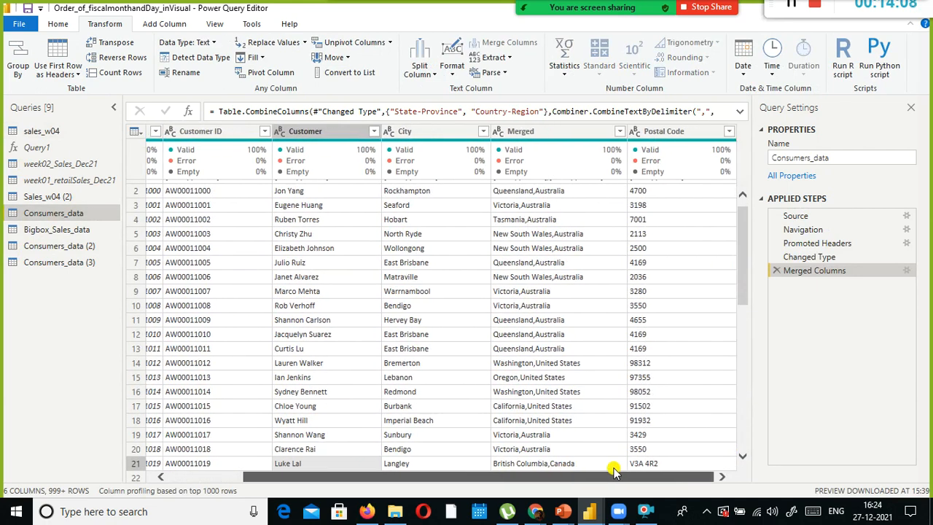
pyautogui.click(542, 133)
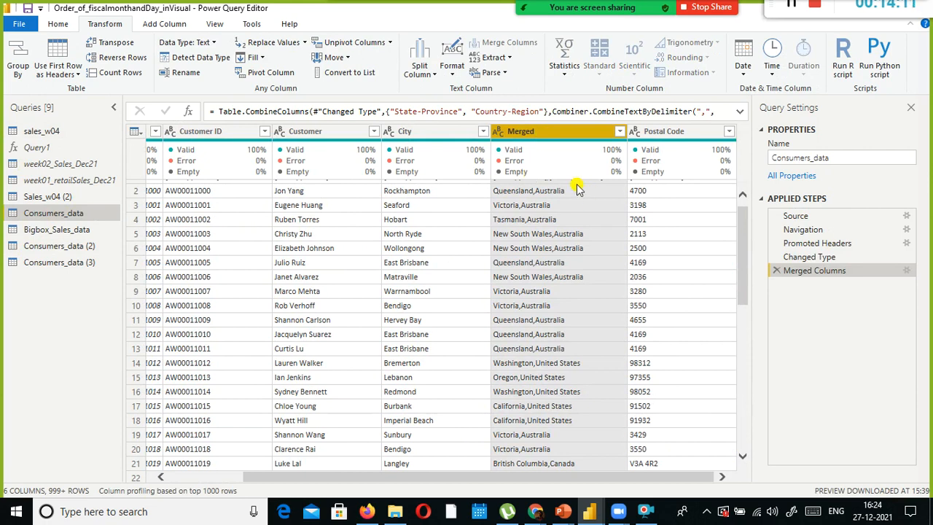
pyautogui.rightClick(536, 127)
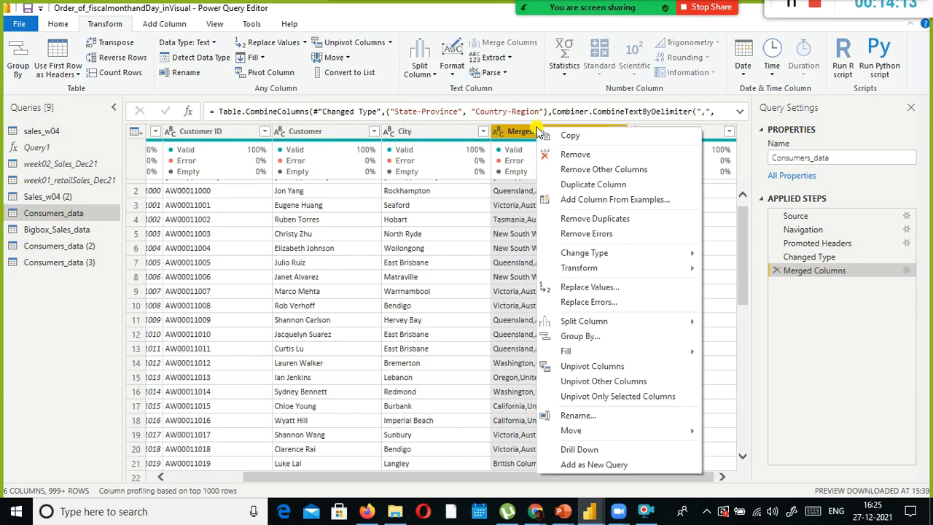
pyautogui.moveTo(598, 326)
pyautogui.click(456, 10)
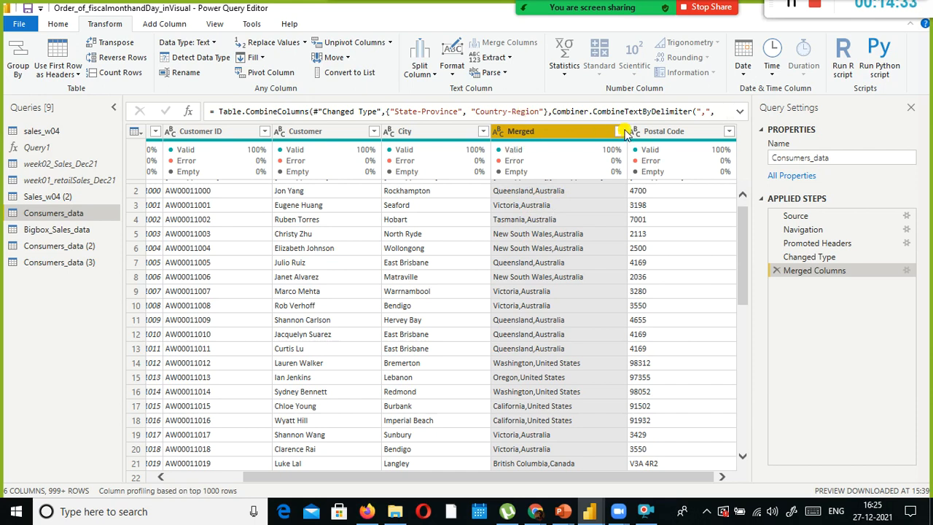
# - Split the Merged column by delimiter, using a comma at the left-most delimiter
pyautogui.rightClick(546, 132)
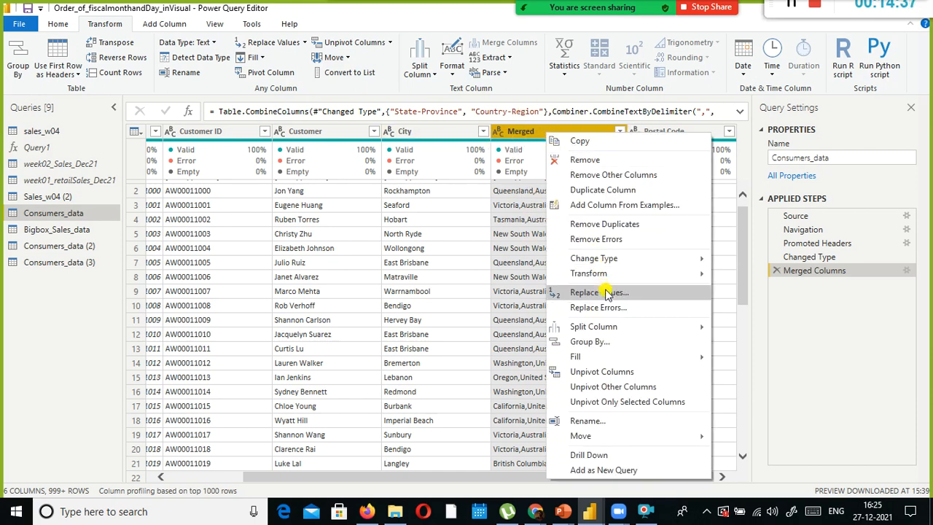
pyautogui.moveTo(644, 325)
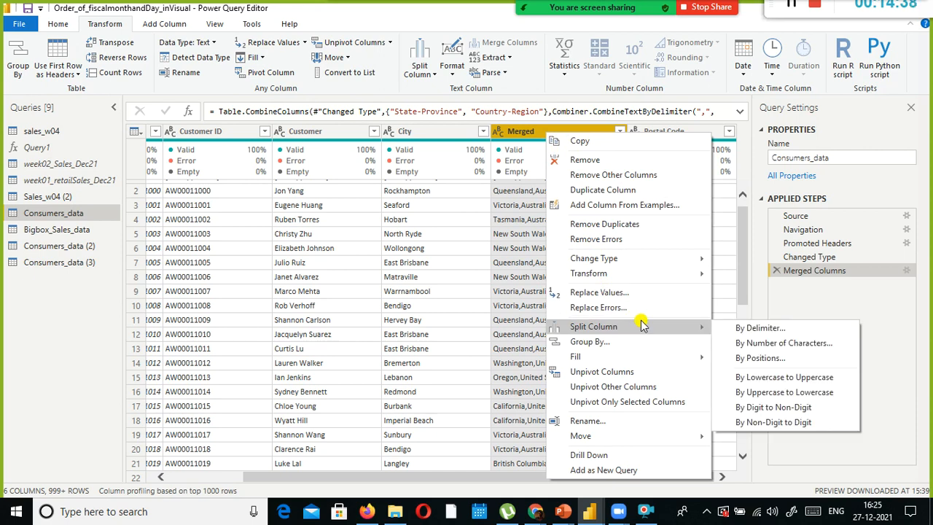
pyautogui.click(762, 328)
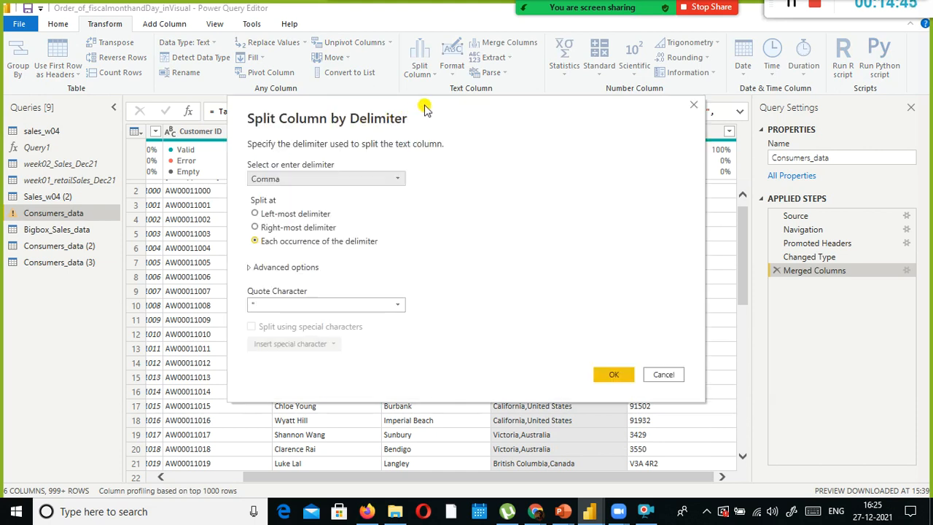
pyautogui.moveTo(427, 104); pyautogui.dragTo(303, 229)
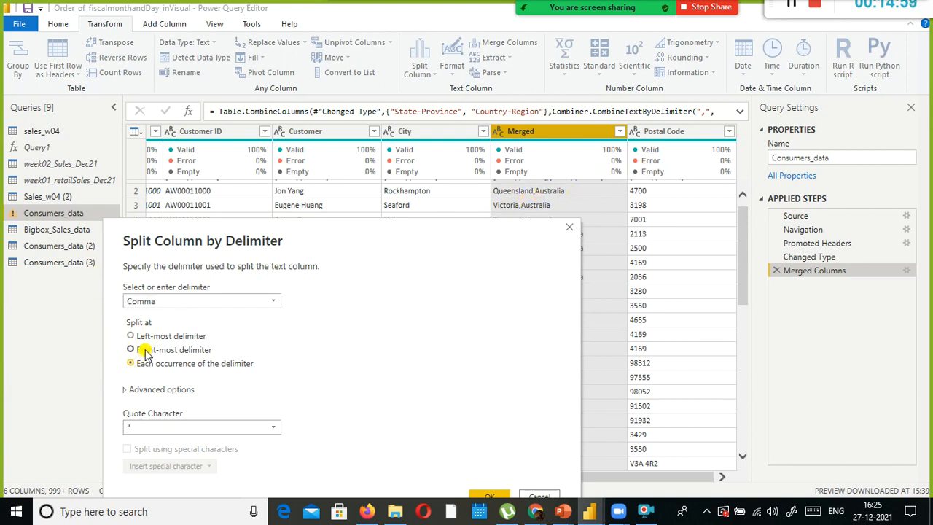
pyautogui.click(133, 338)
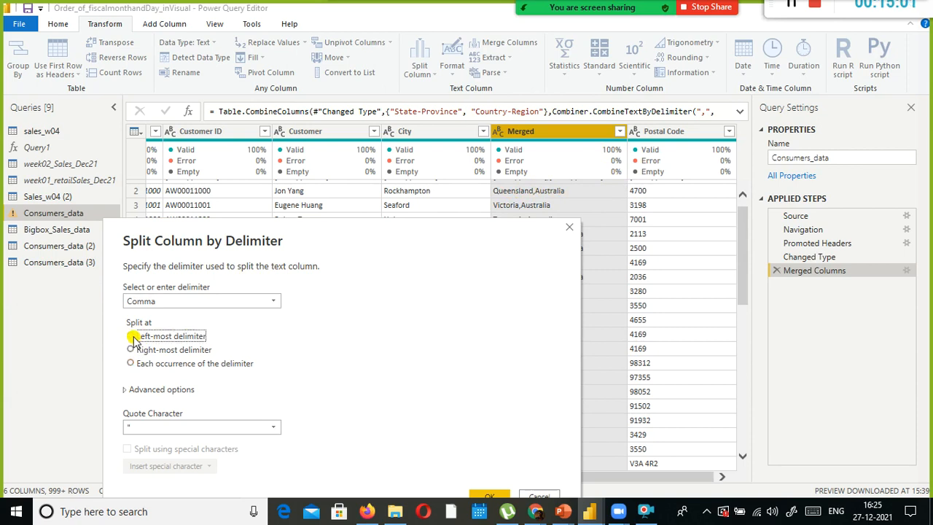
pyautogui.click(500, 493)
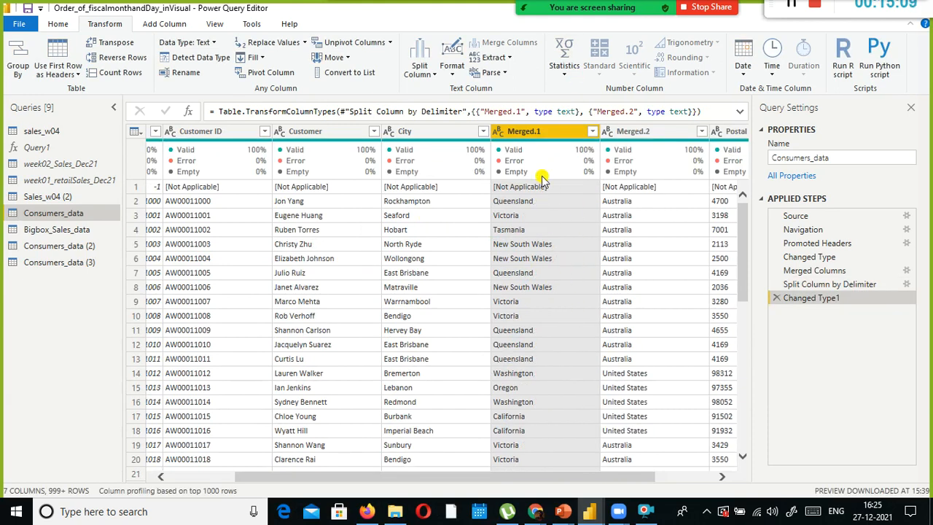
# - Rename the Merged.1 column as State and the Merged.2 column as Country
pyautogui.doubleClick(563, 130)
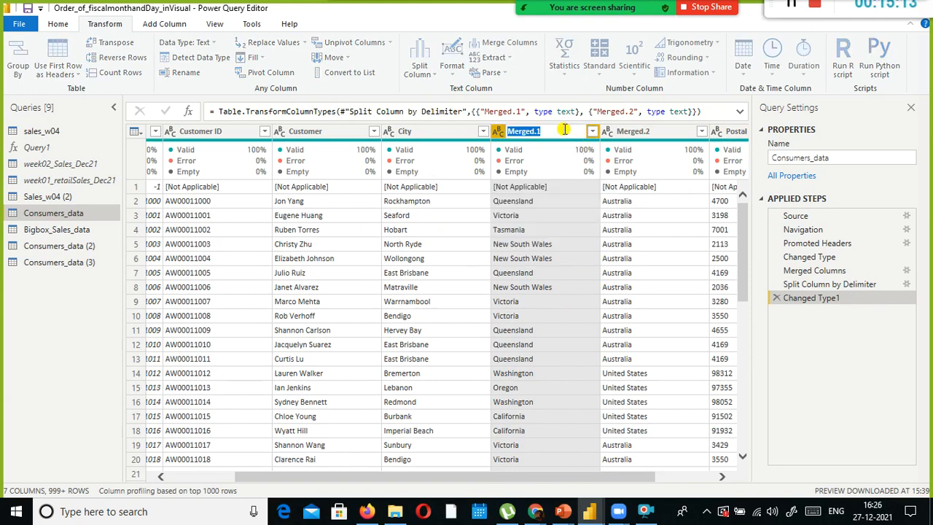
pyautogui.write('tate')
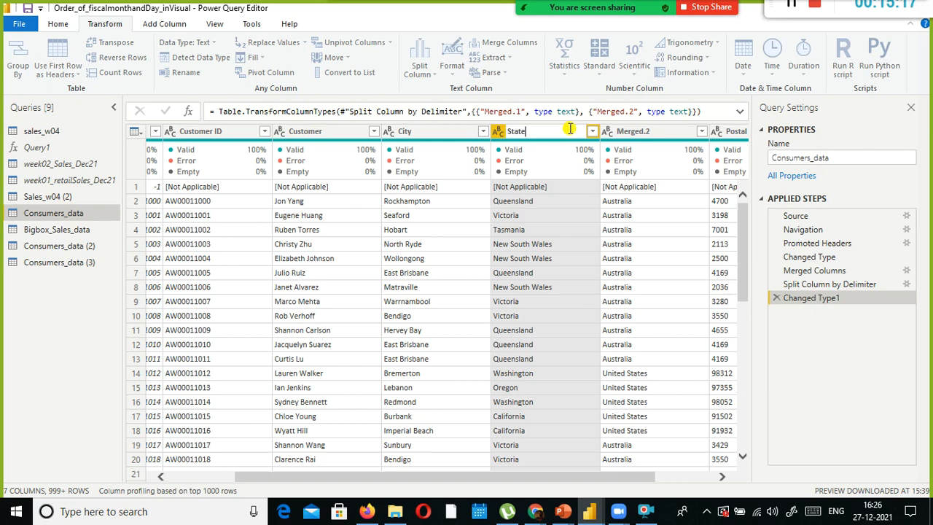
pyautogui.doubleClick(628, 132)
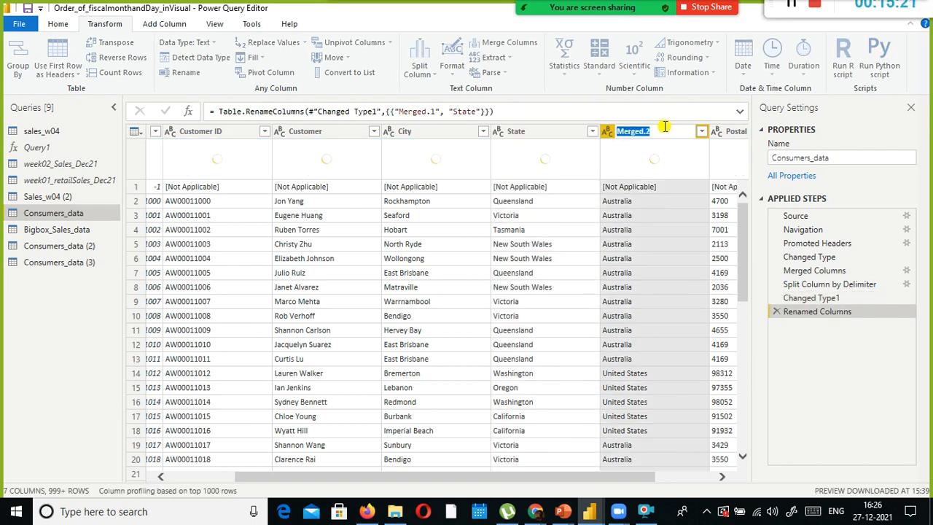
pyautogui.write('Co')
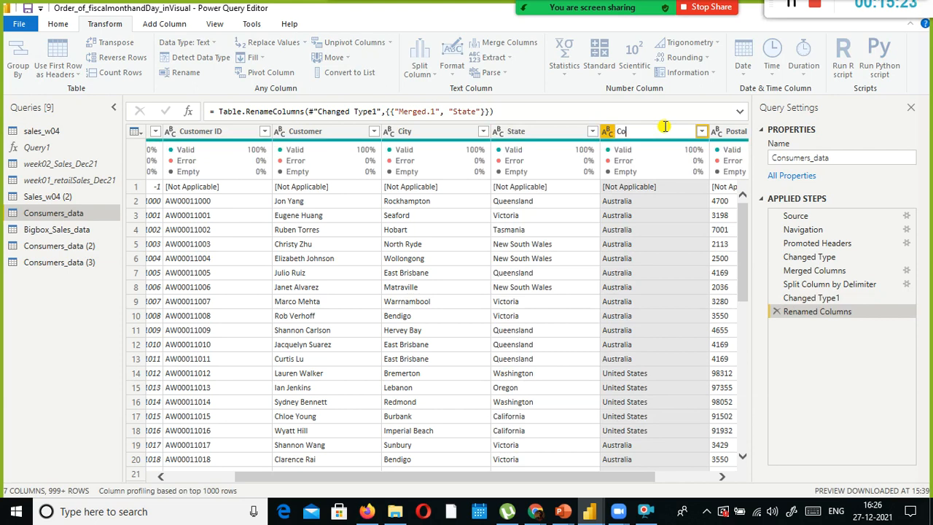
pyautogui.write('untry')
pyautogui.press('Return')
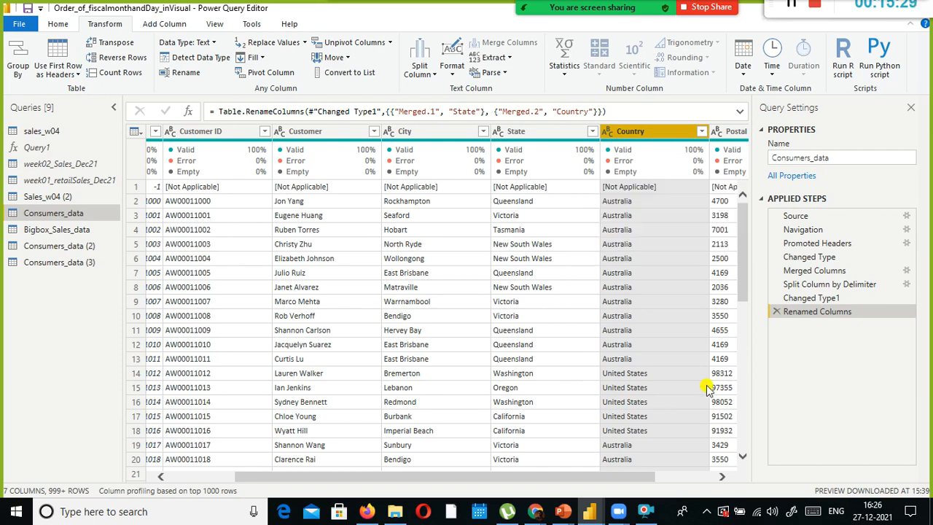
pyautogui.rightClick(544, 135)
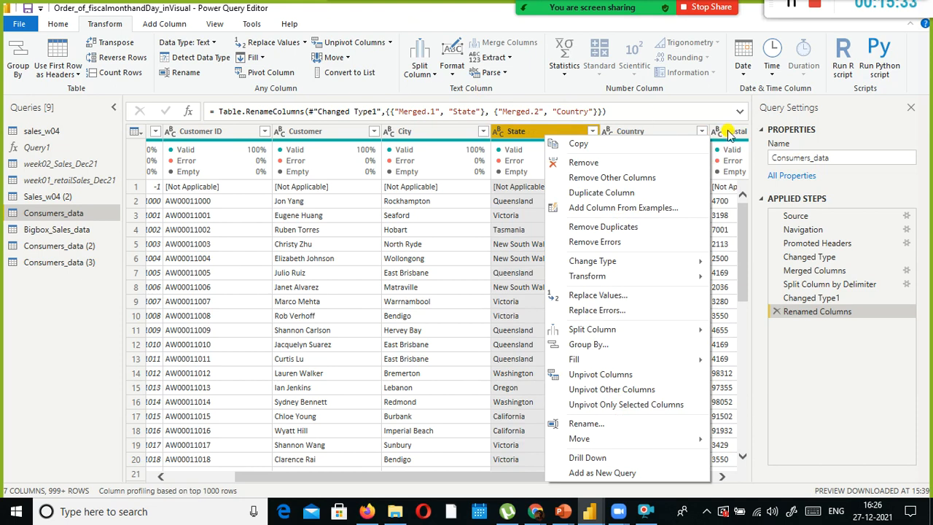
pyautogui.click(679, 84)
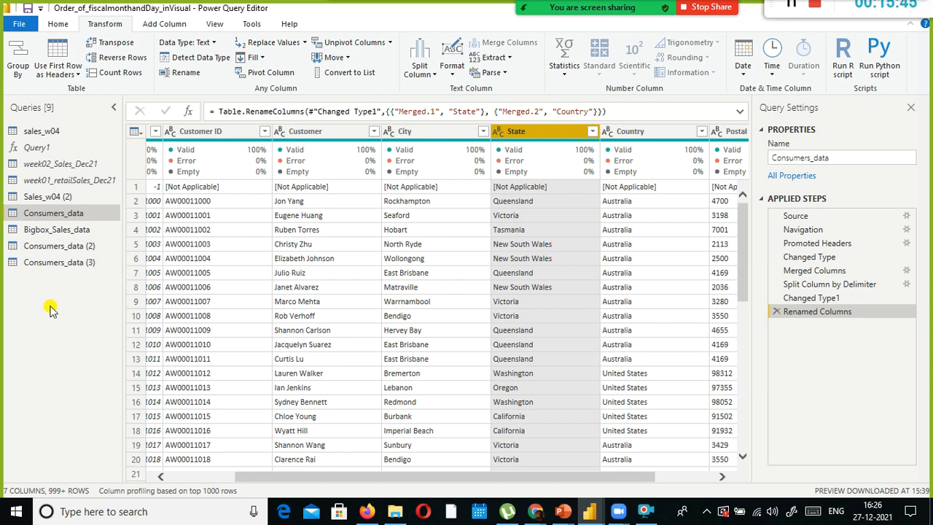
# - Open the Bigbox_Sales_data query and refresh its preview to show the cost and sales columns
pyautogui.click(58, 231)
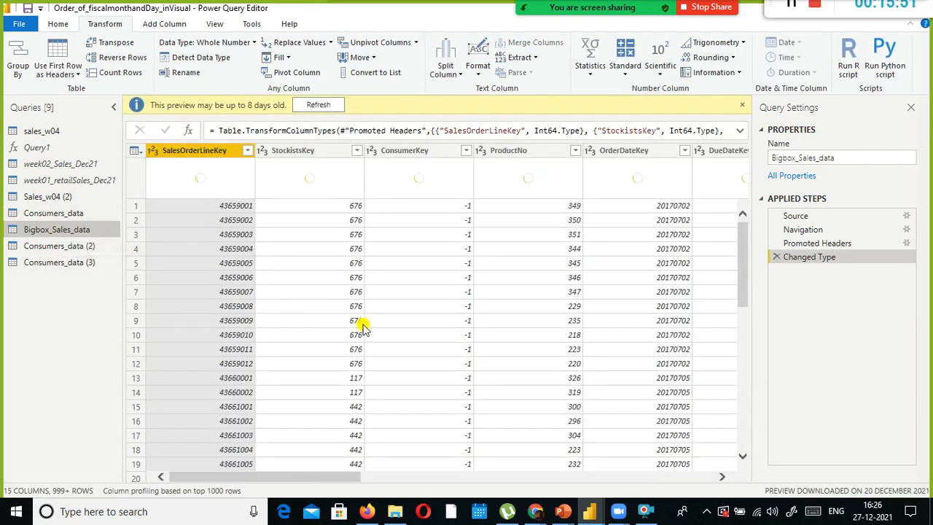
pyautogui.click(318, 104)
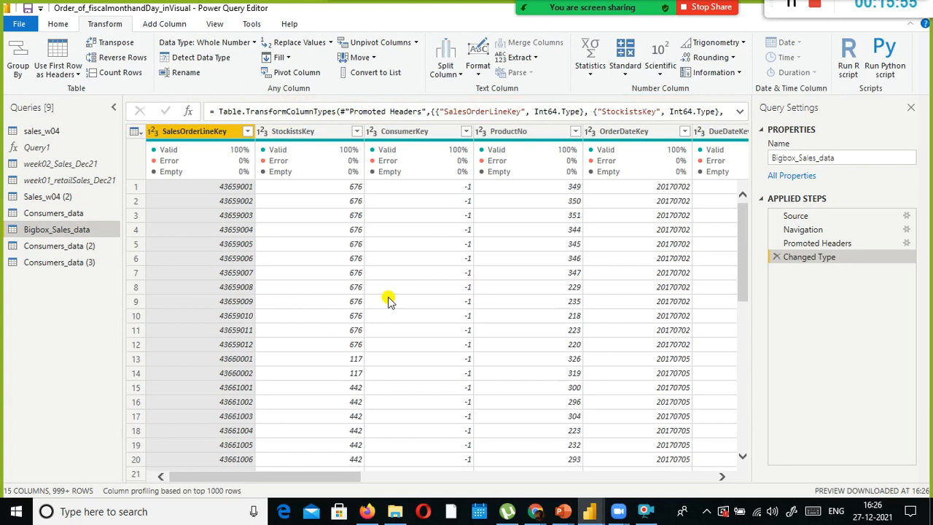
pyautogui.moveTo(304, 476); pyautogui.dragTo(796, 445)
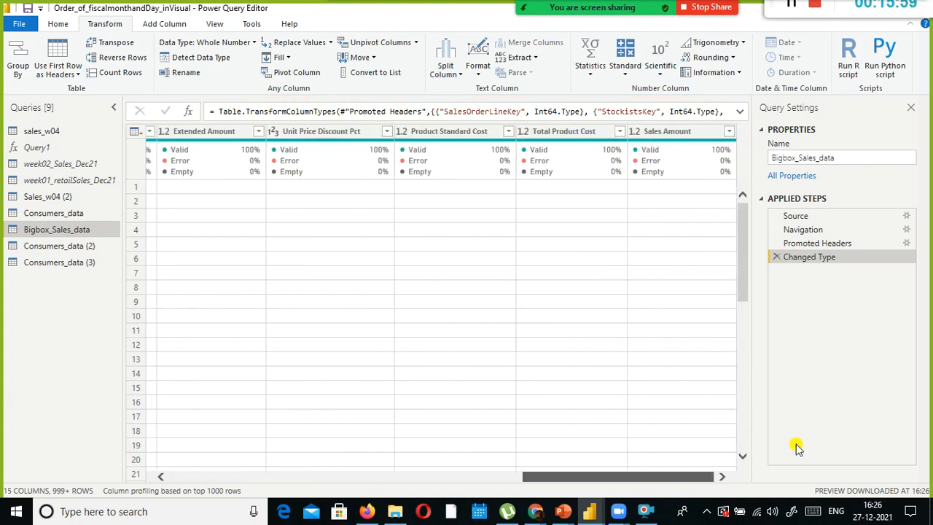
# - Examine the Bigbox_Sales_data columns needed for gross margin, including Sales Amount, Product Standard Cost and Order Quantity
pyautogui.hotkey('alt', 'Tab')
pyautogui.click(340, 94)
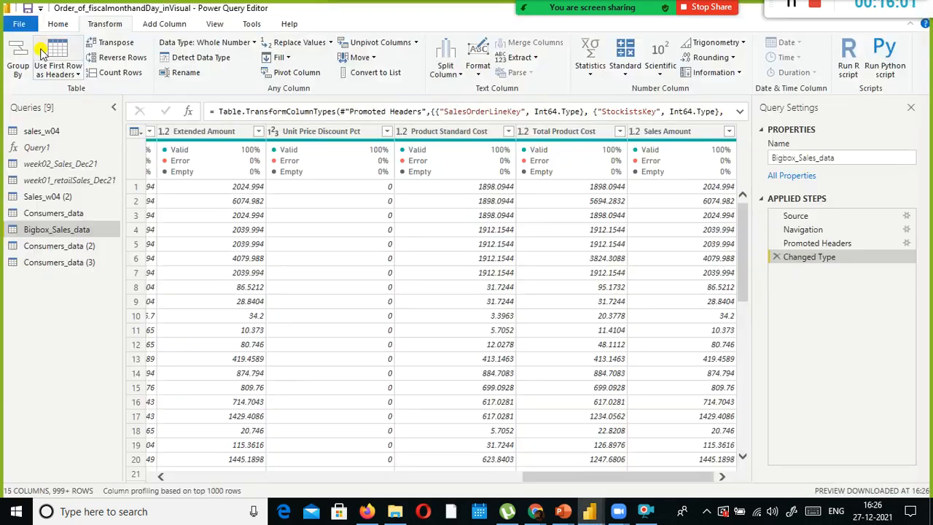
pyautogui.click(154, 23)
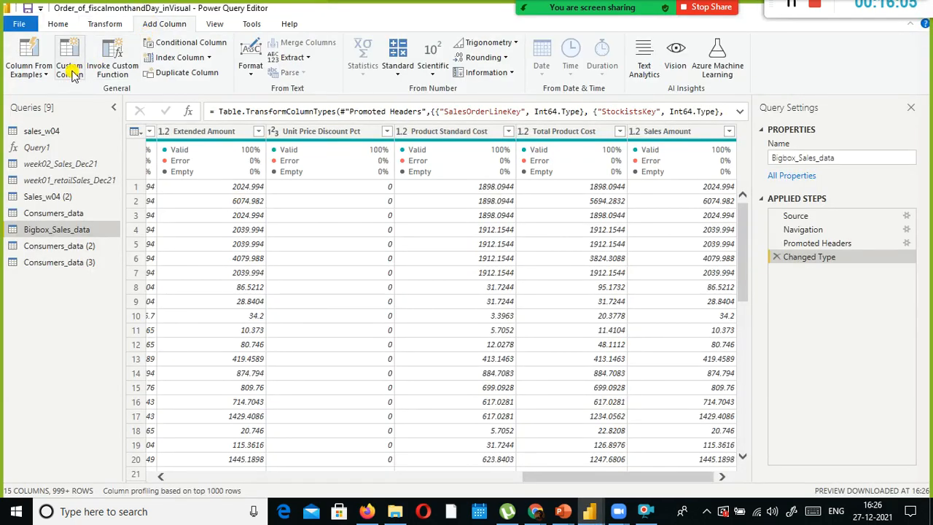
pyautogui.click(105, 23)
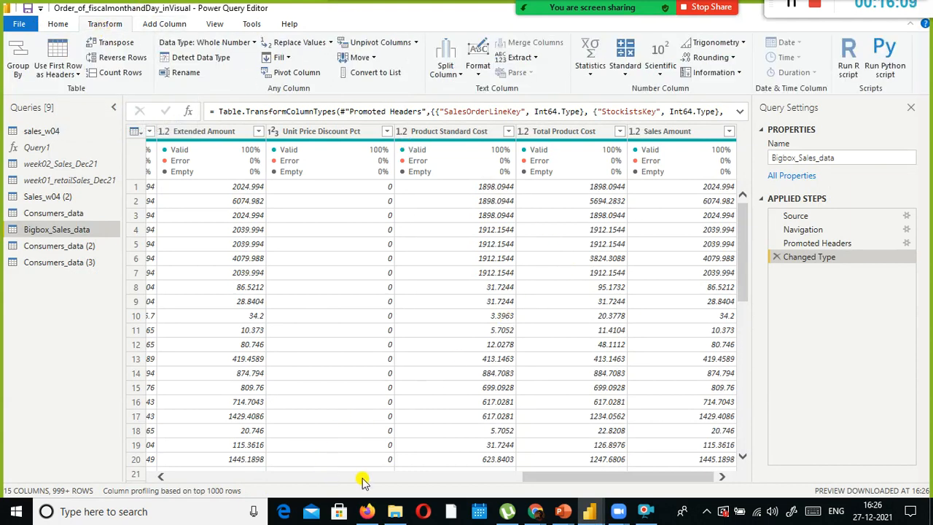
pyautogui.moveTo(566, 475); pyautogui.dragTo(455, 412)
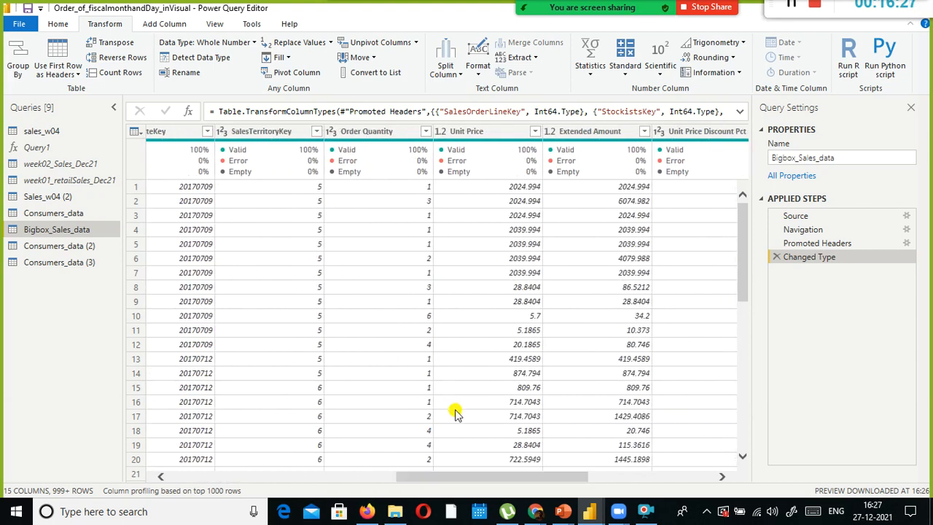
# - Review the distinct values in the Order Quantity column's filter list without filtering the column
pyautogui.click(425, 132)
pyautogui.scroll(-1, 379, 330)
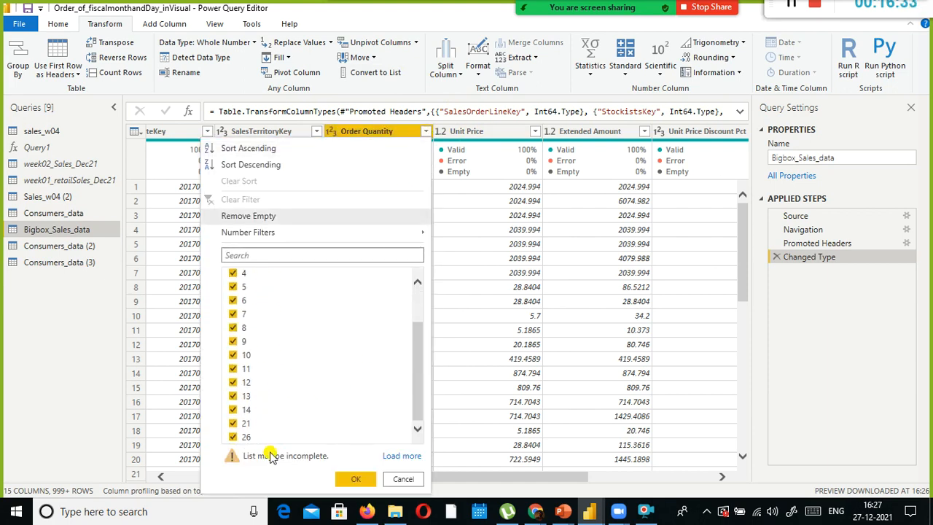
pyautogui.scroll(1, 329, 329)
pyautogui.scroll(-1, 329, 329)
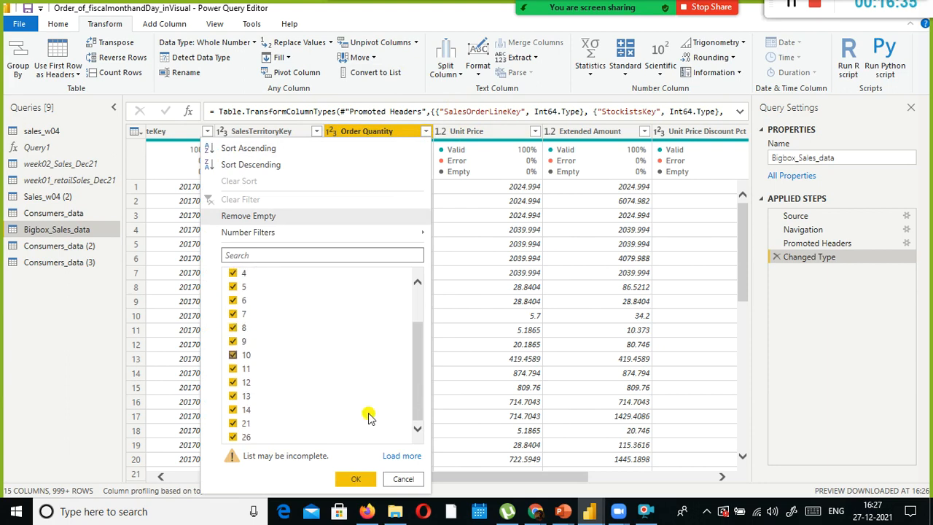
pyautogui.click(398, 479)
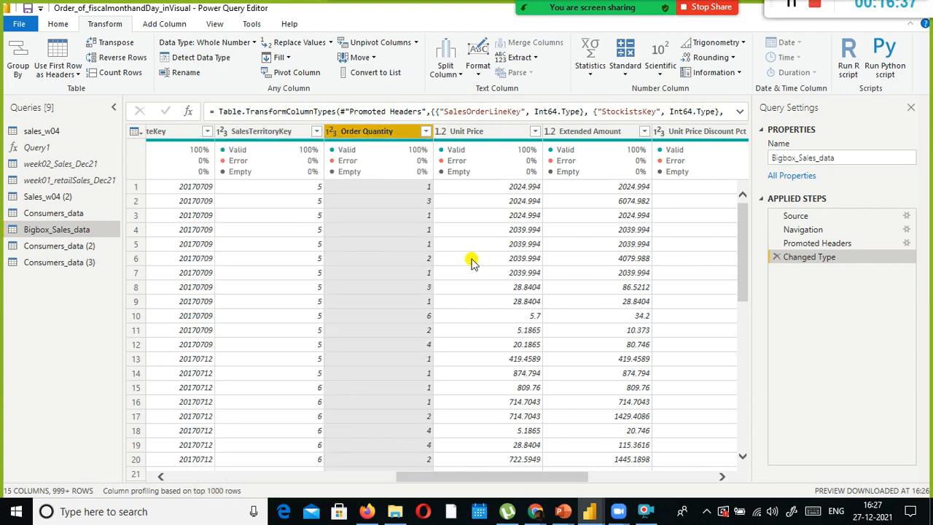
# - Examine a single Order Quantity value, then the Unit Price, Product Standard Cost and ProductNo columns of Bigbox_Sales_data
pyautogui.click(414, 259)
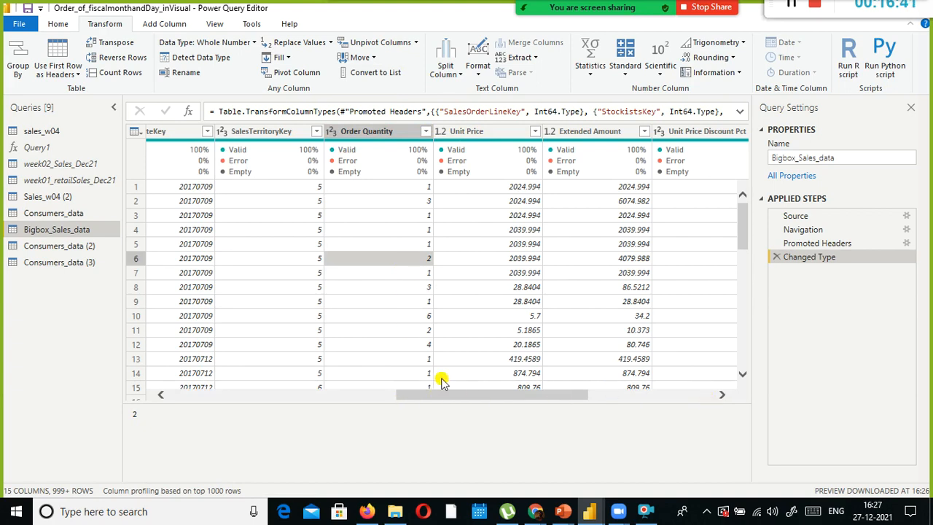
pyautogui.moveTo(431, 404); pyautogui.dragTo(454, 443)
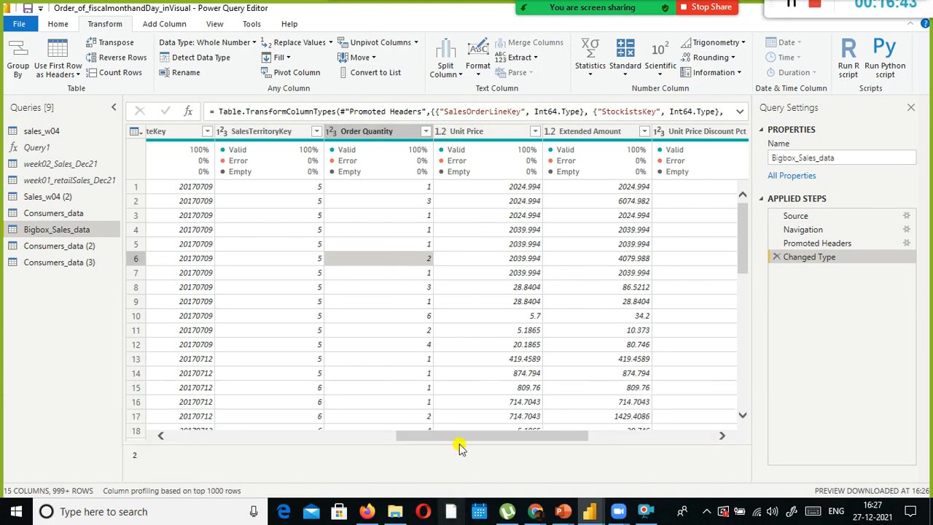
pyautogui.click(371, 434)
pyautogui.moveTo(371, 439); pyautogui.dragTo(622, 432)
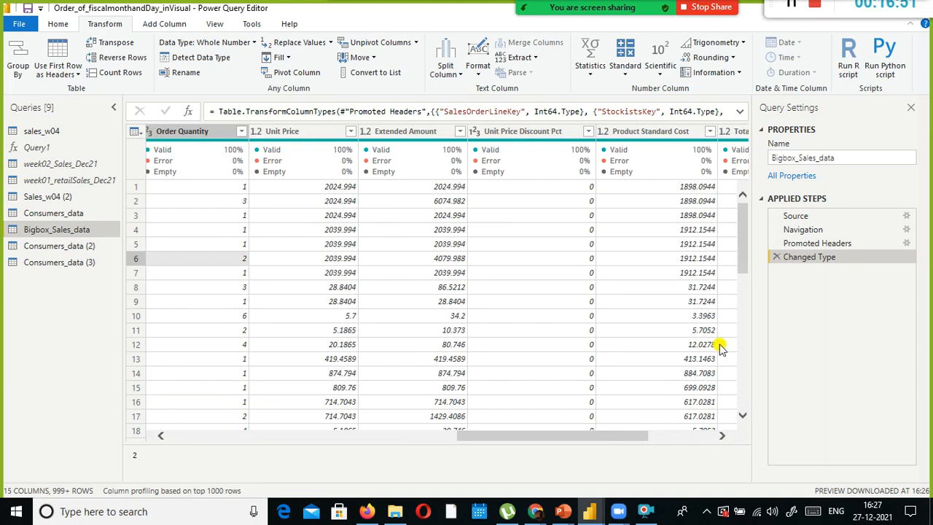
pyautogui.moveTo(503, 437); pyautogui.dragTo(202, 435)
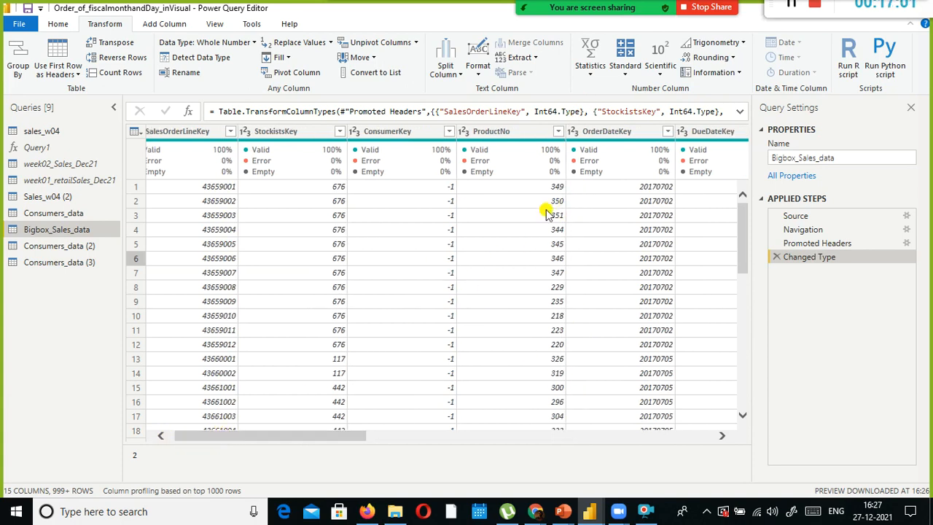
pyautogui.moveTo(498, 160)
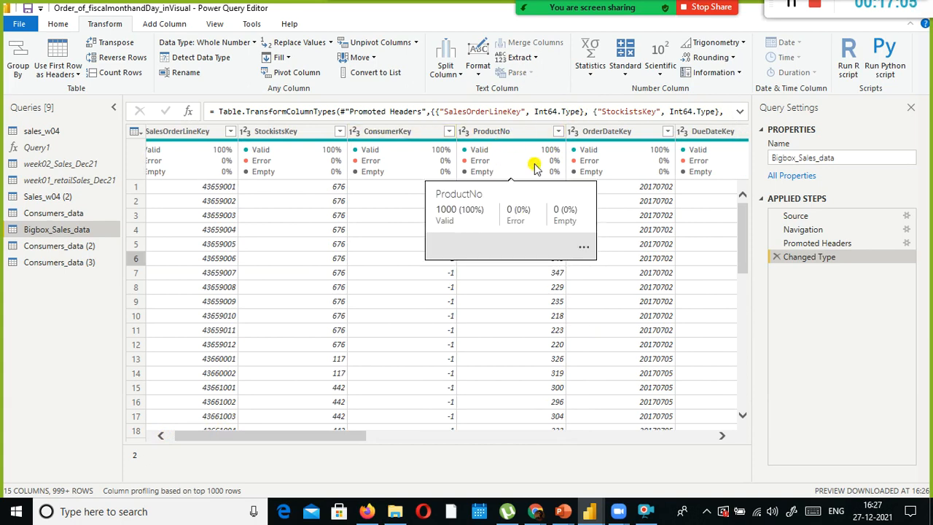
pyautogui.moveTo(295, 435); pyautogui.dragTo(513, 423)
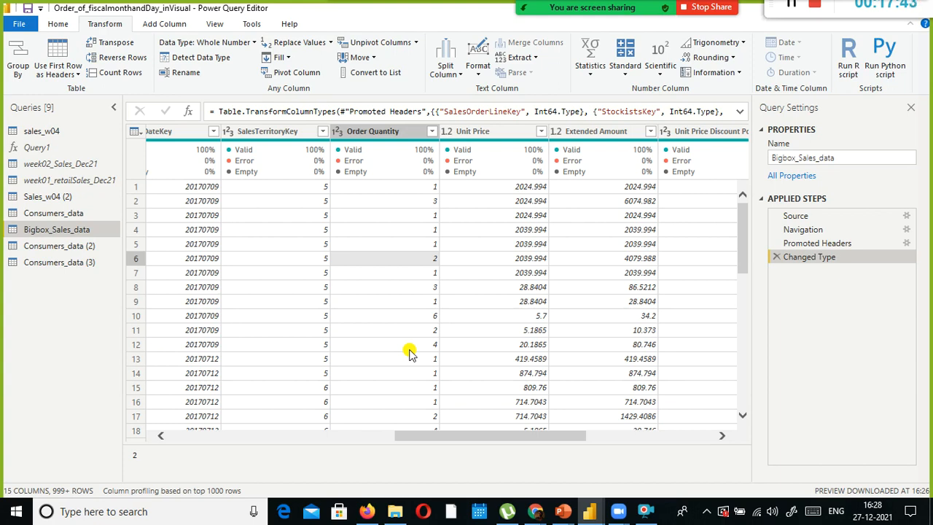
# - Switch to Power BI Desktop and apply the pending query changes to the model
pyautogui.hotkey('alt', 'Tab')
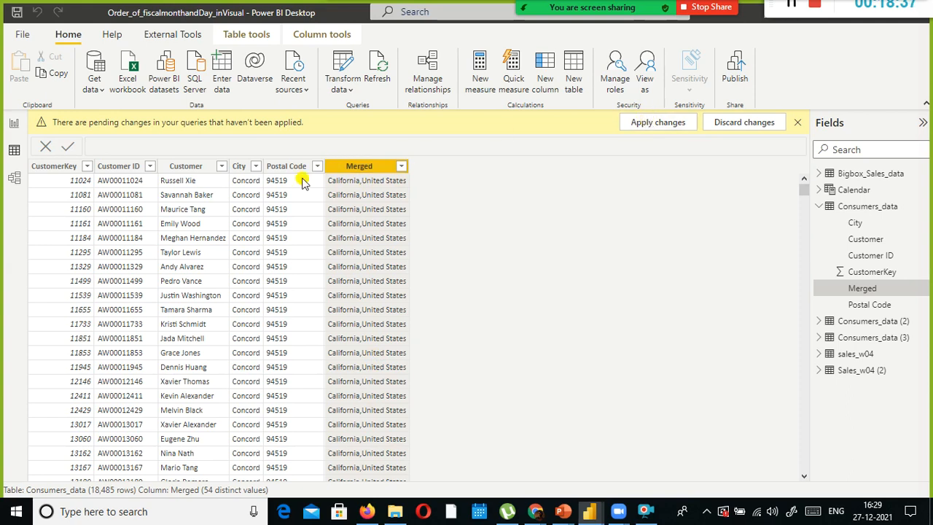
pyautogui.click(658, 122)
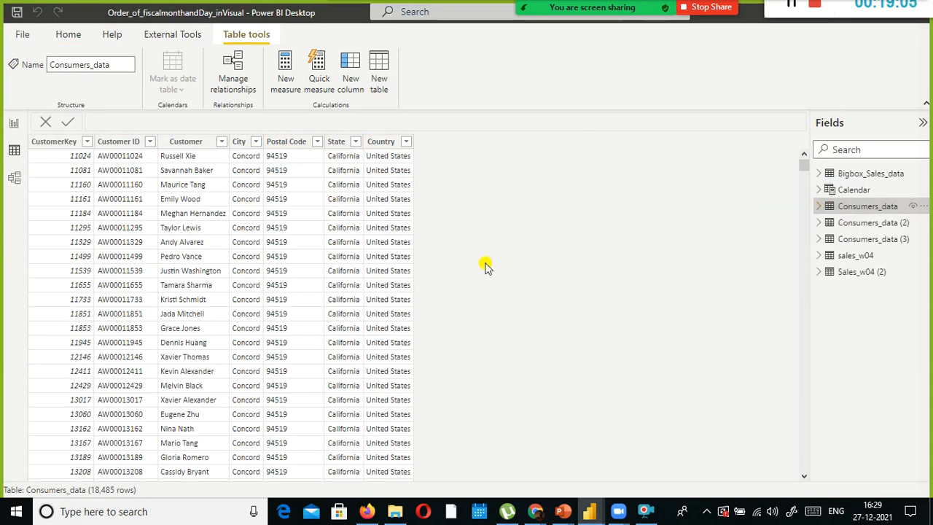
# - Switch to the Power-BI GitHub repository in Chrome and look through its uploaded files
pyautogui.hotkey('alt', 'Tab')
pyautogui.hotkey('alt', 'Tab')
pyautogui.hotkey('alt', 'Tab')
pyautogui.hotkey('alt', 'Tab')
pyautogui.hotkey('alt', 'Tab')
pyautogui.hotkey('alt', 'shift', 'Tab')
pyautogui.scroll(2, 340, 202)
pyautogui.scroll(-5, 340, 202)
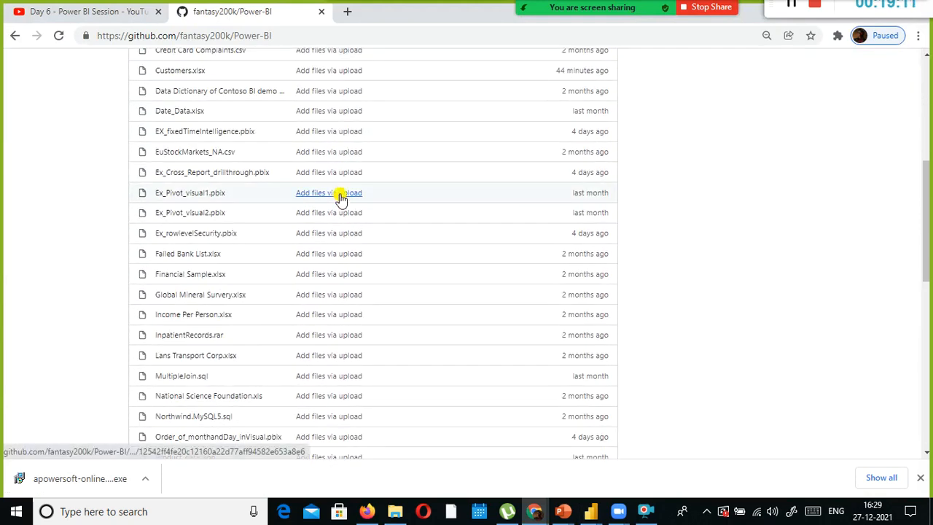
pyautogui.hotkey('alt', 'Tab')
pyautogui.hotkey('alt', 'Tab')
pyautogui.hotkey('alt', 'Tab')
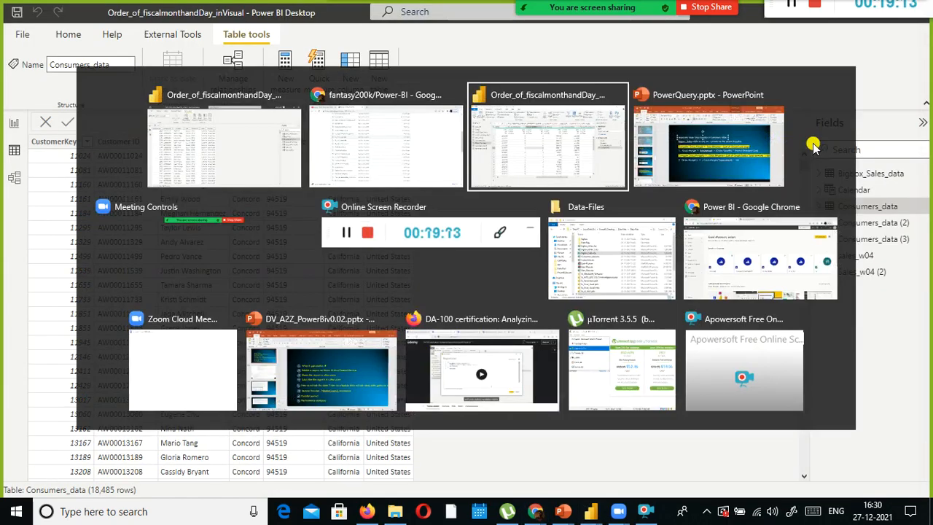
pyautogui.hotkey('alt', 'shift', 'Tab')
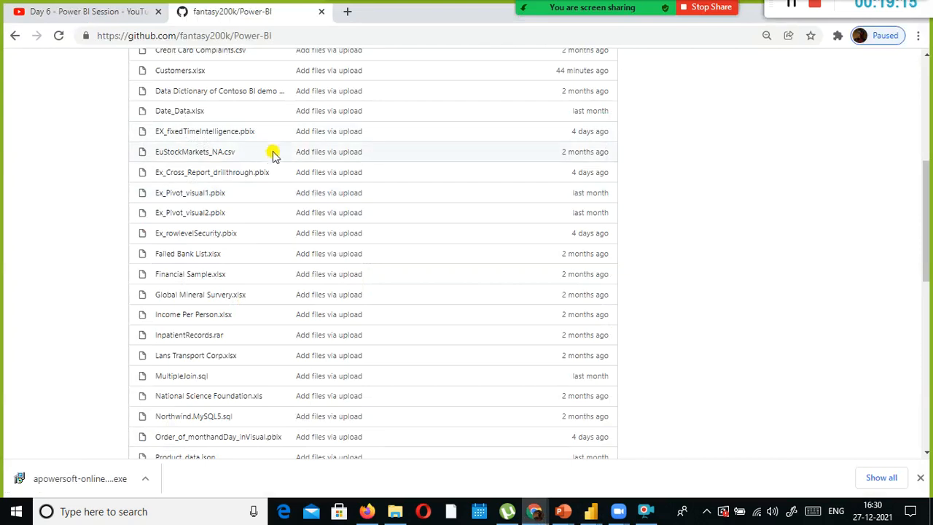
# - Bring up the Data-Files folder in File Explorer over the repository page and select Product_data.xlsx
pyautogui.hotkey('alt', 'Tab')
pyautogui.hotkey('alt', 'Tab')
pyautogui.hotkey('alt', 'Tab')
pyautogui.hotkey('alt', 'Tab')
pyautogui.hotkey('alt', 'Tab')
pyautogui.hotkey('alt', 'Tab')
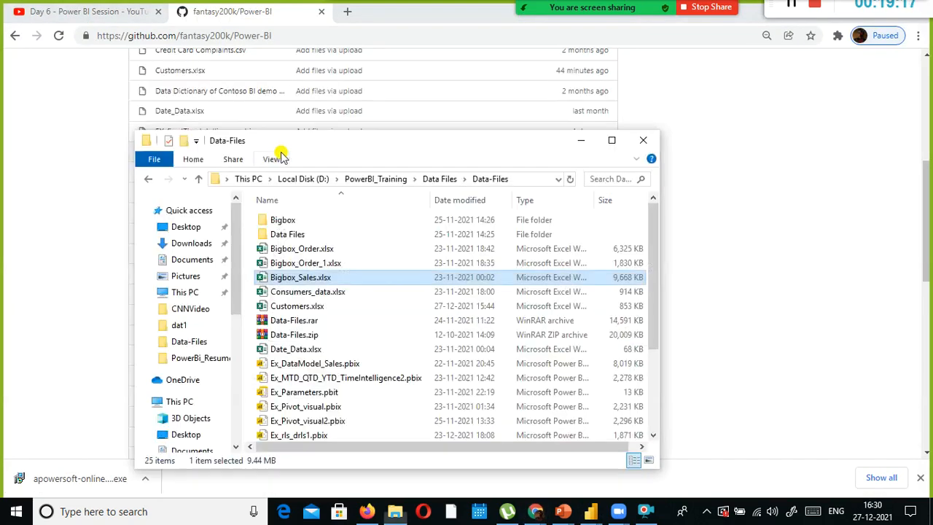
pyautogui.scroll(-3, 329, 292)
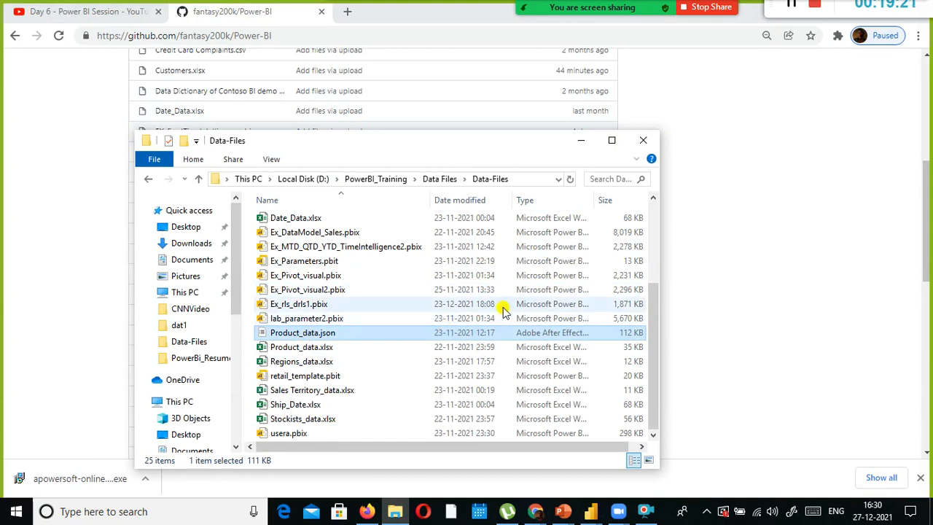
pyautogui.click(290, 348)
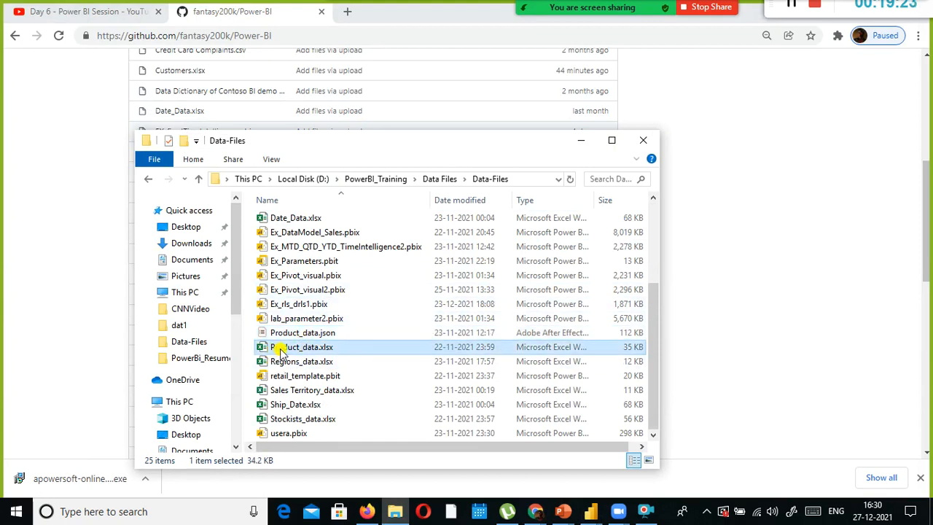
# - Try to upload Product_data.xlsx to the GitHub repository and commit it, and return to the repository's file list
pyautogui.moveTo(277, 352); pyautogui.dragTo(377, 253)
pyautogui.scroll(-5, 356, 289)
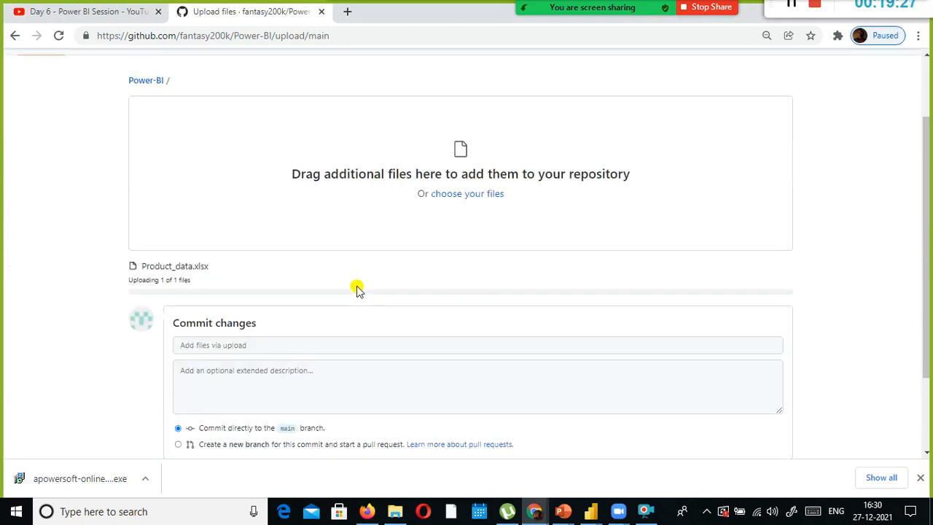
pyautogui.click(202, 364)
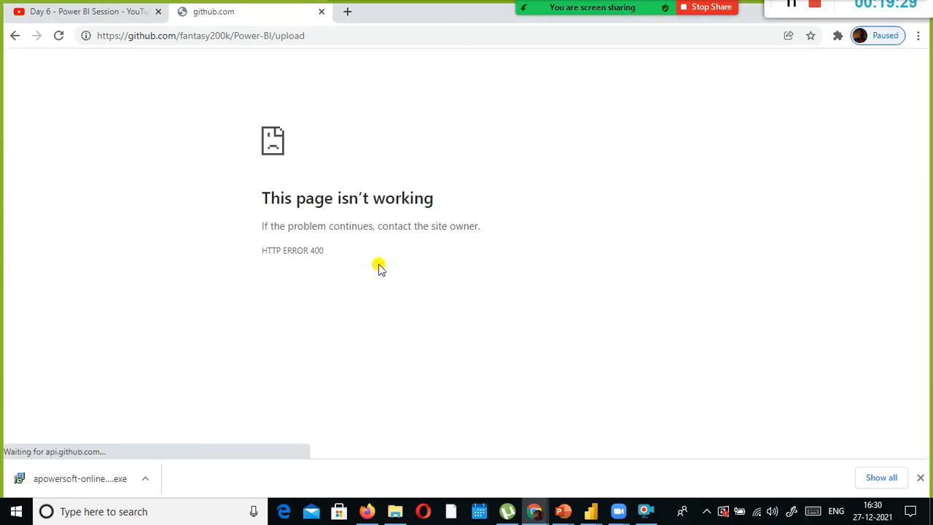
pyautogui.click(15, 35)
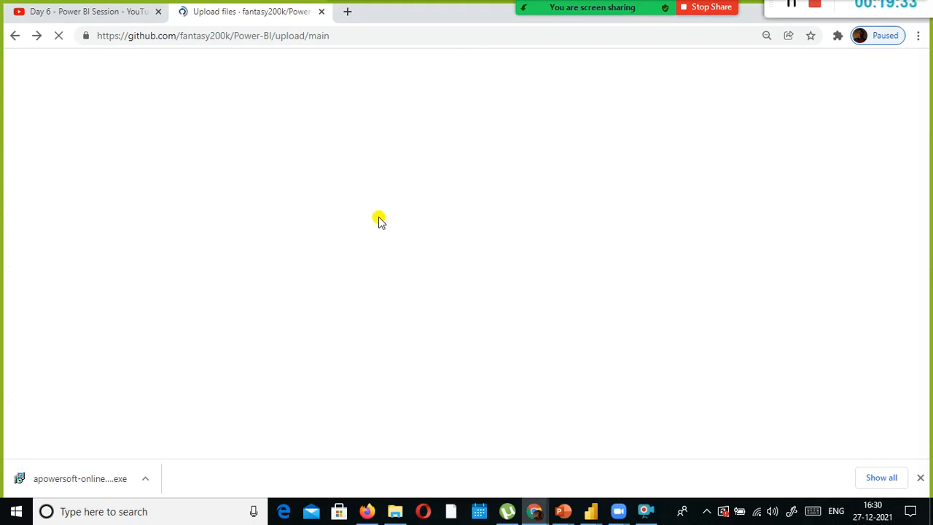
pyautogui.scroll(-2, 378, 220)
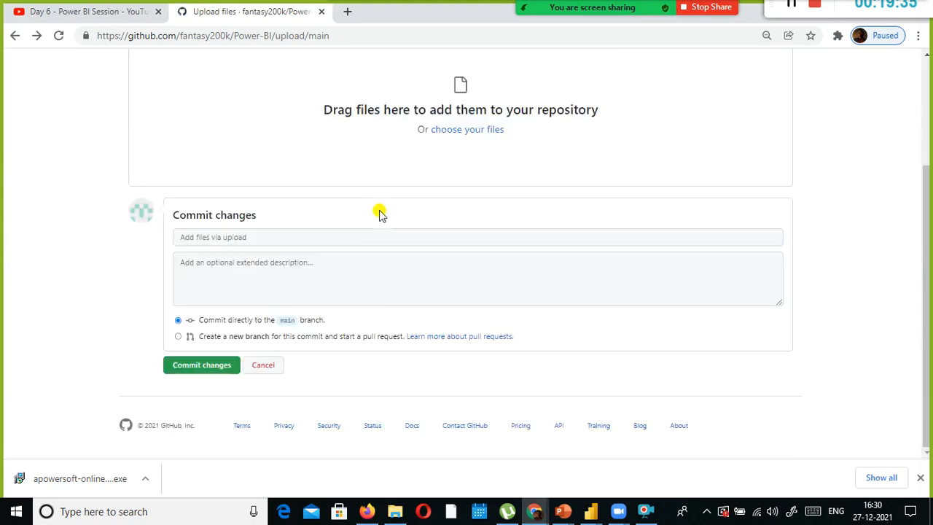
pyautogui.hotkey('alt', 'Tab')
pyautogui.hotkey('alt', 'Tab')
pyautogui.hotkey('alt', 'Tab')
pyautogui.hotkey('alt', 'Tab')
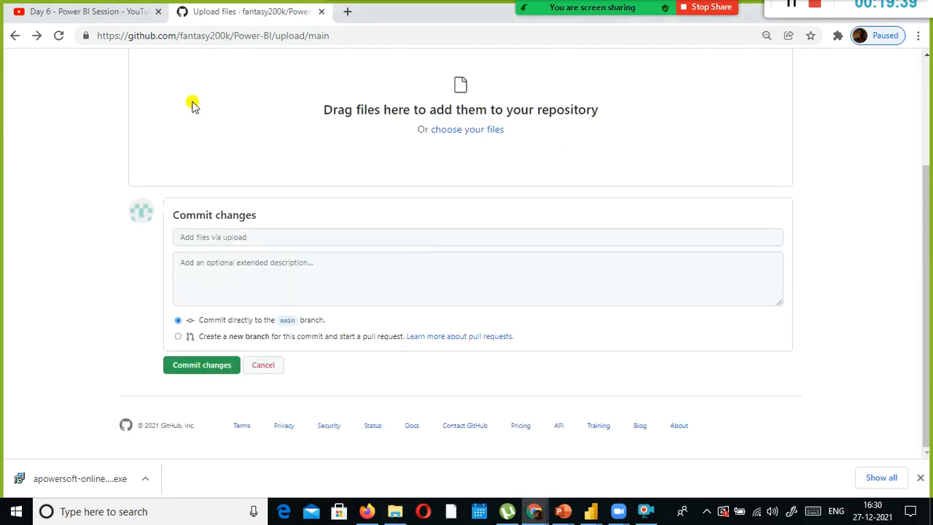
pyautogui.scroll(2, 197, 167)
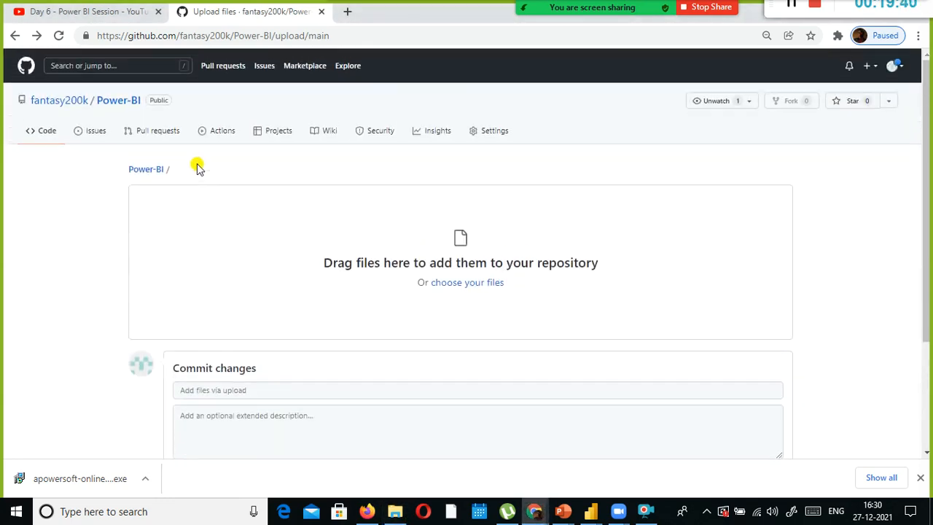
pyautogui.click(13, 35)
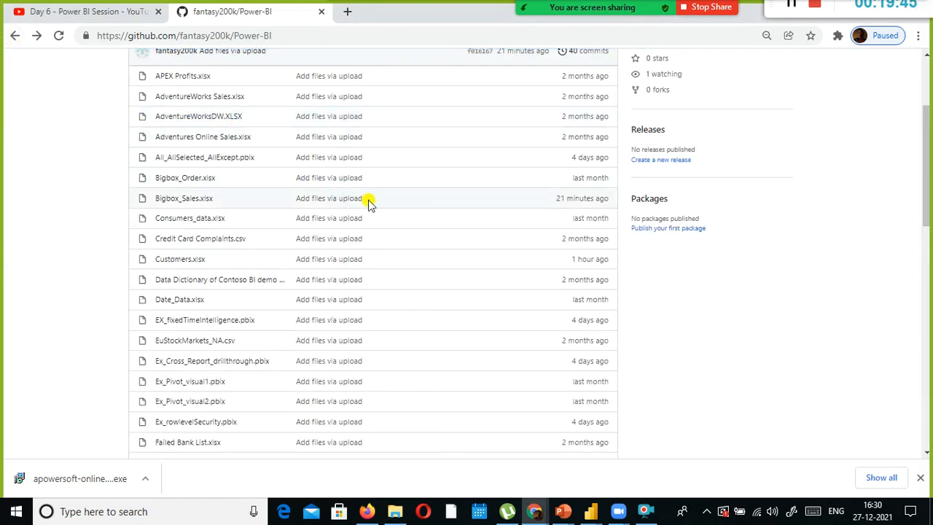
# - Upload Product_data.xlsx from the Data-Files folder to the Power-BI repository and commit it directly to the main branch
pyautogui.hotkey('alt', 'Tab')
pyautogui.moveTo(298, 352); pyautogui.dragTo(452, 302)
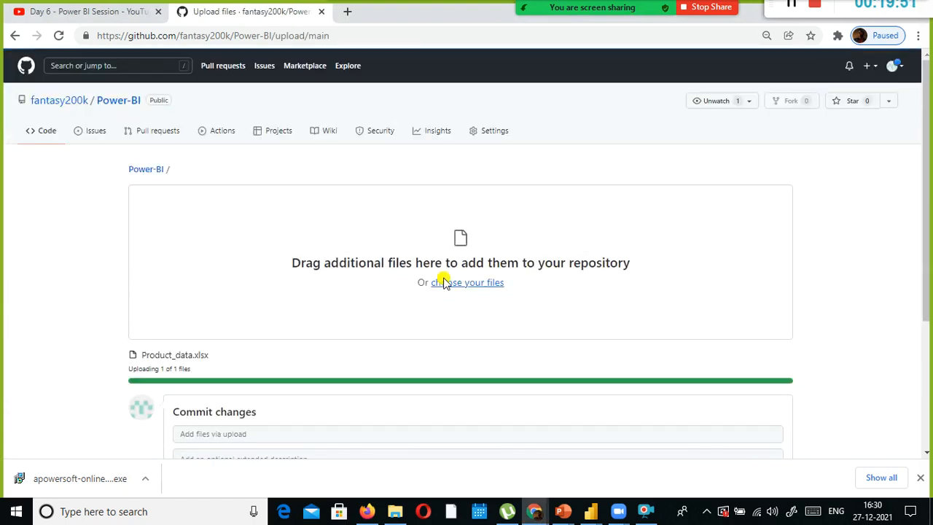
pyautogui.scroll(-3, 328, 171)
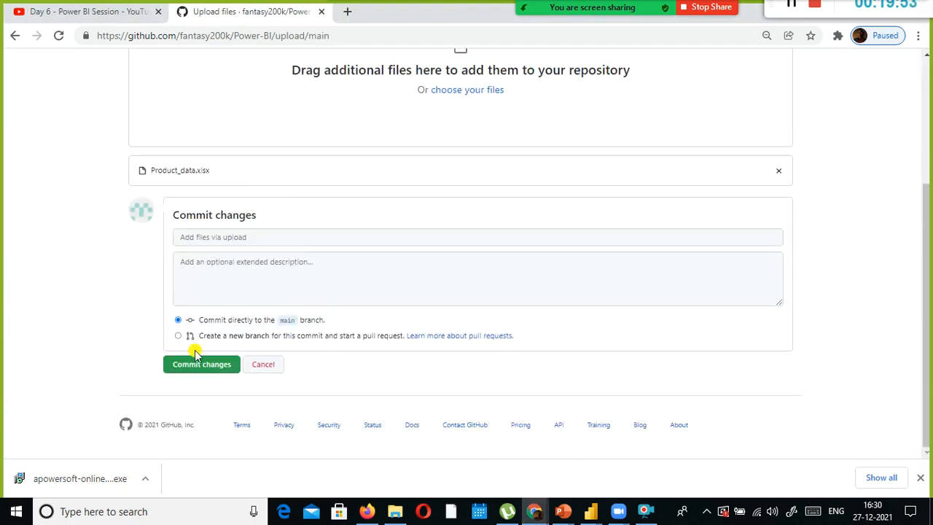
pyautogui.click(197, 369)
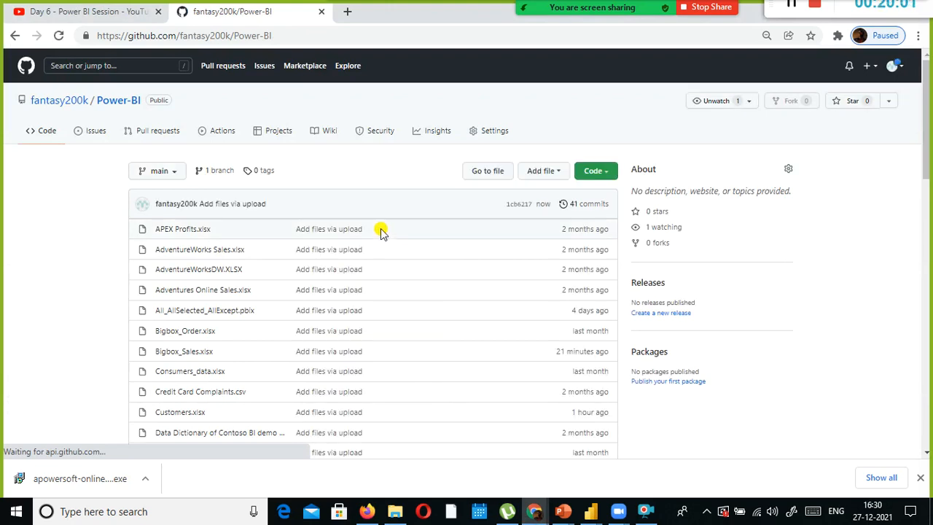
# - Return to the Power Query Editor and close it, applying the changes
pyautogui.hotkey('alt', 'Tab')
pyautogui.hotkey('alt', 'Tab')
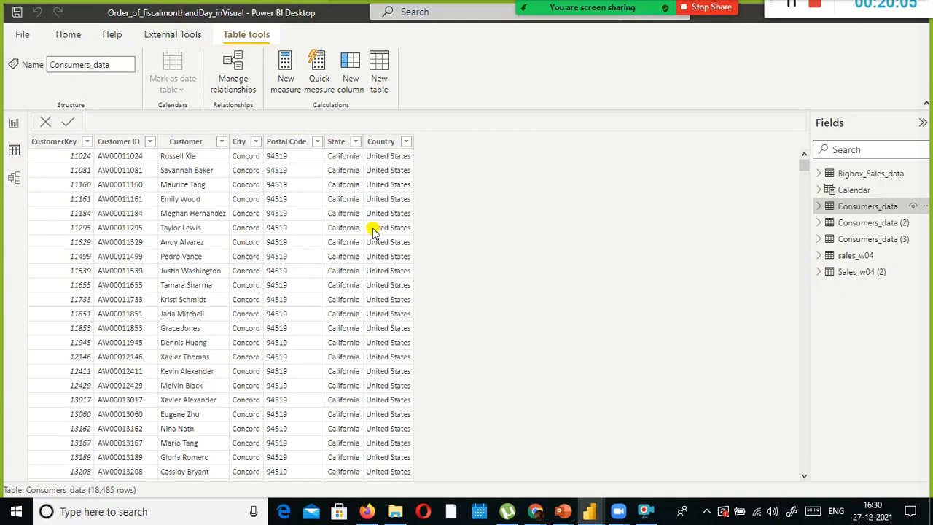
pyautogui.hotkey('alt', 'Tab')
pyautogui.hotkey('alt', 'Tab')
pyautogui.hotkey('alt', 'Tab')
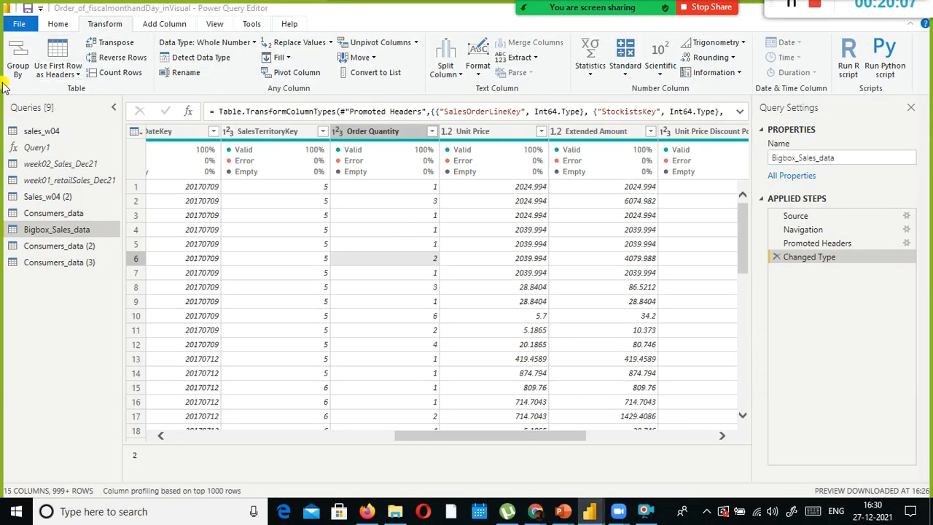
pyautogui.click(19, 24)
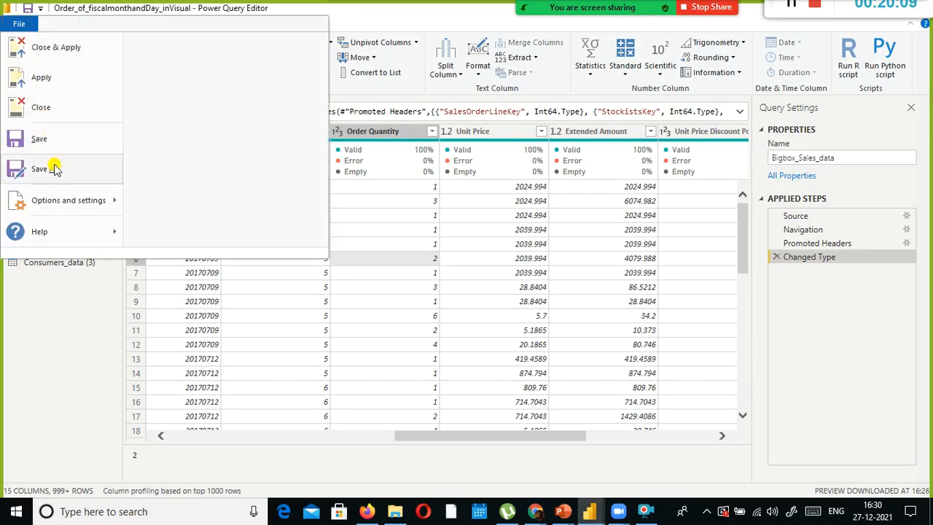
pyautogui.click(57, 57)
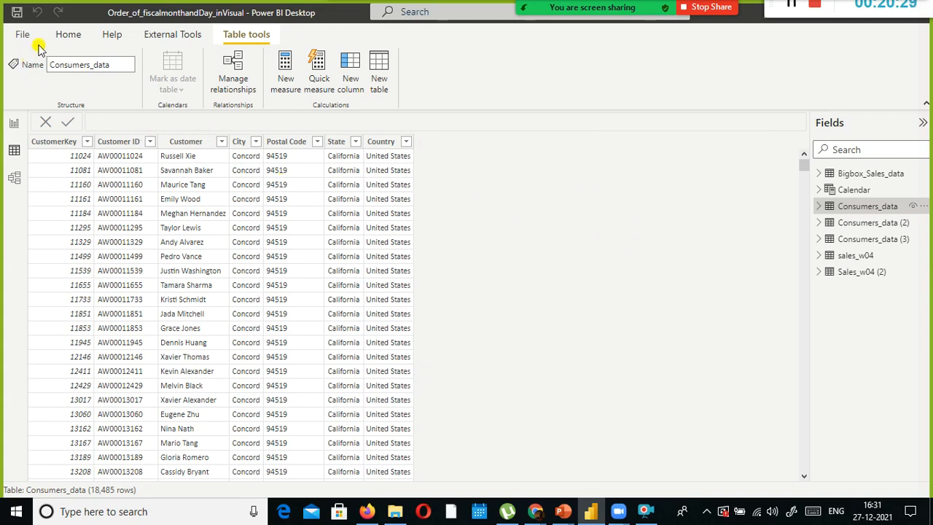
# - Get data from an Excel workbook, opening Product_data.xlsx from the Data-Files folder in the Navigator
pyautogui.click(64, 35)
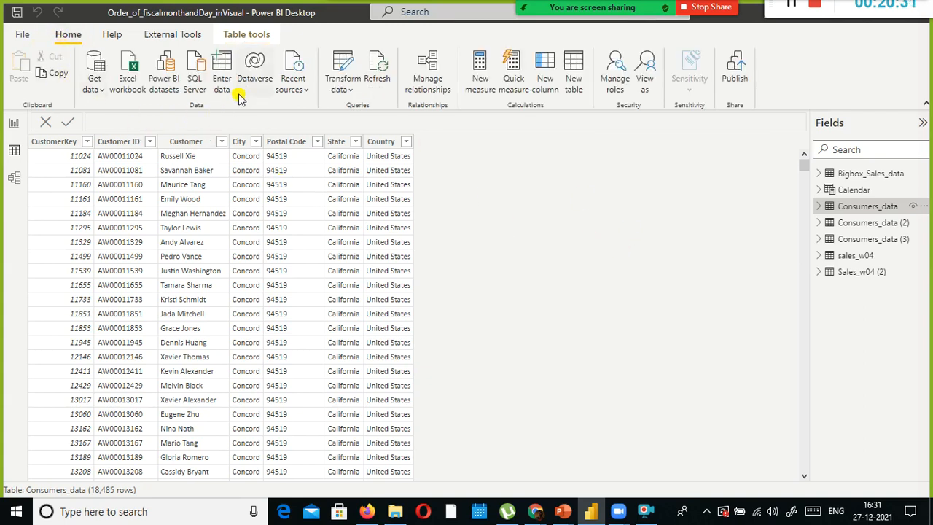
pyautogui.click(94, 95)
pyautogui.click(104, 124)
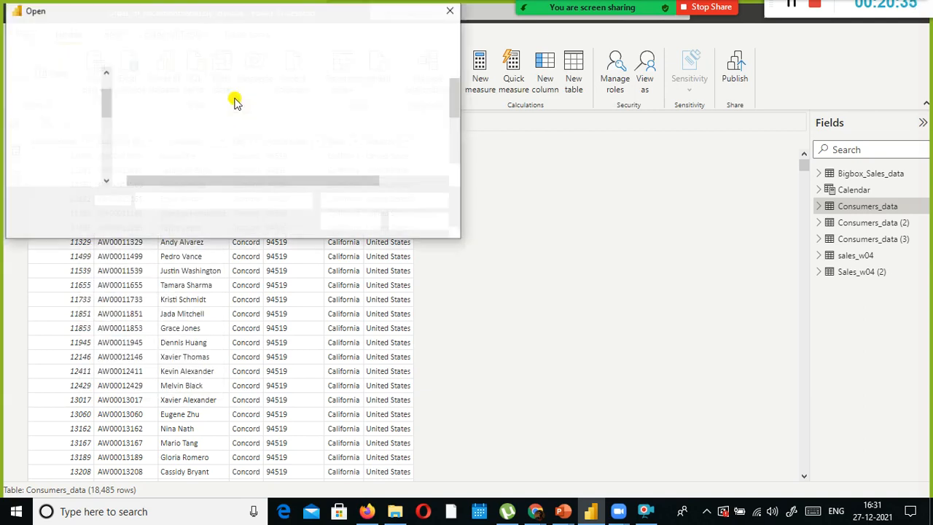
pyautogui.click(270, 154)
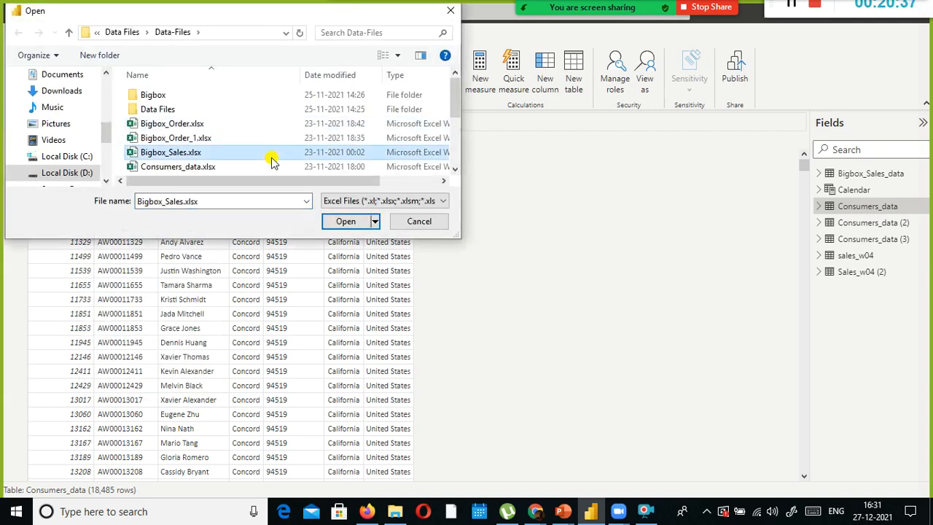
pyautogui.press('p')
pyautogui.press('Return')
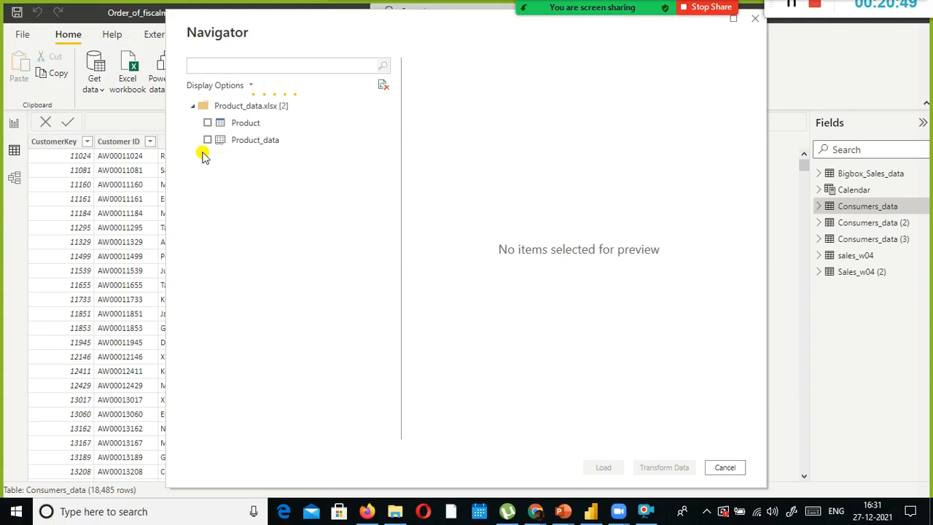
# - Select the Product_data sheet in the Navigator, preview its columns and load it into the model
pyautogui.click(205, 144)
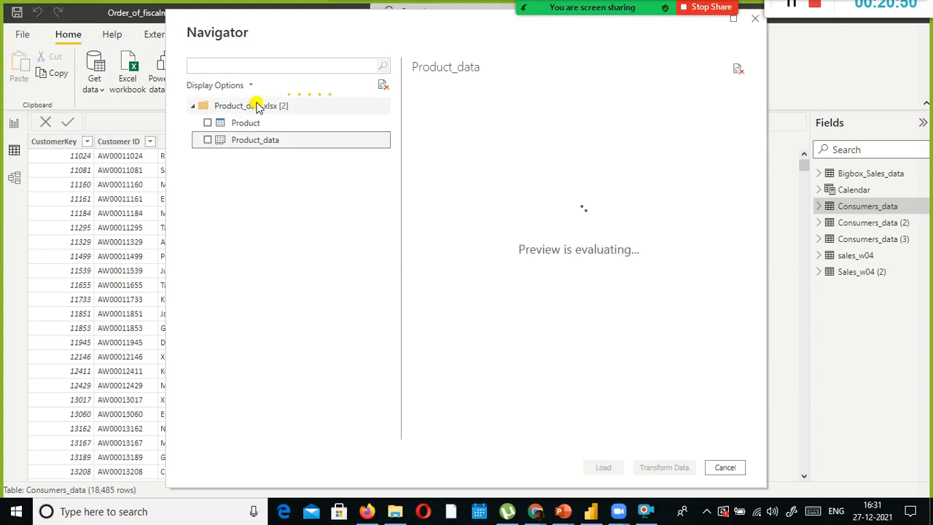
pyautogui.click(208, 140)
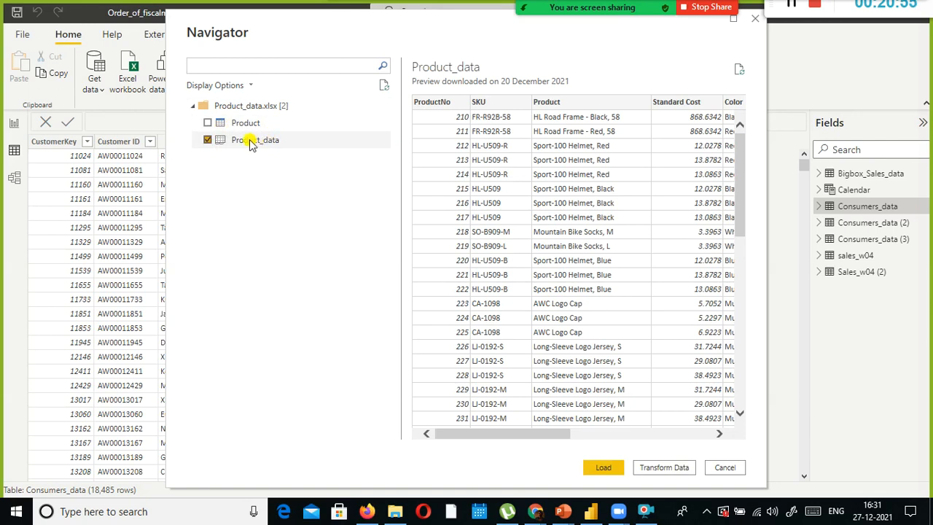
pyautogui.moveTo(554, 435); pyautogui.dragTo(594, 434)
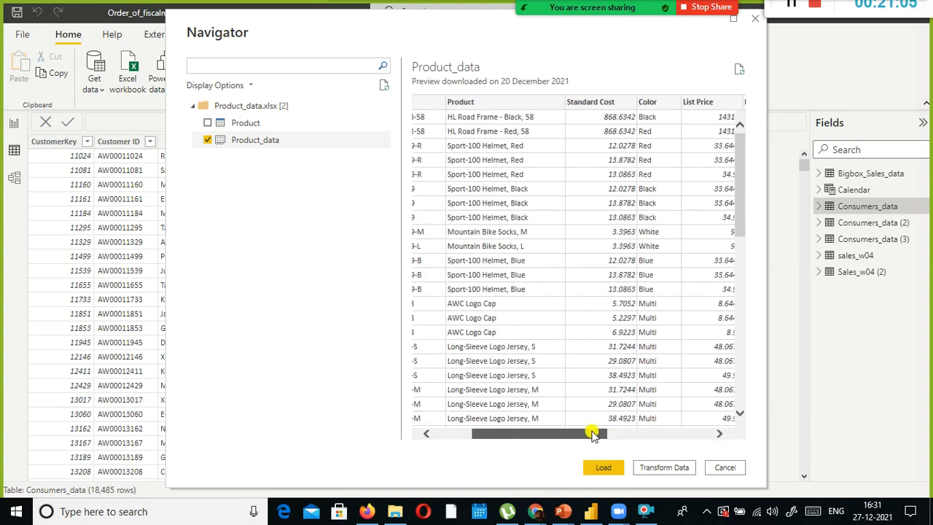
pyautogui.moveTo(594, 435); pyautogui.dragTo(719, 431)
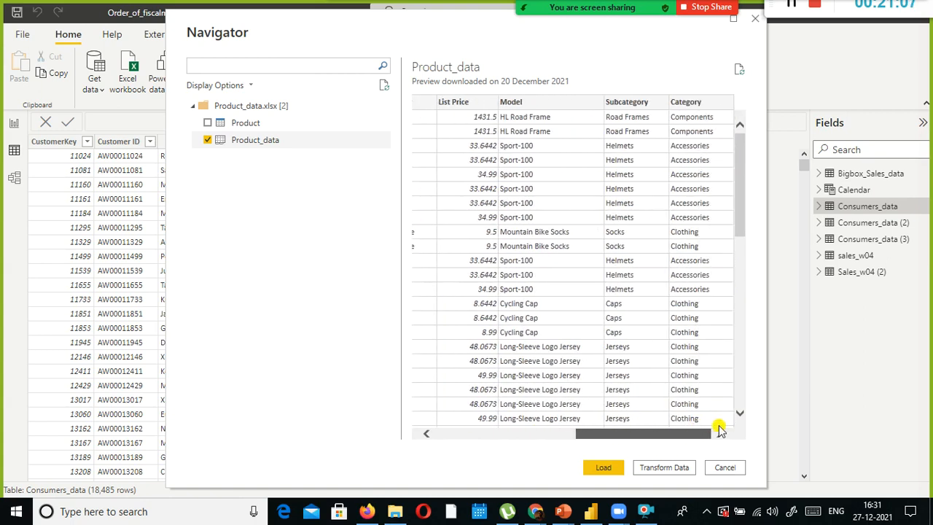
pyautogui.click(602, 467)
pyautogui.hotkey('alt', 'Tab')
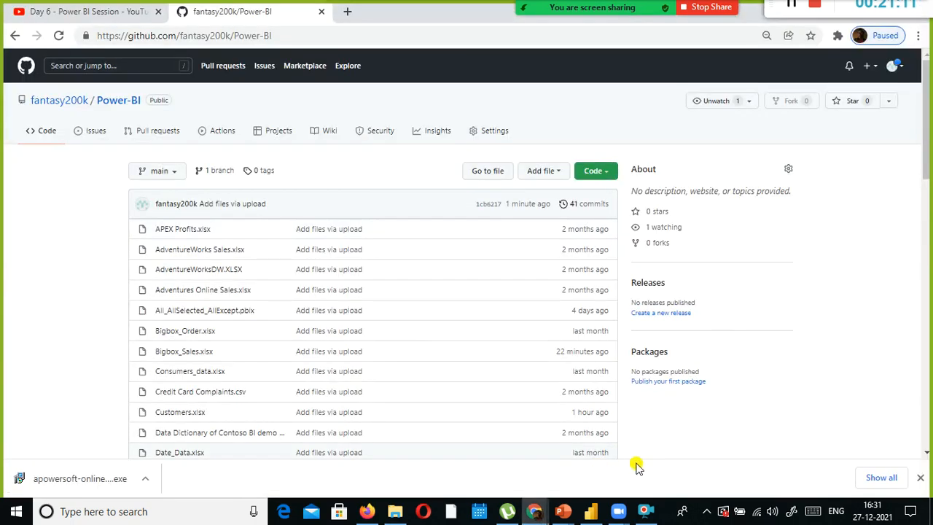
pyautogui.hotkey('alt', 'Tab')
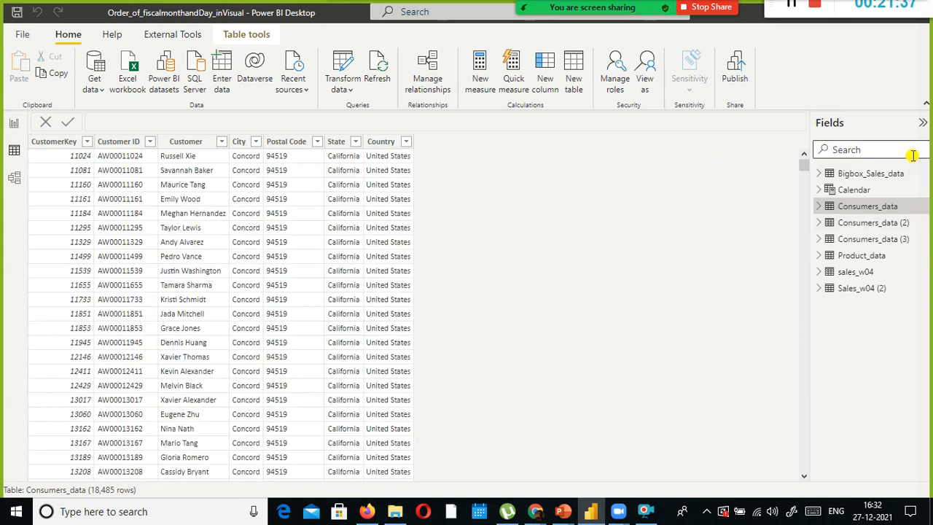
# - Compare the columns of the Bigbox_Sales_data and Product_data tables in the data view
pyautogui.click(870, 174)
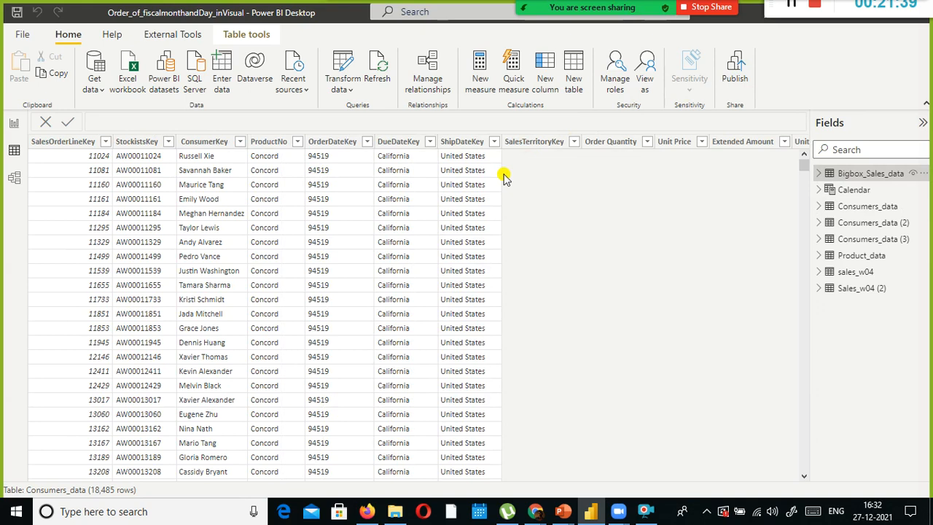
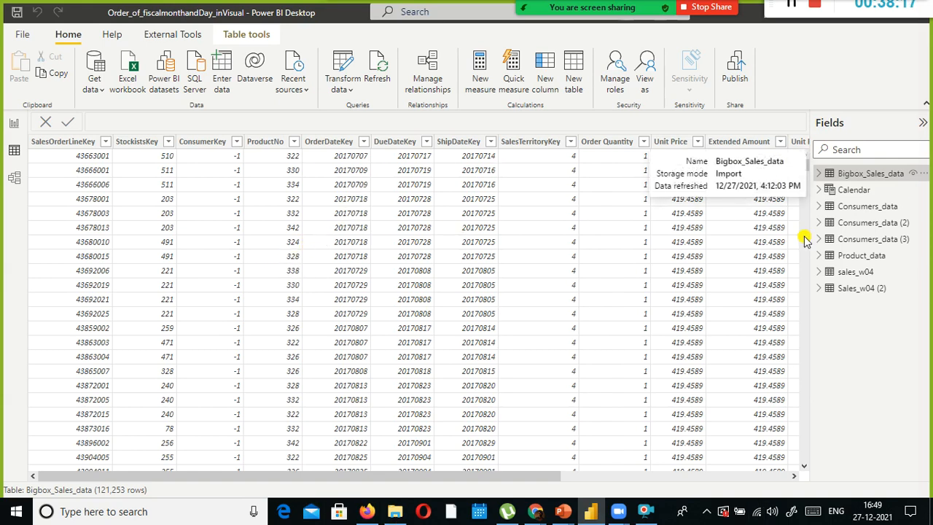
pyautogui.moveTo(529, 475); pyautogui.dragTo(870, 473)
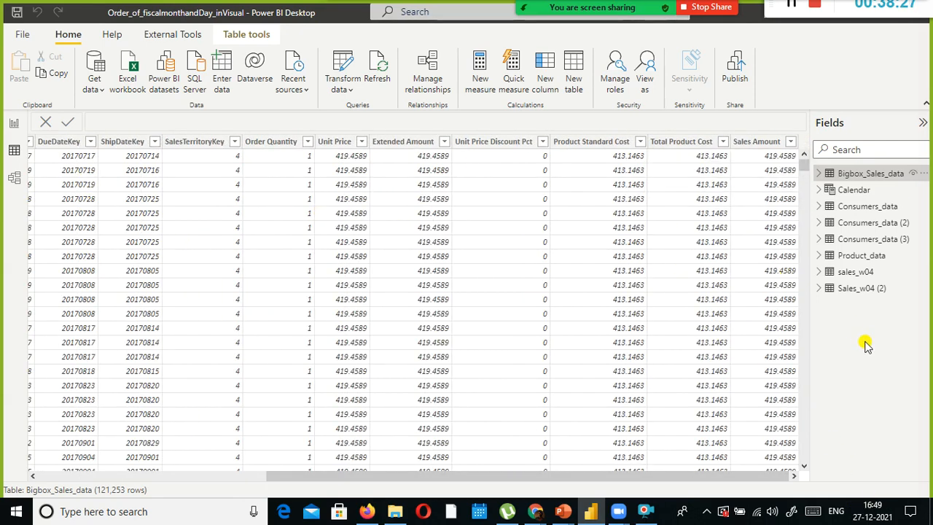
pyautogui.click(861, 257)
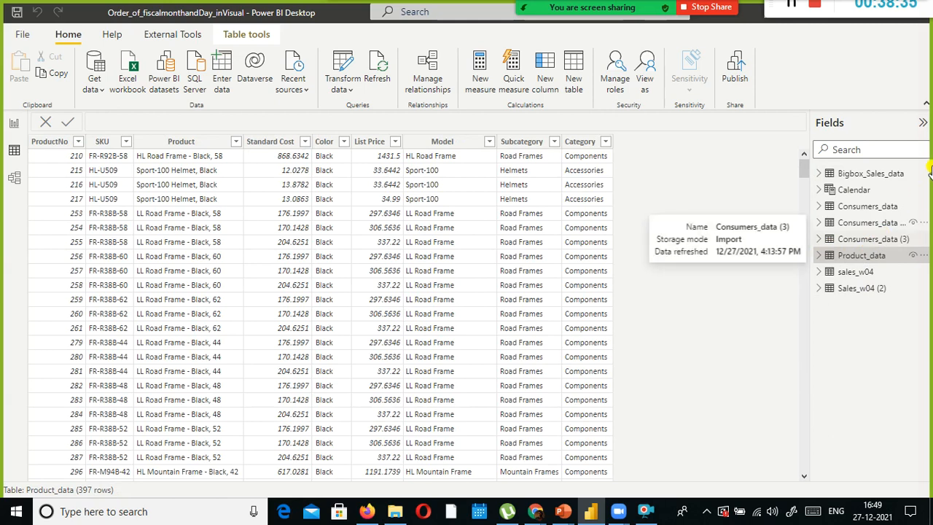
pyautogui.click(876, 173)
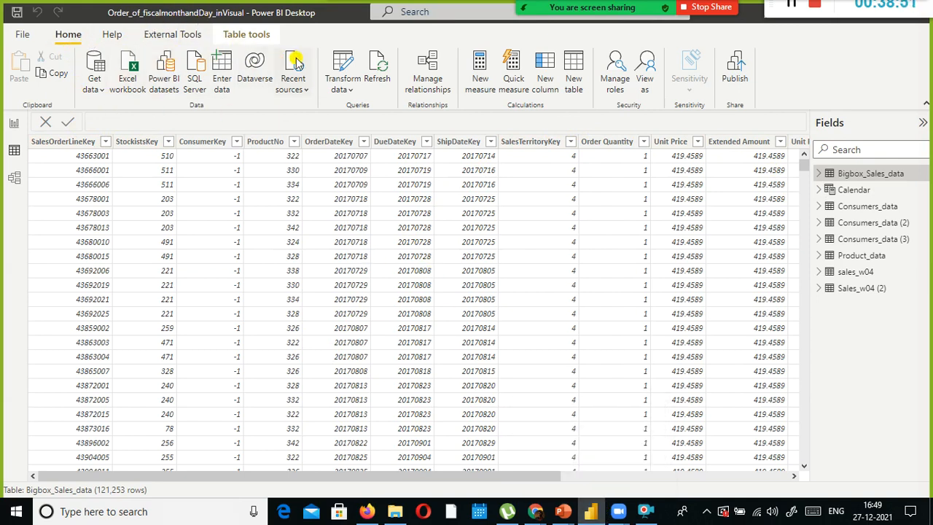
# - Open the Power Query Editor for the queries and launch Notepad with a blank document
pyautogui.click(347, 73)
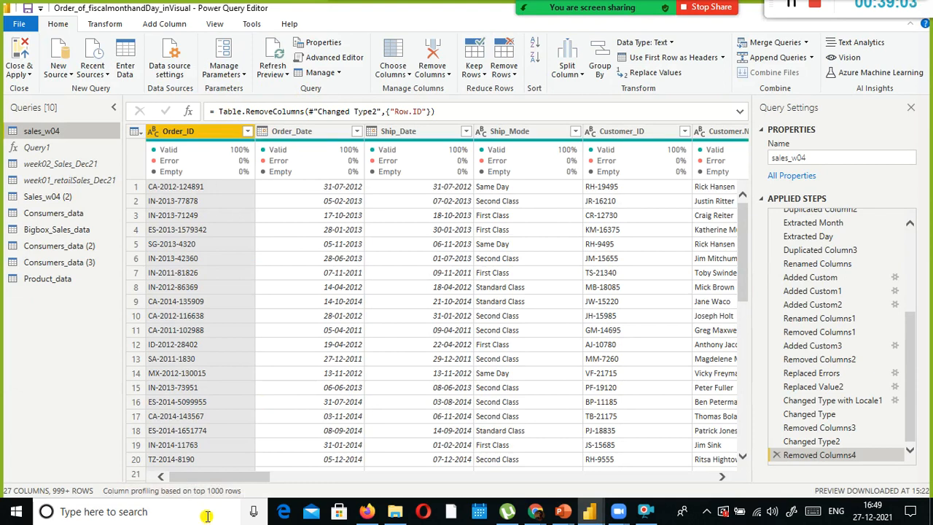
pyautogui.press('super')
pyautogui.write('notepad')
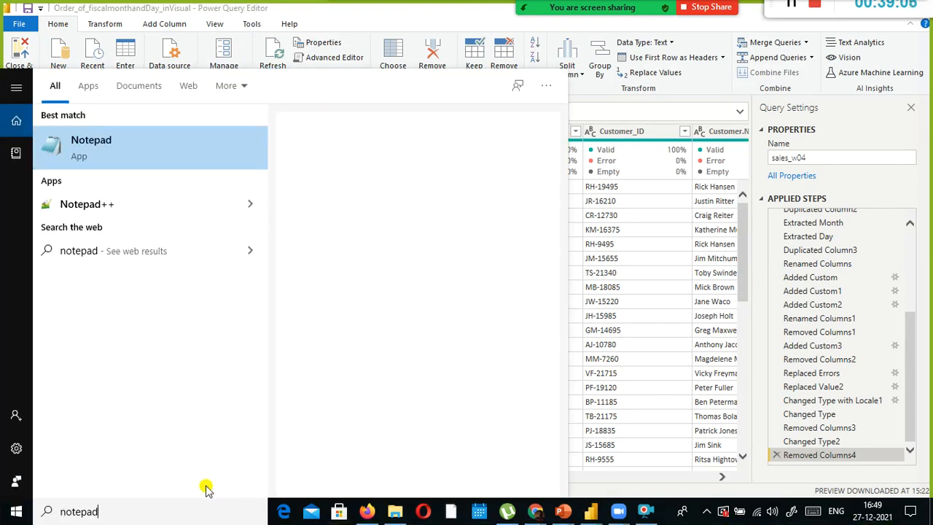
pyautogui.press('Return')
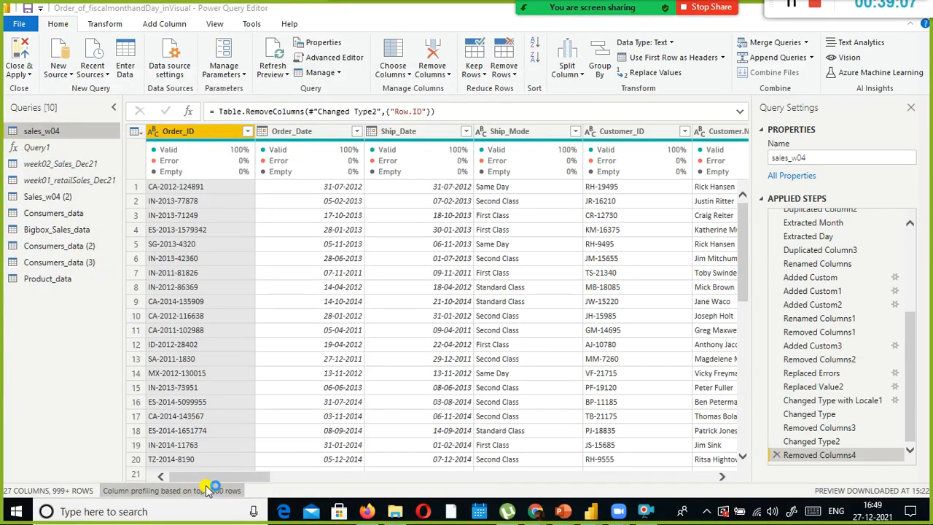
# - Write the sample table's header line "product key, qty , price , sales amount" in Notepad
pyautogui.write('ke')
pyautogui.press('BackSpace')
pyautogui.press('BackSpace')
pyautogui.write('product Nam')
pyautogui.press('BackSpace')
pyautogui.press('BackSpace')
pyautogui.press('BackSpace')
pyautogui.write('key,')
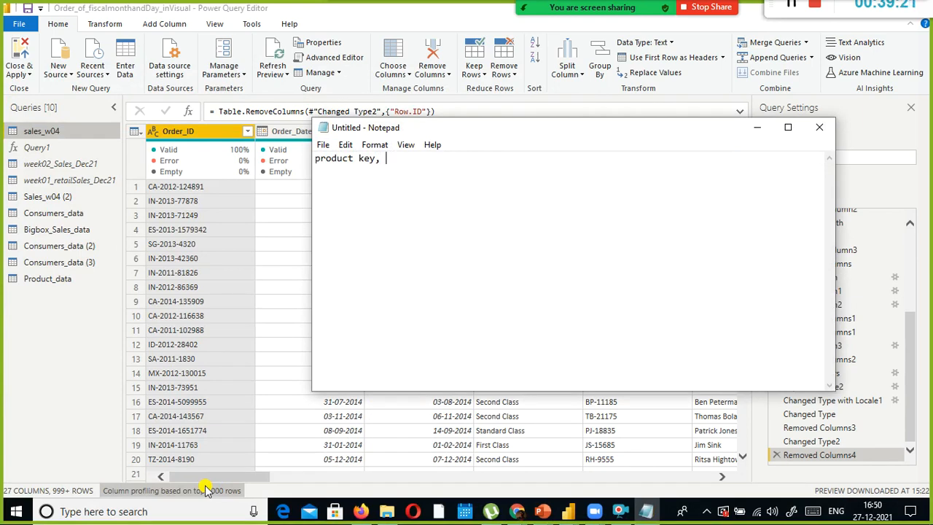
pyautogui.write('qty , ')
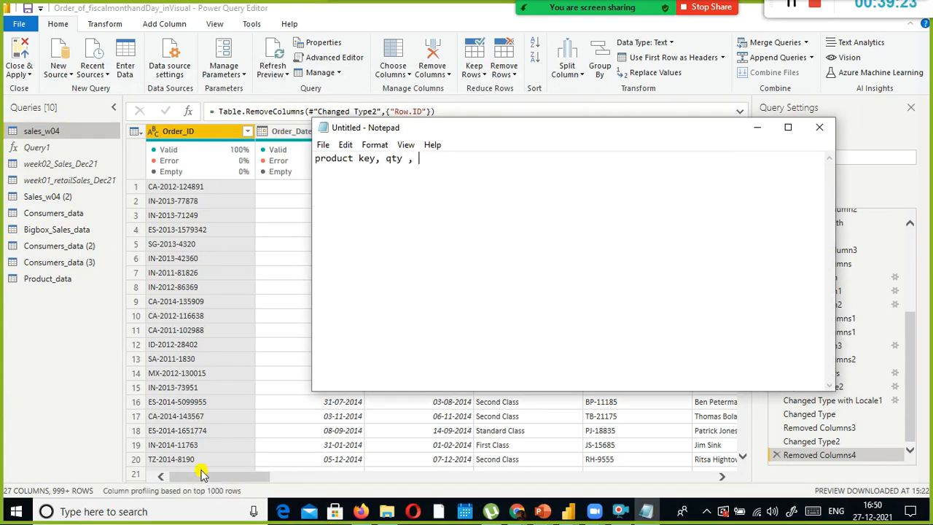
pyautogui.write('price , sales amount')
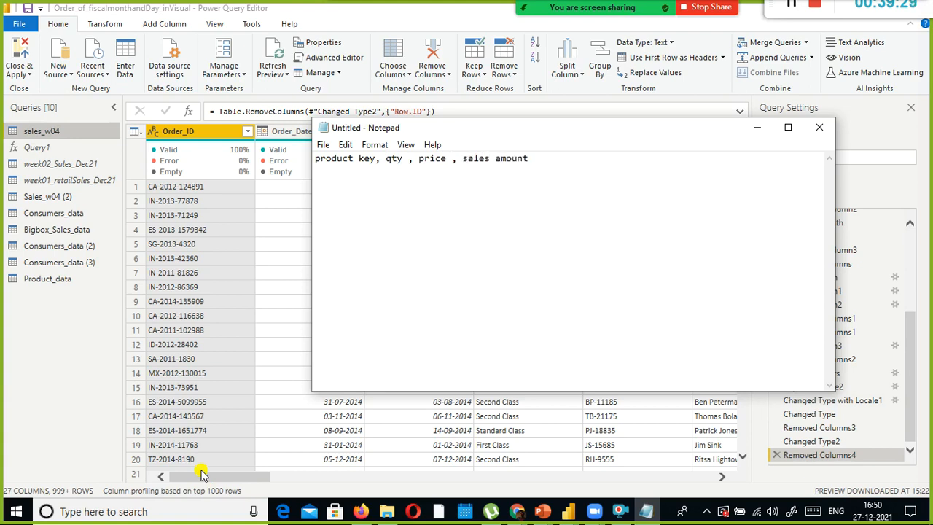
# - Add the rows P001, 10, 12, 120 and P002, 5, 6, 30 aligned beneath the header, followed by blank lines
pyautogui.press('Return')
pyautogui.write('P001, 10, 12, 120')
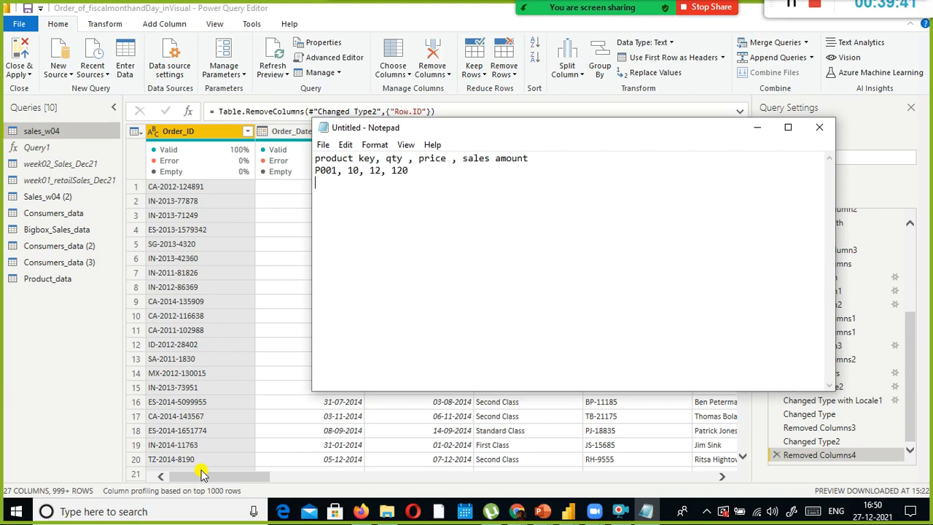
pyautogui.press('Up')
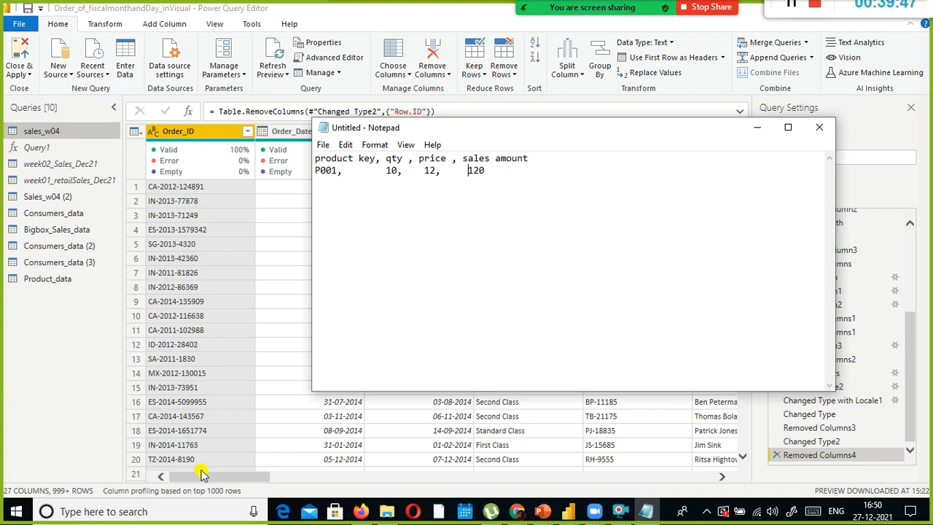
pyautogui.press('End')
pyautogui.press('Return')
pyautogui.write('P002 ,       5,     6')
pyautogui.press('BackSpace')
pyautogui.write('30')
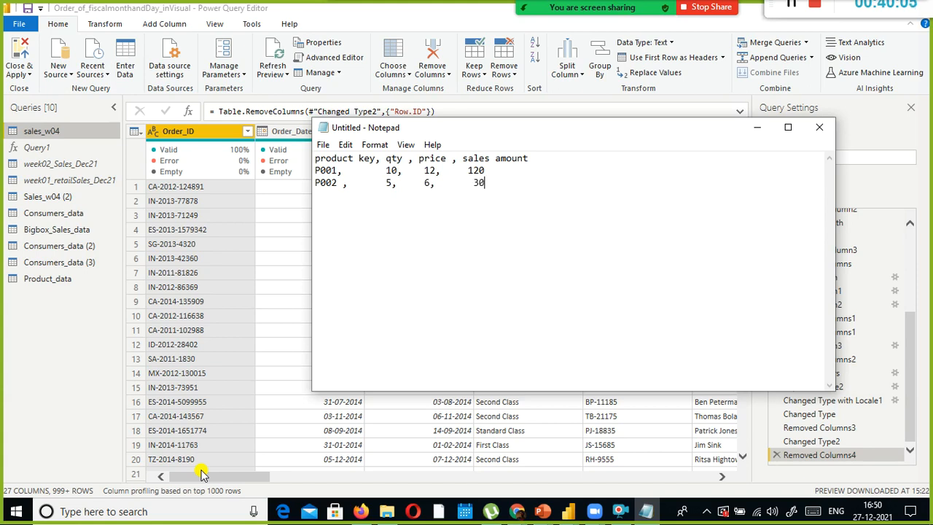
pyautogui.press('Return')
pyautogui.press('Return')
# - Highlight the sales amount in the P001 row to point it out
pyautogui.moveTo(486, 170); pyautogui.dragTo(478, 170)
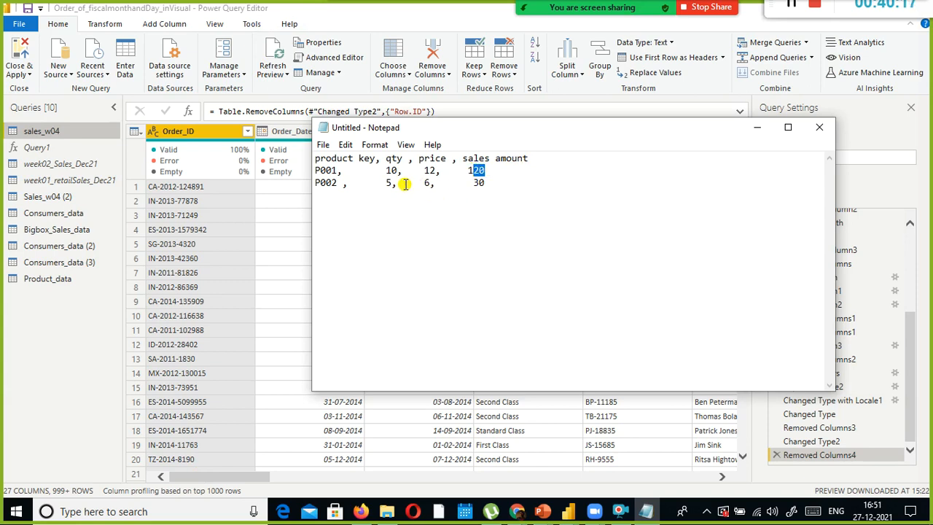
pyautogui.click(474, 170)
pyautogui.moveTo(492, 171); pyautogui.dragTo(470, 169)
pyautogui.click(491, 173)
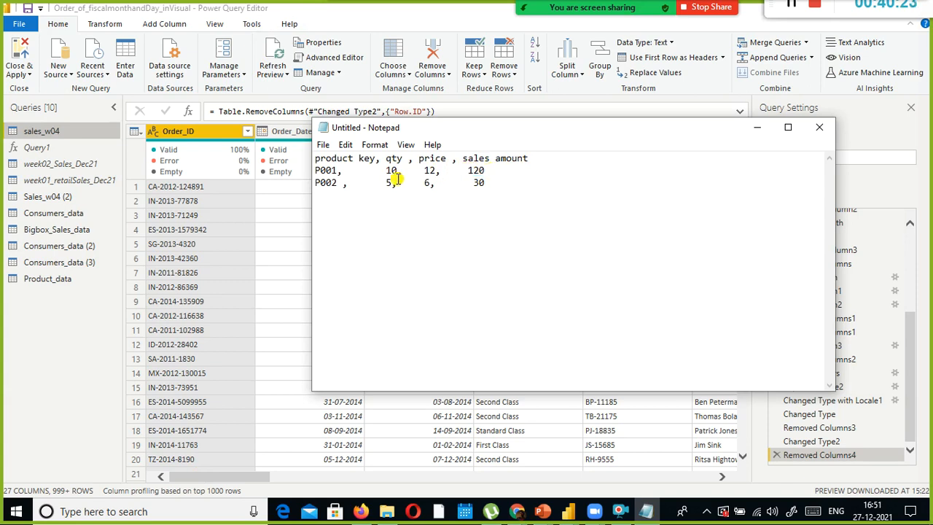
pyautogui.click(337, 170)
# - Copy the header line below the sample rows, title the copy products_data and title the first table bigbox_sales
pyautogui.moveTo(539, 157); pyautogui.dragTo(310, 154)
pyautogui.hotkey('ctrl', 'c')
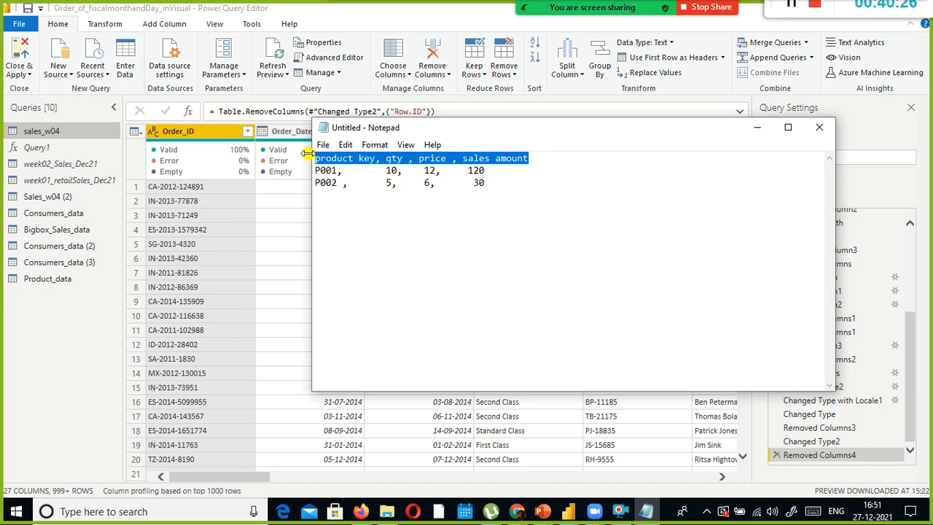
pyautogui.click(408, 245)
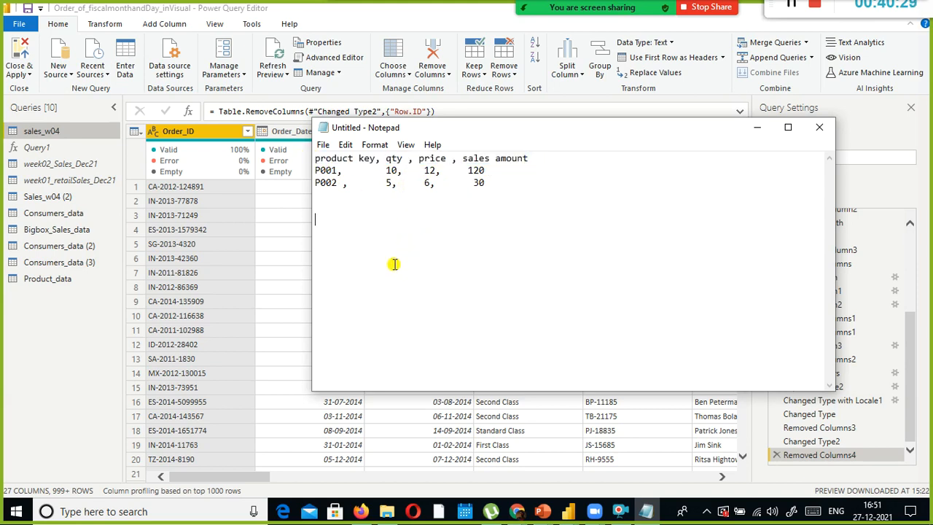
pyautogui.hotkey('ctrl', 'v')
pyautogui.click(355, 207)
pyautogui.write('products_data')
pyautogui.press('Return')
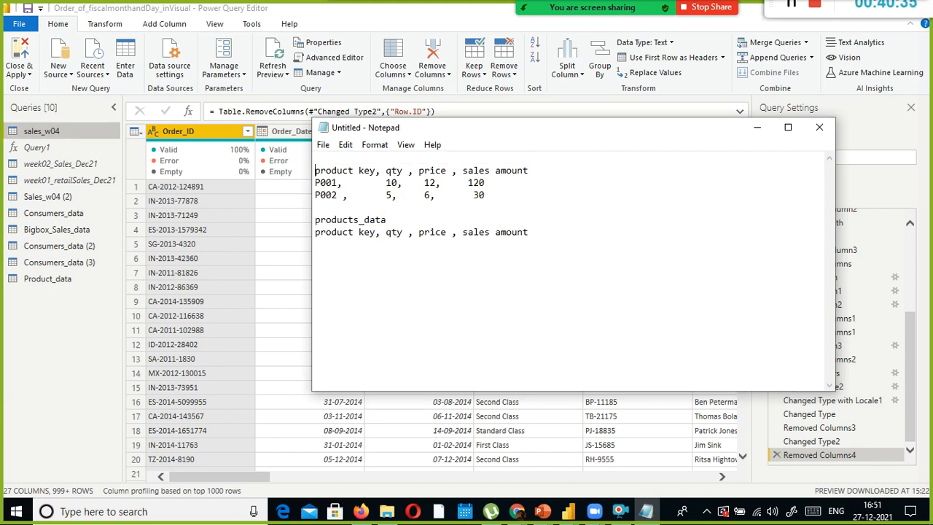
pyautogui.write('bigbox_sales')
# - Replace "qty , price , sales amount" in the products_data header with "product name"
pyautogui.press('Down')
pyautogui.press('Down')
pyautogui.press('Down')
pyautogui.press('Down')
pyautogui.press('Down')
pyautogui.press('Down')
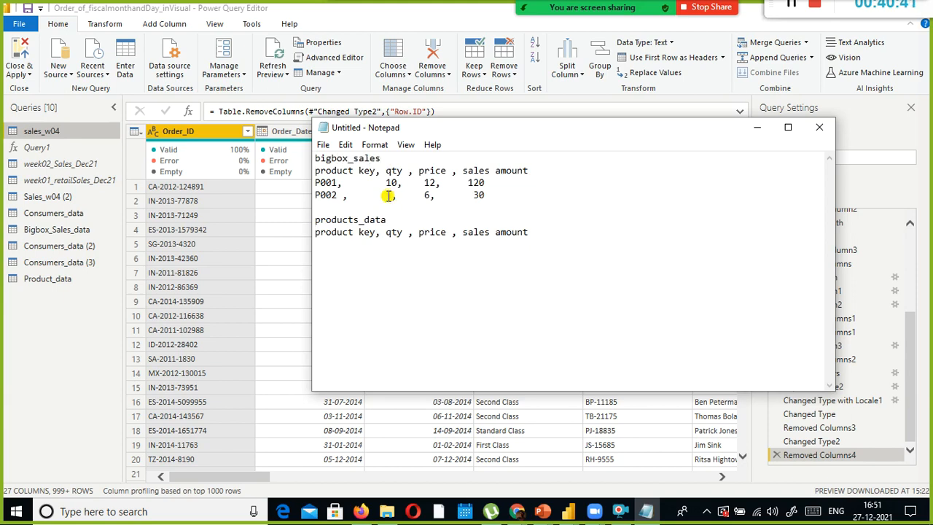
pyautogui.hotkey('ctrl', 'shift', 'Left')
pyautogui.hotkey('ctrl', 'shift', 'Left')
pyautogui.hotkey('ctrl', 'shift', 'Left')
pyautogui.hotkey('ctrl', 'shift', 'Left')
pyautogui.hotkey('ctrl', 'shift', 'Left')
pyautogui.hotkey('ctrl', 'shift', 'Left')
pyautogui.hotkey('ctrl', 'shift', 'Left')
pyautogui.hotkey('ctrl', 'shift', 'Right')
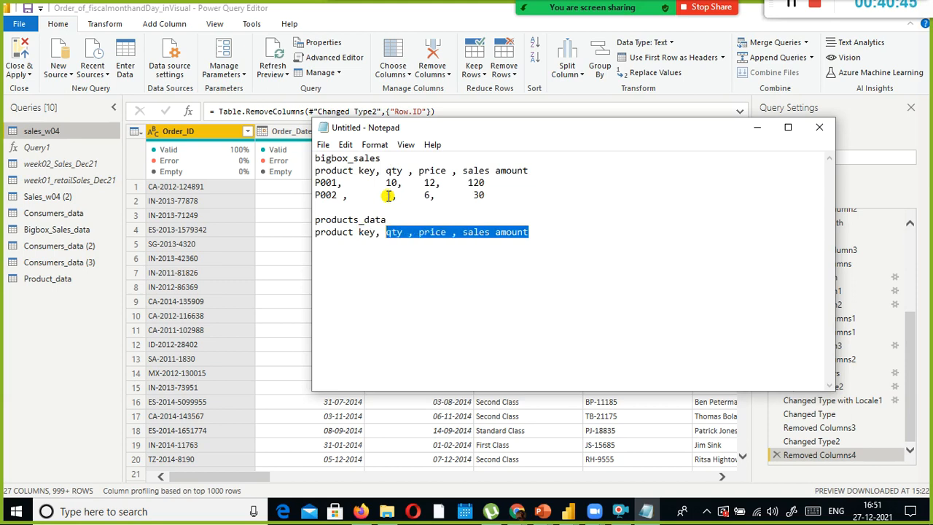
pyautogui.write('product name')
pyautogui.press('Return')
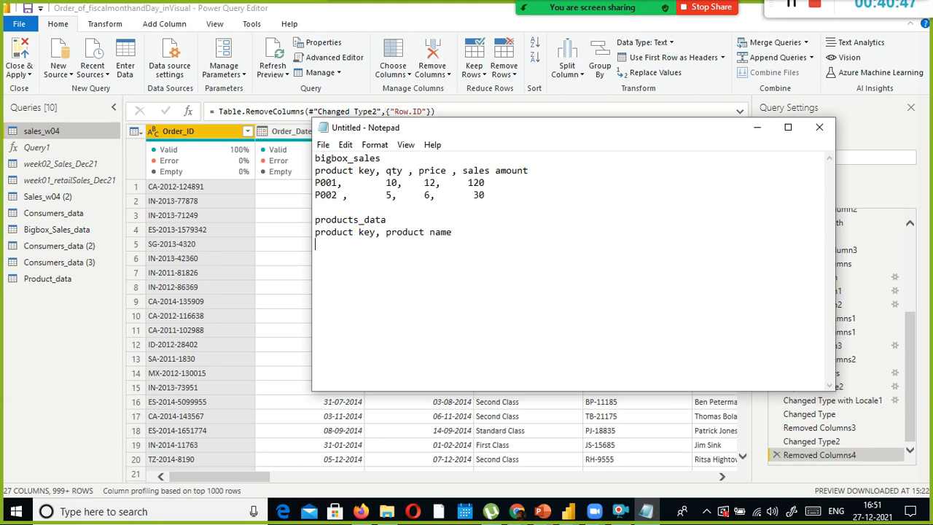
# - Add the rows "P001, Vanilla Ice Cream" and "P002, Butter Scotch" under the products_data header
pyautogui.write('P001, Vanilla')
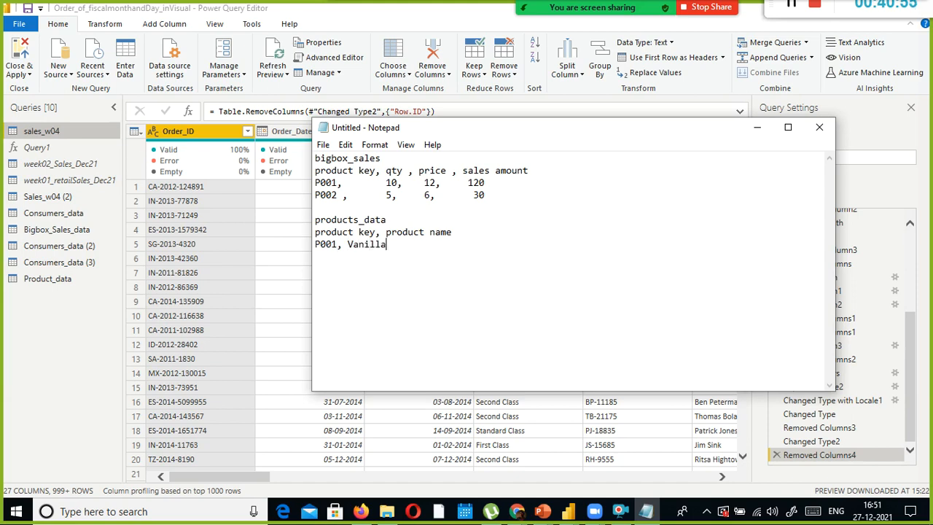
pyautogui.write(' Ice Cream')
pyautogui.press('Return')
pyautogui.write('P002')
pyautogui.write(', Butter Scotch')
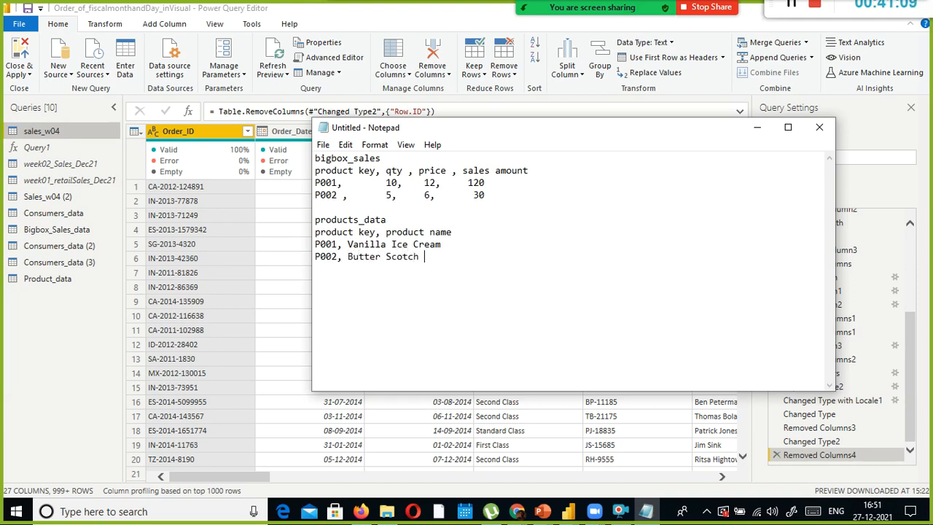
# - Insert blank lines beneath both table titles and between the two sample tables
pyautogui.press('Up')
pyautogui.press('Up')
pyautogui.press('Up')
pyautogui.press('Return')
pyautogui.press('Up')
pyautogui.press('Return')
pyautogui.press('Return')
pyautogui.press('Down')
pyautogui.hotkey('shift', 'Down')
pyautogui.hotkey('shift', 'Down')
pyautogui.press('Up')
pyautogui.press('Up')
pyautogui.press('Up')
pyautogui.hotkey('shift', 'Up')
pyautogui.press('Up')
pyautogui.press('Up')
pyautogui.press('Up')
pyautogui.press('Return')
pyautogui.press('Down')
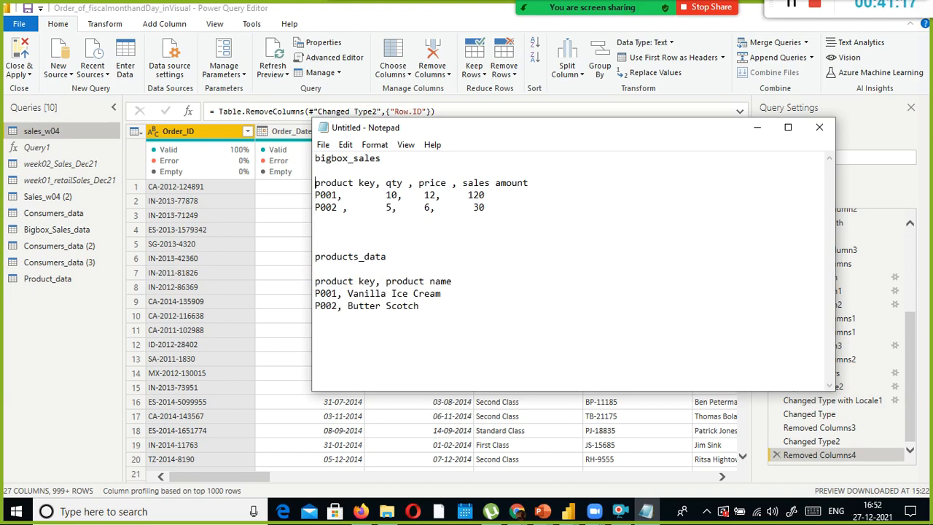
# - Highlight the bigbox_sales header and rows, and add one more blank line above the products_data title
pyautogui.hotkey('shift', 'Up')
pyautogui.press('Down')
pyautogui.press('Down')
pyautogui.hotkey('shift', 'Down')
pyautogui.hotkey('shift', 'Down')
pyautogui.hotkey('shift', 'Down')
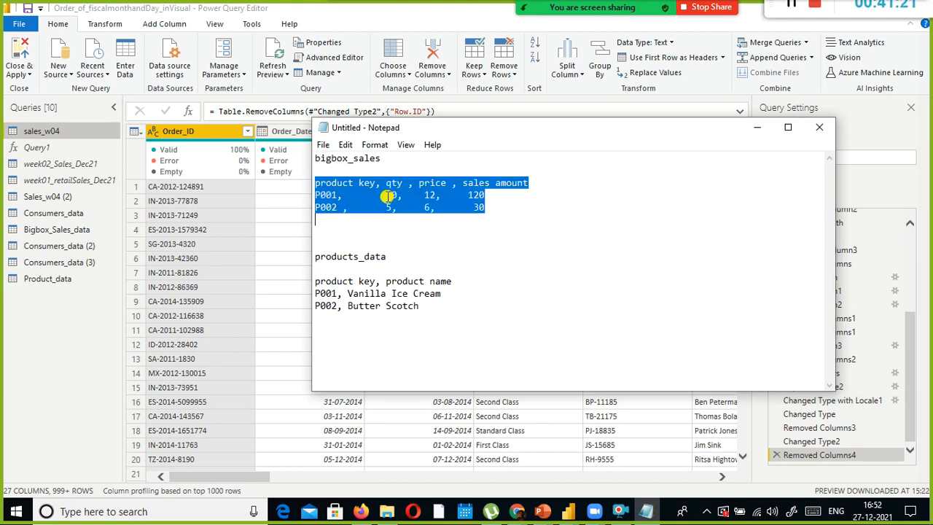
pyautogui.press('Down')
pyautogui.press('Down')
pyautogui.press('Return')
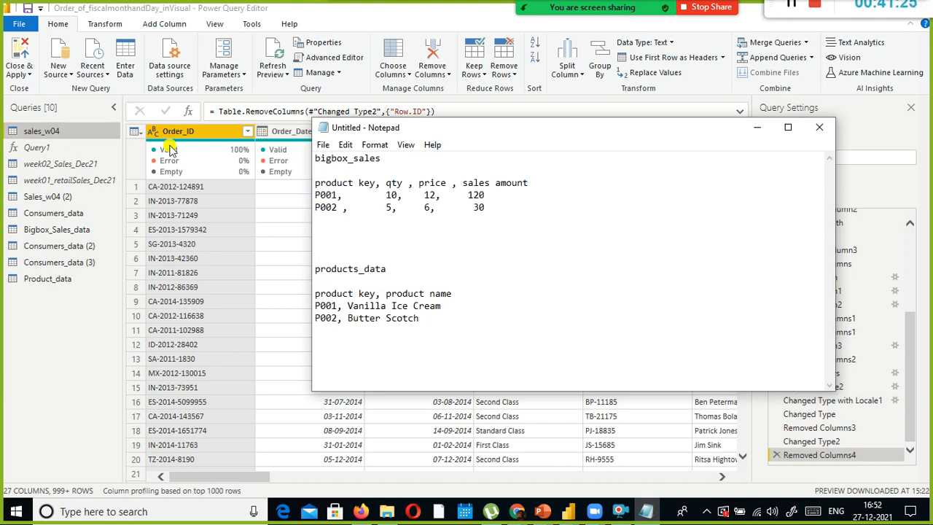
# - Highlight the sales amount of P001 in the bigbox_sales sample table
pyautogui.moveTo(506, 194); pyautogui.dragTo(457, 194)
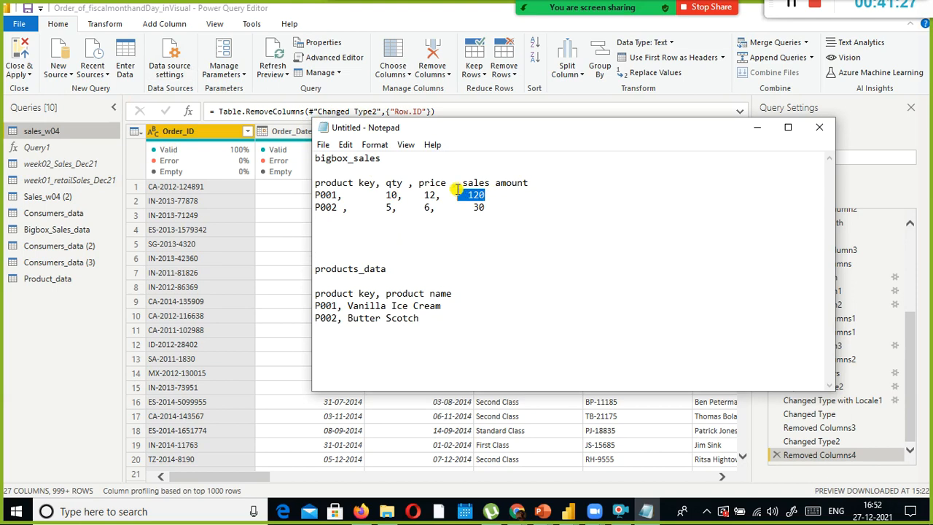
pyautogui.click(501, 192)
pyautogui.moveTo(470, 195); pyautogui.dragTo(462, 195)
pyautogui.moveTo(514, 195); pyautogui.dragTo(468, 194)
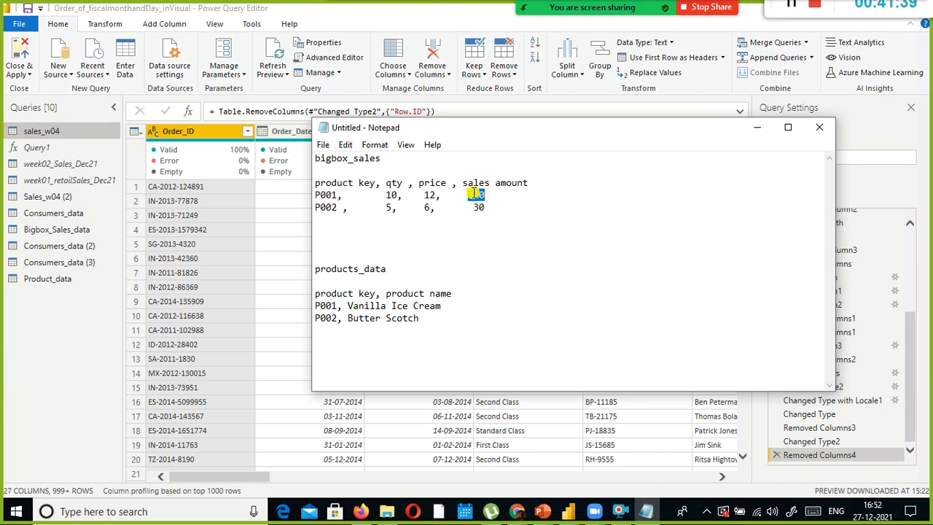
# - Highlight the sales amount of P001 in the bigbox_sales sample again and check the meeting chat messages
pyautogui.click(493, 214)
pyautogui.doubleClick(494, 196)
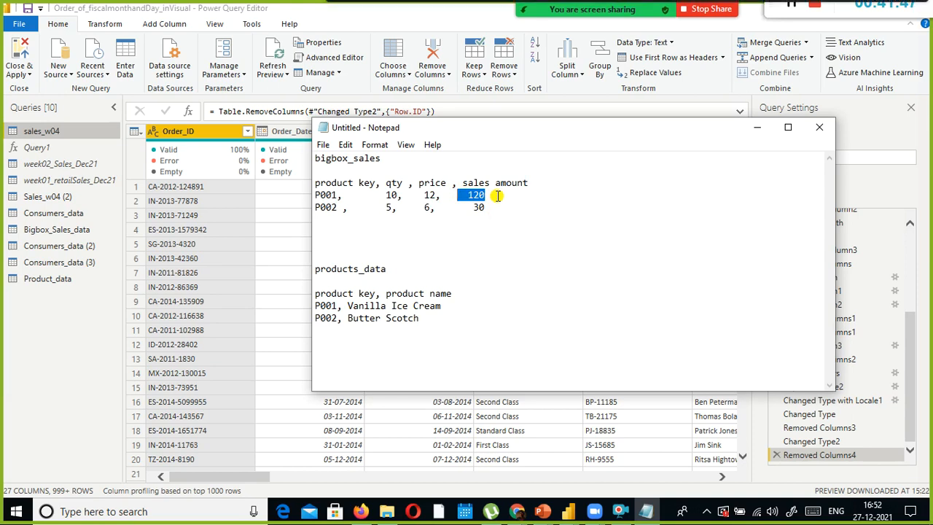
pyautogui.click(604, 17)
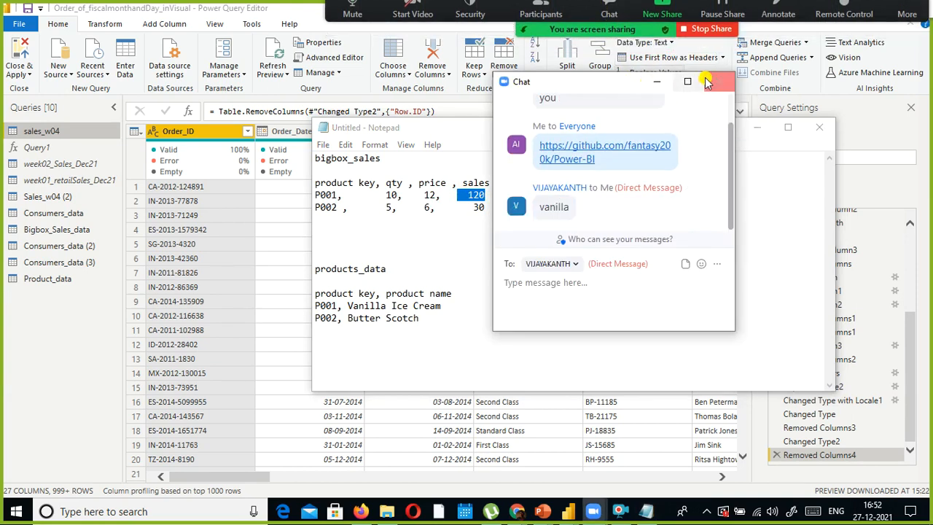
pyautogui.click(714, 84)
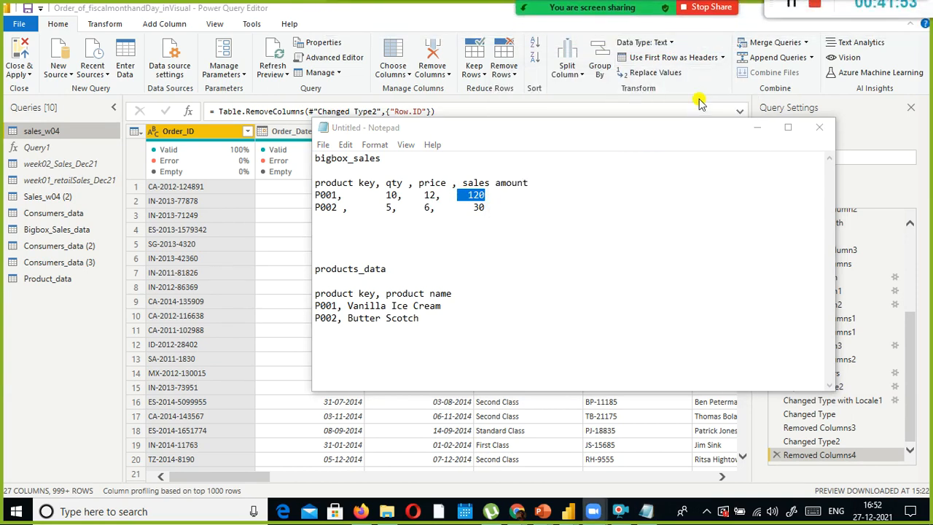
pyautogui.click(533, 249)
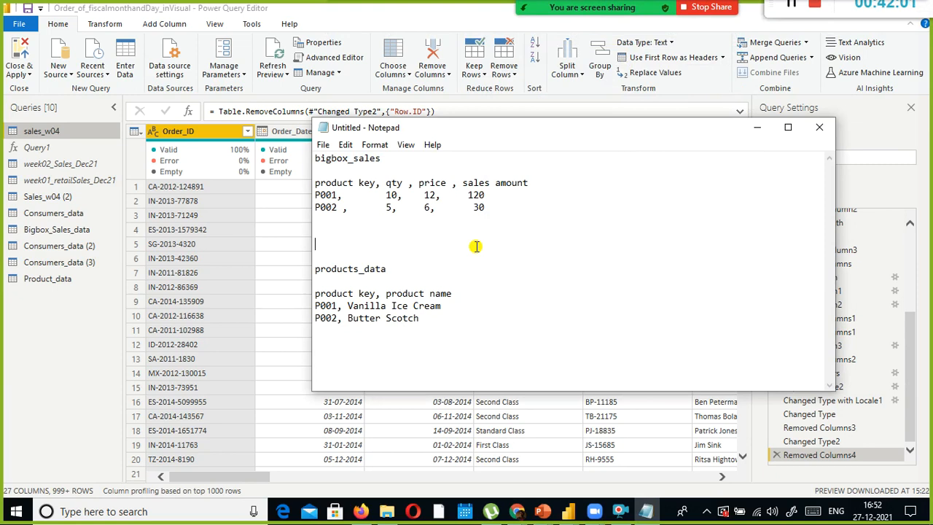
# - Highlight the key P001 in the bigbox_sales sample and its matching Vanilla Ice Cream row in products_data
pyautogui.click(509, 197)
pyautogui.moveTo(365, 304); pyautogui.dragTo(454, 313)
pyautogui.click(453, 310)
pyautogui.click(346, 306)
pyautogui.moveTo(346, 195); pyautogui.dragTo(318, 193)
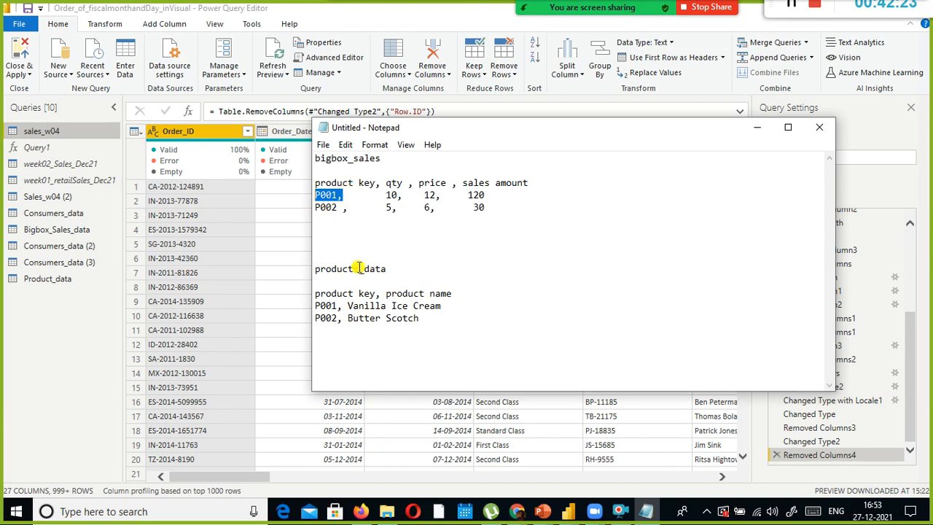
pyautogui.click(354, 201)
pyautogui.moveTo(341, 197); pyautogui.dragTo(307, 192)
pyautogui.click(327, 308)
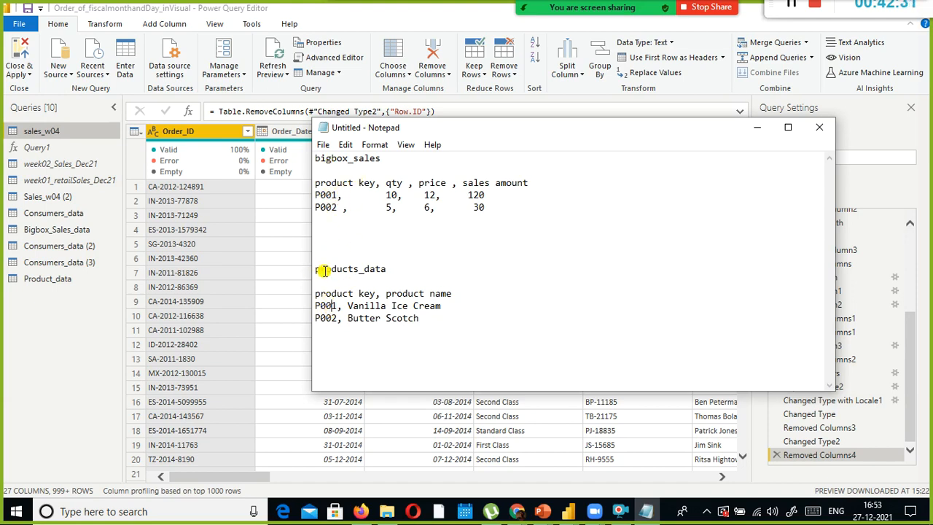
pyautogui.moveTo(331, 306); pyautogui.dragTo(456, 305)
pyautogui.click(456, 305)
# - Add the line "lookup()" beneath the products_data rows, with a blank line above it, and highlight P001 in bigbox_sales
pyautogui.click(433, 333)
pyautogui.press('Return')
pyautogui.write('ookup()')
pyautogui.moveTo(332, 195); pyautogui.dragTo(311, 195)
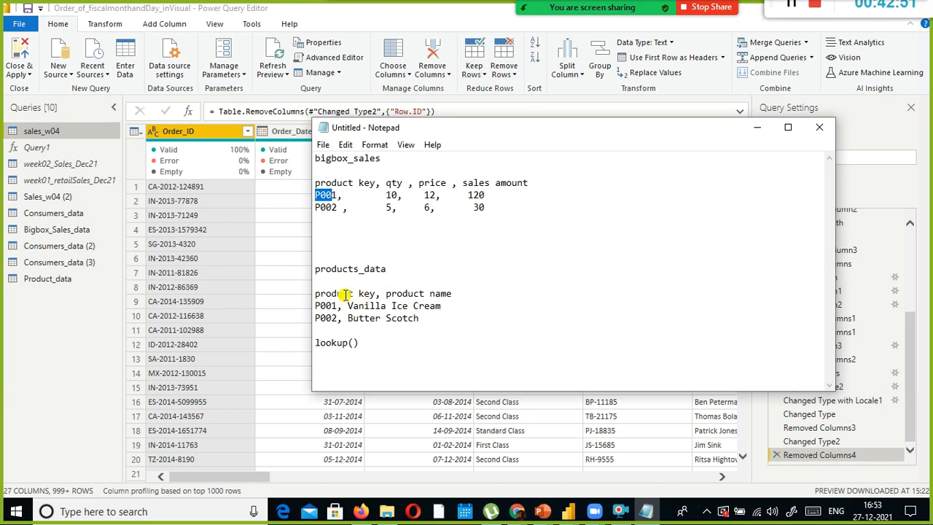
pyautogui.click(353, 342)
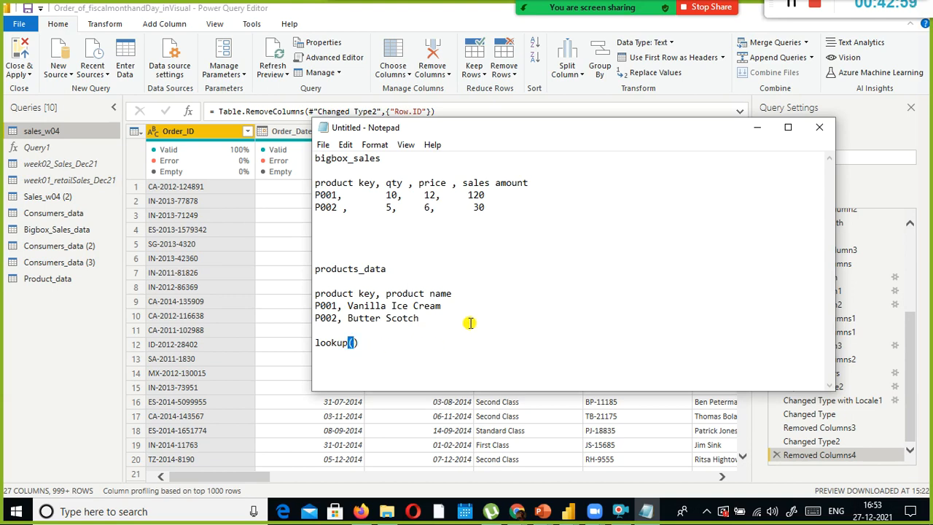
pyautogui.write('(')
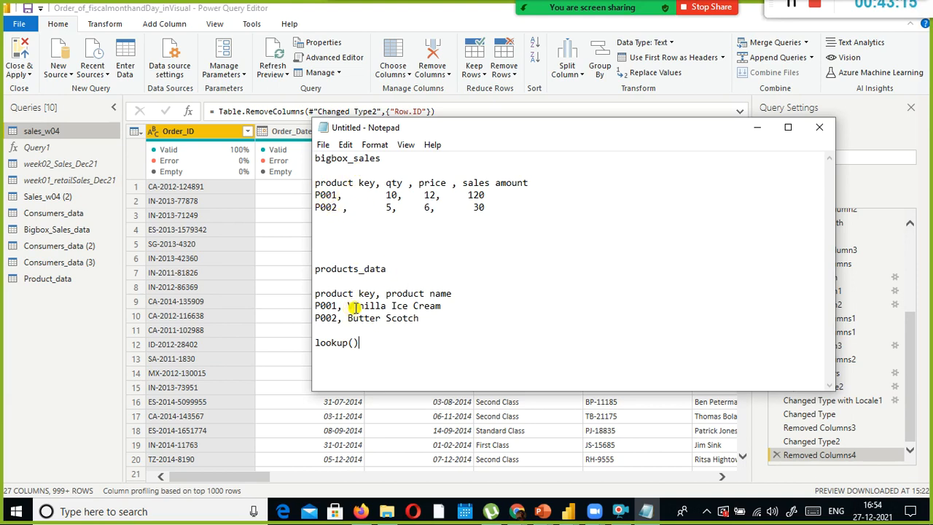
# - Highlight the product name of P001 in products_data, and the whole bigbox_sales header with its rows
pyautogui.moveTo(353, 306); pyautogui.dragTo(448, 307)
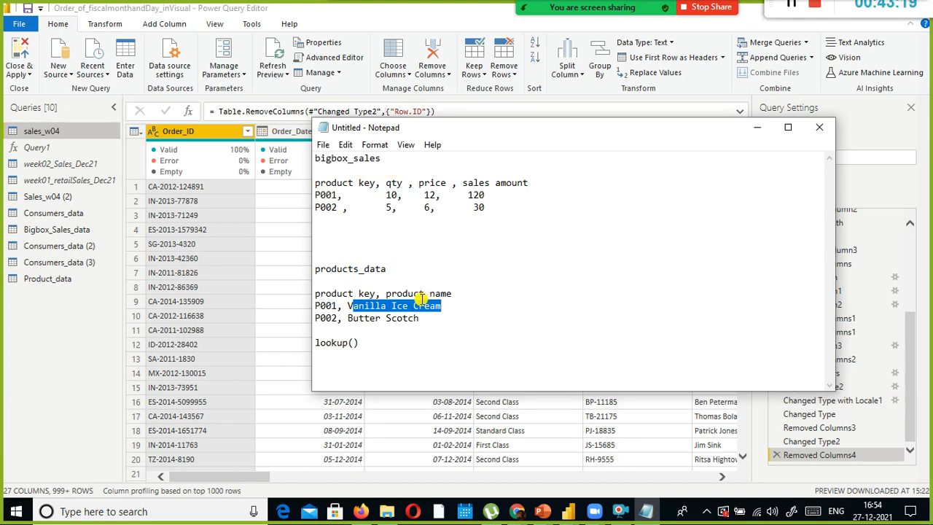
pyautogui.click(548, 193)
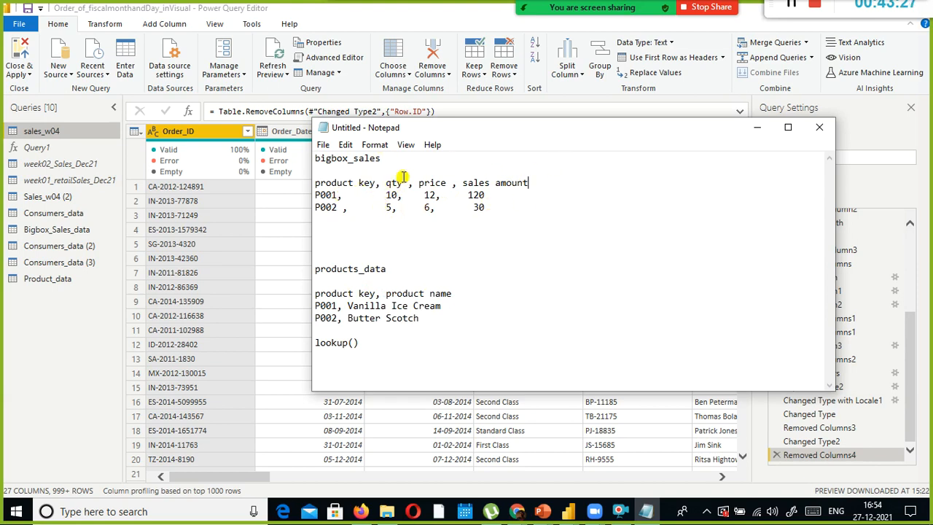
pyautogui.moveTo(512, 213); pyautogui.dragTo(280, 179)
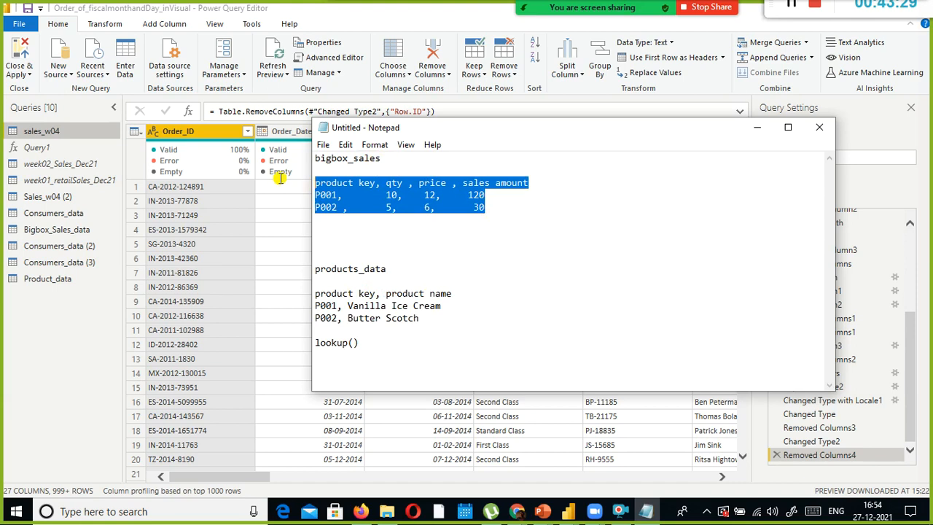
pyautogui.click(428, 220)
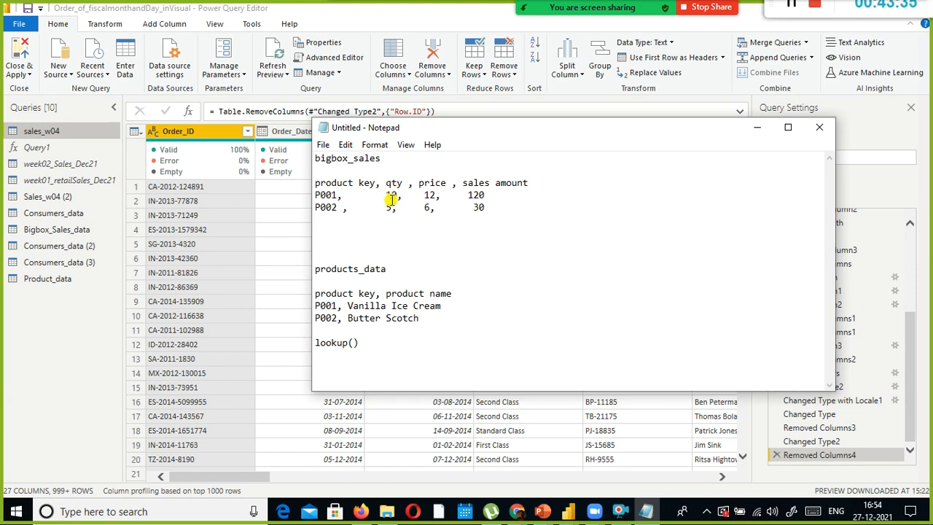
pyautogui.click(371, 341)
pyautogui.hotkey('alt', 'Tab')
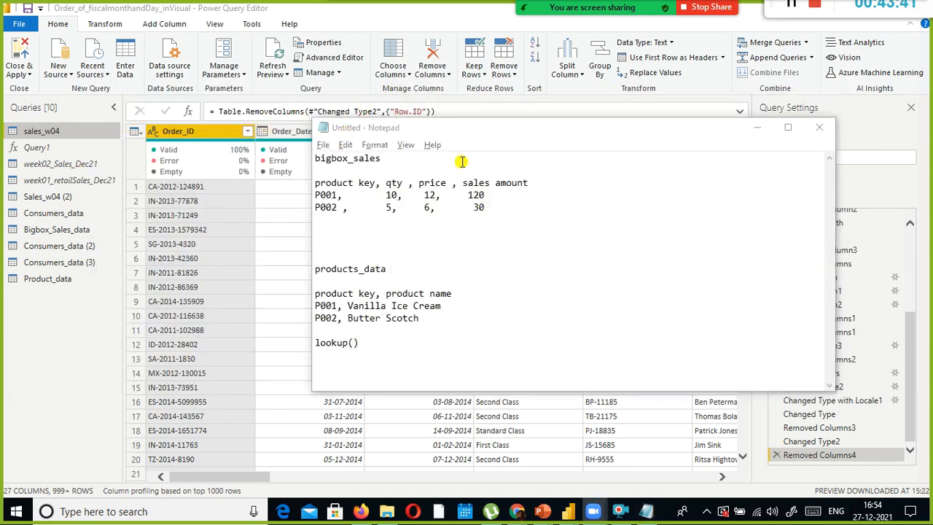
pyautogui.click(434, 10)
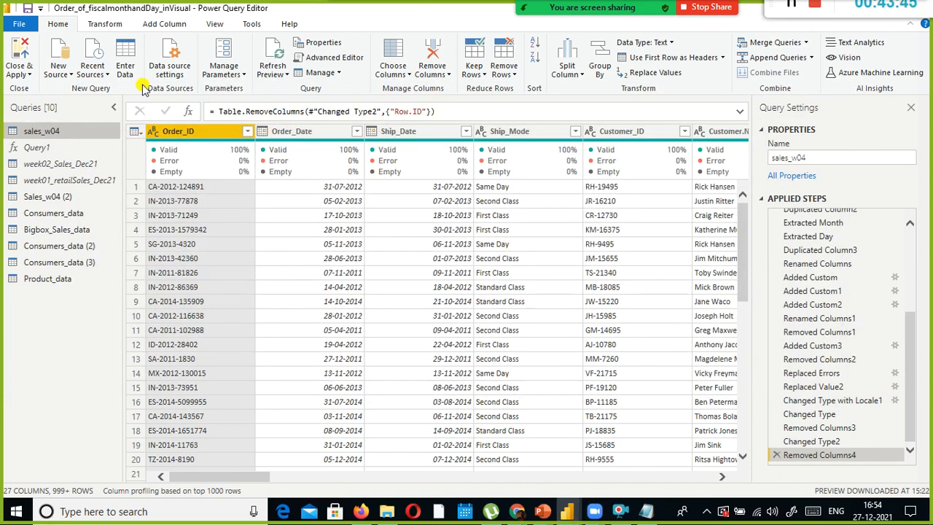
pyautogui.click(166, 22)
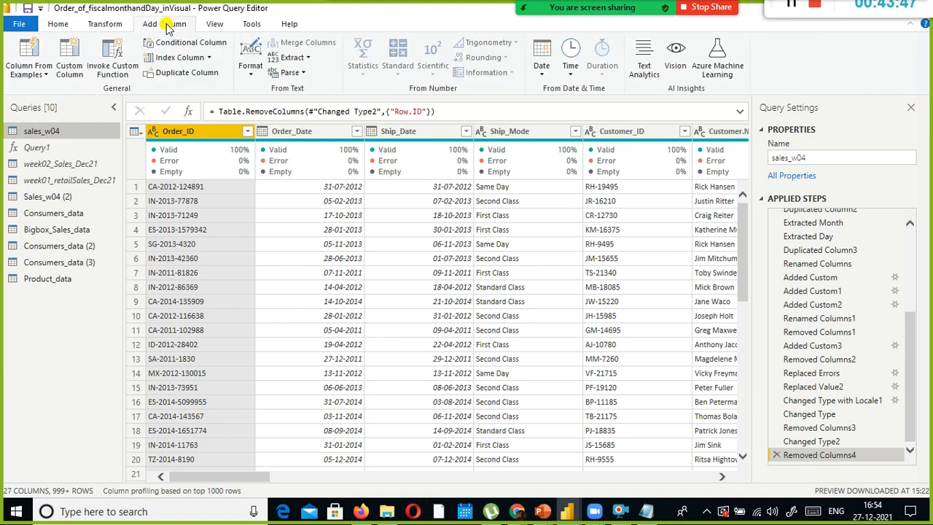
pyautogui.click(63, 71)
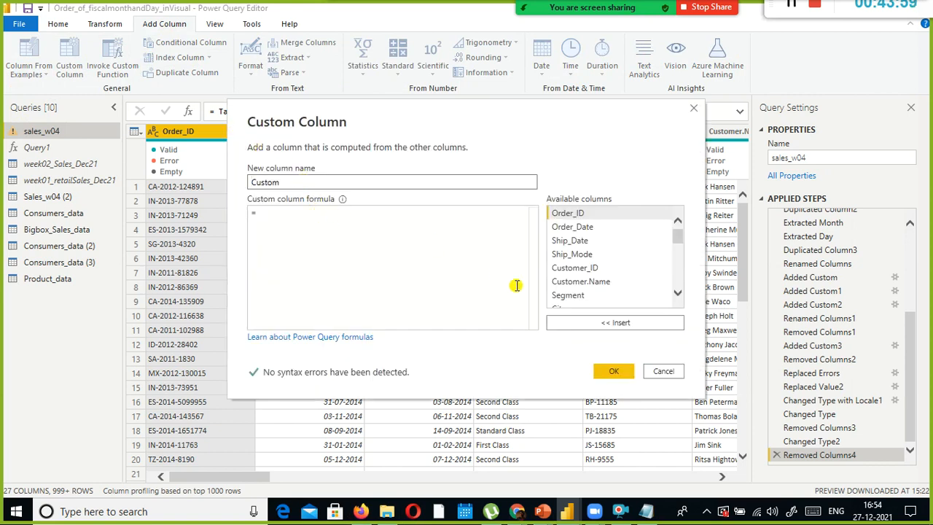
pyautogui.click(654, 371)
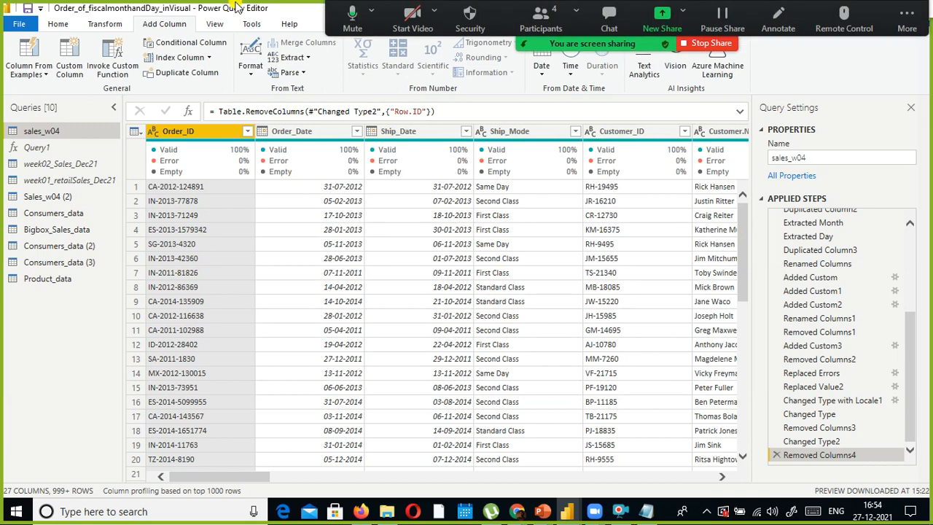
# - Close the Power Query Editor and return to the Bigbox_Sales_data table in Power BI Desktop
pyautogui.doubleClick(304, 8)
pyautogui.moveTo(447, 29); pyautogui.dragTo(447, 86)
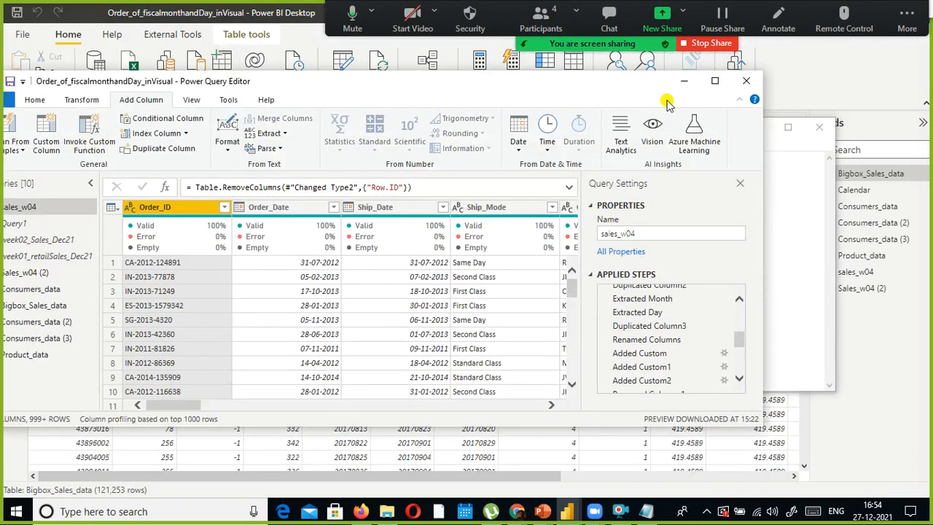
pyautogui.click(745, 84)
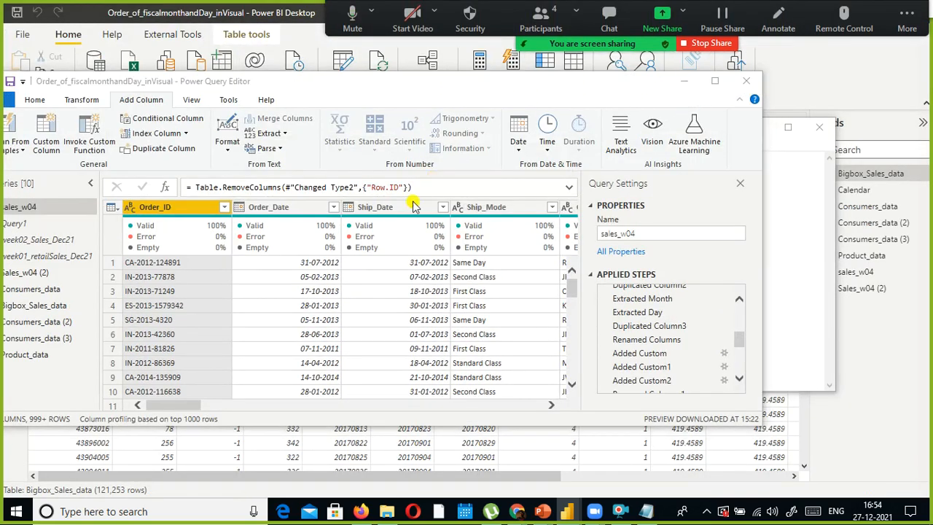
pyautogui.click(577, 272)
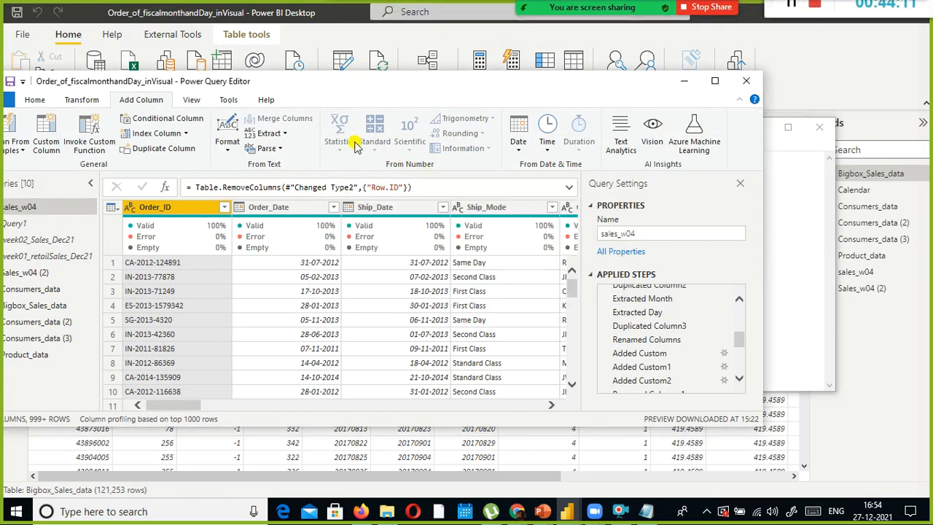
pyautogui.hotkey('alt', 'Tab')
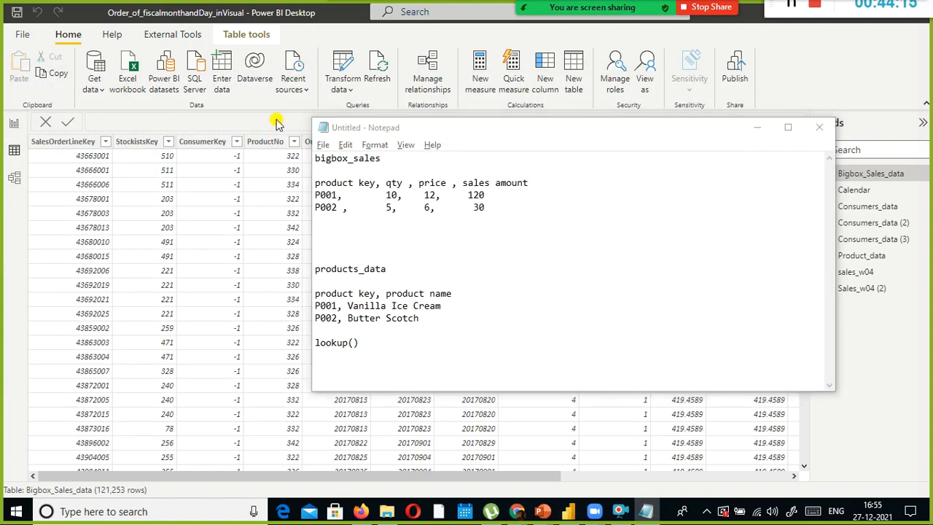
pyautogui.hotkey('alt', 'Tab')
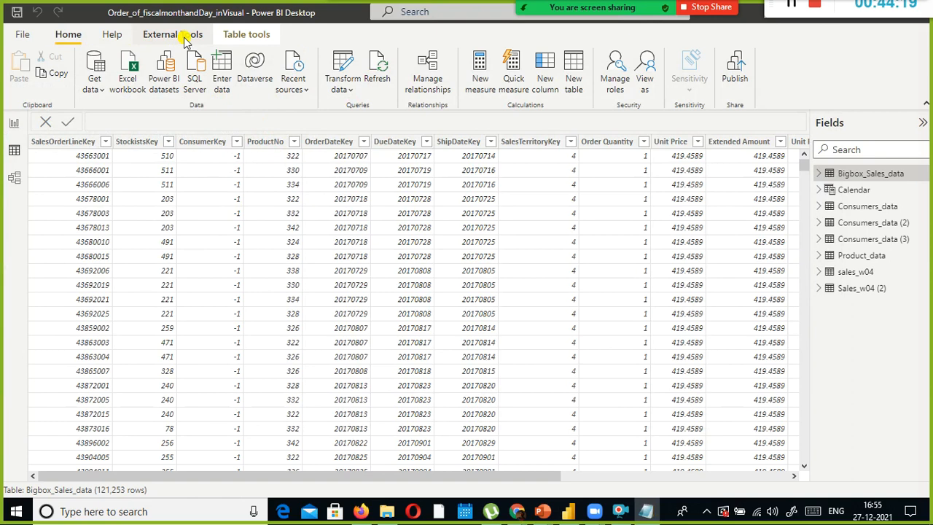
pyautogui.click(247, 35)
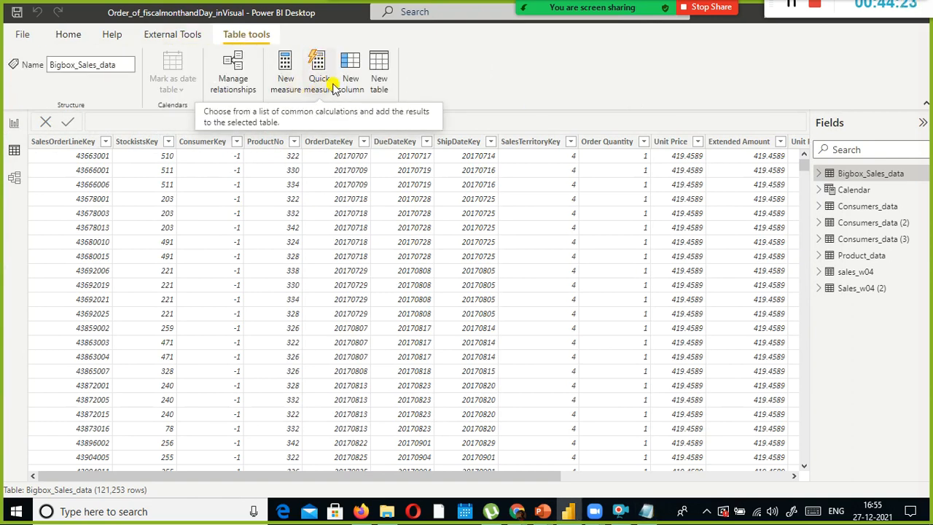
pyautogui.click(381, 136)
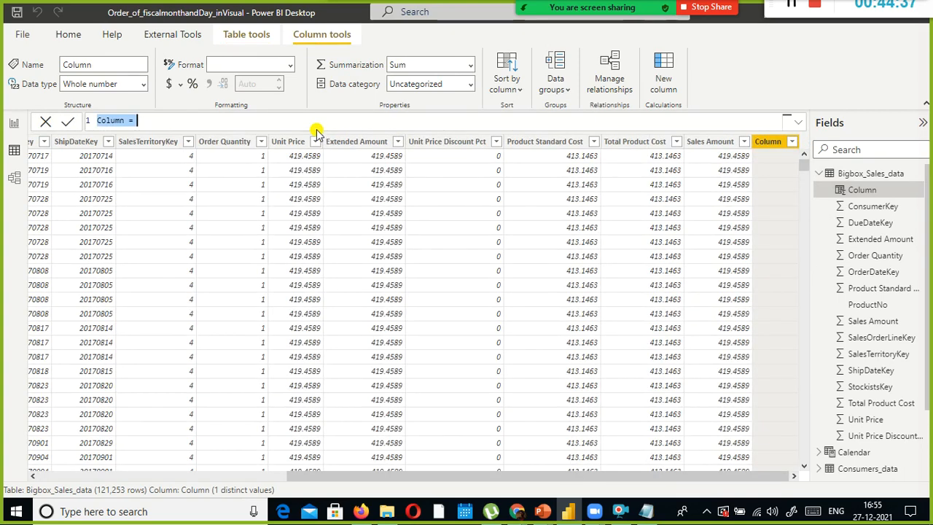
pyautogui.press('BackSpace')
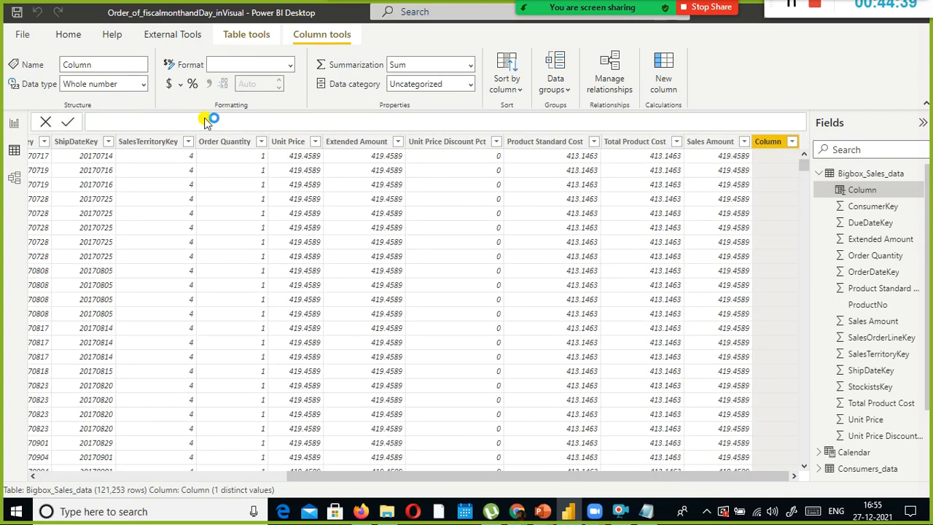
pyautogui.press('Return')
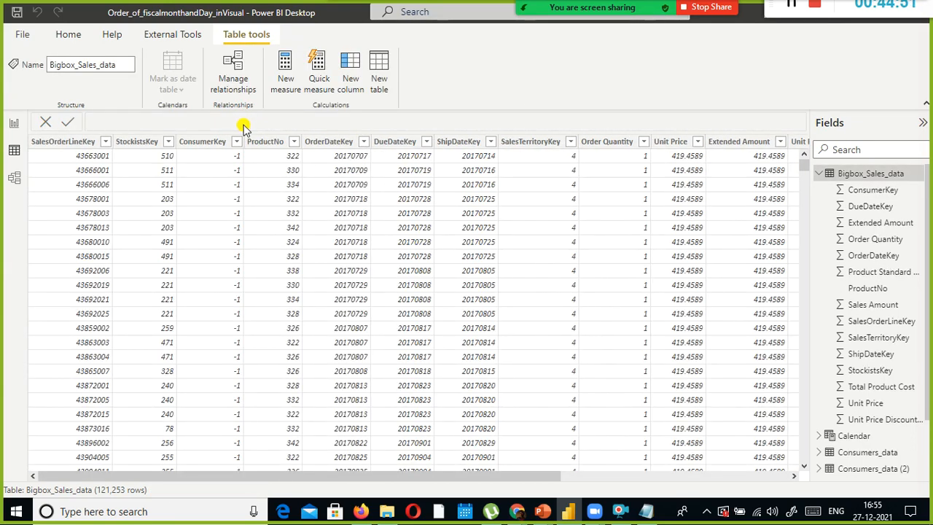
# - Add a calculated column to Bigbox_Sales_data and start its formula with the LOOKUPVALUE function
pyautogui.moveTo(370, 473); pyautogui.dragTo(219, 470)
pyautogui.click(350, 81)
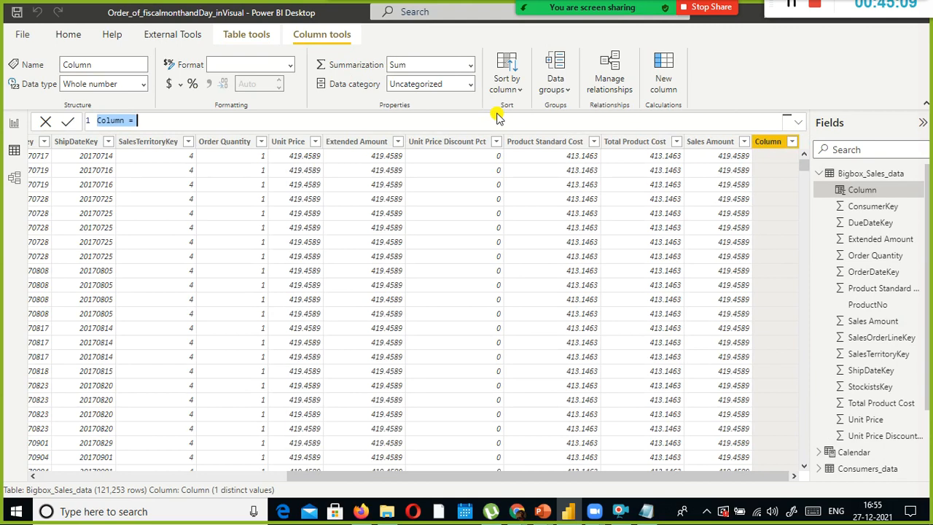
pyautogui.click(245, 118)
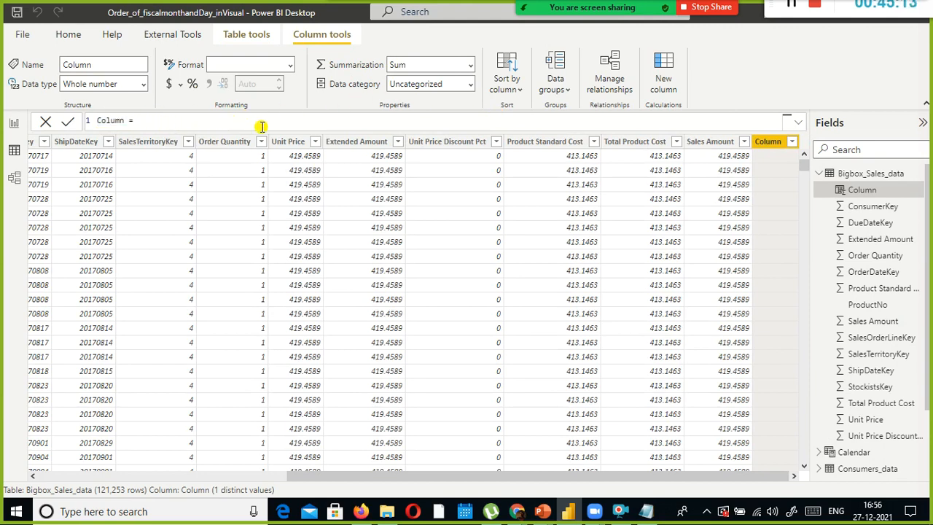
pyautogui.write('lookup')
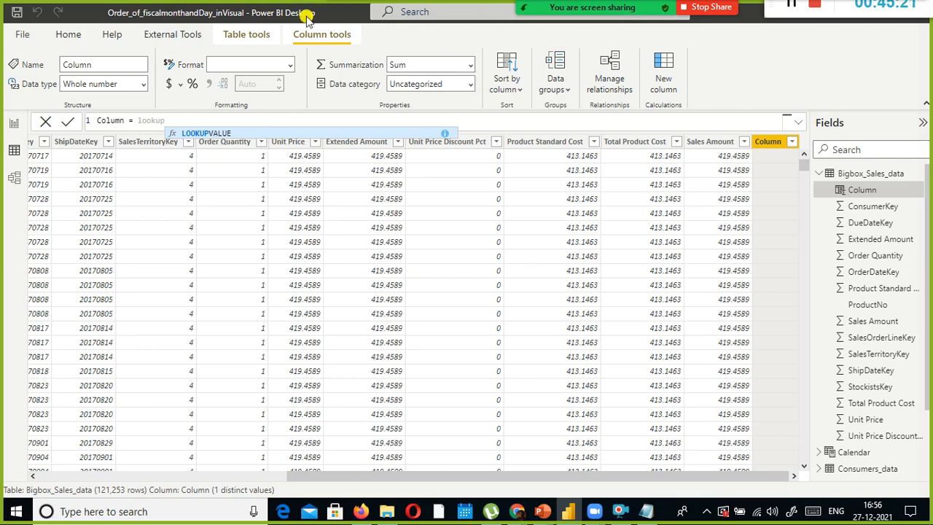
pyautogui.click(196, 132)
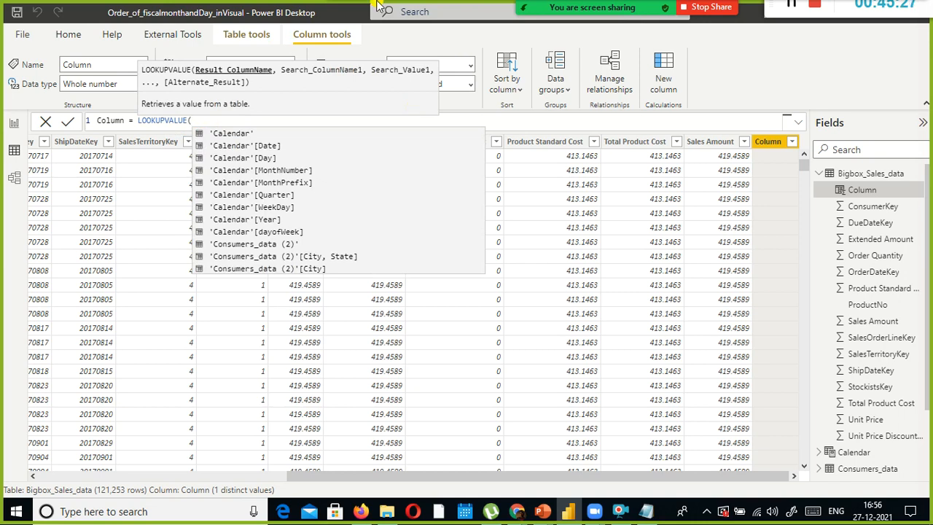
pyautogui.press('Escape')
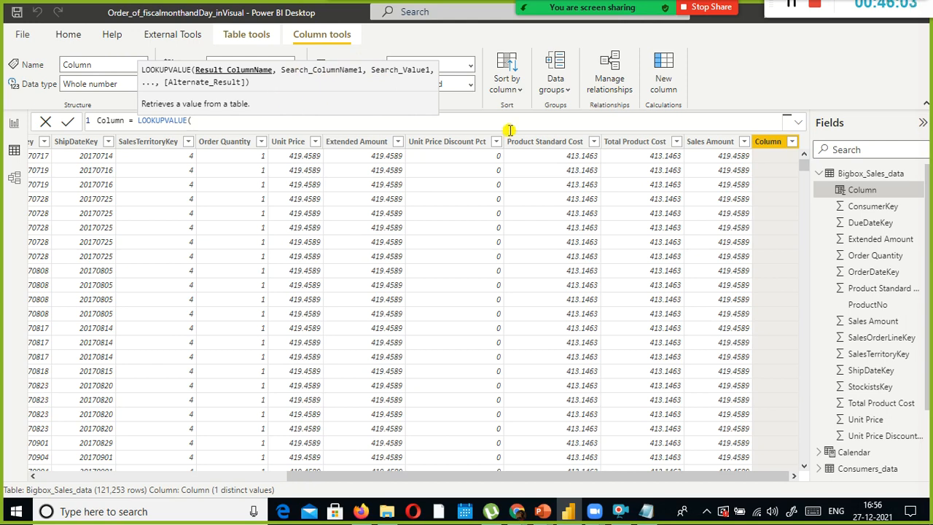
# - Set Product_data[Product] as the result column of the LOOKUPVALUE formula
pyautogui.write('product')
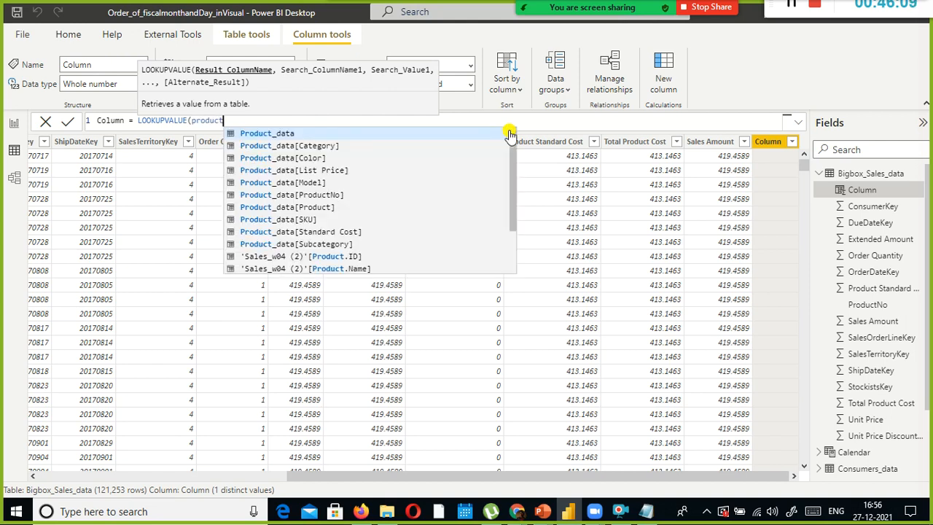
pyautogui.scroll(-2, 383, 212)
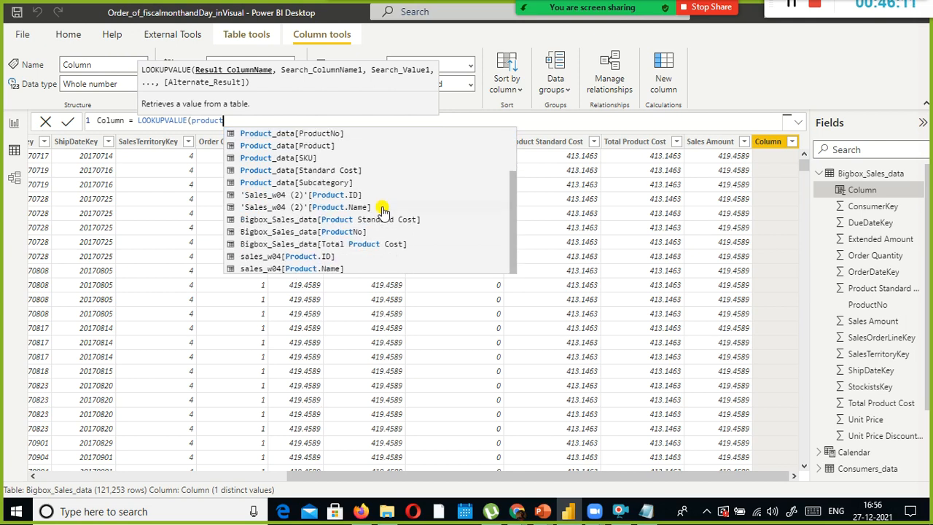
pyautogui.scroll(3, 382, 213)
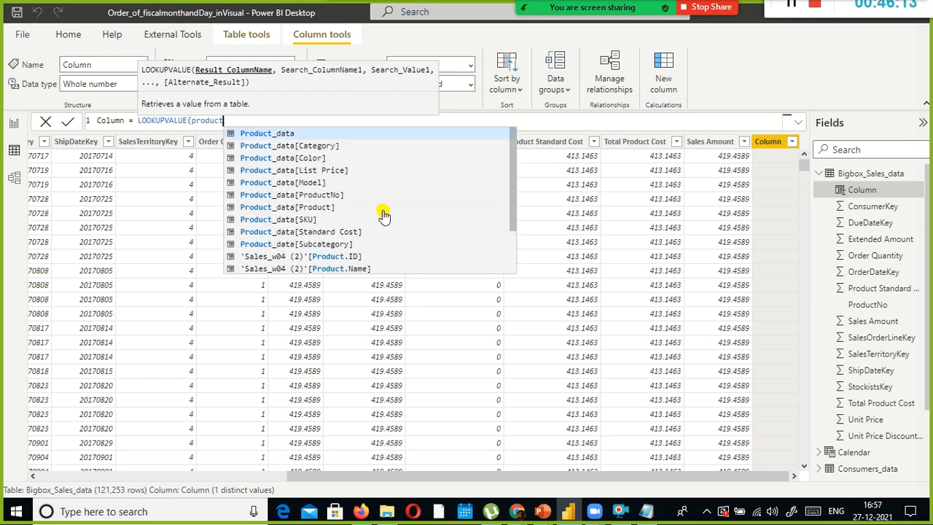
pyautogui.scroll(-1, 384, 214)
pyautogui.scroll(1, 384, 216)
pyautogui.click(317, 208)
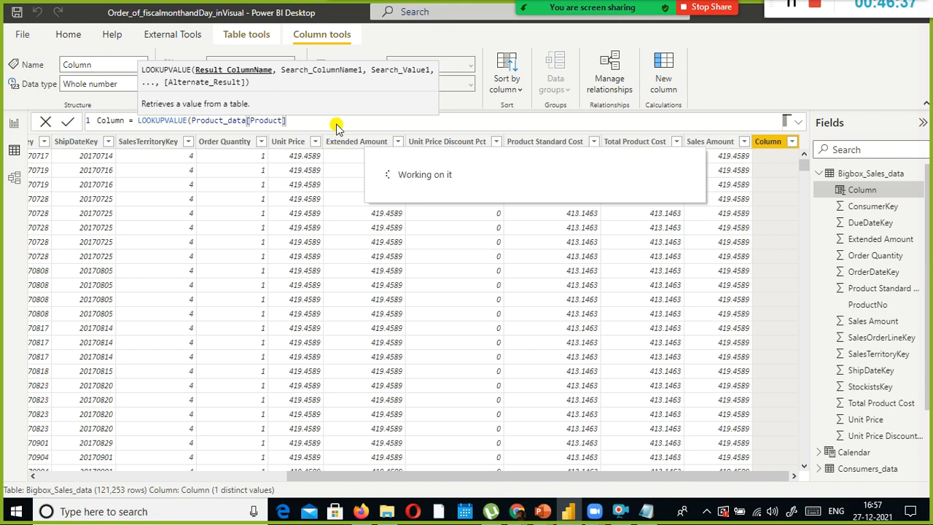
pyautogui.write(')')
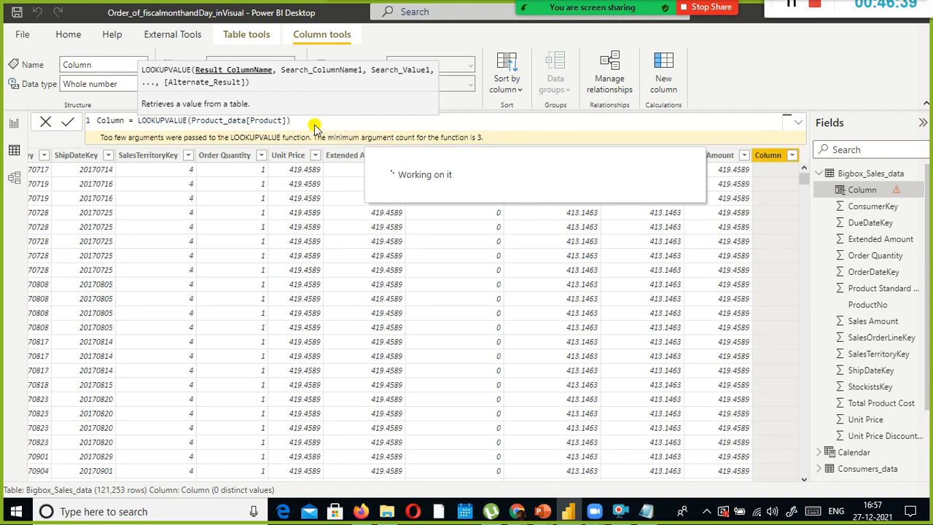
pyautogui.press('Return')
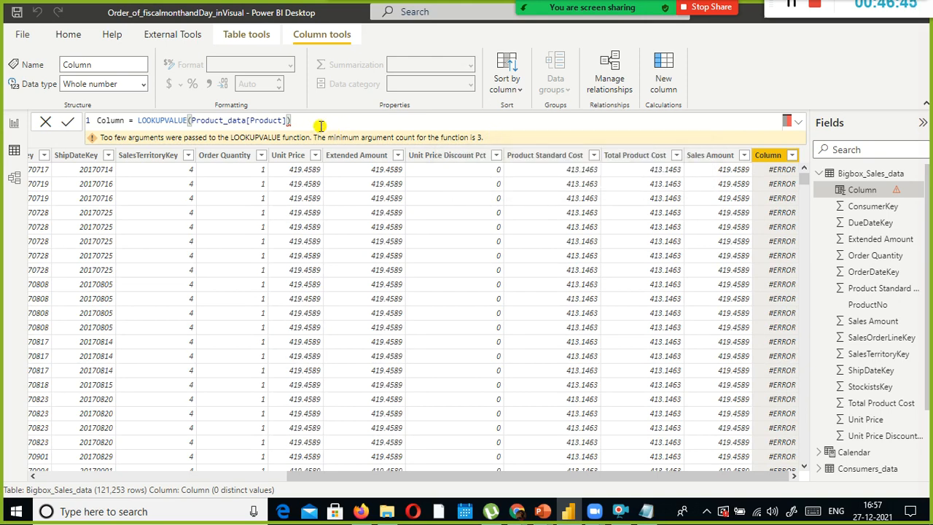
pyautogui.press('BackSpace')
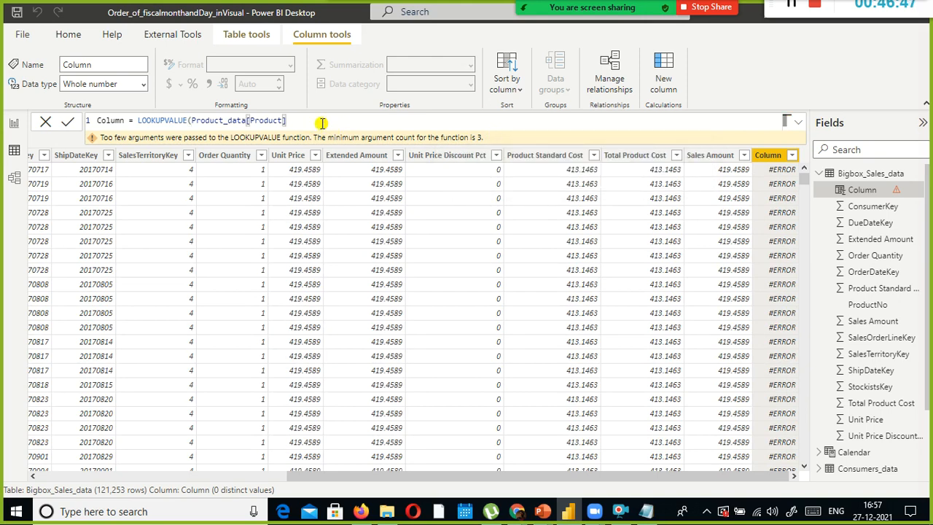
# - Add Product_data[ProductNo] as the search column of the LOOKUPVALUE formula
pyautogui.write(',')
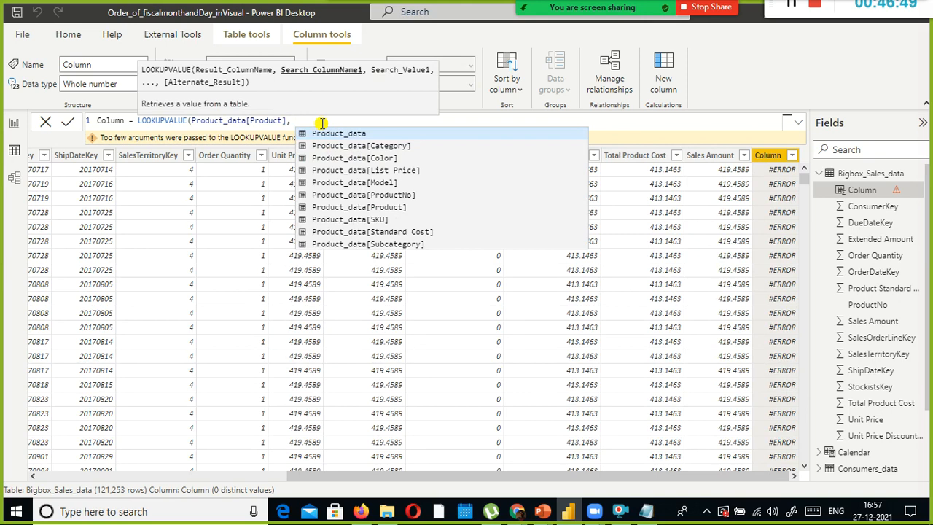
pyautogui.write(' produ')
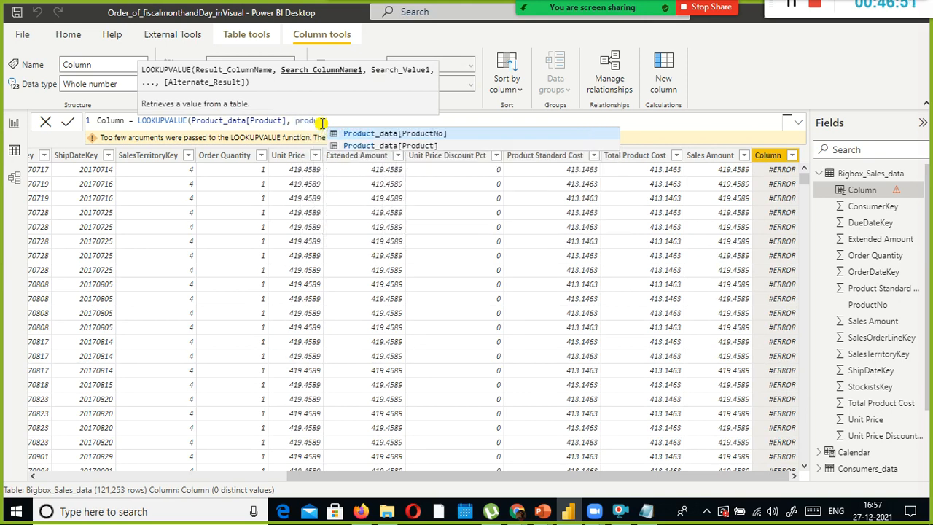
pyautogui.press('BackSpace')
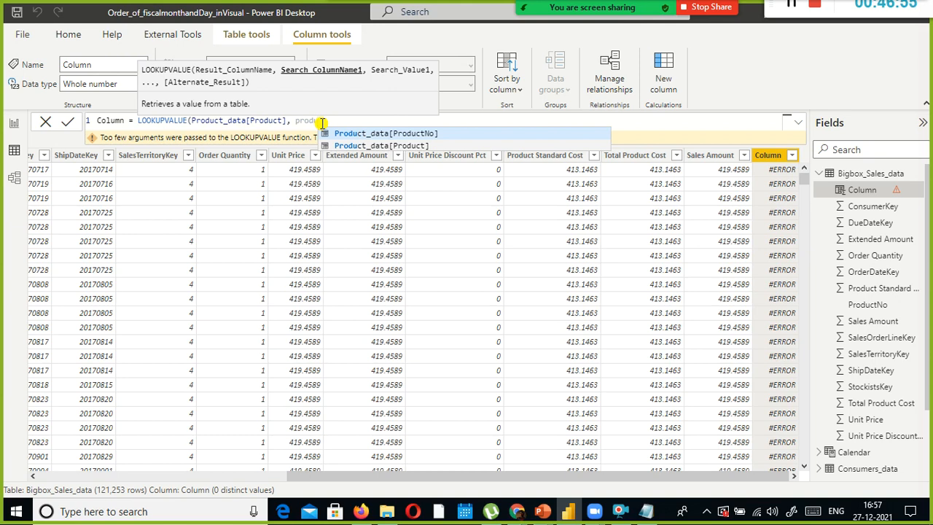
pyautogui.click(248, 475)
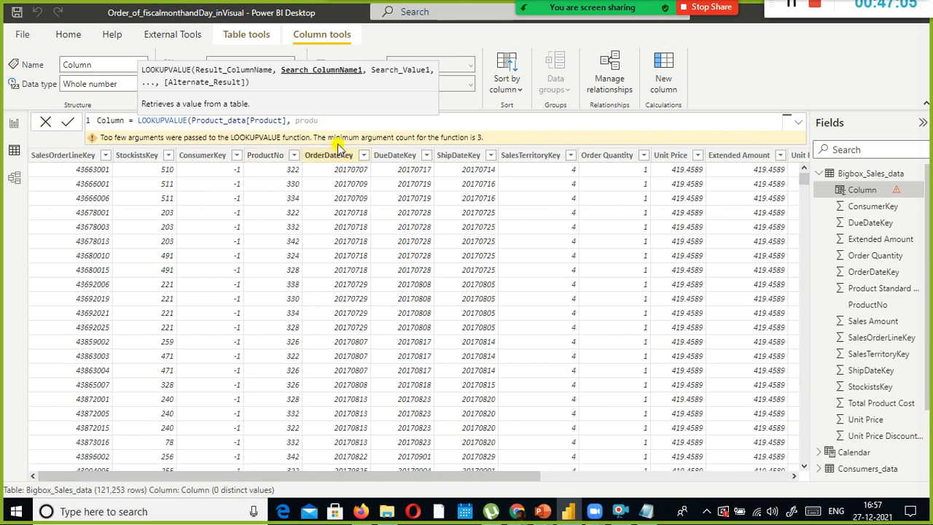
pyautogui.write('ctn')
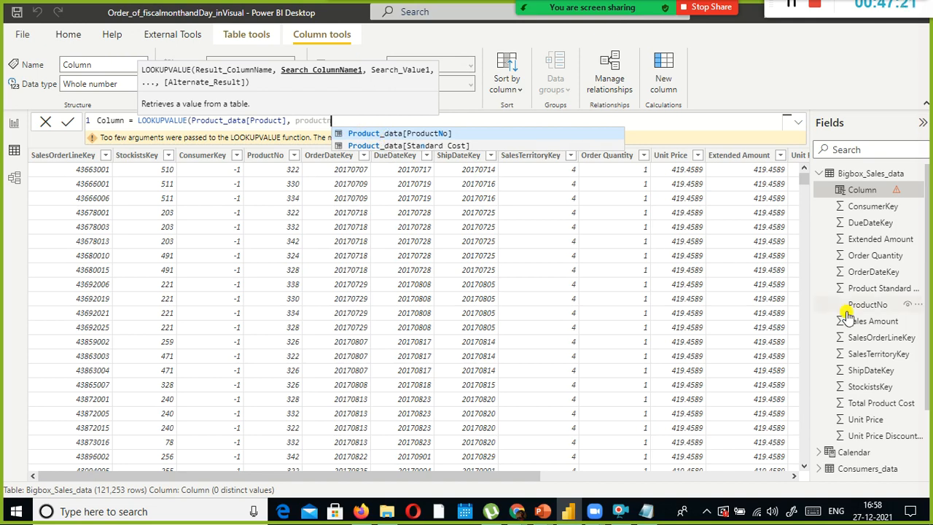
pyautogui.scroll(-3, 871, 313)
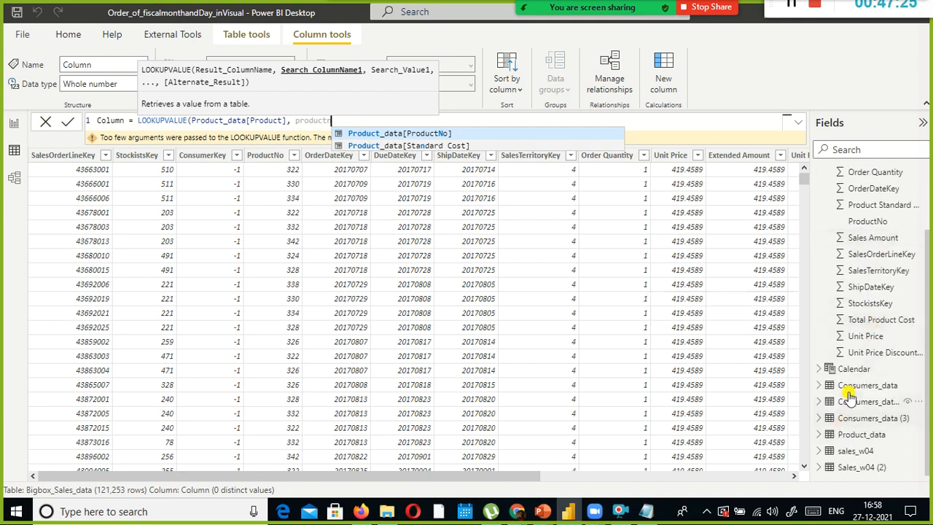
pyautogui.scroll(3, 860, 365)
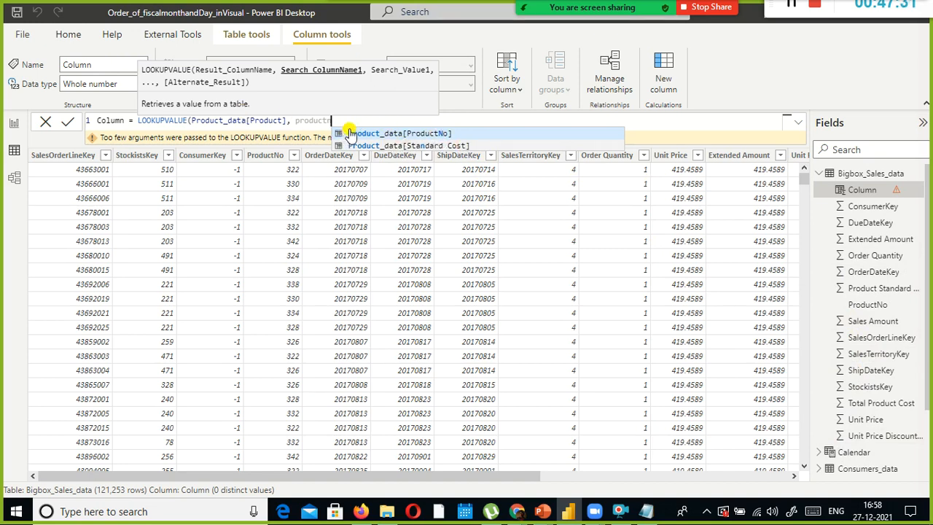
pyautogui.doubleClick(425, 137)
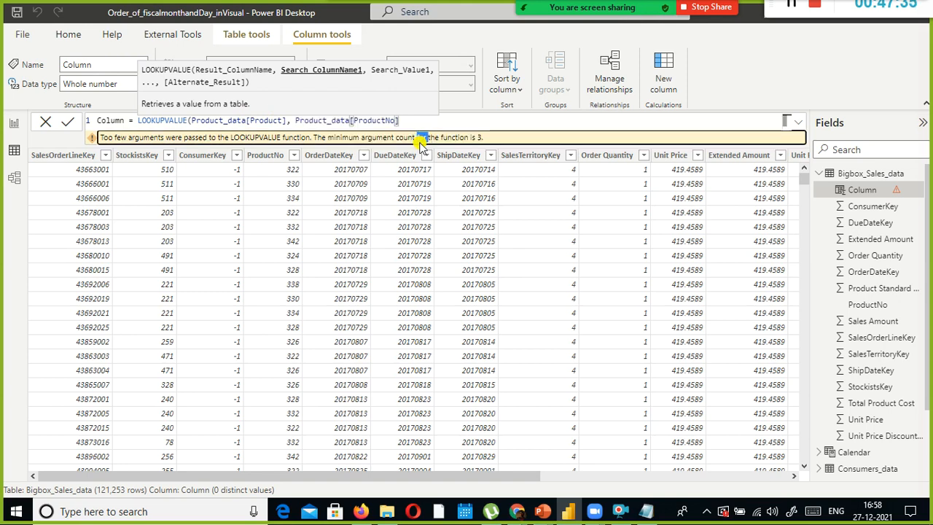
pyautogui.click(279, 124)
pyautogui.click(378, 119)
pyautogui.click(438, 126)
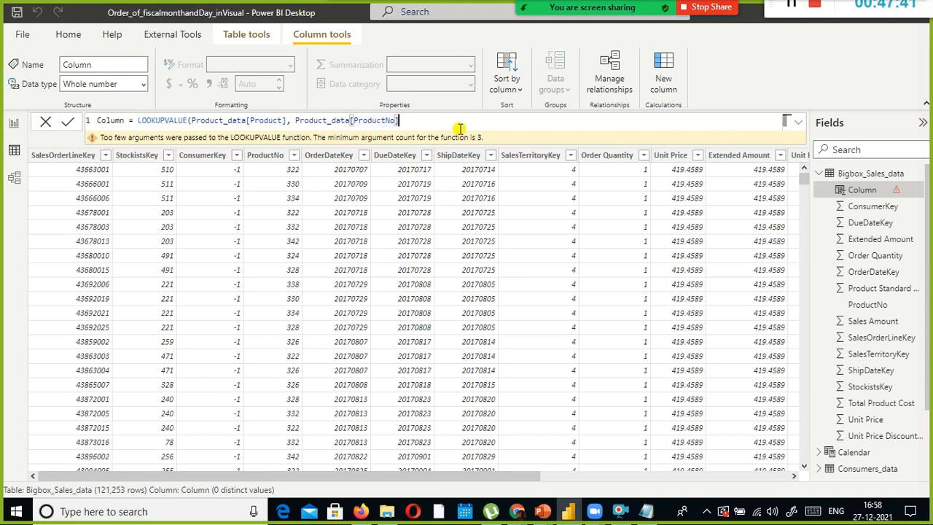
# - Add Bigbox_Sales_data[ProductNo] as the search value, then close and commit the LOOKUPVALUE formula
pyautogui.write(',')
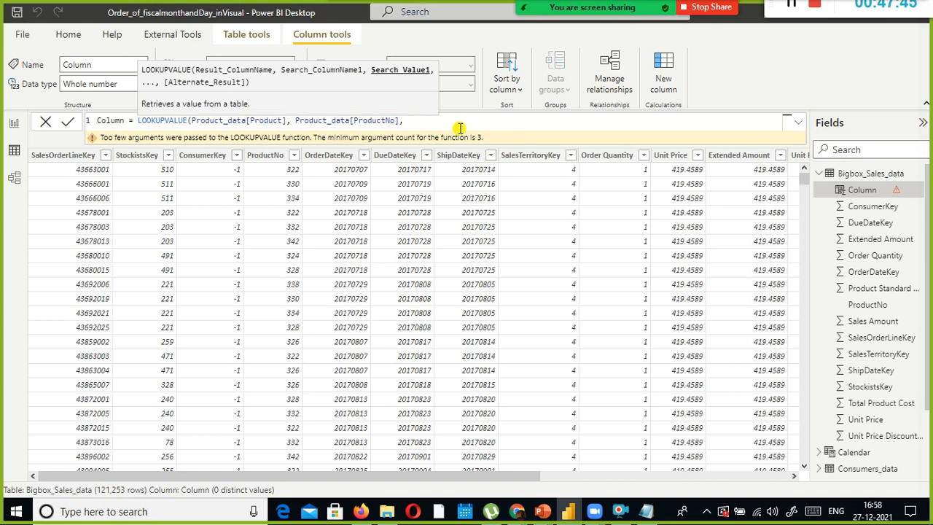
pyautogui.write('produ')
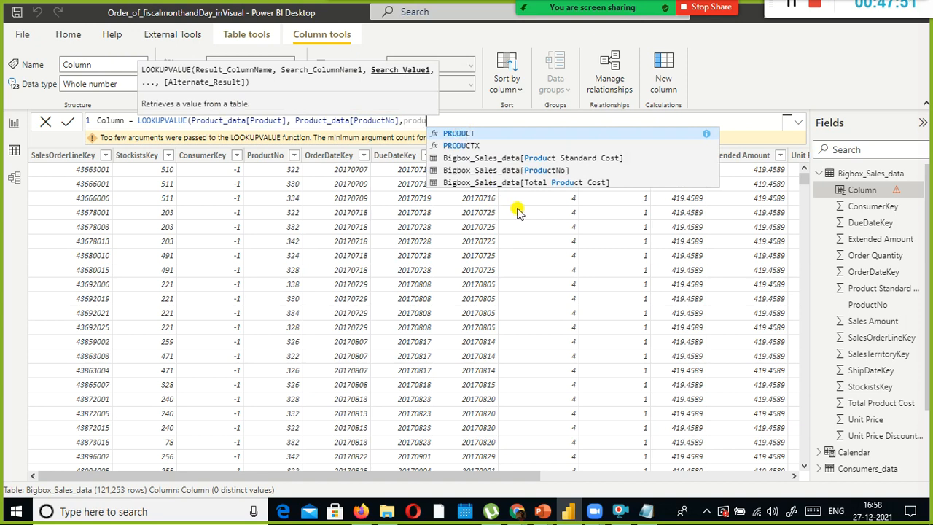
pyautogui.click(527, 170)
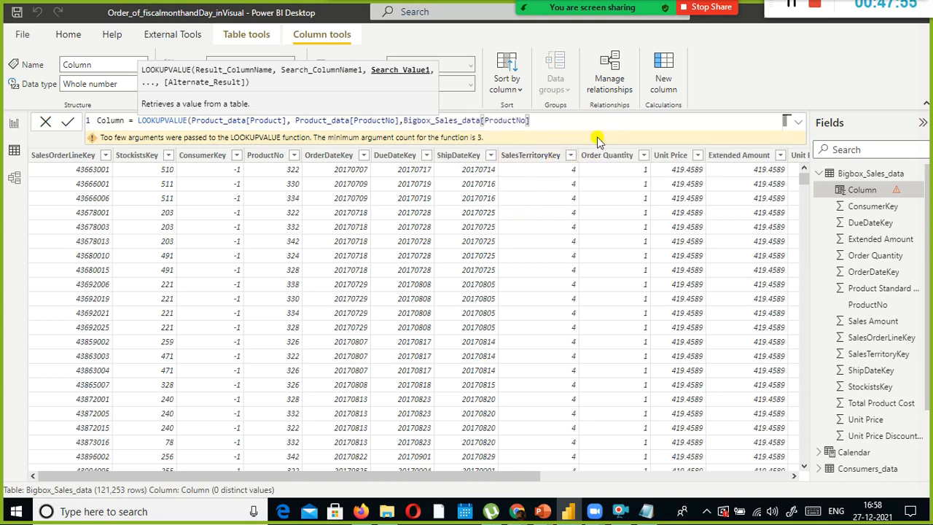
pyautogui.write(')')
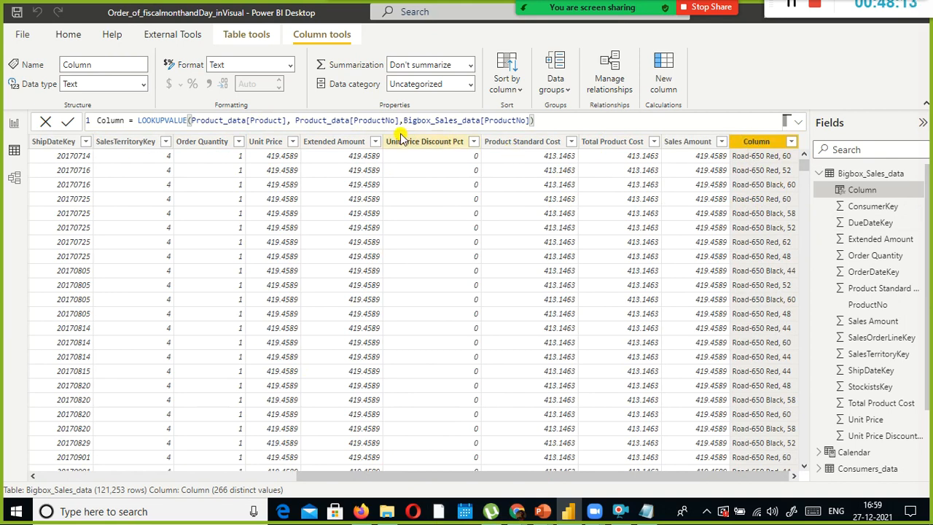
# - Switch to the Notepad notes, move the window below the formula, and change "lookup()" to "lookupvalue()"
pyautogui.hotkey('alt', 'Tab')
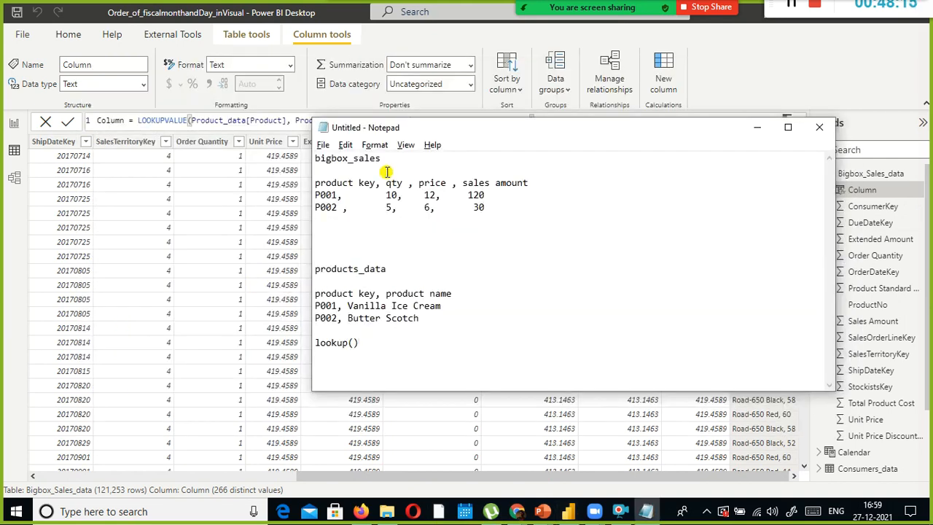
pyautogui.moveTo(452, 125); pyautogui.dragTo(490, 211)
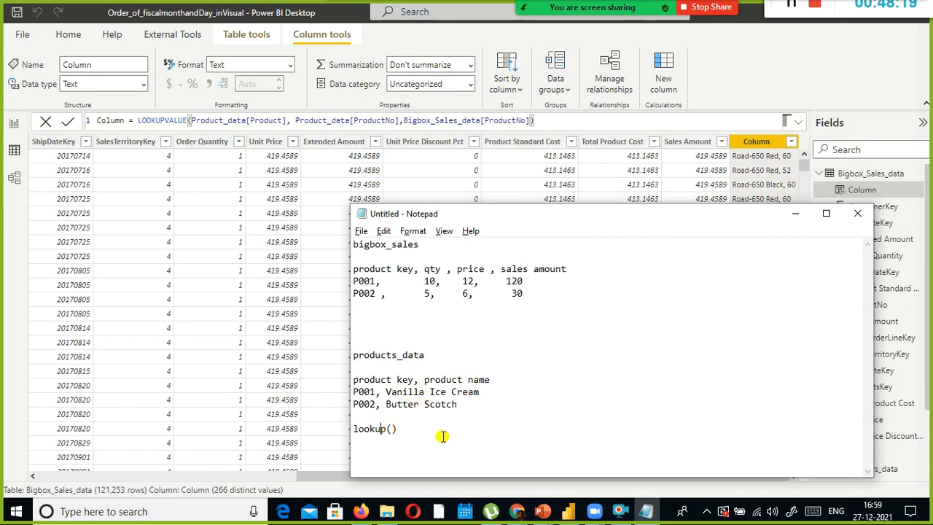
pyautogui.write('value')
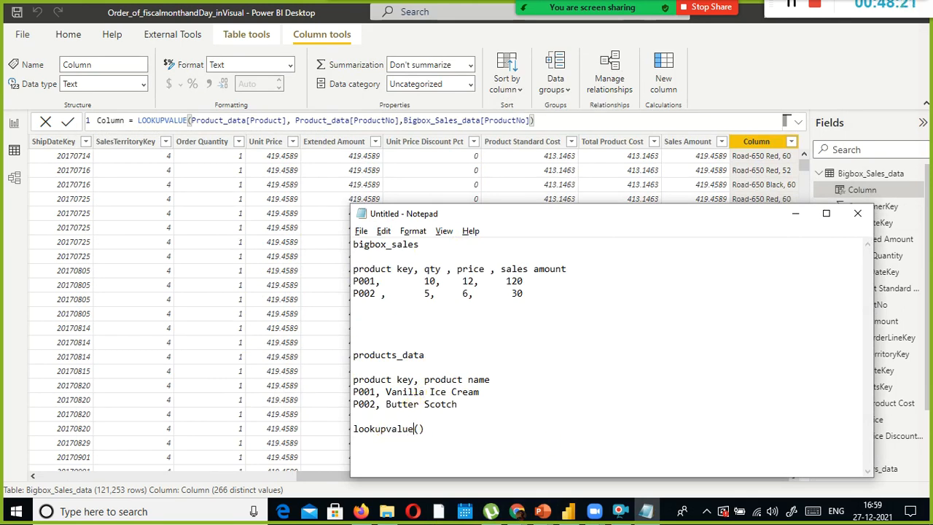
# - Highlight "product key" in the bigbox_sales header of the notes and return to Power BI Desktop
pyautogui.click(487, 256)
pyautogui.doubleClick(428, 246)
pyautogui.click(422, 246)
pyautogui.moveTo(412, 269); pyautogui.dragTo(353, 268)
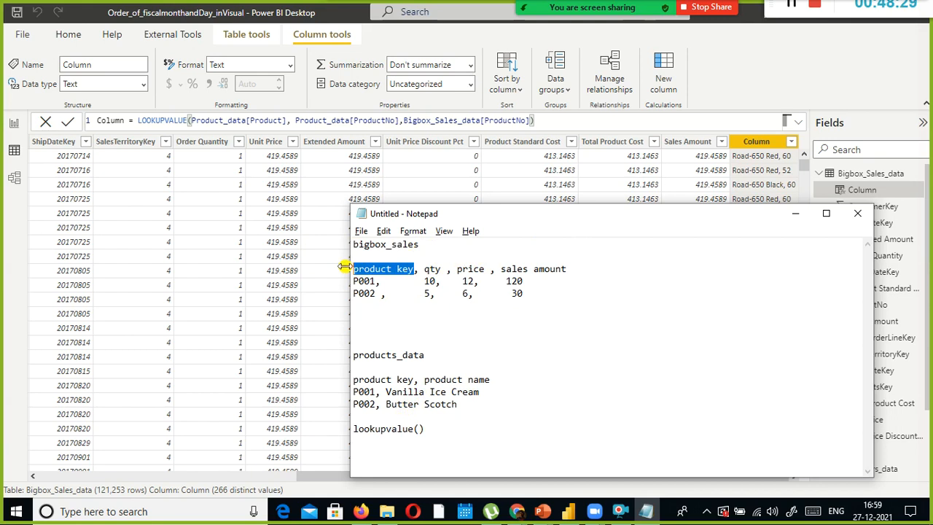
pyautogui.click(833, 177)
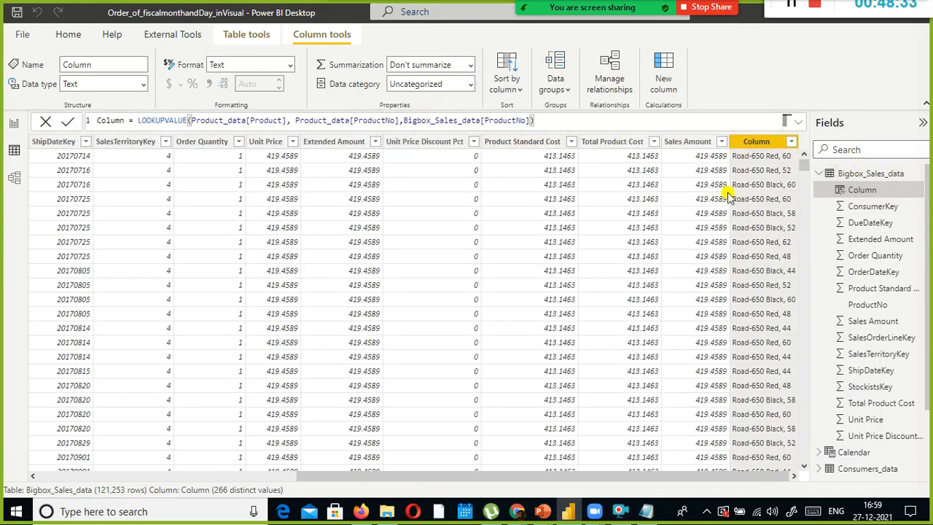
# - Highlight "product name" in the products_data header in Notepad, then point out Bigbox_Sales_data[ProductNo] in the Power BI formula
pyautogui.hotkey('alt', 'Tab')
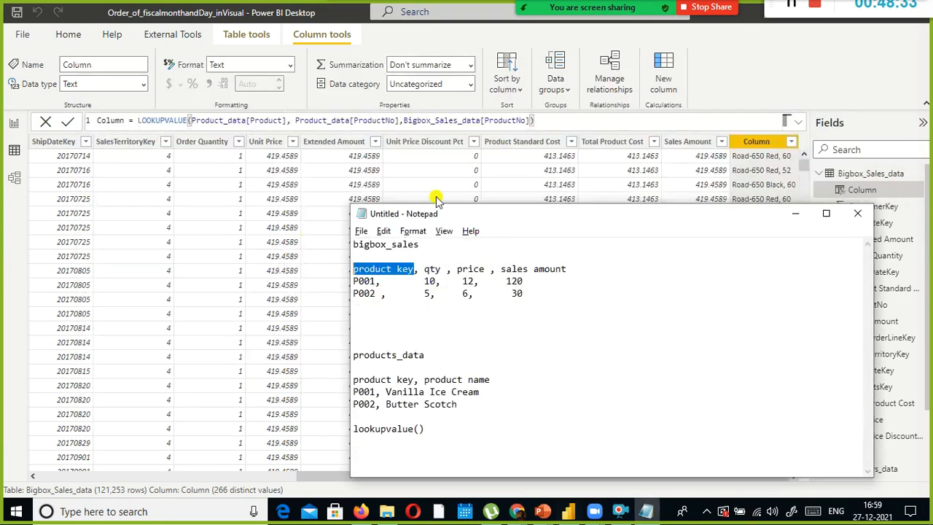
pyautogui.click(410, 256)
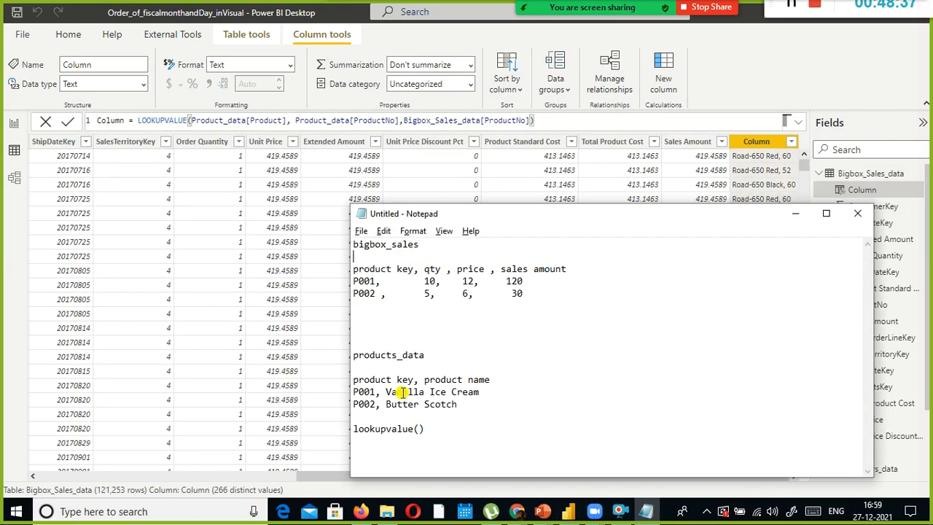
pyautogui.moveTo(425, 380); pyautogui.dragTo(524, 379)
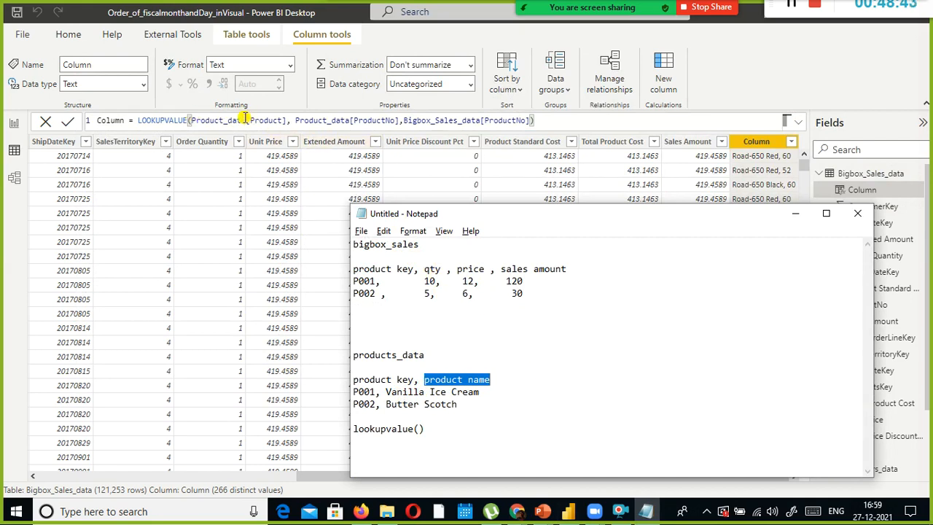
pyautogui.click(370, 244)
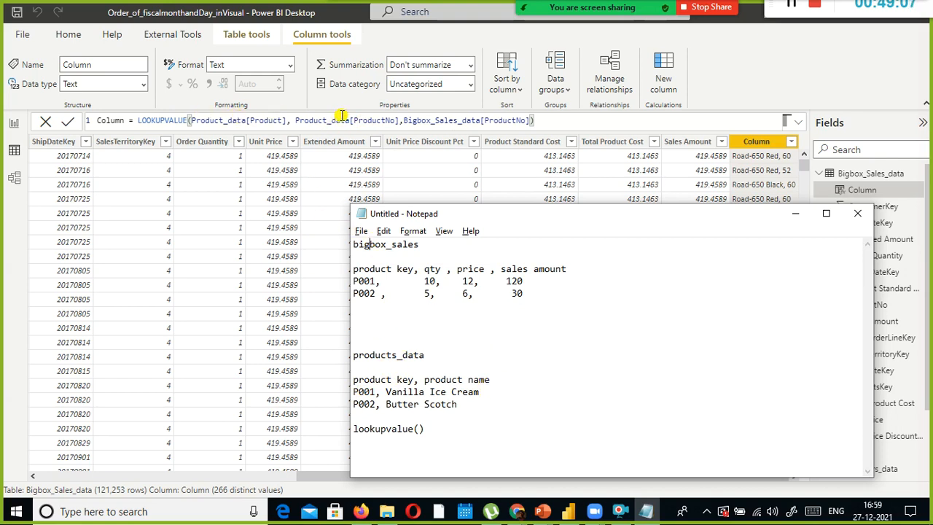
pyautogui.click(501, 116)
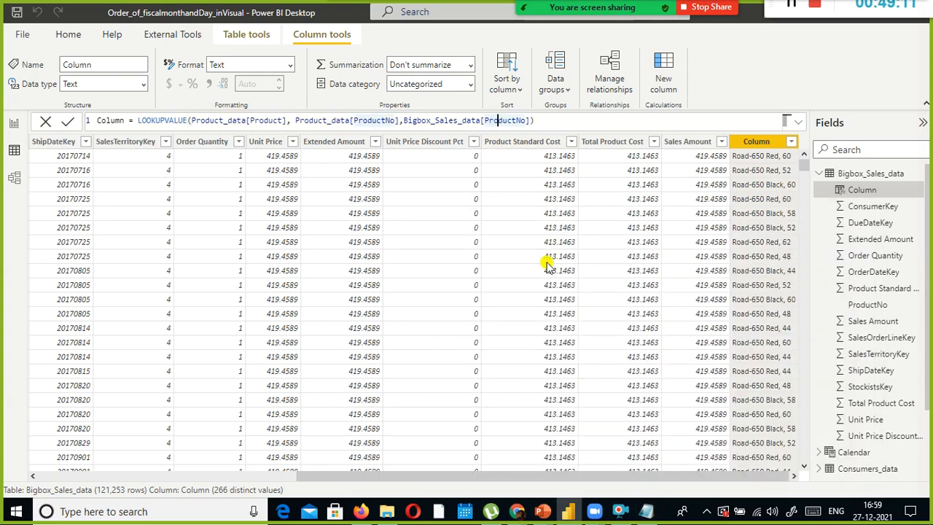
# - Return to Notepad and highlight "product key" in the bigbox_sales header, then in the products_data header
pyautogui.hotkey('alt', 'Tab')
pyautogui.moveTo(414, 269); pyautogui.dragTo(357, 266)
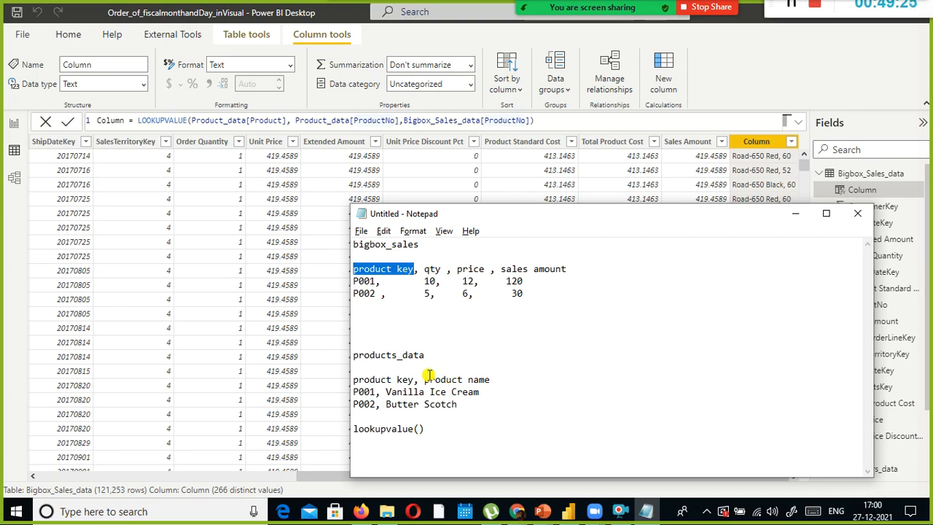
pyautogui.moveTo(413, 379); pyautogui.dragTo(354, 373)
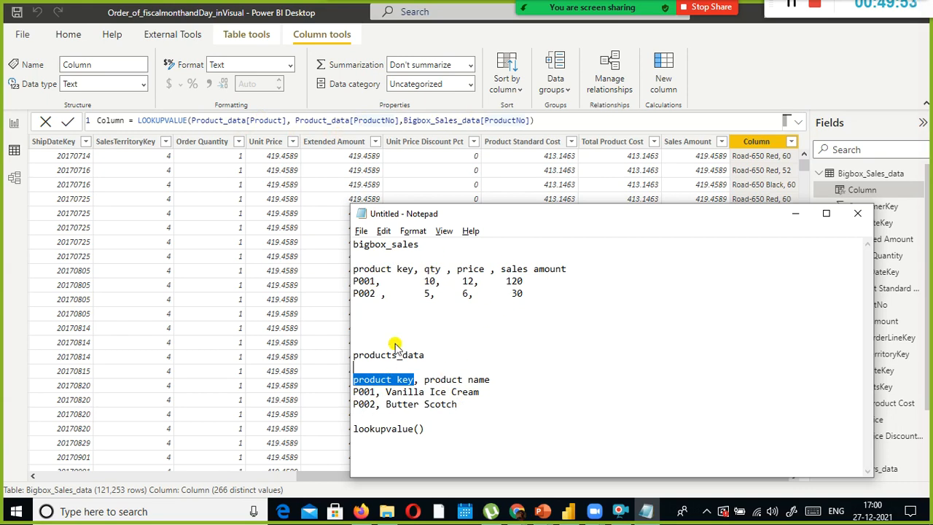
# - Back in Power BI Desktop, rename the new calculated column in Bigbox_Sales_data to "Product Name"
pyautogui.click(688, 179)
pyautogui.doubleClick(749, 148)
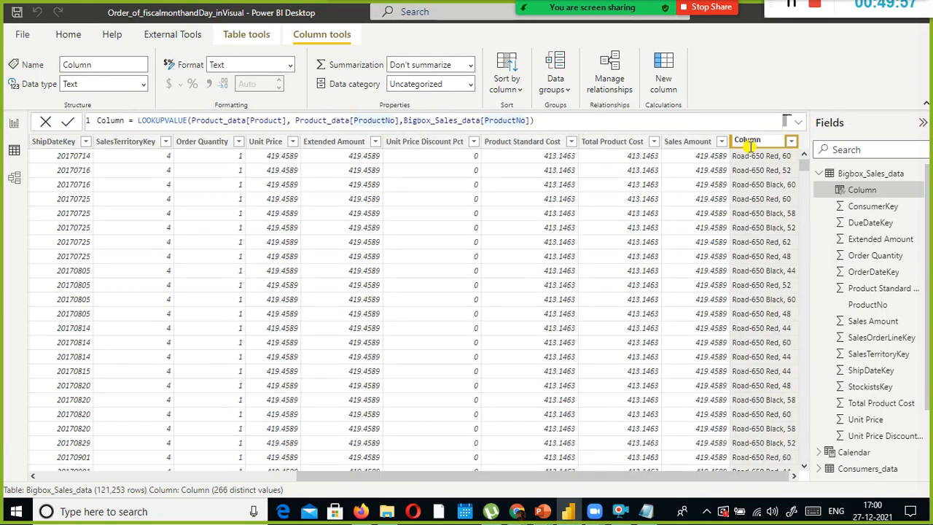
pyautogui.moveTo(767, 143); pyautogui.dragTo(727, 142)
pyautogui.write('P')
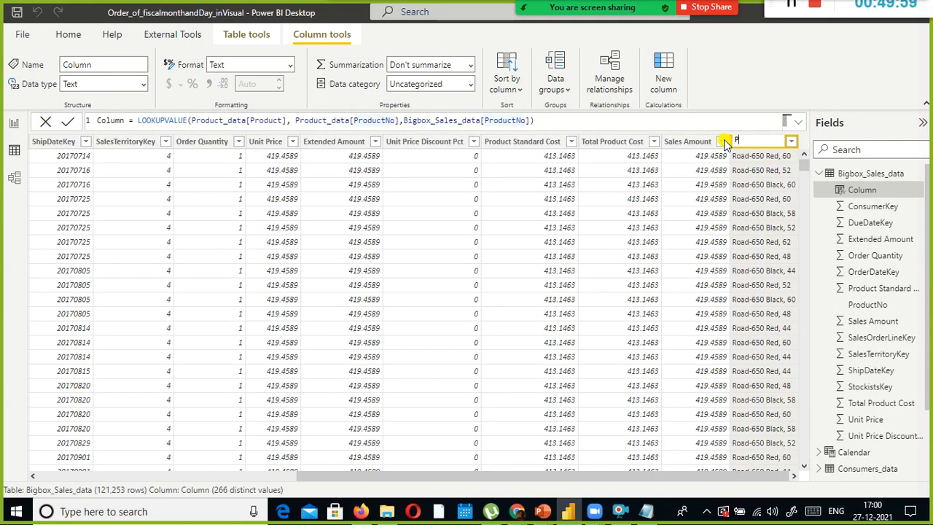
pyautogui.write('roduct Name')
pyautogui.press('Escape')
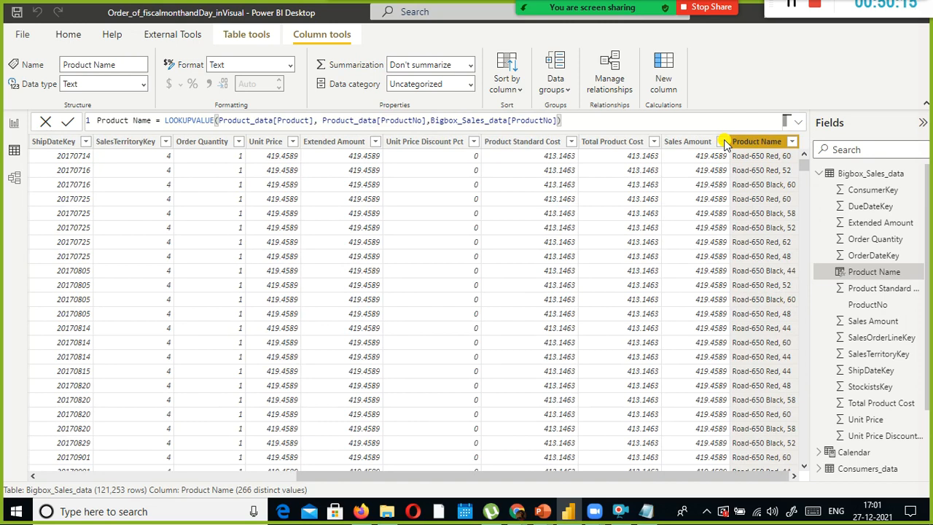
# - In the model diagram, move the Product_data table beneath Consumers_data (2), close to its related Bigbox_Sales_data table
pyautogui.click(14, 180)
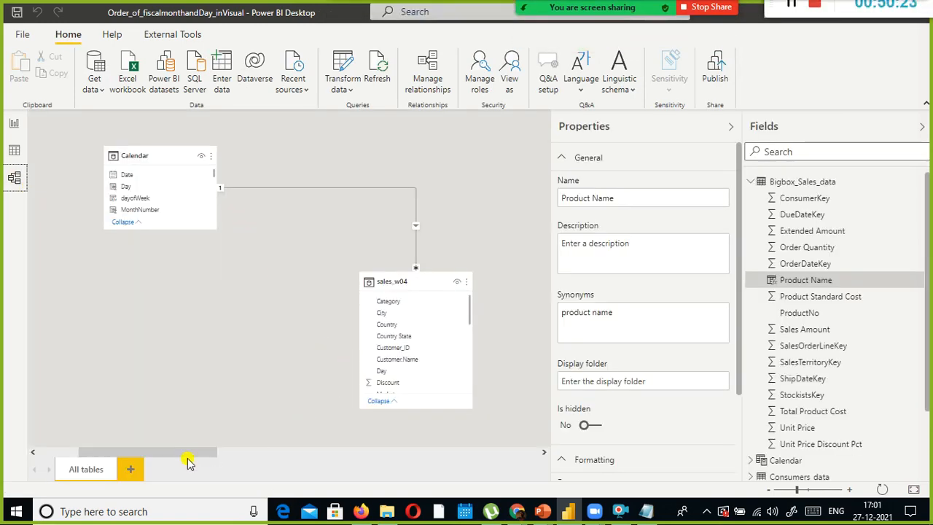
pyautogui.moveTo(192, 449); pyautogui.dragTo(370, 470)
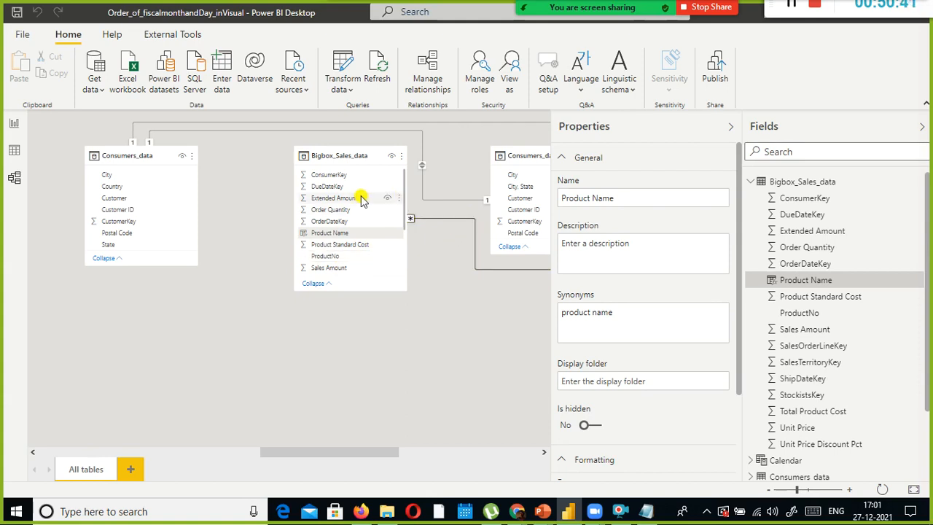
pyautogui.moveTo(325, 453); pyautogui.dragTo(451, 455)
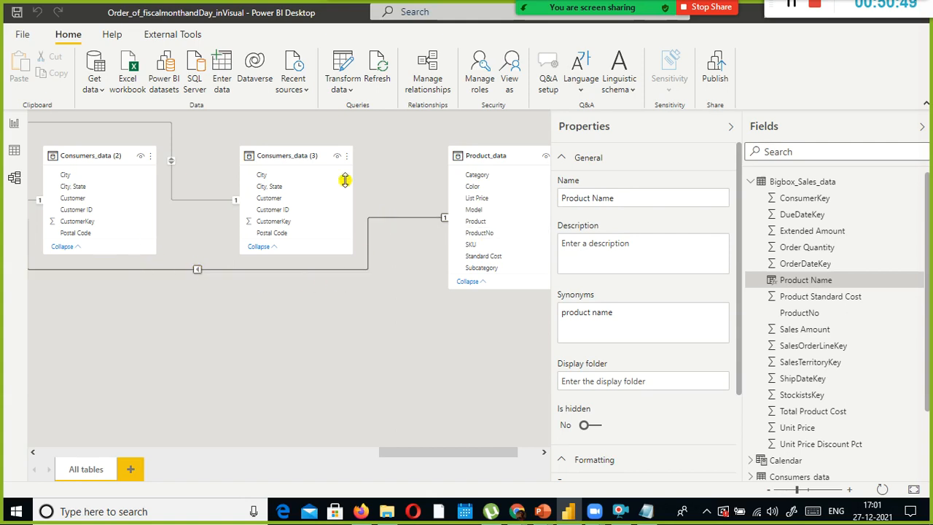
pyautogui.moveTo(500, 160); pyautogui.dragTo(306, 302)
pyautogui.moveTo(163, 299); pyautogui.dragTo(121, 298)
pyautogui.moveTo(381, 453)
pyautogui.mouseDown()
pyautogui.moveTo(291, 444)
pyautogui.moveTo(431, 450)
pyautogui.moveTo(297, 440)
pyautogui.moveTo(376, 446)
pyautogui.mouseUp()
pyautogui.moveTo(258, 296); pyautogui.dragTo(364, 292)
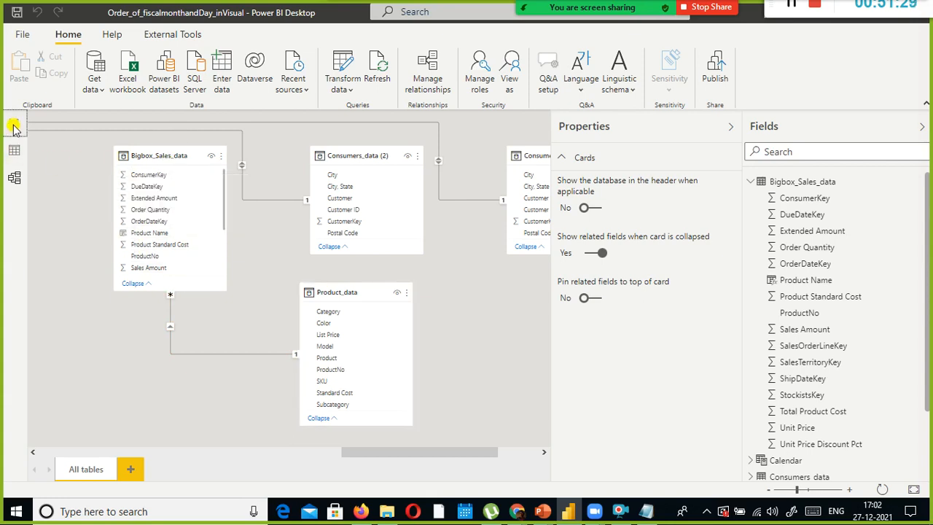
# - Return to the Bigbox_Sales_data rows, view its first columns, and open the Power Query Editor to transform the data
pyautogui.click(15, 150)
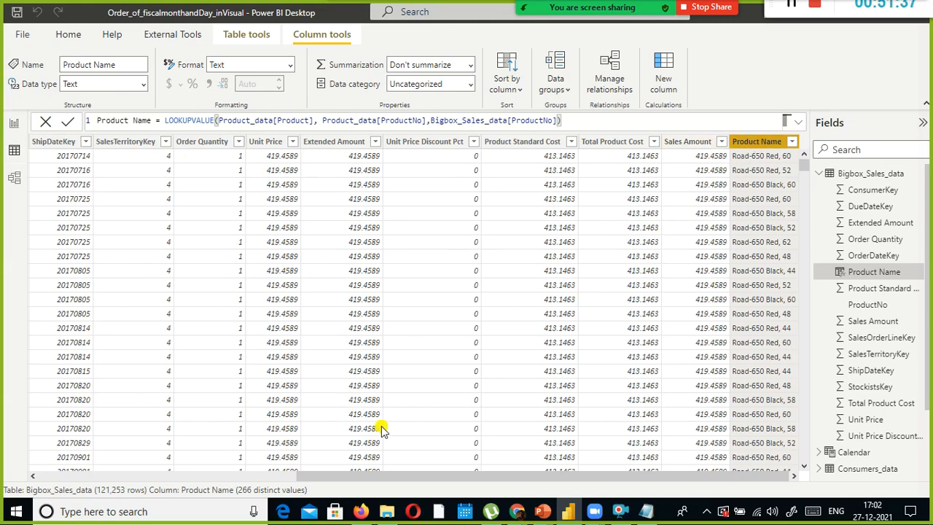
pyautogui.click(257, 475)
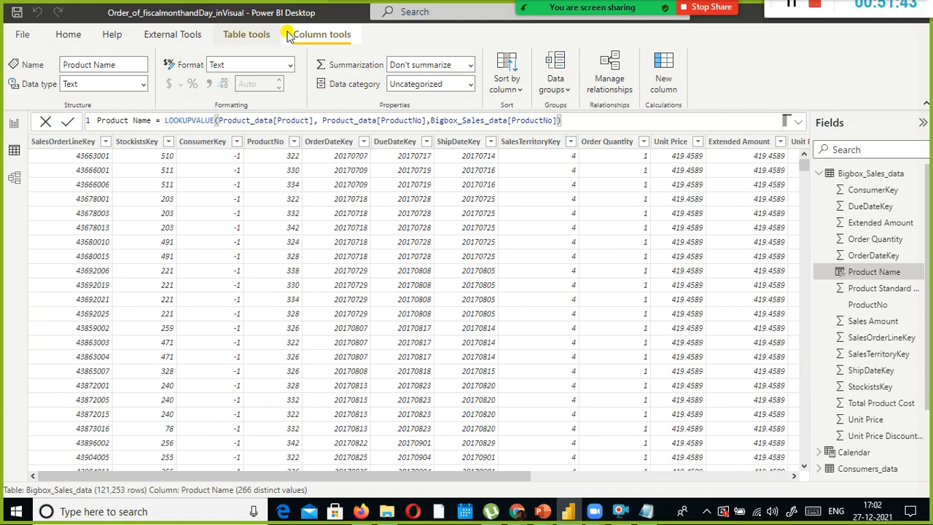
pyautogui.click(68, 34)
pyautogui.click(338, 85)
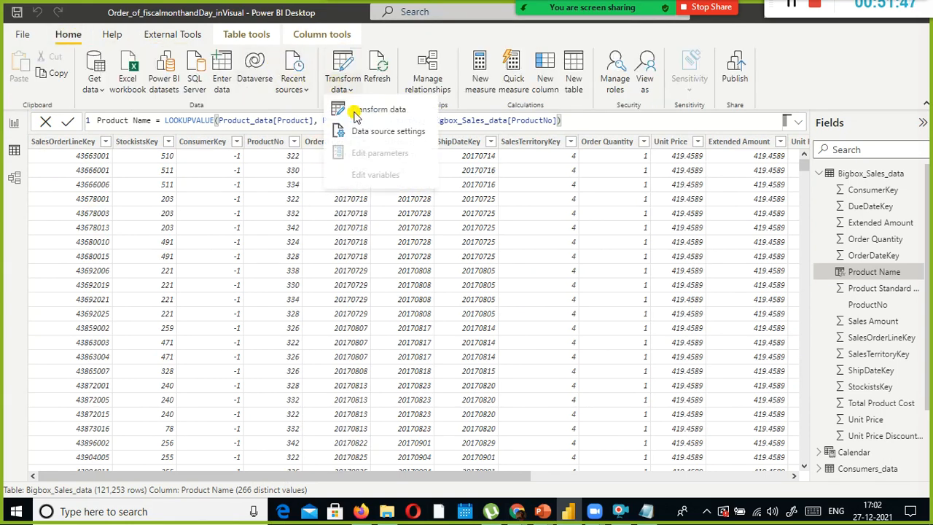
pyautogui.click(355, 114)
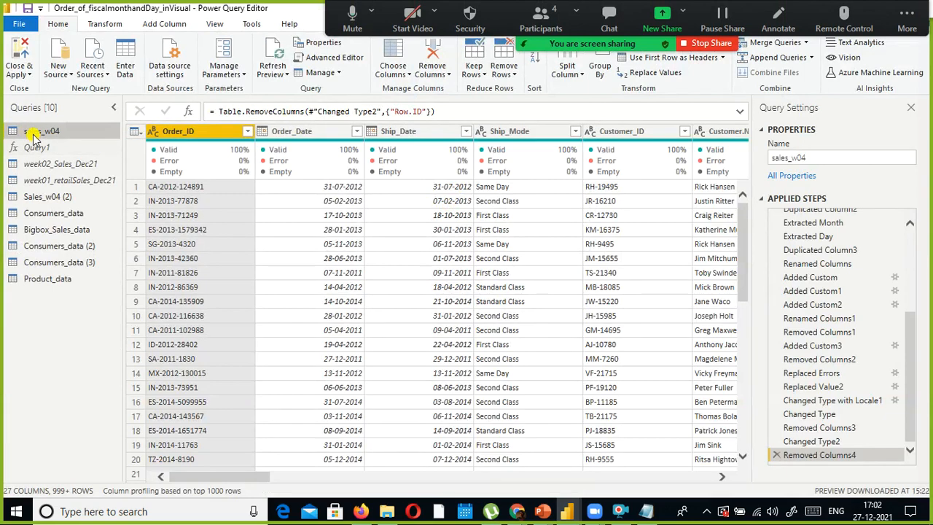
# - Open the Bigbox_Sales_data query and examine its columns through to Sales Amount
pyautogui.doubleClick(86, 232)
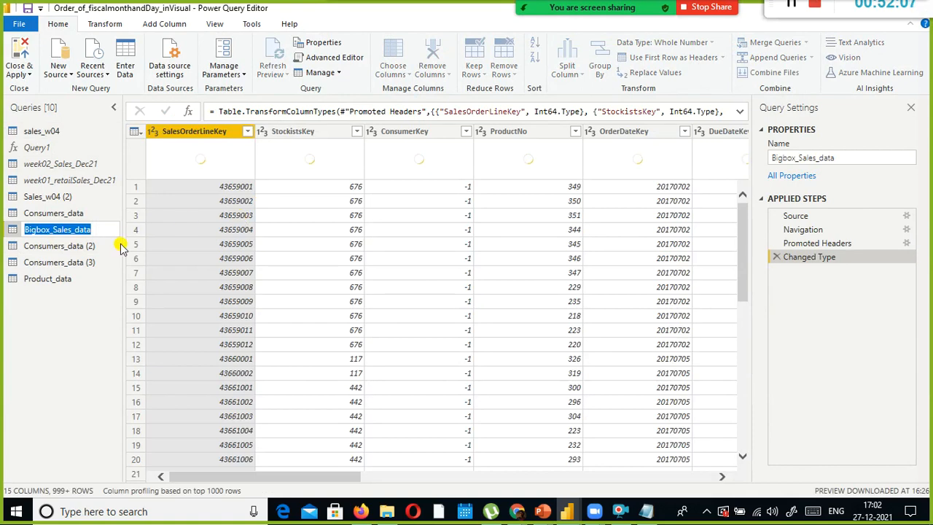
pyautogui.click(263, 478)
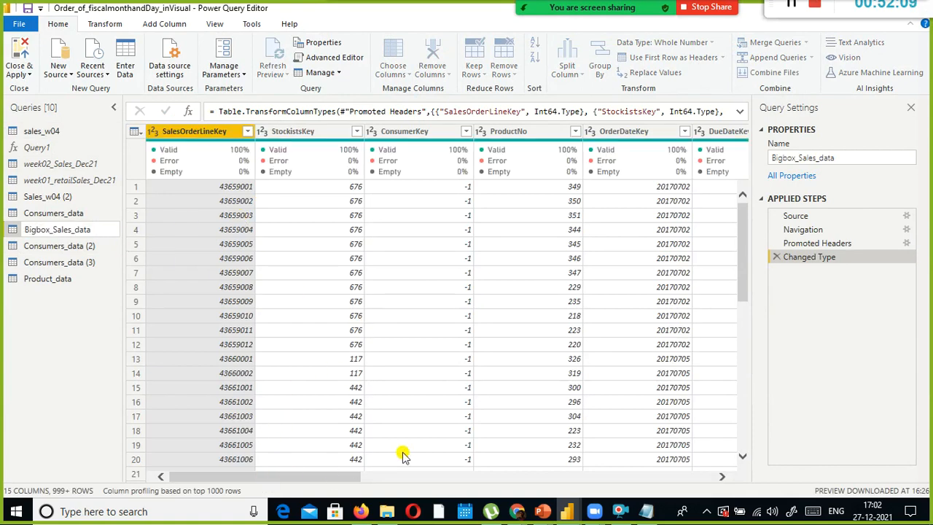
pyautogui.moveTo(324, 477); pyautogui.dragTo(728, 479)
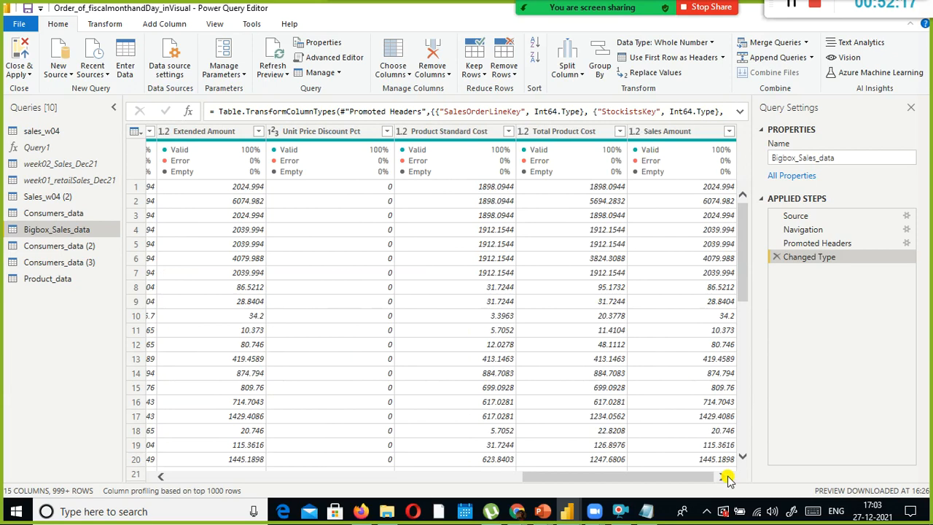
# - Review the last columns of the Bigbox_Sales_data query and close Power Query Editor
pyautogui.moveTo(711, 481); pyautogui.dragTo(762, 462)
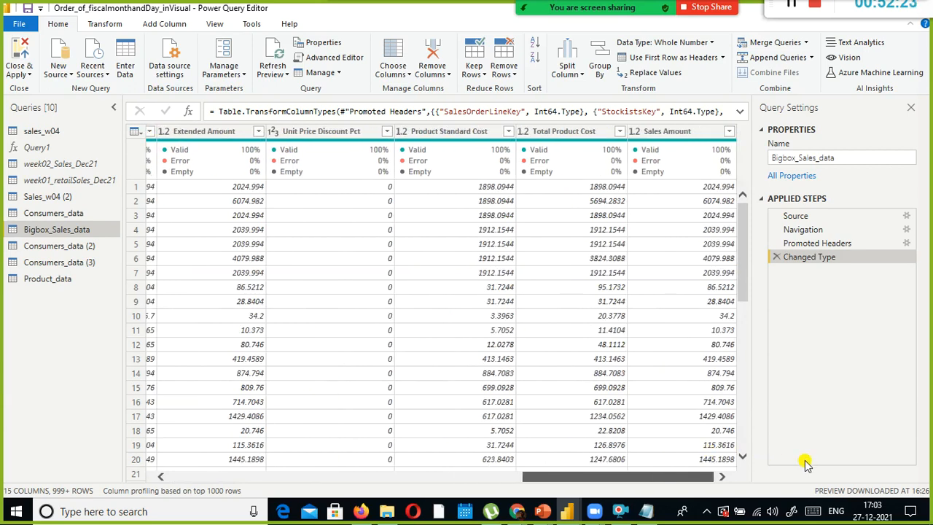
pyautogui.doubleClick(395, 16)
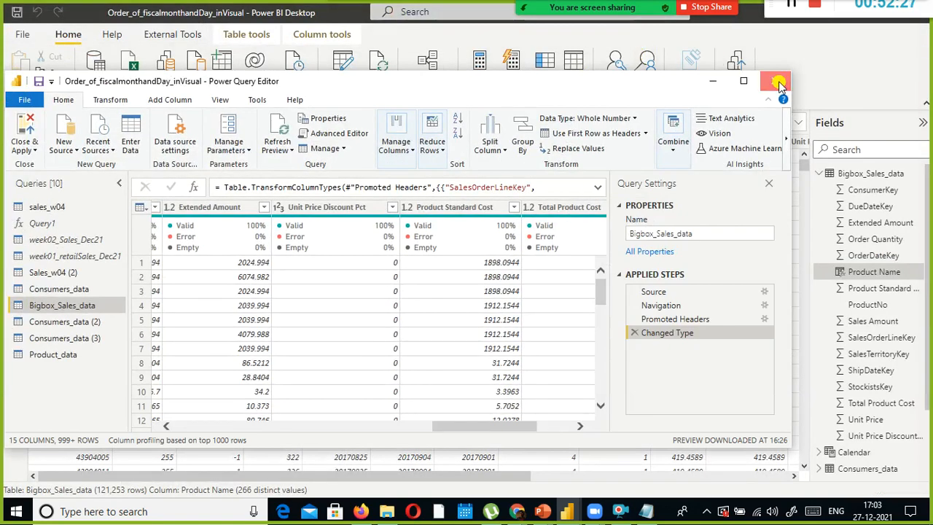
pyautogui.click(774, 81)
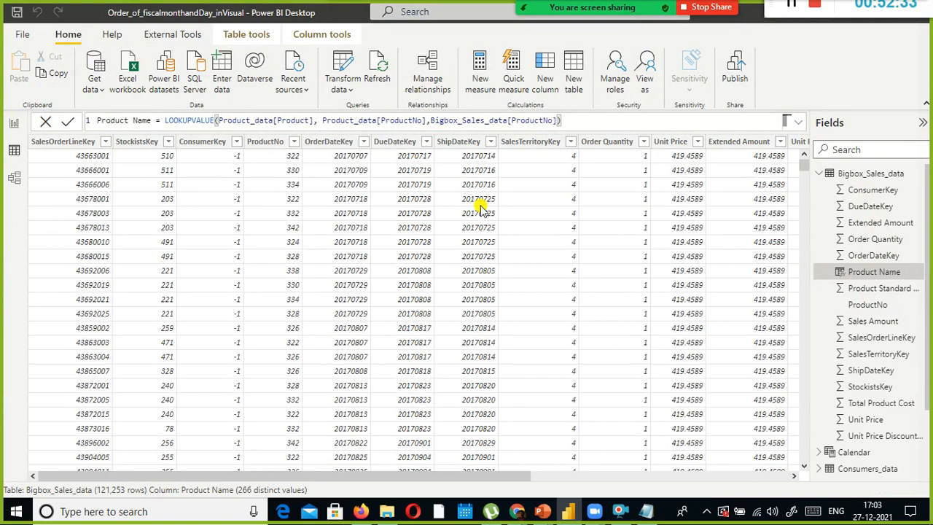
# - Save the report and bring the Product Name column of the Bigbox_Sales_data table into view
pyautogui.click(22, 35)
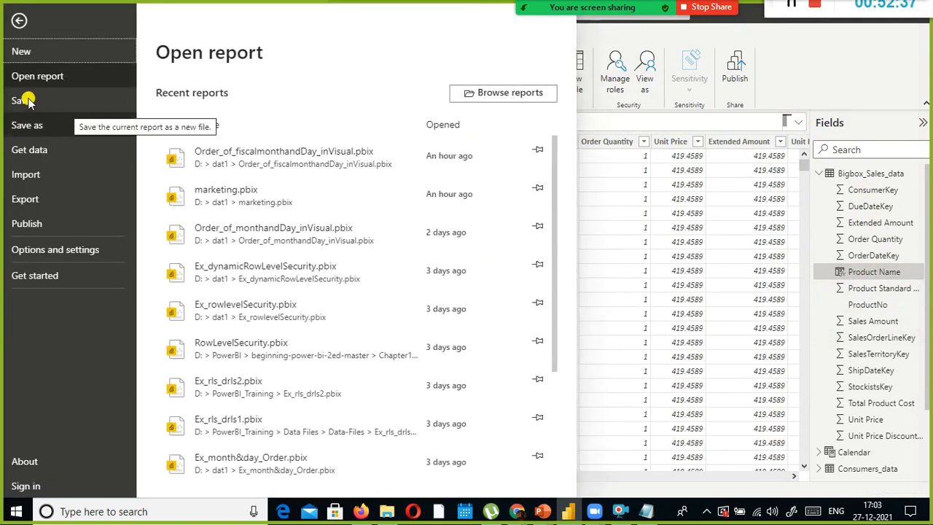
pyautogui.click(65, 97)
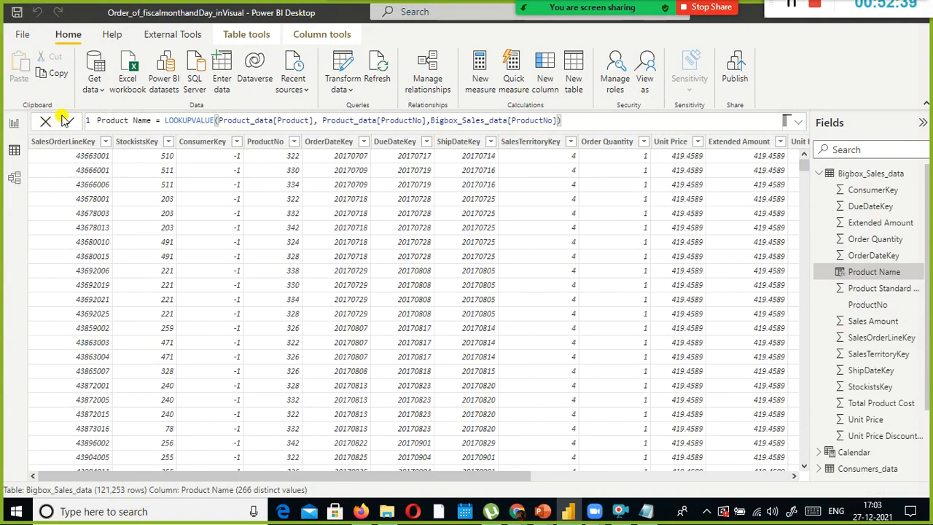
pyautogui.click(70, 122)
pyautogui.moveTo(377, 475); pyautogui.dragTo(765, 461)
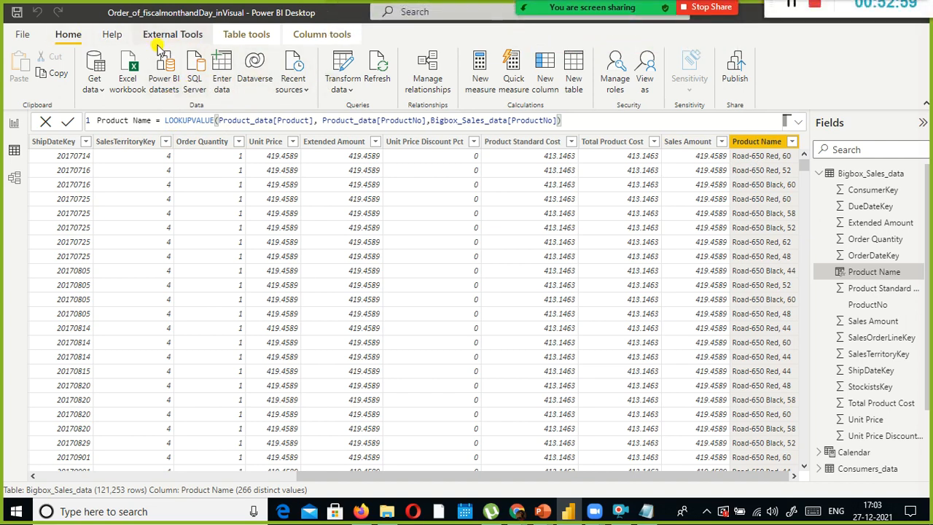
# - Reopen Power Query Editor, check the last columns of Bigbox_Sales_data for Product Name, and close the editor
pyautogui.click(341, 86)
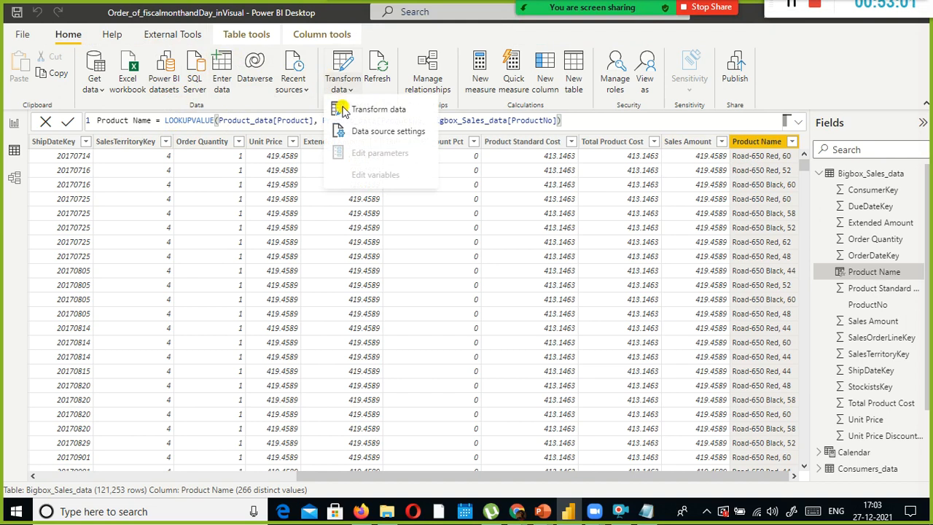
pyautogui.click(345, 111)
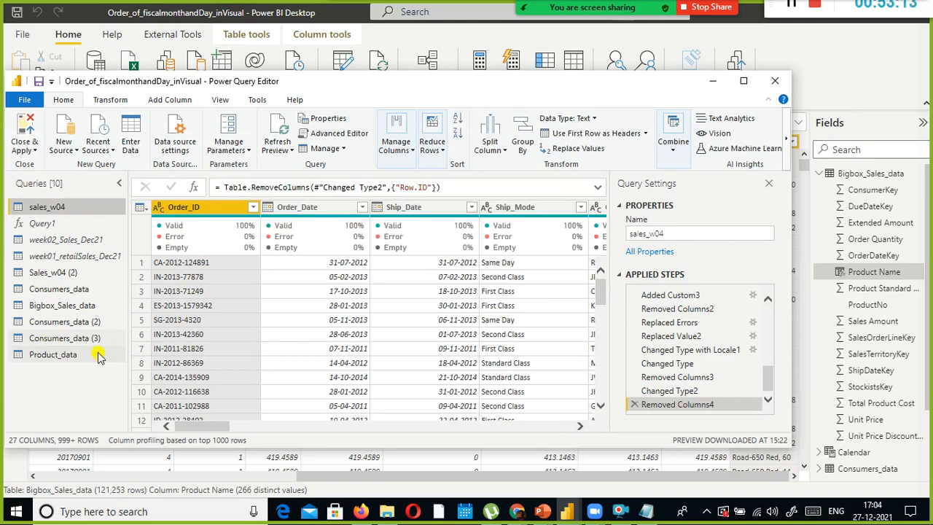
pyautogui.click(73, 305)
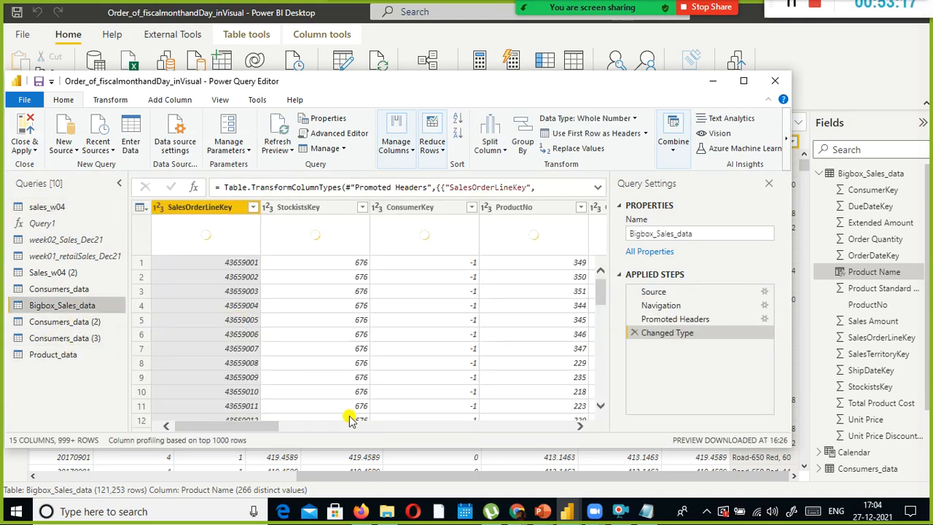
pyautogui.moveTo(248, 427); pyautogui.dragTo(651, 420)
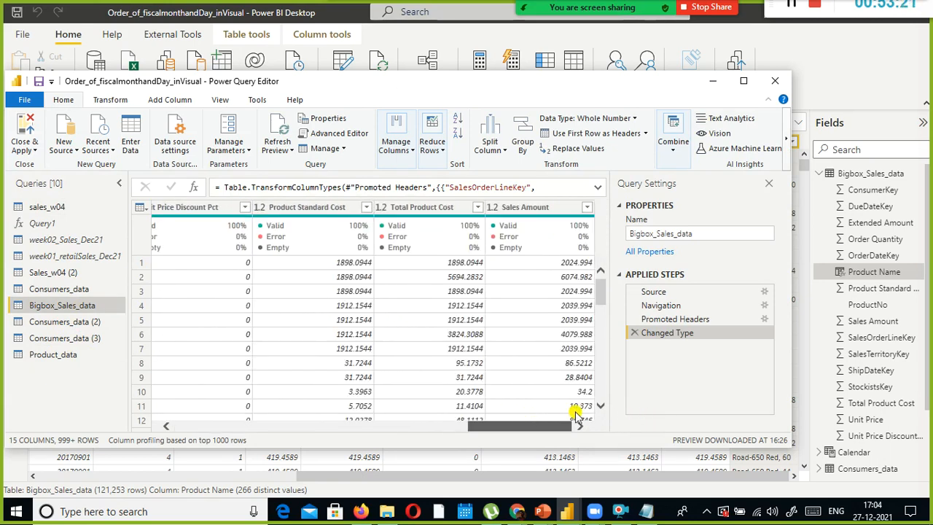
pyautogui.moveTo(526, 416)
pyautogui.mouseDown()
pyautogui.moveTo(183, 412)
pyautogui.moveTo(241, 423)
pyautogui.moveTo(543, 423)
pyautogui.mouseUp()
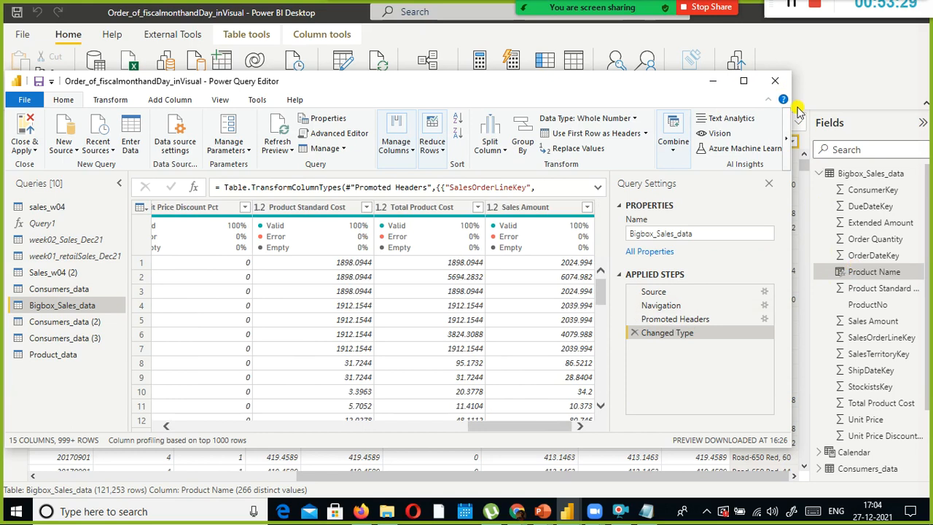
pyautogui.click(773, 80)
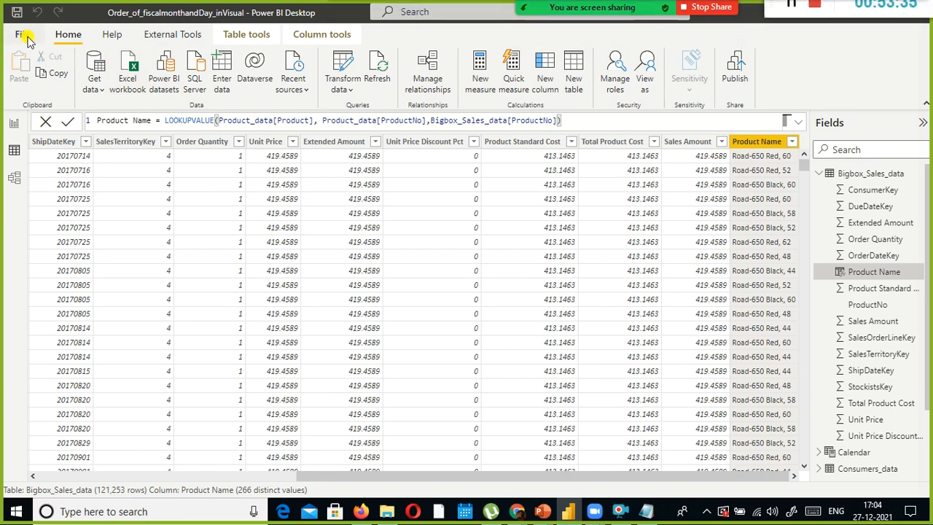
# - Save the report and add a widened matrix visual to the empty report canvas of Page 2
pyautogui.click(24, 104)
pyautogui.click(14, 124)
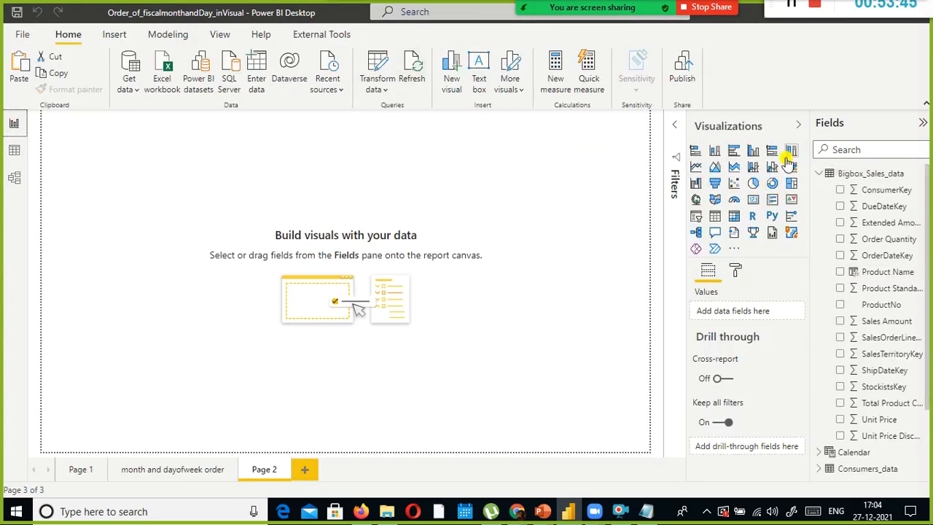
pyautogui.click(733, 216)
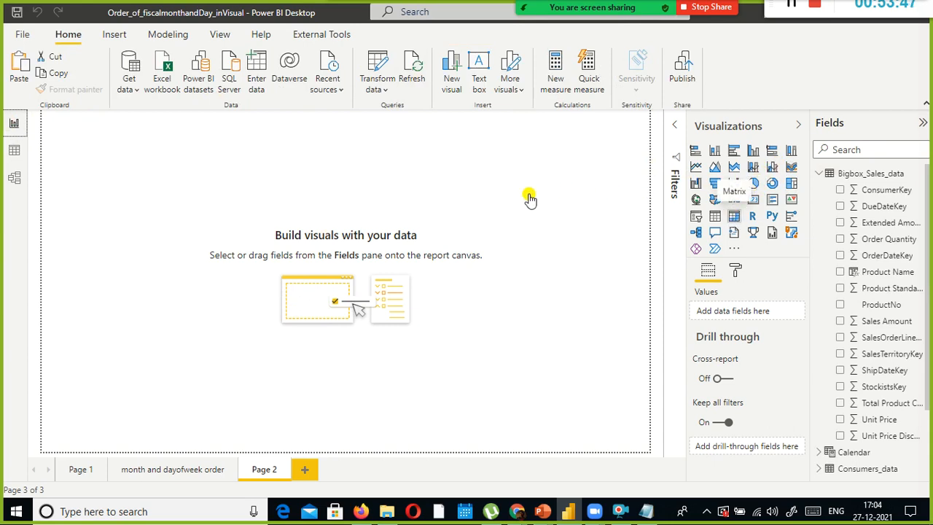
pyautogui.moveTo(121, 120); pyautogui.dragTo(281, 181)
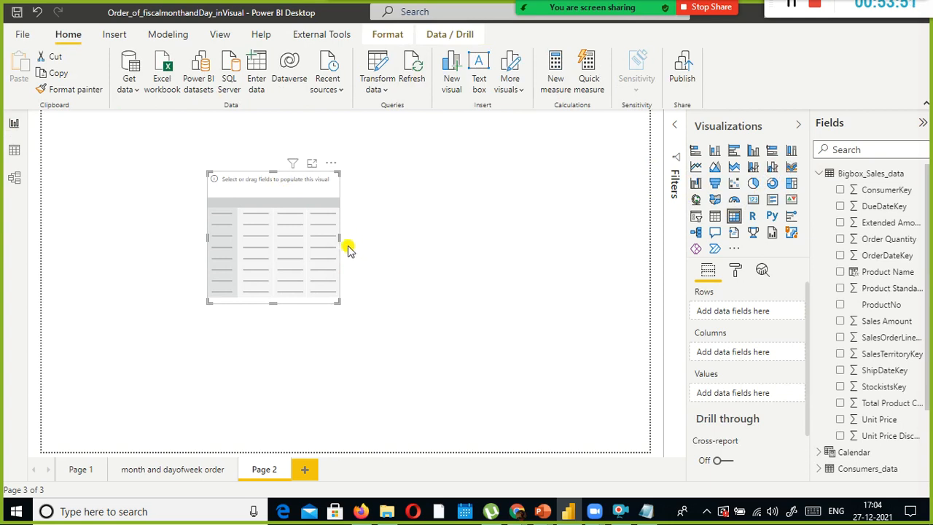
pyautogui.moveTo(340, 238); pyautogui.dragTo(437, 237)
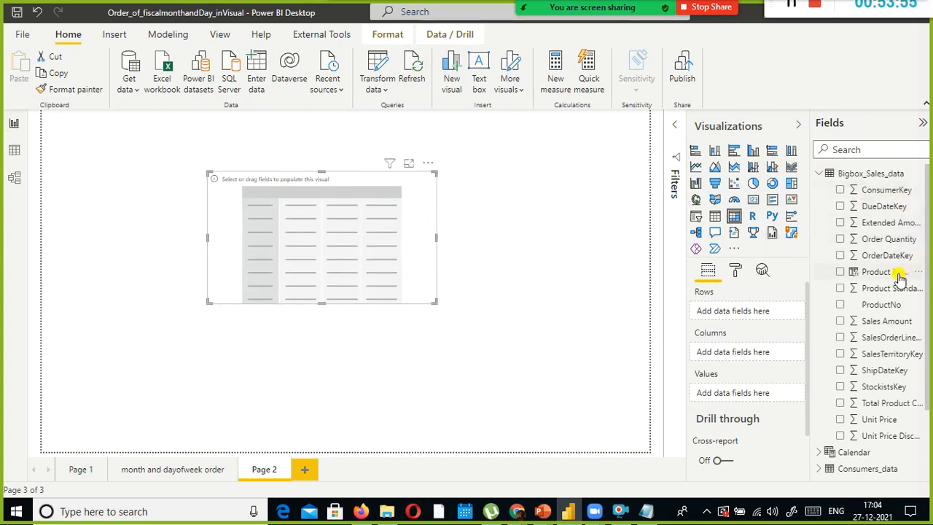
# - Populate the matrix from Bigbox_Sales_data with Product Name as rows and Order Quantity followed by Sales Amount as values, widening the visual
pyautogui.moveTo(890, 271); pyautogui.dragTo(326, 211)
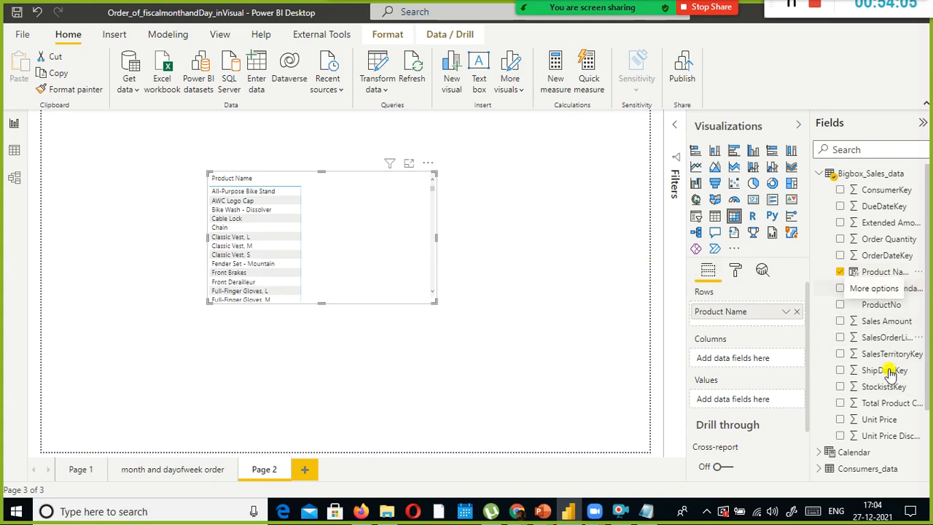
pyautogui.moveTo(891, 322); pyautogui.dragTo(366, 205)
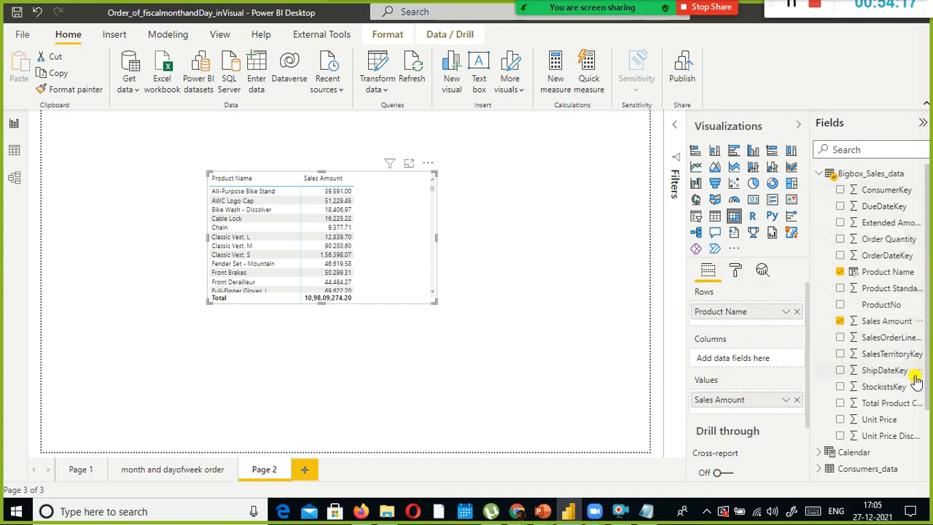
pyautogui.click(872, 151)
pyautogui.write('quan')
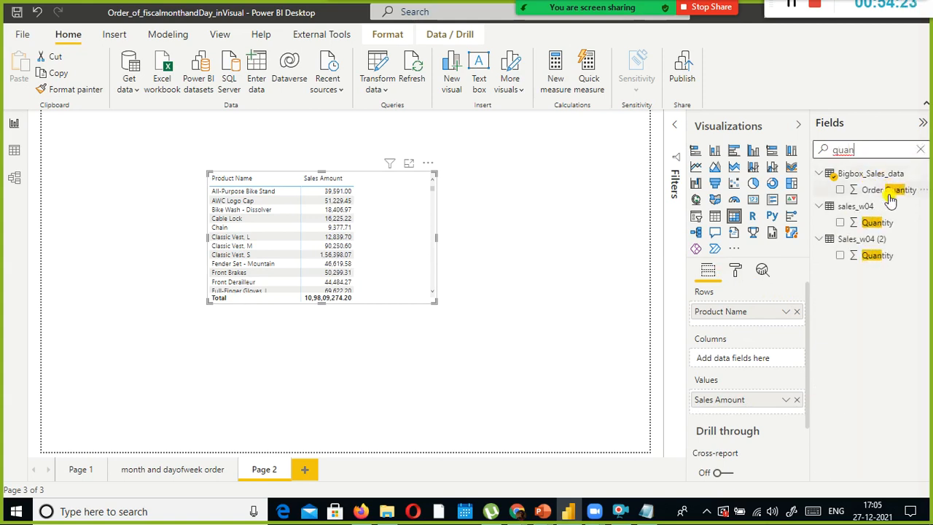
pyautogui.moveTo(860, 189); pyautogui.dragTo(414, 193)
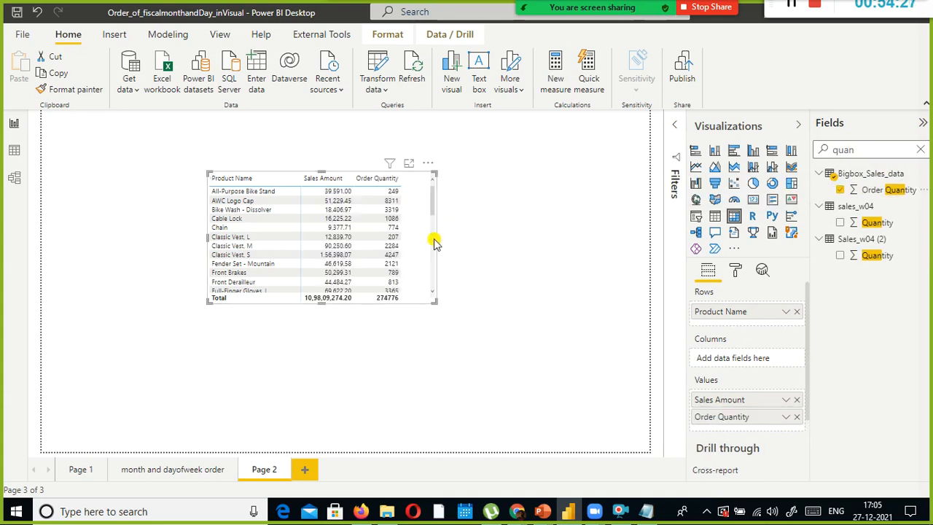
pyautogui.moveTo(435, 237); pyautogui.dragTo(475, 234)
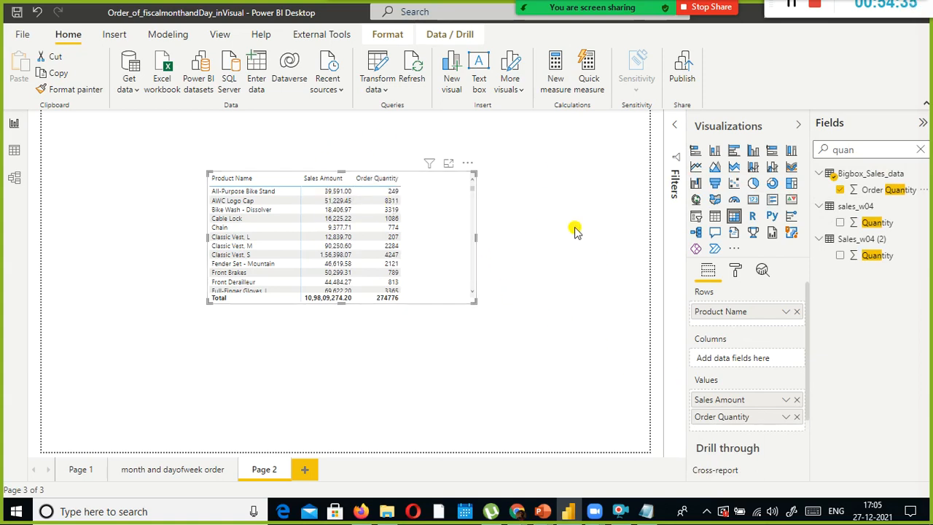
pyautogui.moveTo(757, 412); pyautogui.dragTo(760, 401)
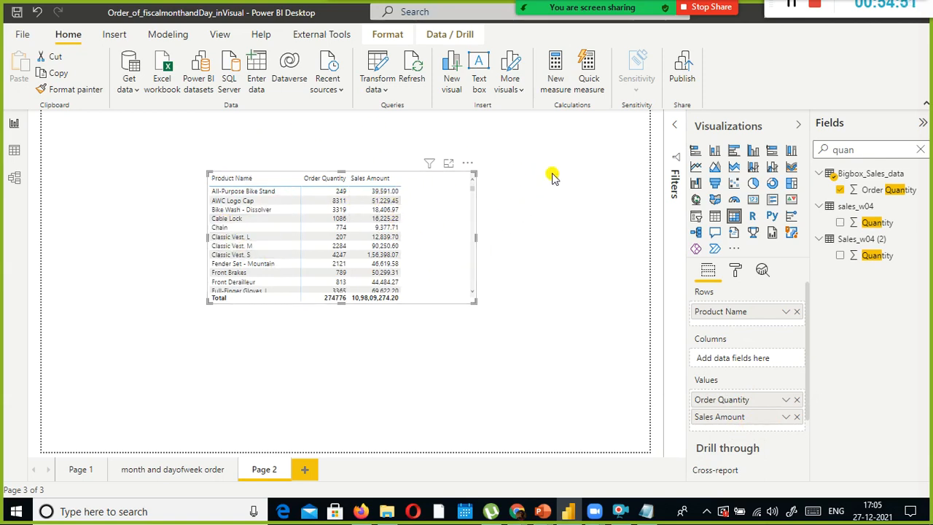
# - Switch to PowerQuery.pptx in PowerPoint, change lookup() to lookupvalue() in item 5 of slide 39, and return to Power BI Desktop
pyautogui.moveTo(542, 511)
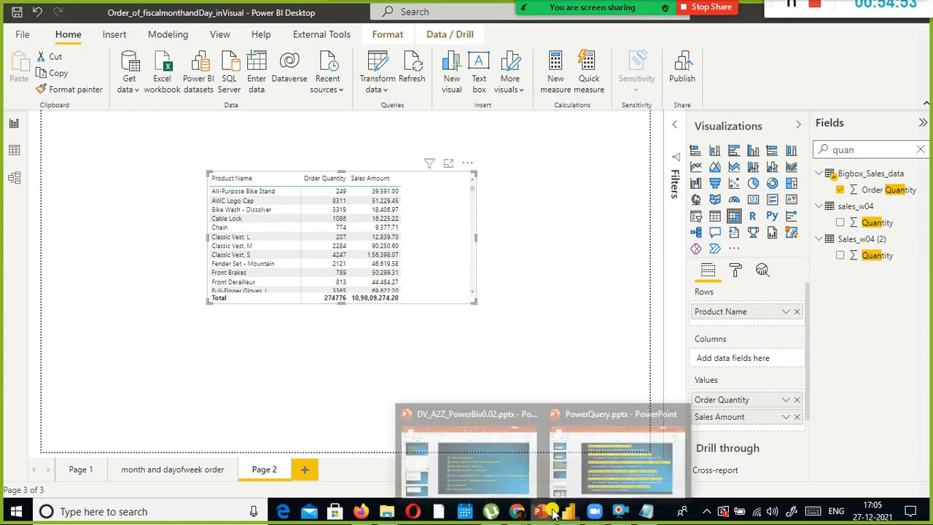
pyautogui.click(583, 446)
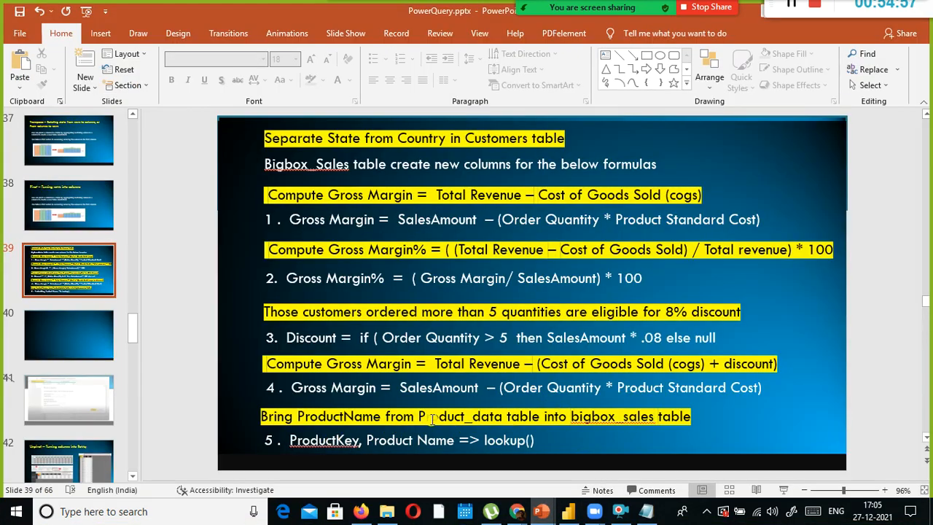
pyautogui.click(523, 440)
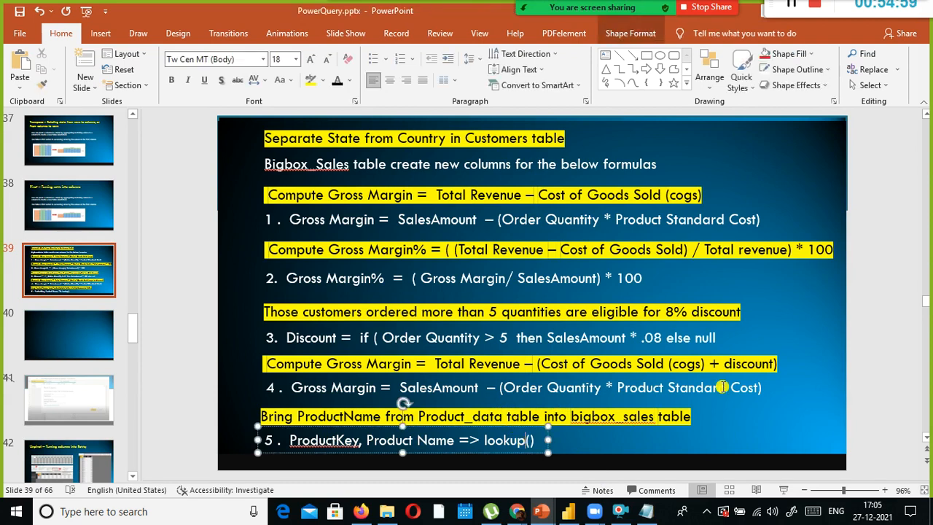
pyautogui.write('value')
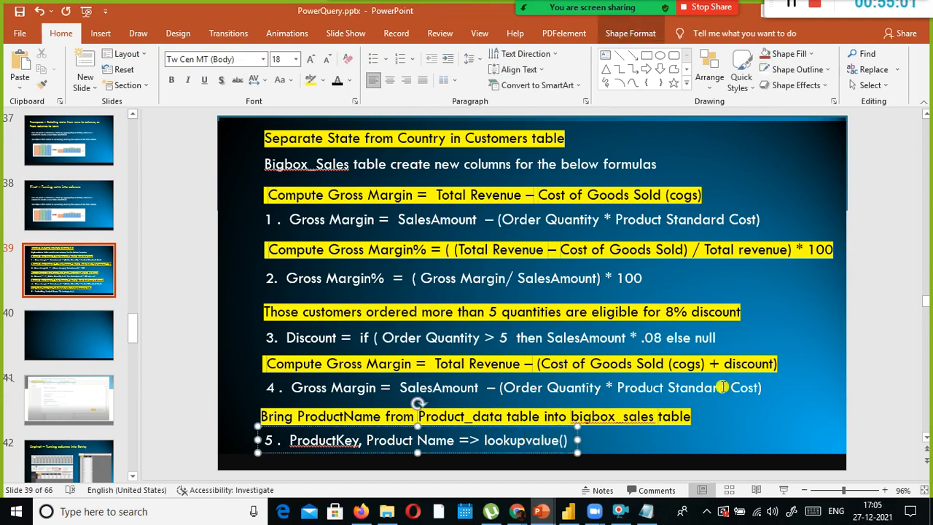
pyautogui.hotkey('alt', 'Tab')
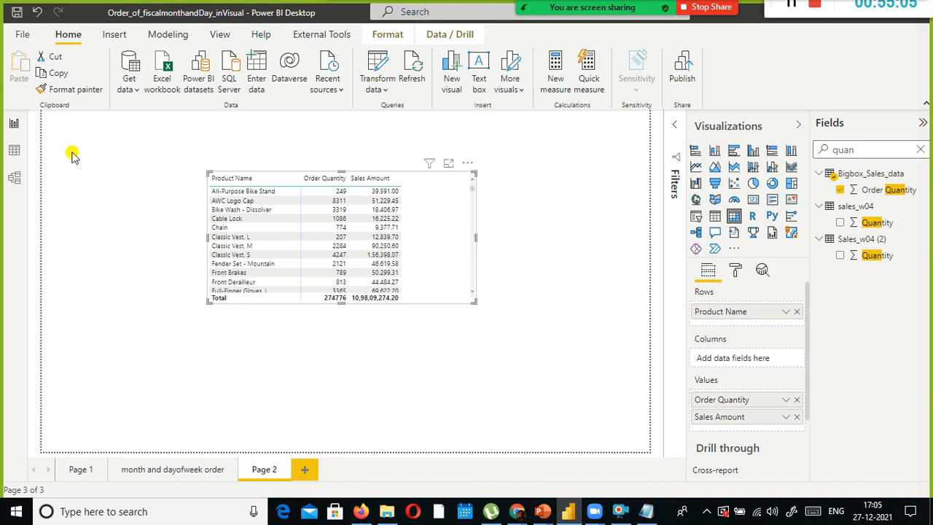
# - Review the LOOKUPVALUE formula and the Product Name column of Bigbox_Sales_data in the table data
pyautogui.click(14, 151)
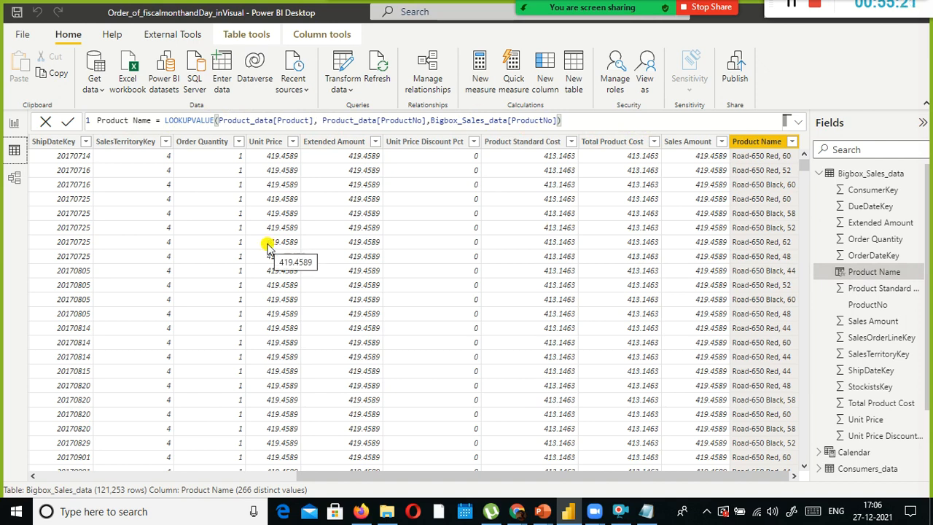
pyautogui.hotkey('alt', 'Tab')
pyautogui.hotkey('alt', 'Tab')
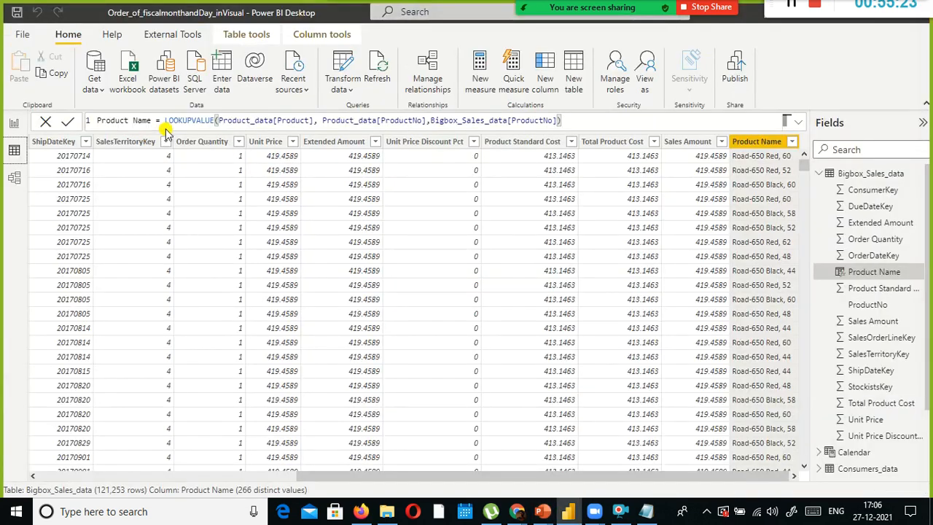
# - Delete the relationship between Bigbox_Sales_data and Product_data in the data model
pyautogui.click(14, 179)
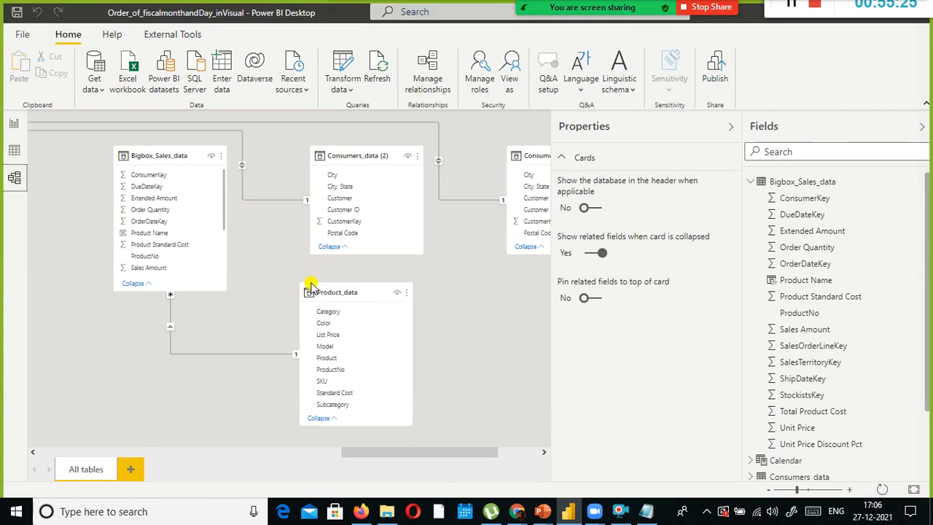
pyautogui.rightClick(208, 357)
pyautogui.click(227, 350)
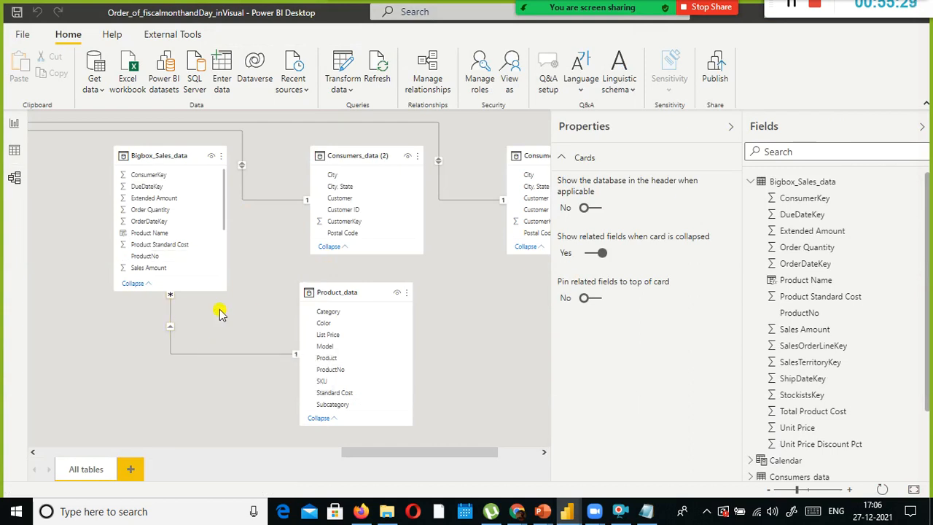
pyautogui.press('Delete')
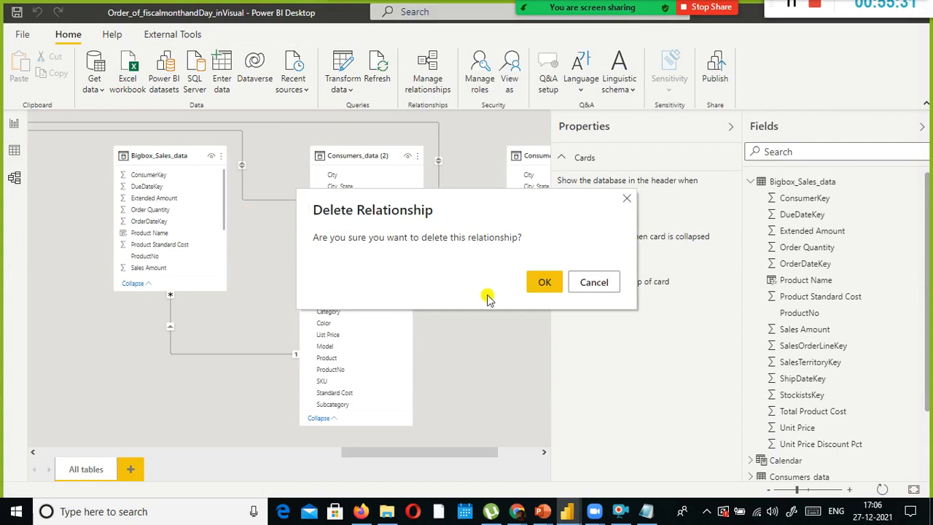
pyautogui.click(546, 284)
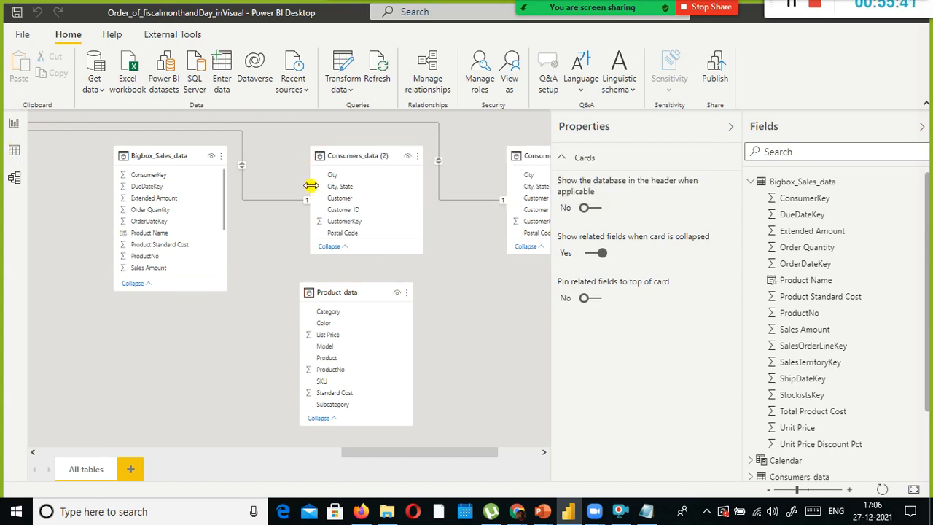
# - Check the Product Name values in the Bigbox_Sales_data table and return to the model diagram
pyautogui.click(14, 149)
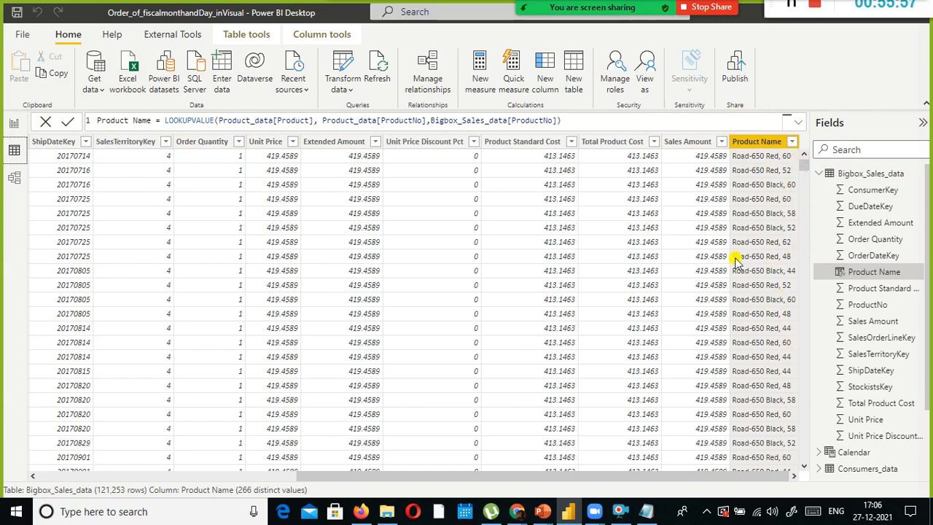
pyautogui.click(20, 178)
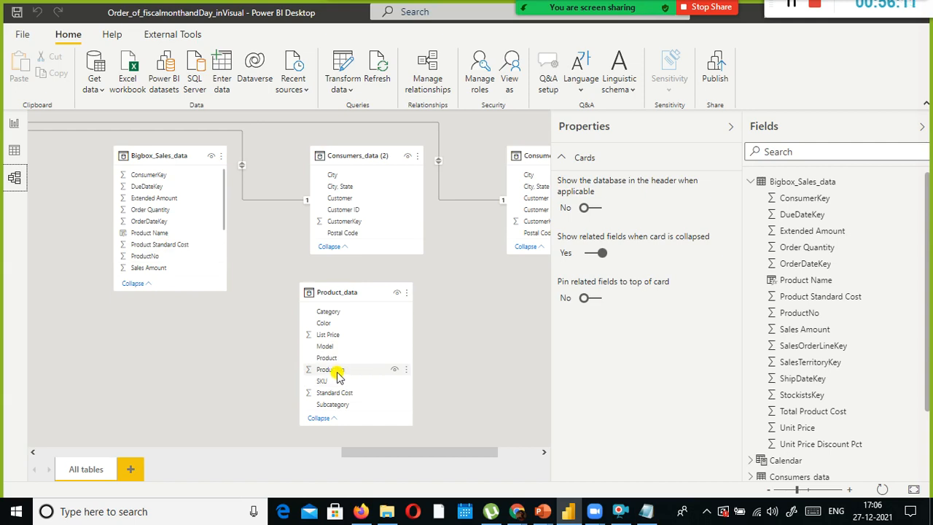
# - Recreate the relationship between Product_data and Bigbox_Sales_data on their ProductNo fields in the model diagram
pyautogui.moveTo(338, 370); pyautogui.dragTo(149, 256)
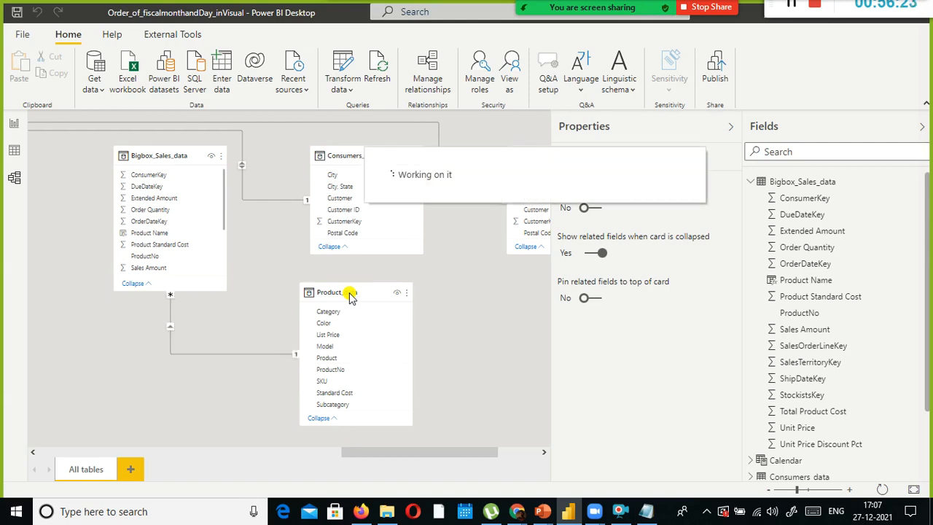
pyautogui.click(18, 40)
pyautogui.click(26, 100)
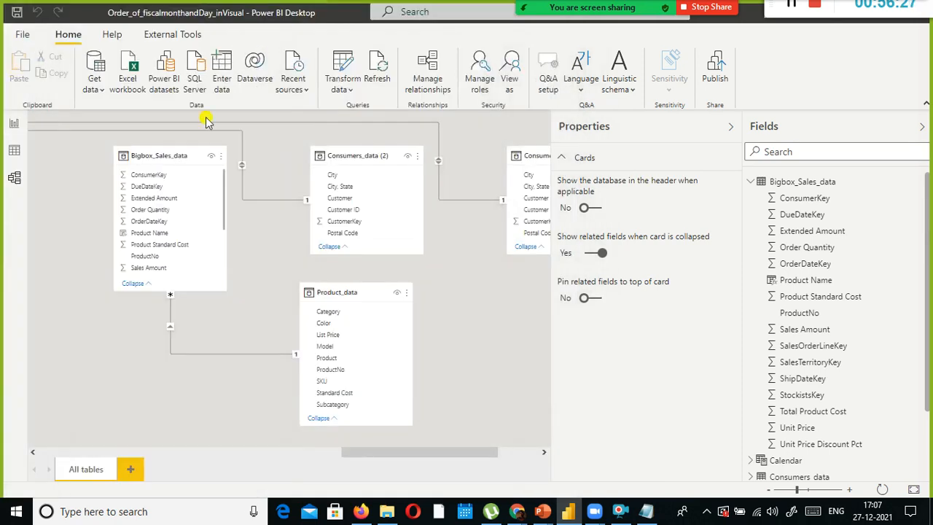
pyautogui.click(13, 151)
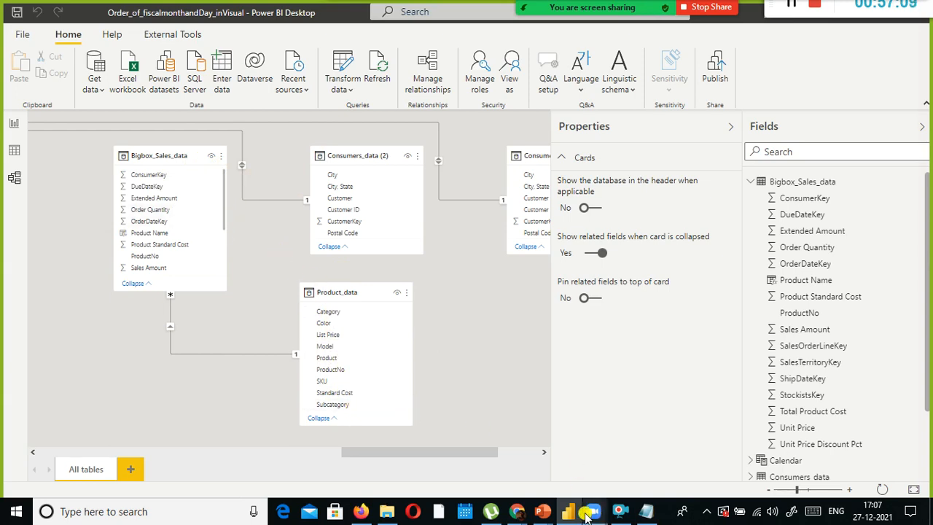
# - Switch to PowerQuery.pptx in PowerPoint, review the column formulas on slide 39, and return to Power BI Desktop
pyautogui.moveTo(541, 512)
pyautogui.click(615, 448)
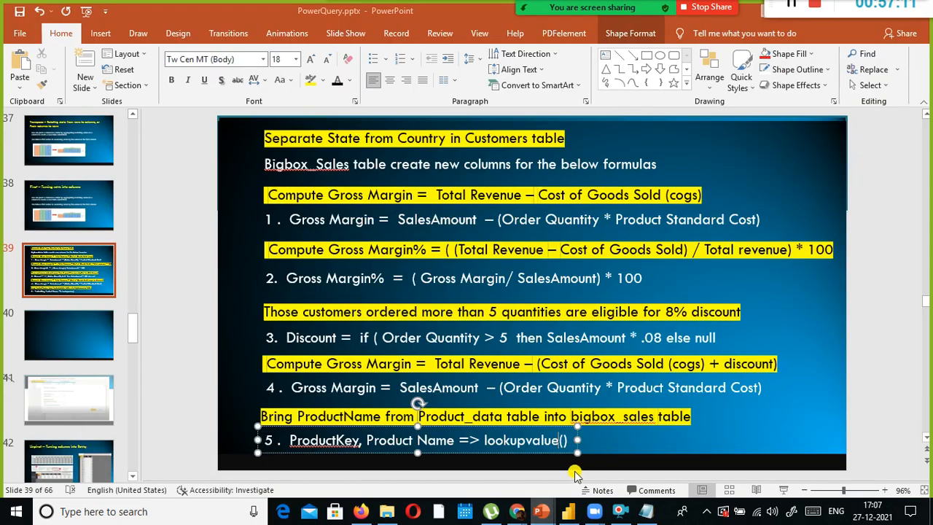
pyautogui.click(663, 219)
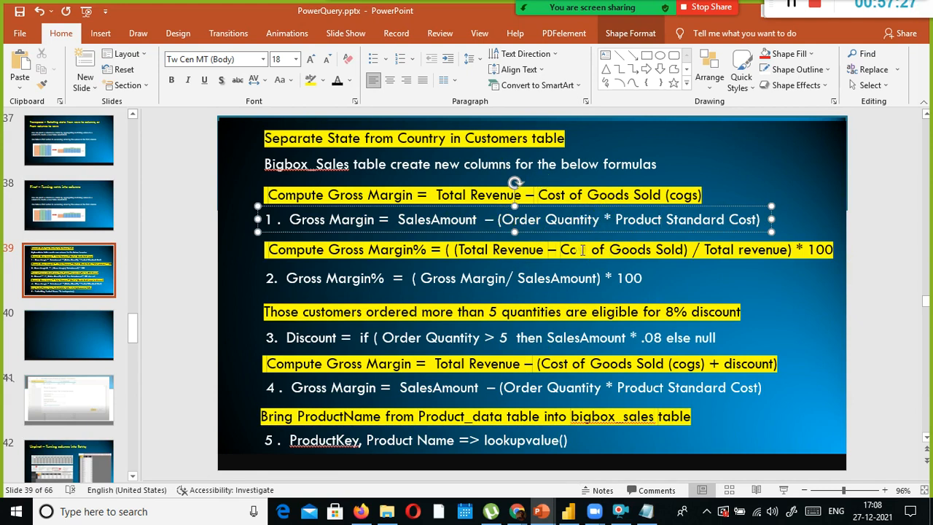
pyautogui.hotkey('alt', 'Tab')
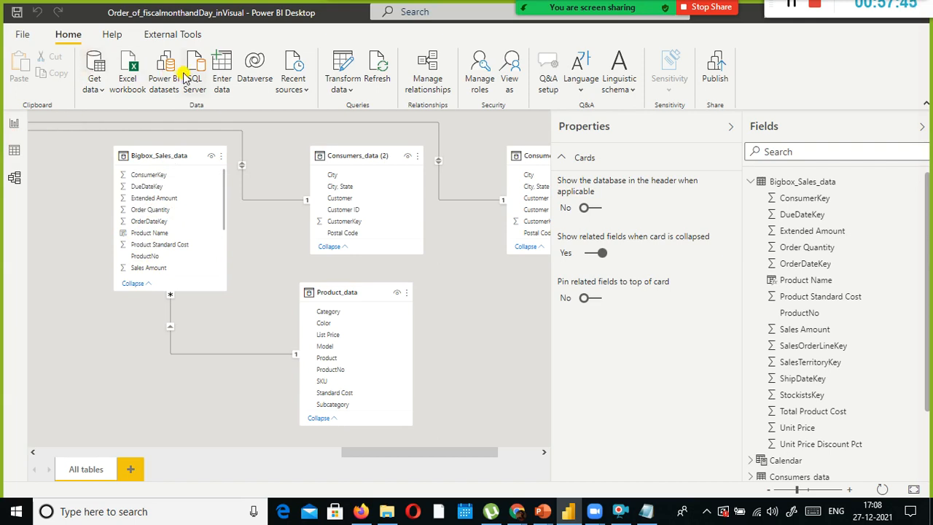
# - Open the Power Query Editor and refresh the preview of the sales_w04 query
pyautogui.click(339, 88)
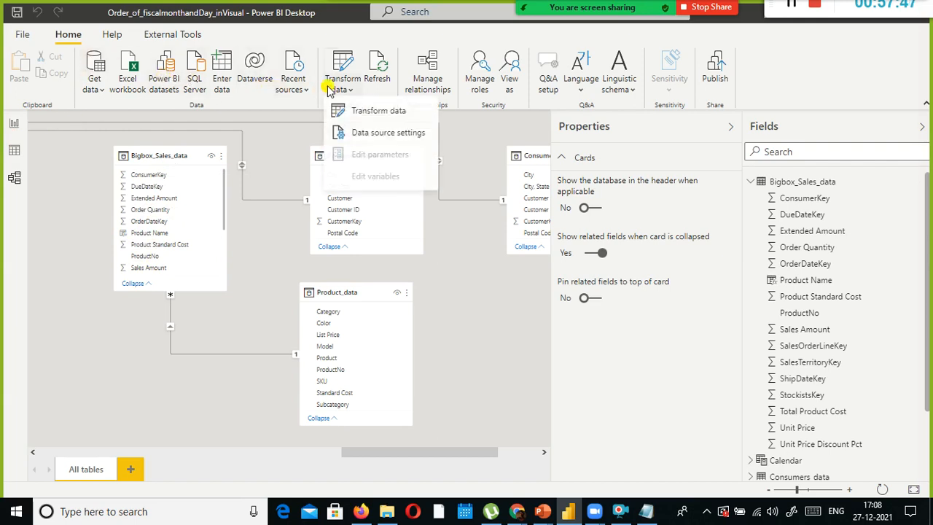
pyautogui.click(347, 111)
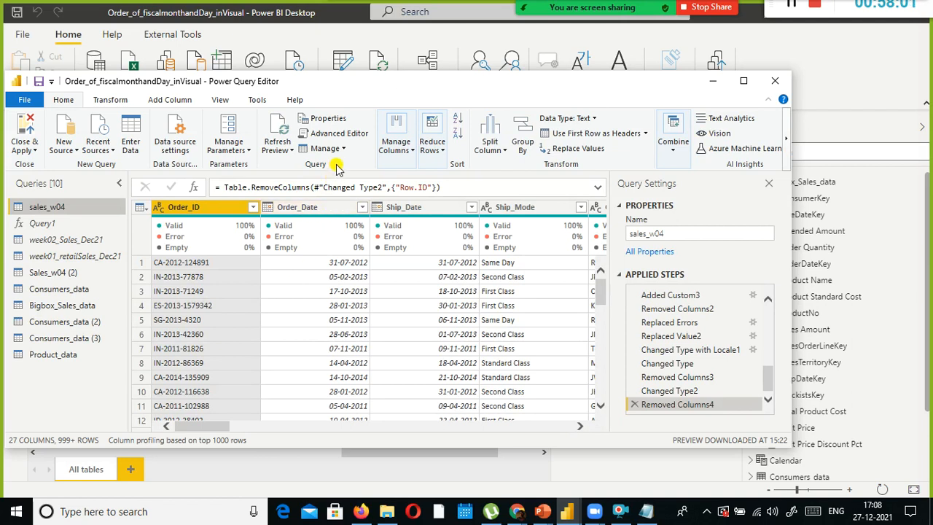
pyautogui.click(281, 149)
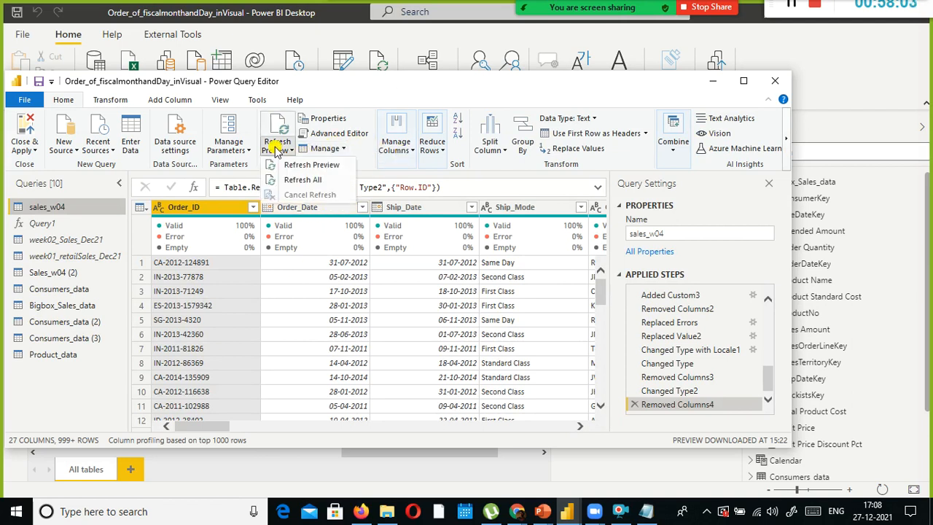
pyautogui.click(306, 164)
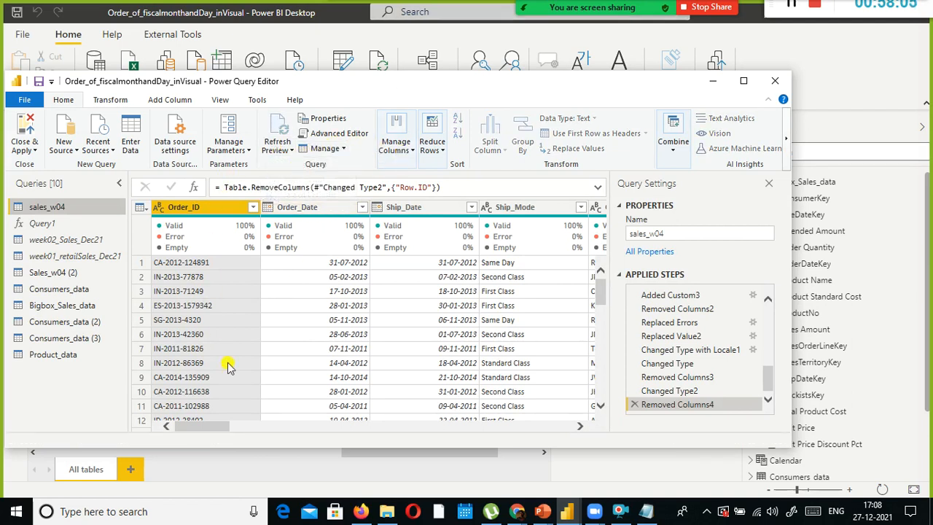
# - Check the Bigbox_Sales_data query for a Product Name column up to its last columns, and close the Power Query Editor
pyautogui.click(69, 306)
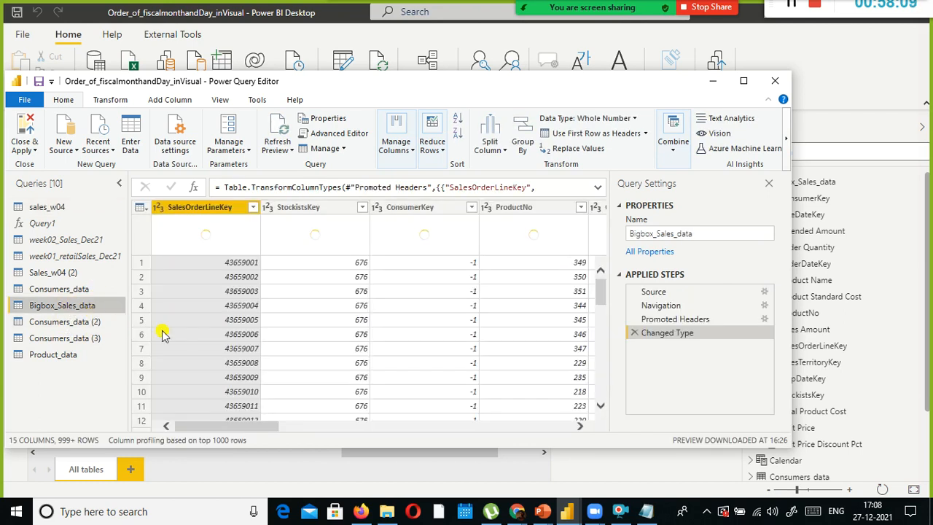
pyautogui.moveTo(245, 426); pyautogui.dragTo(604, 428)
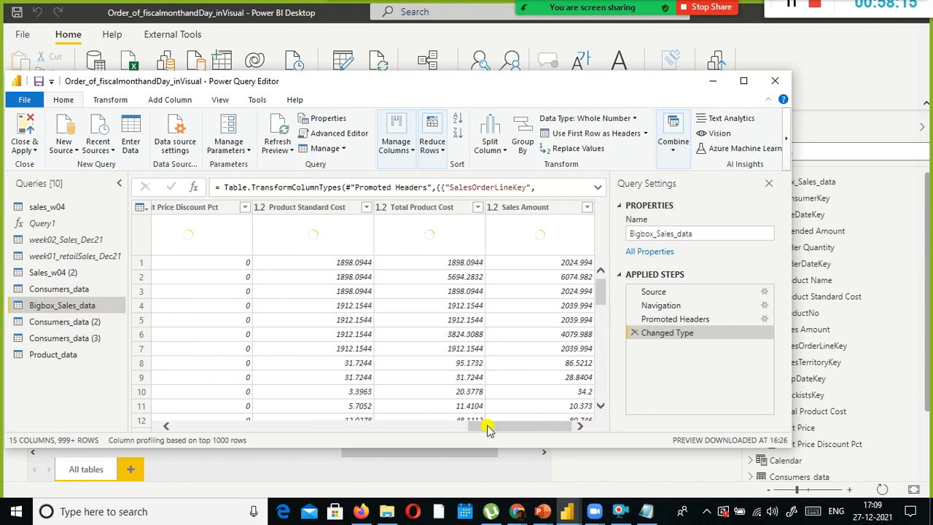
pyautogui.moveTo(488, 428); pyautogui.dragTo(581, 421)
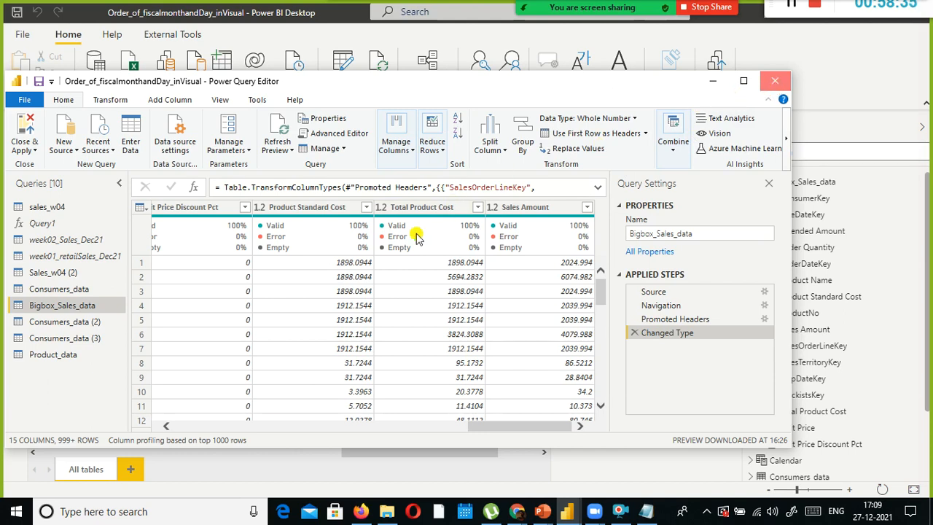
pyautogui.click(774, 81)
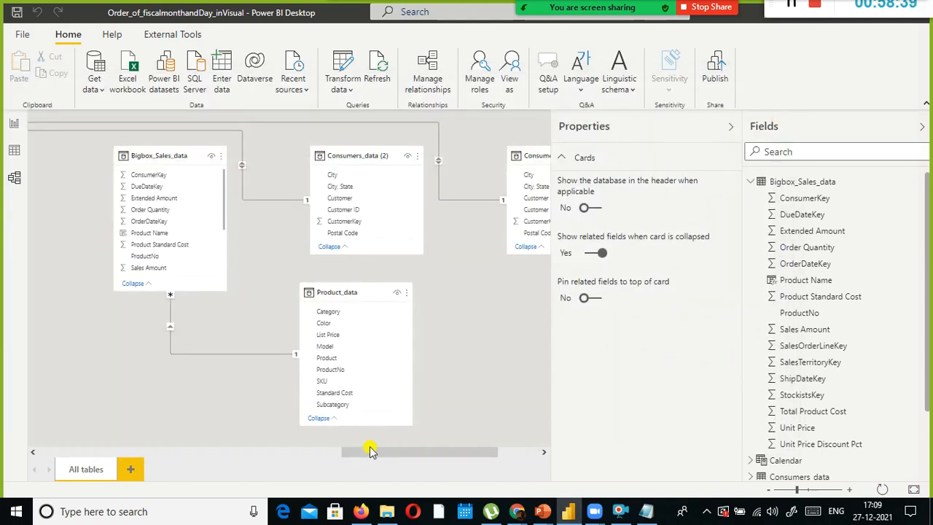
# - Reopen the Power Query Editor, view the Custom Column dialog for sales_w04, cancel it, and close the editor
pyautogui.moveTo(480, 452); pyautogui.dragTo(346, 453)
pyautogui.click(346, 75)
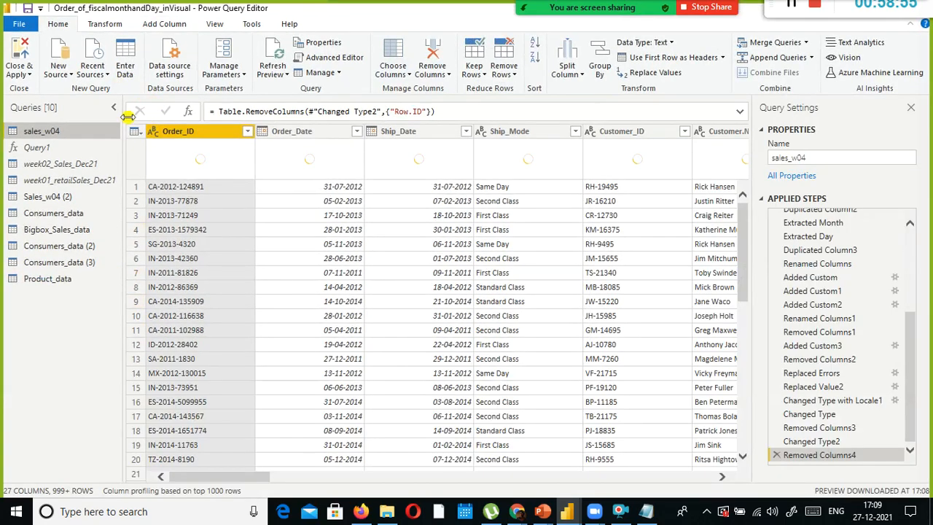
pyautogui.click(161, 21)
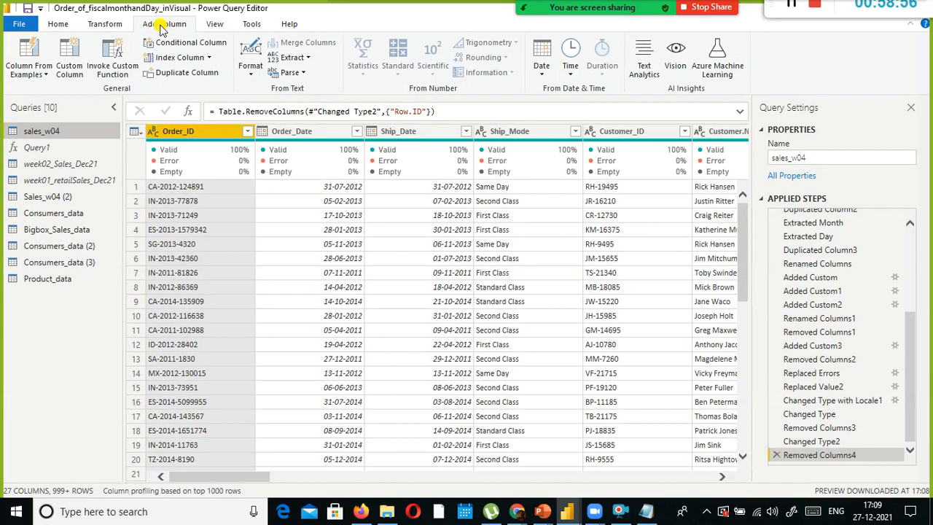
pyautogui.click(67, 76)
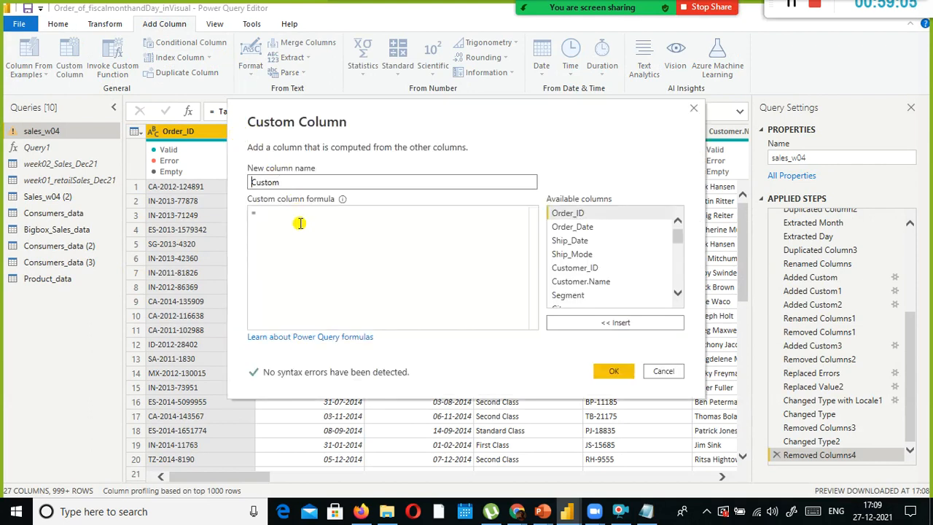
pyautogui.click(429, 218)
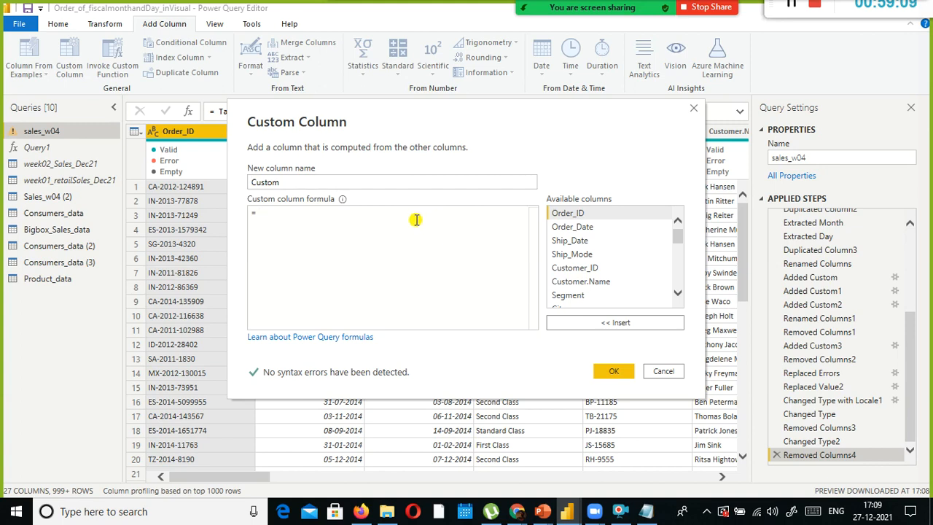
pyautogui.click(677, 372)
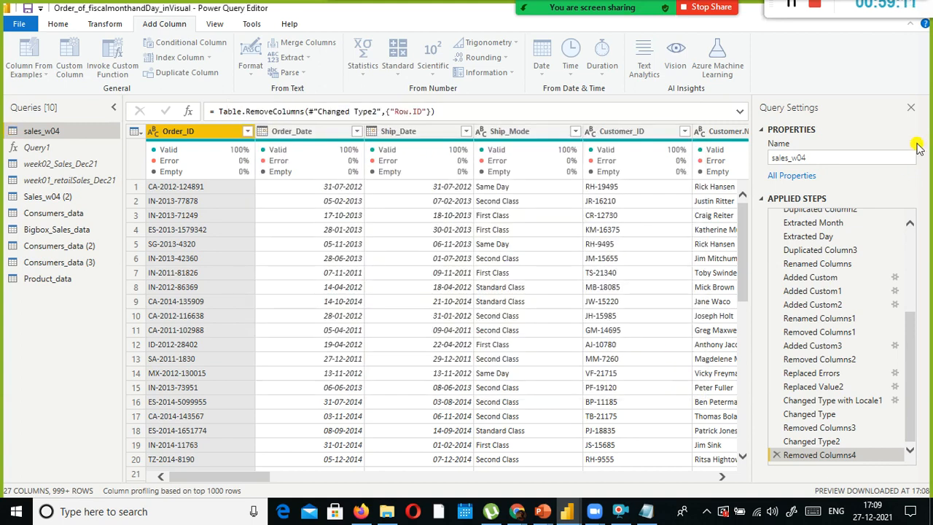
pyautogui.moveTo(401, 12); pyautogui.dragTo(393, 99)
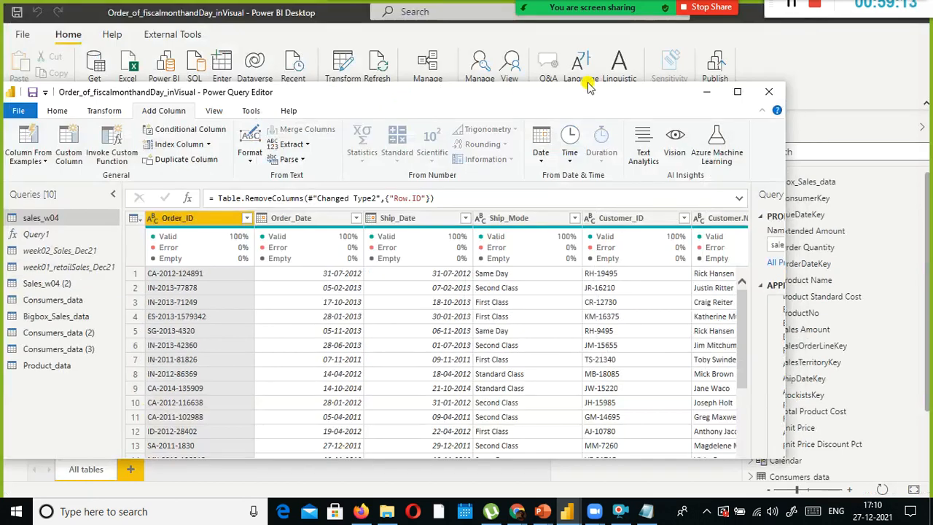
pyautogui.click(772, 93)
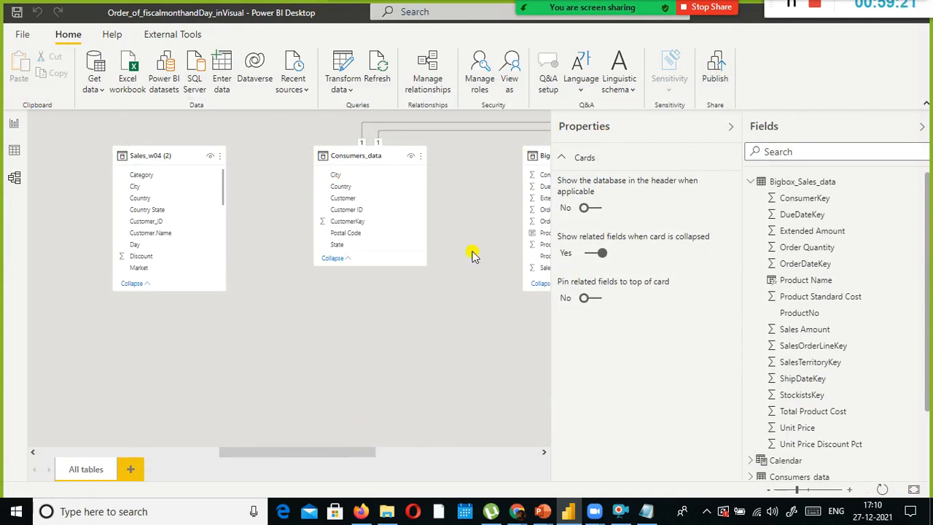
# - Compare the Sales Amount and calculated Product Name columns of Bigbox_Sales_data in the table data and look over the tables in the field list
pyautogui.click(14, 150)
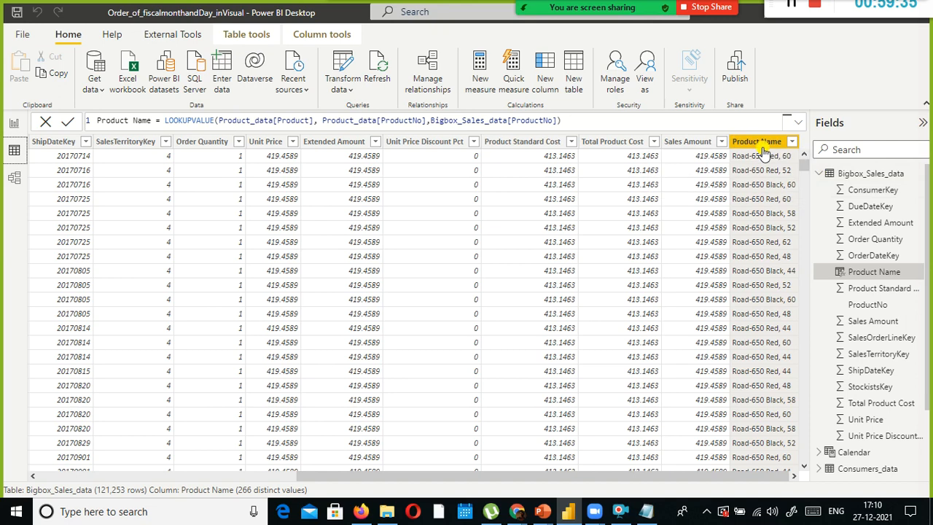
pyautogui.click(696, 143)
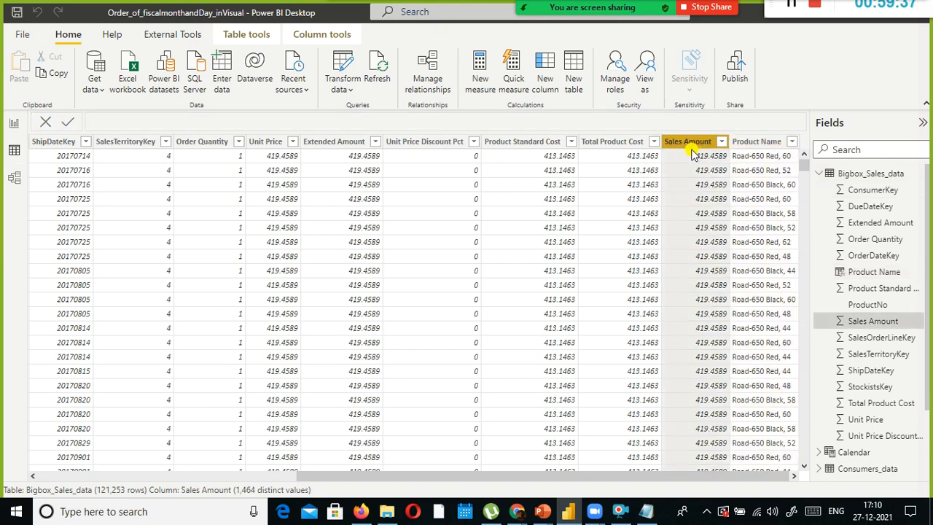
pyautogui.click(754, 143)
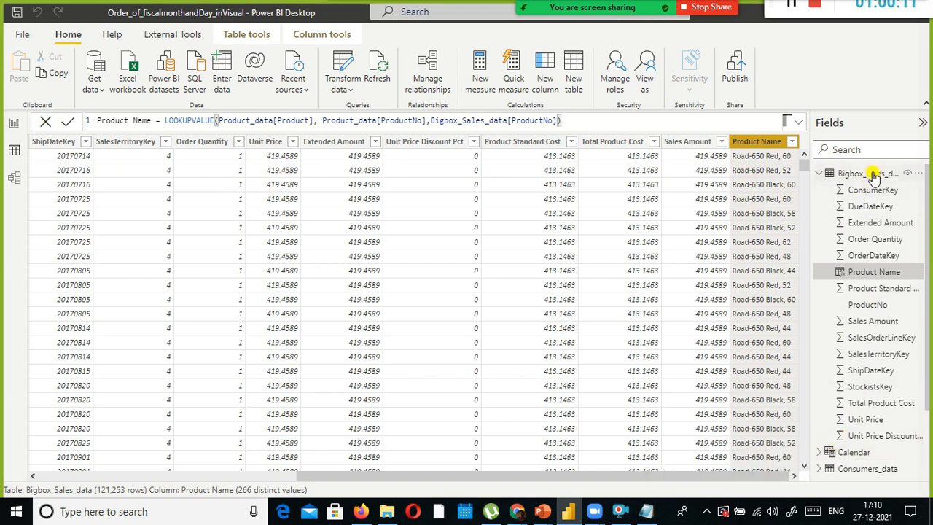
pyautogui.scroll(-3, 842, 324)
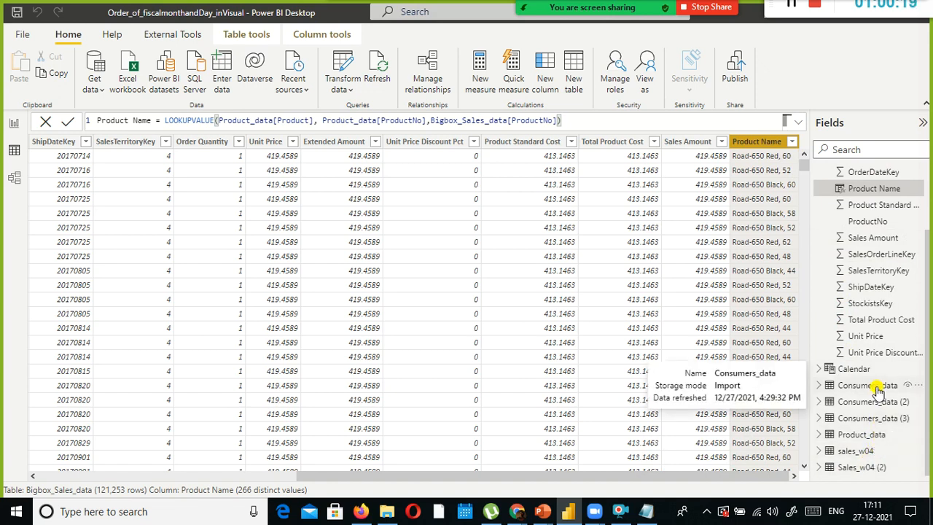
pyautogui.scroll(3, 878, 391)
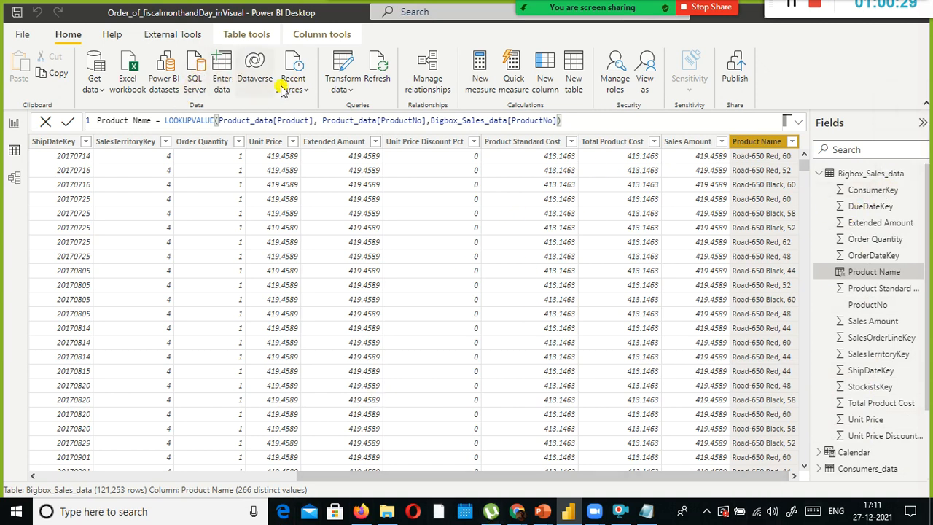
# - Open the Power Query Editor and bring up the Source step settings of the Bigbox_Sales_data query
pyautogui.click(336, 89)
pyautogui.click(341, 114)
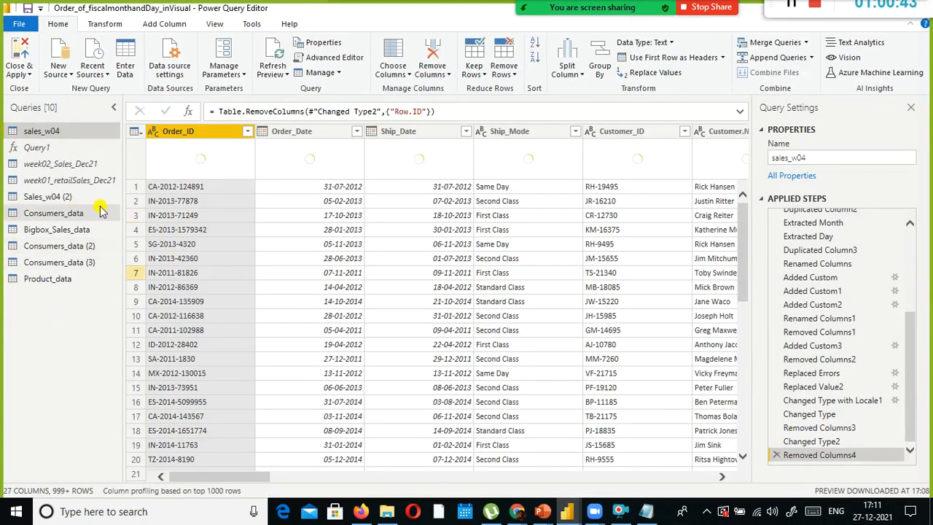
pyautogui.click(73, 230)
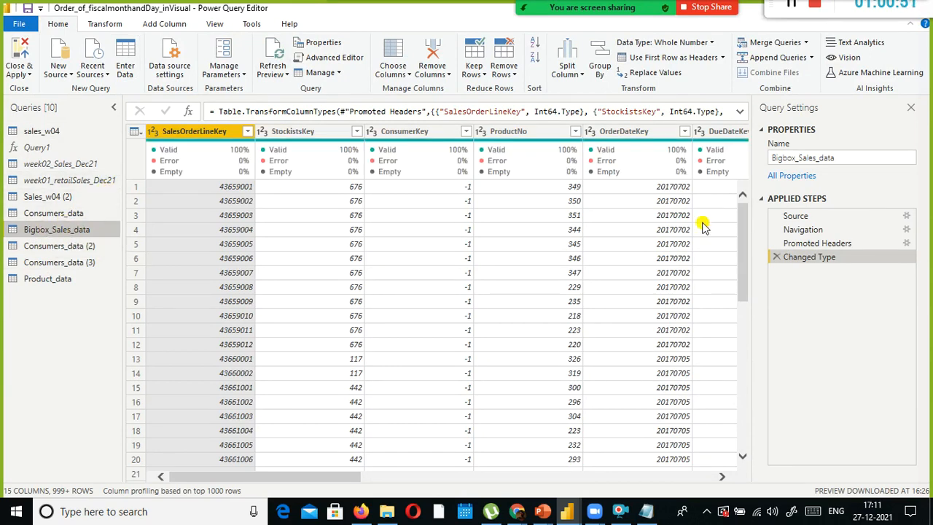
pyautogui.click(904, 217)
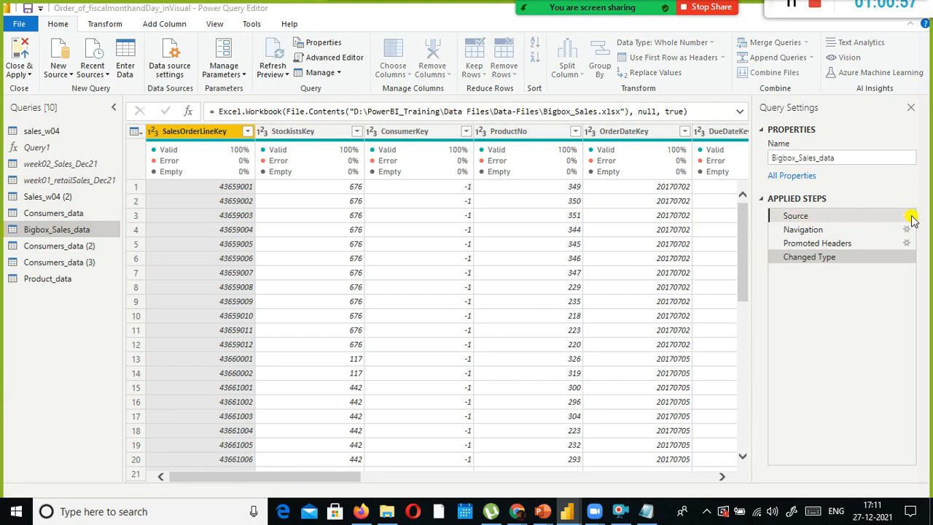
pyautogui.click(910, 217)
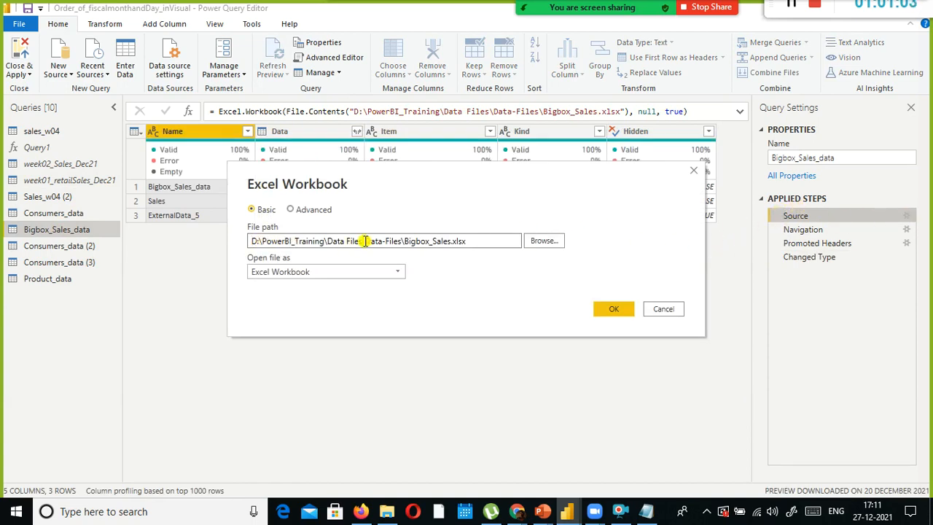
# - Examine the drive, folder path and Bigbox_Sales.xlsx file name in the Bigbox_Sales_data source file path
pyautogui.moveTo(474, 241); pyautogui.dragTo(256, 237)
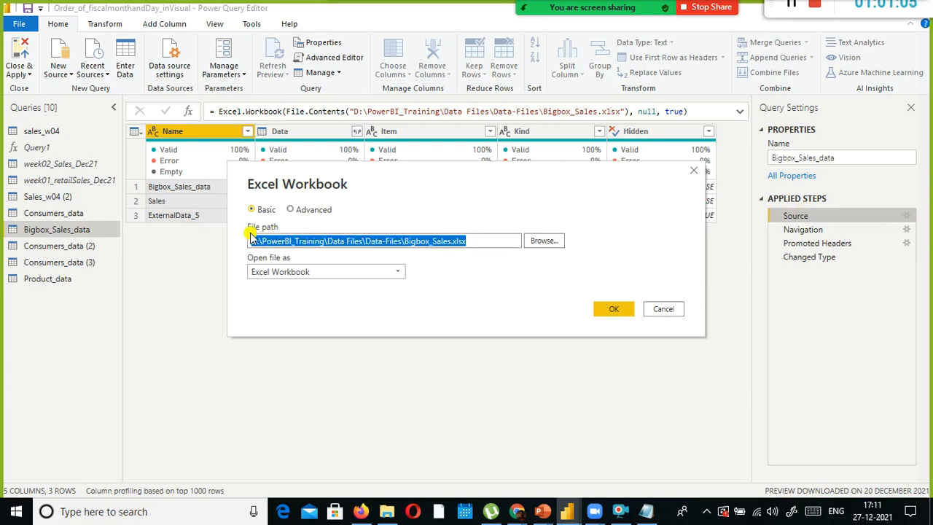
pyautogui.click(387, 241)
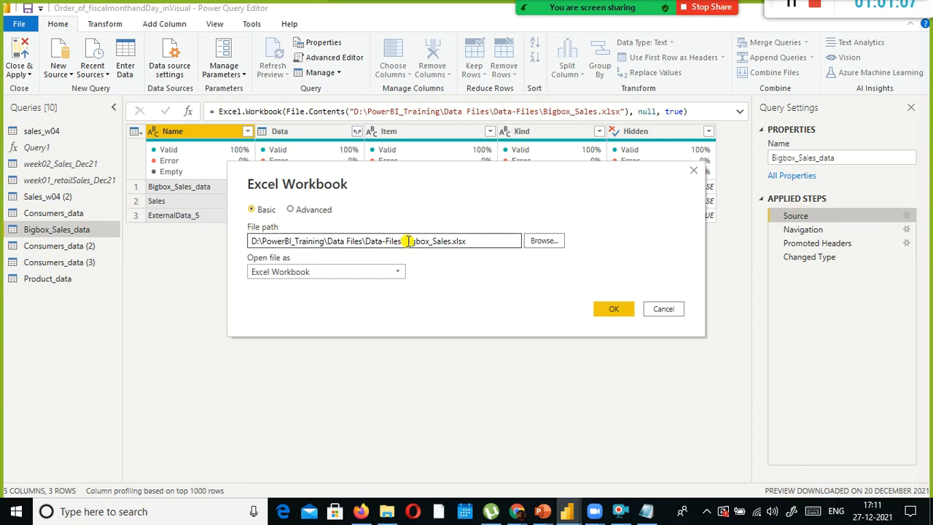
pyautogui.moveTo(405, 241); pyautogui.dragTo(486, 242)
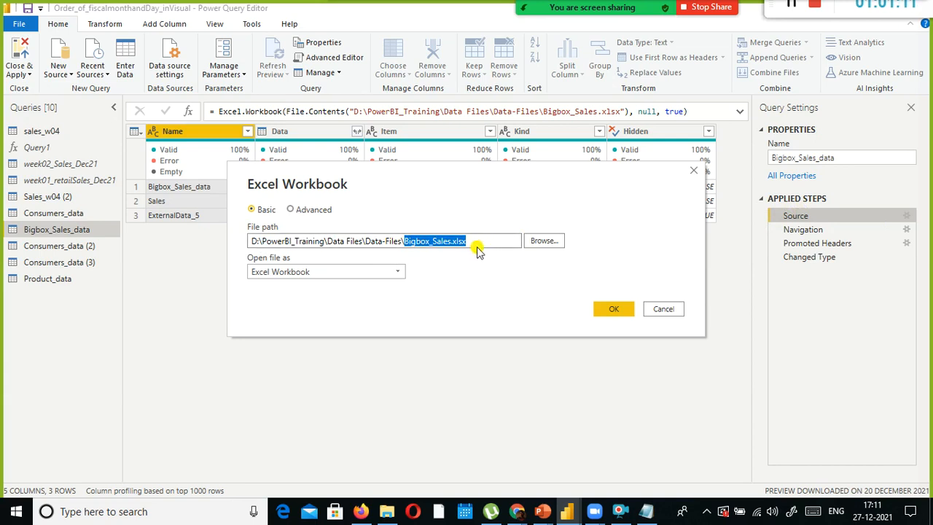
pyautogui.click(479, 242)
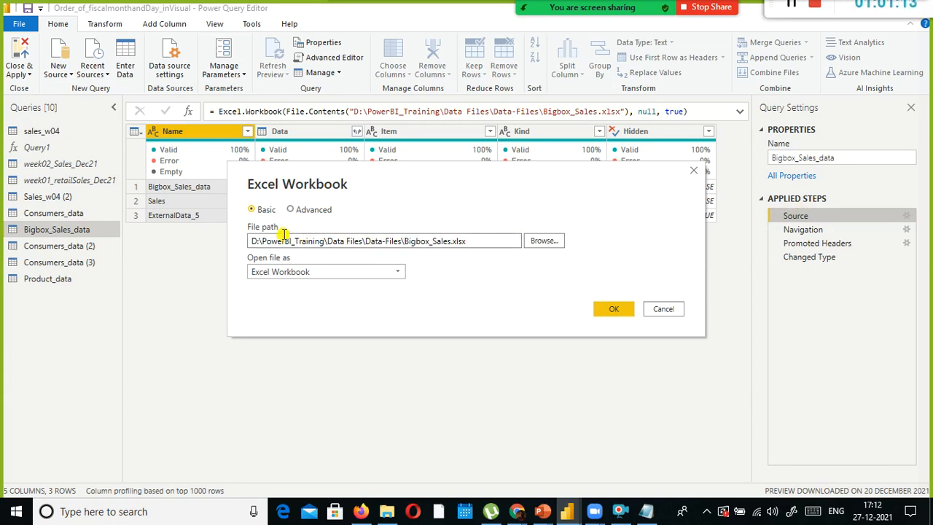
pyautogui.moveTo(262, 241); pyautogui.dragTo(435, 240)
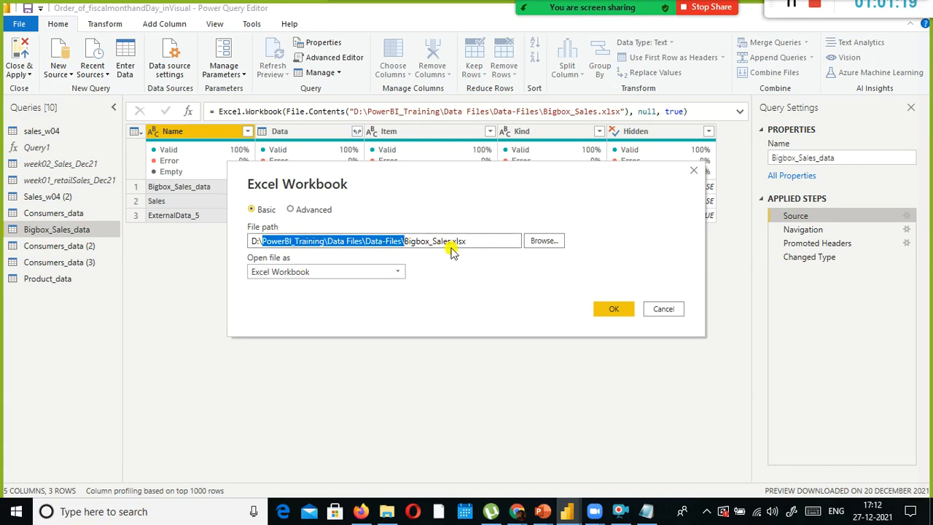
pyautogui.click(493, 244)
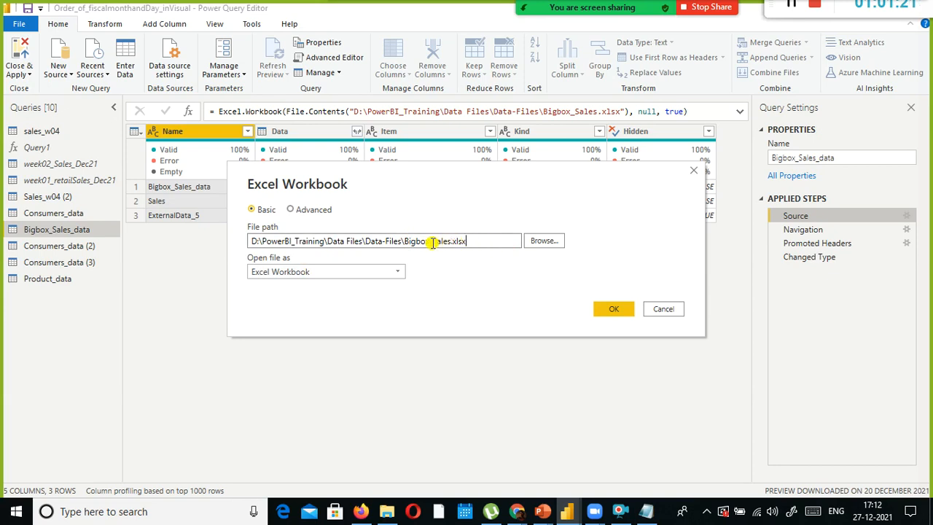
pyautogui.moveTo(405, 242); pyautogui.dragTo(469, 248)
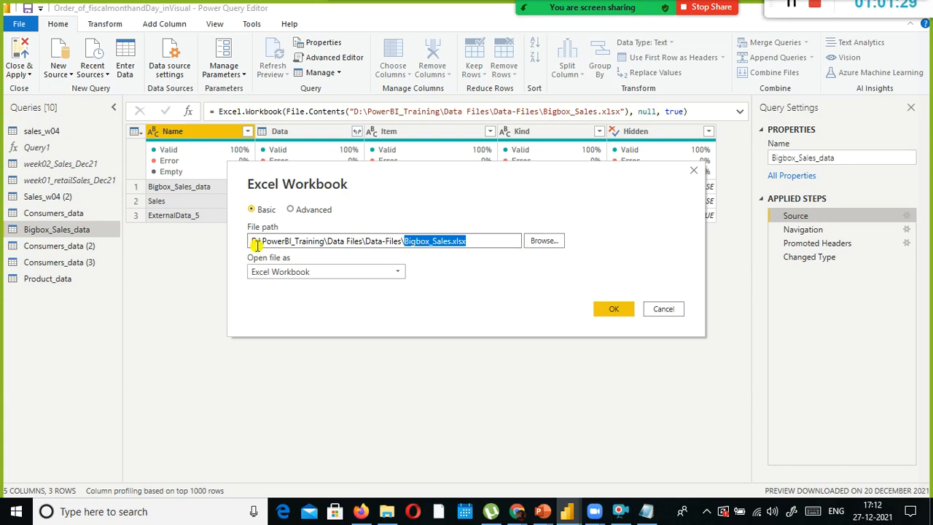
# - Try replacing the drive letter in the Bigbox_Sales_data source file path with C and E, and cancel the source settings
pyautogui.moveTo(256, 239); pyautogui.dragTo(235, 240)
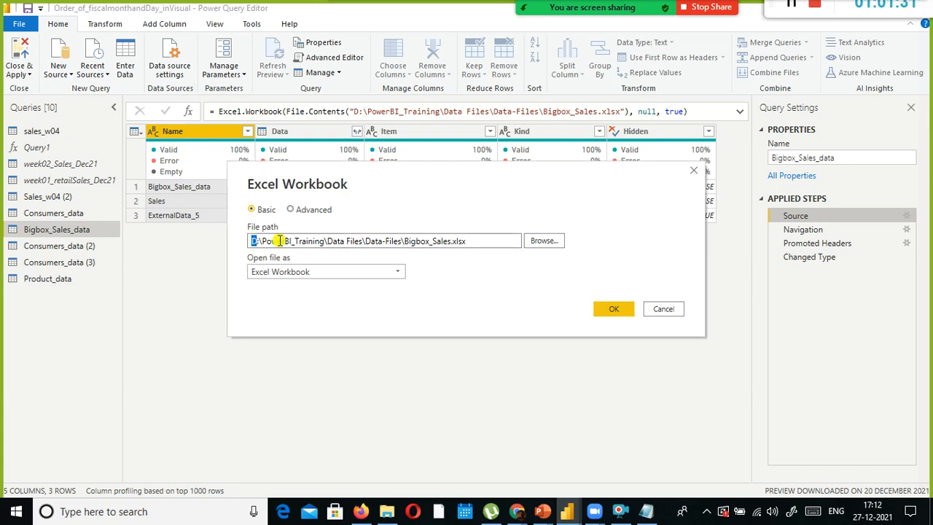
pyautogui.write('C')
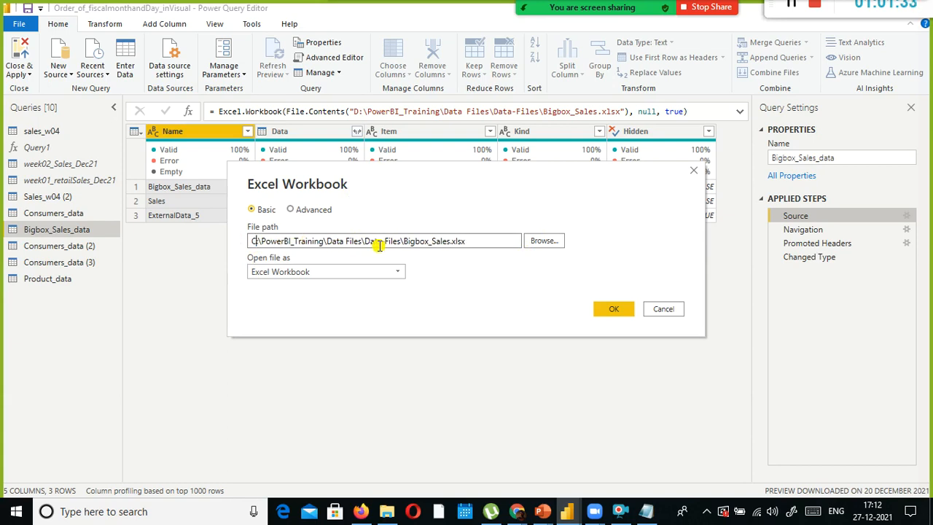
pyautogui.press('BackSpace')
pyautogui.write('D')
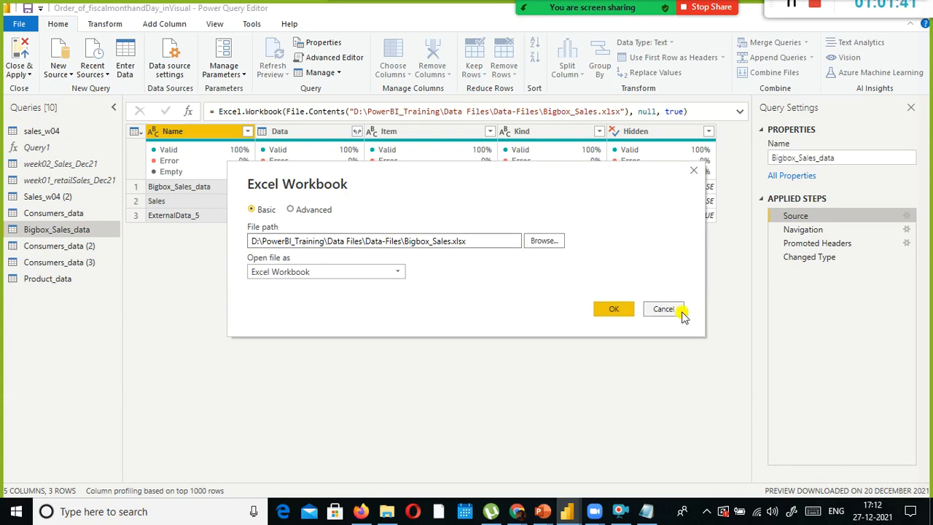
pyautogui.moveTo(486, 243); pyautogui.dragTo(246, 242)
pyautogui.click(257, 243)
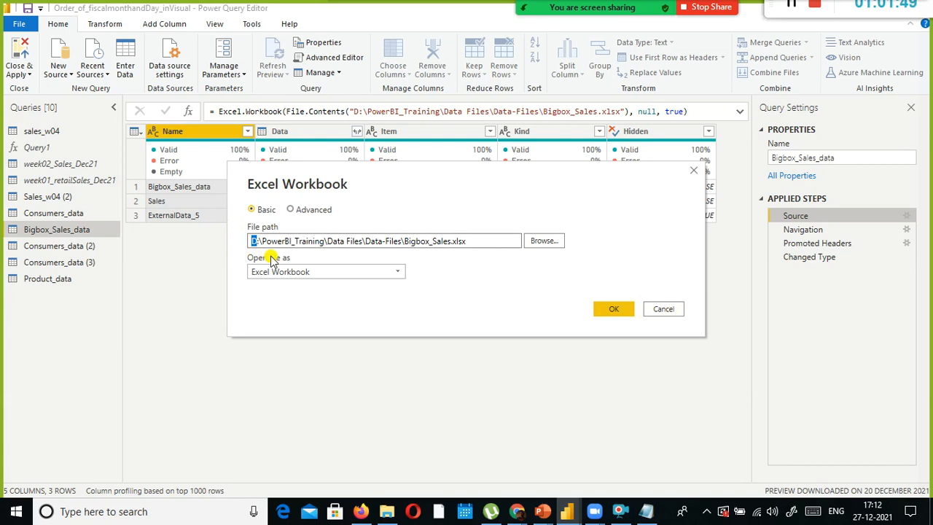
pyautogui.write('C')
pyautogui.press('BackSpace')
pyautogui.press('Delete')
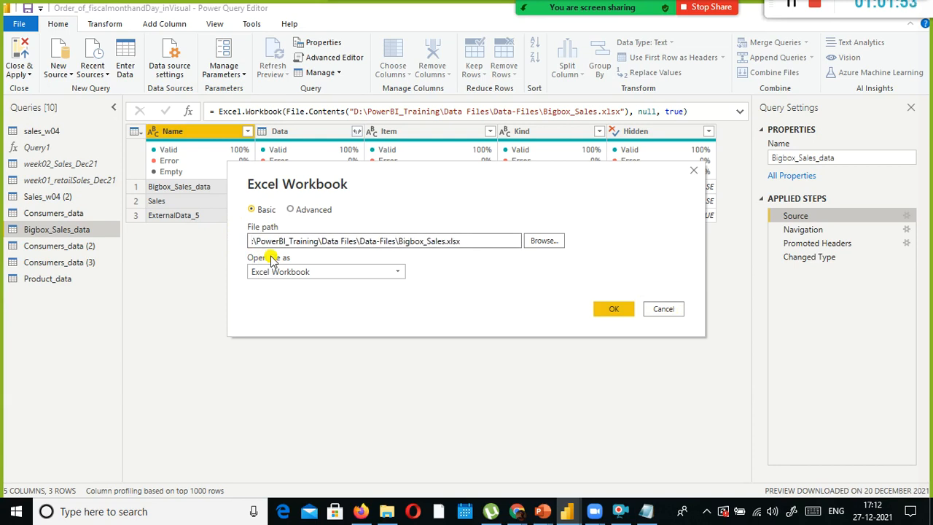
pyautogui.write('E')
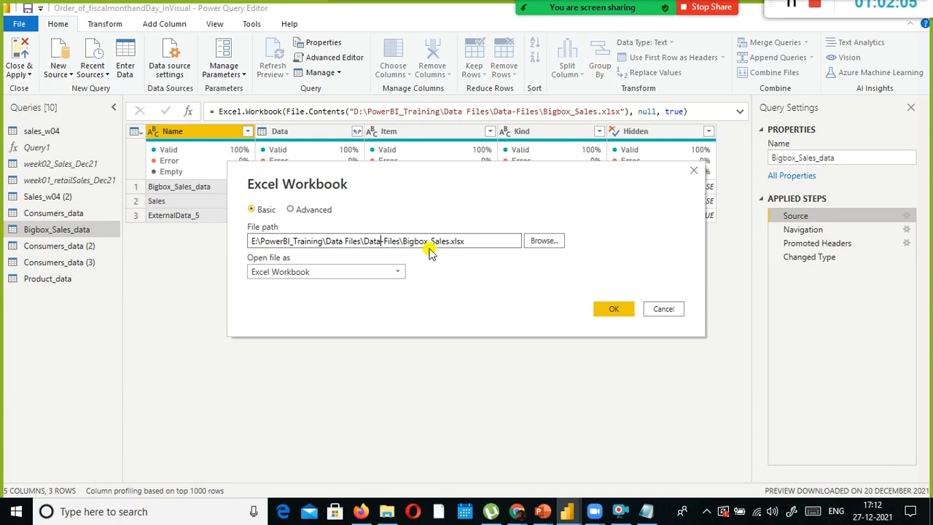
pyautogui.moveTo(410, 242); pyautogui.dragTo(483, 247)
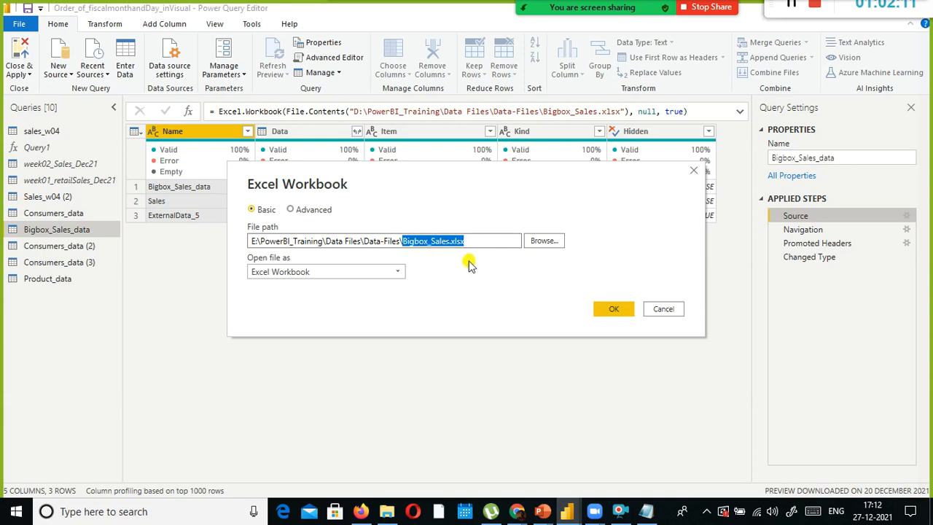
pyautogui.click(663, 312)
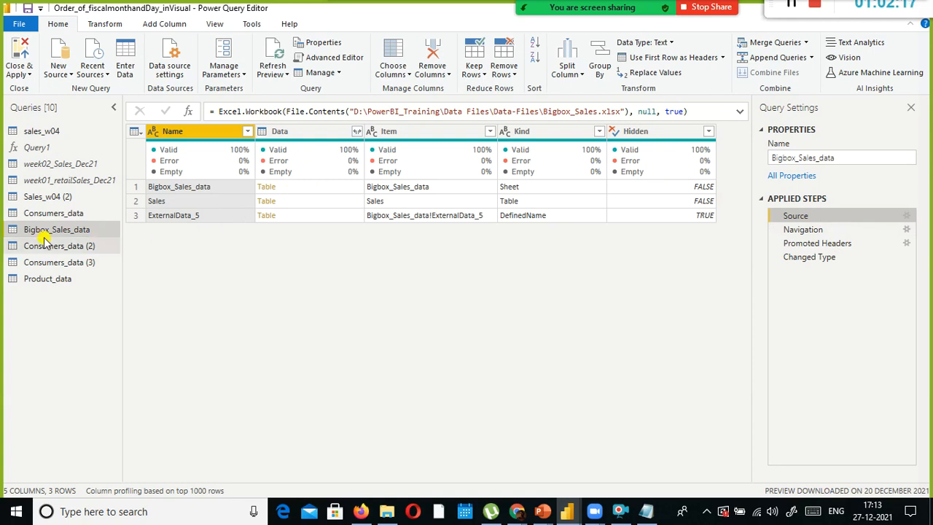
# - Delete the duplicate queries Consumers_data (2) and Consumers_data (3)
pyautogui.click(64, 248)
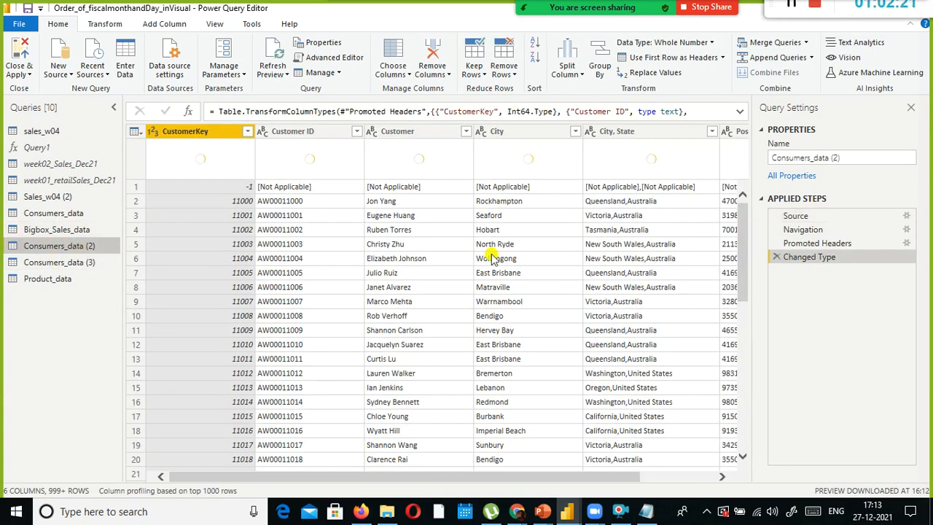
pyautogui.rightClick(76, 248)
pyautogui.click(99, 286)
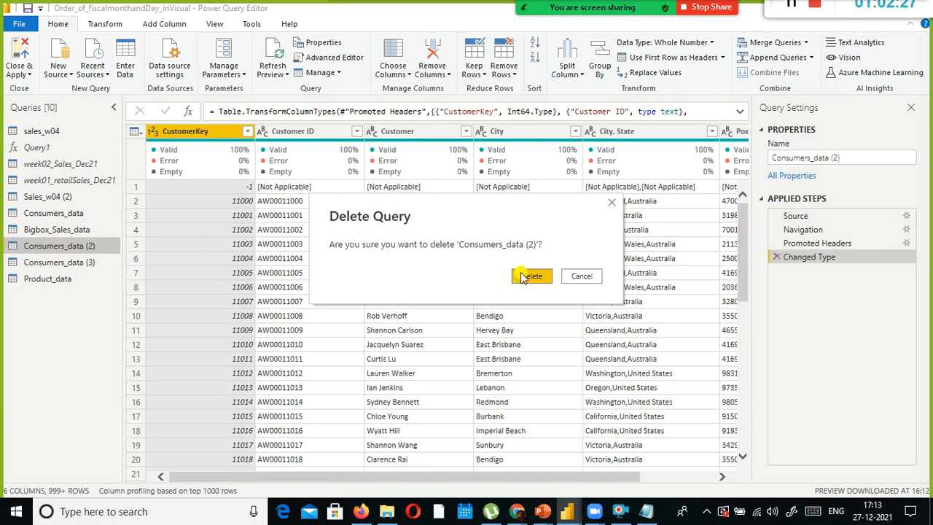
pyautogui.click(519, 276)
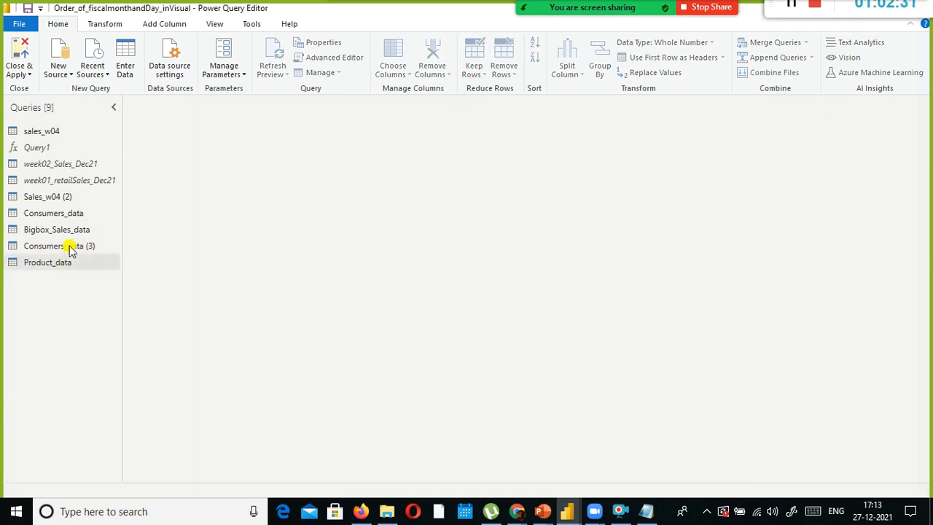
pyautogui.rightClick(70, 249)
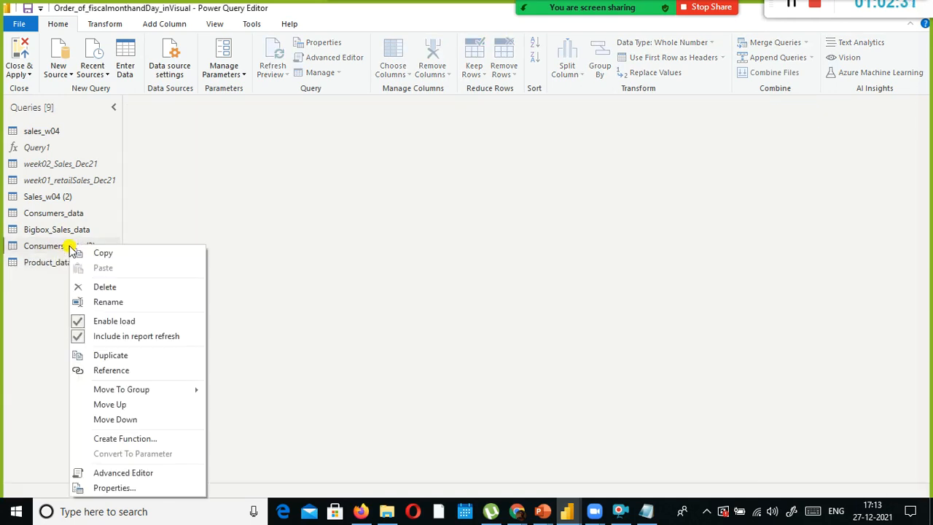
pyautogui.click(104, 288)
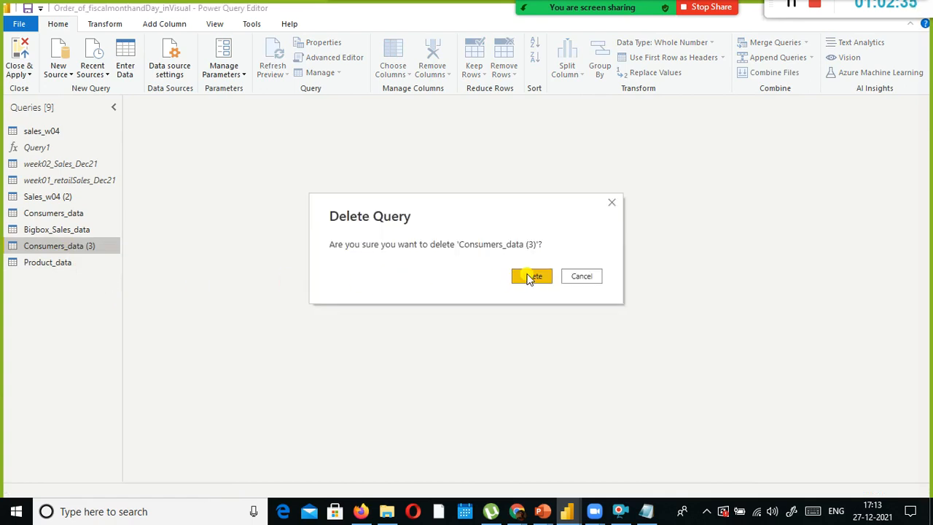
pyautogui.click(526, 274)
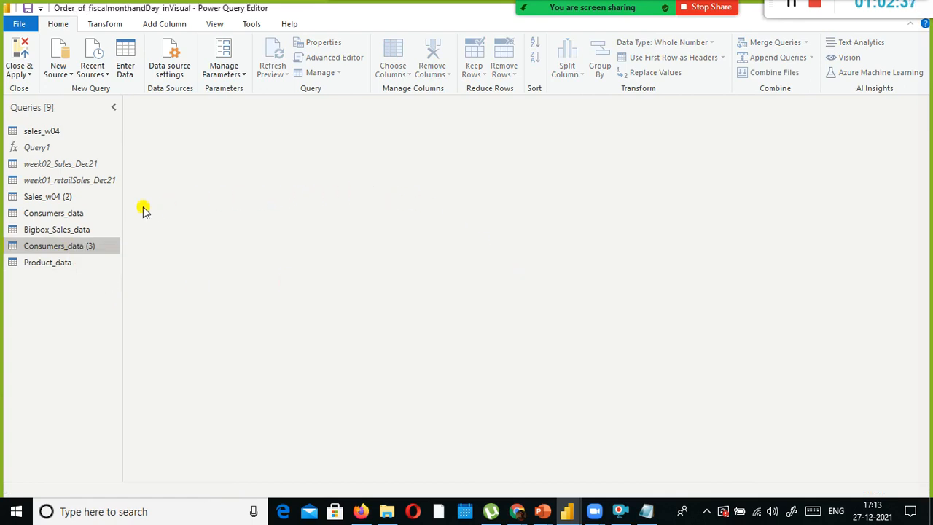
# - Look over the columns of the Consumers_data query and apply the pending query changes without closing the editor
pyautogui.click(69, 214)
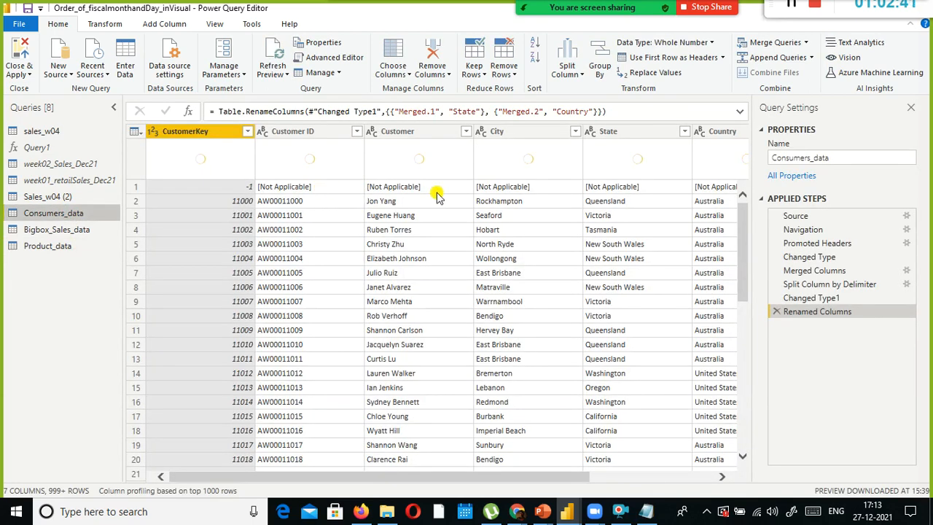
pyautogui.moveTo(285, 475); pyautogui.dragTo(452, 450)
pyautogui.moveTo(509, 442); pyautogui.dragTo(266, 427)
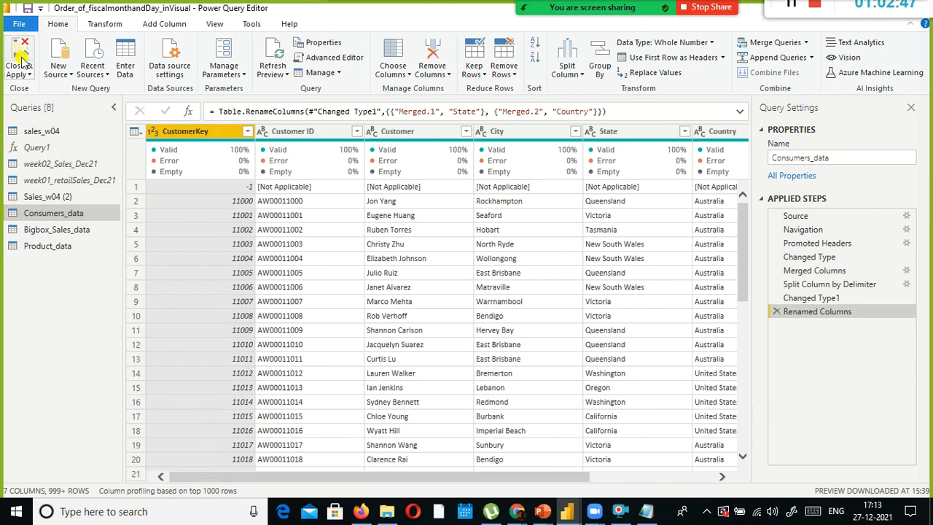
pyautogui.click(32, 73)
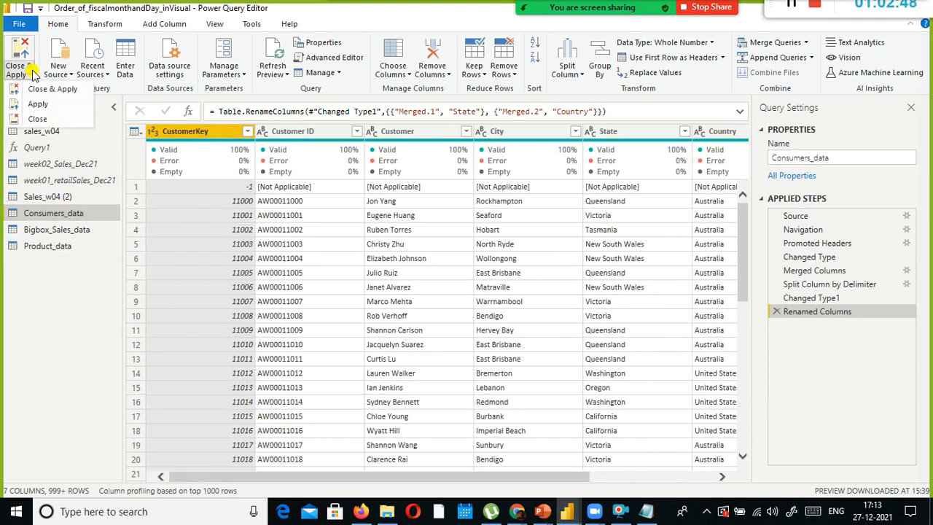
pyautogui.click(45, 106)
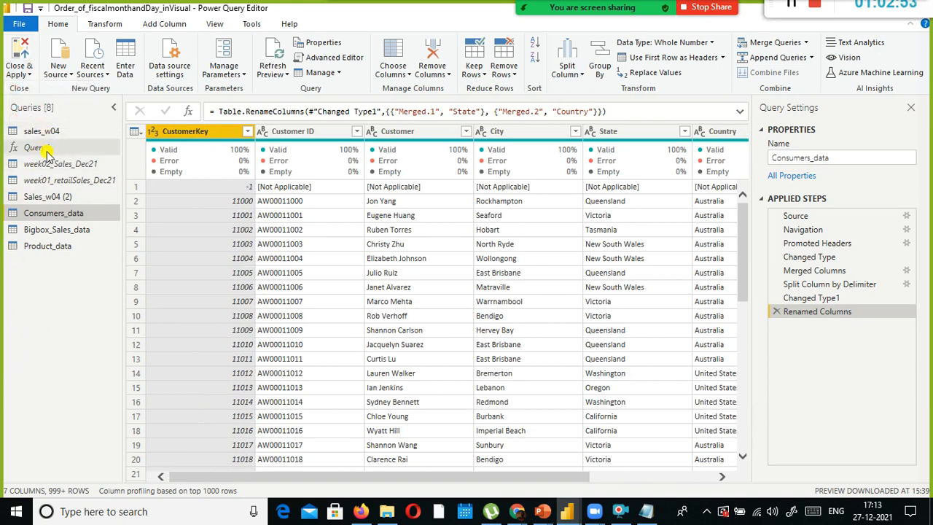
# - Delete the week02_Sales_Dec21 query
pyautogui.click(62, 165)
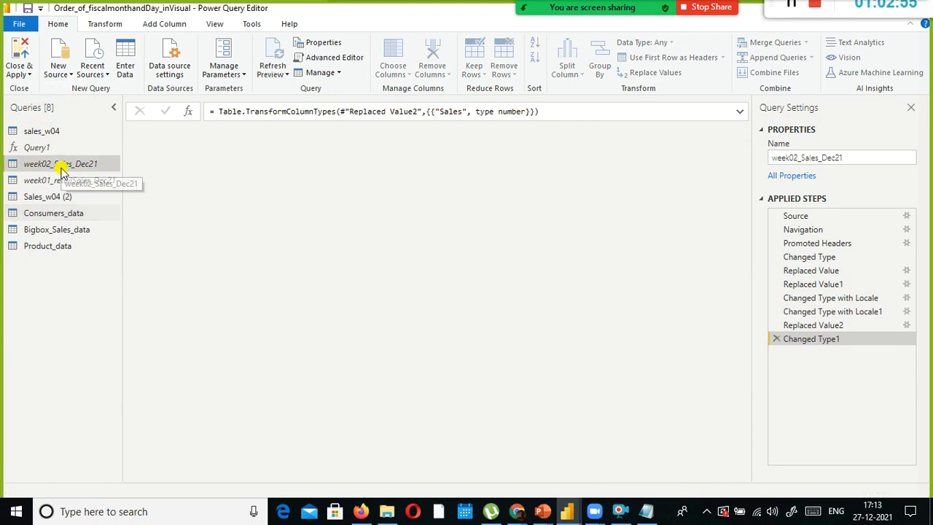
pyautogui.rightClick(62, 165)
pyautogui.click(109, 206)
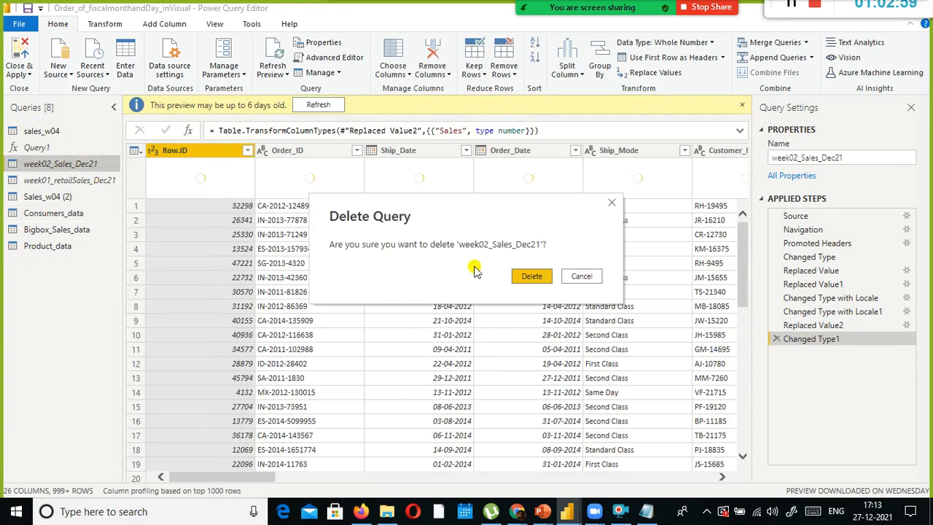
pyautogui.click(526, 275)
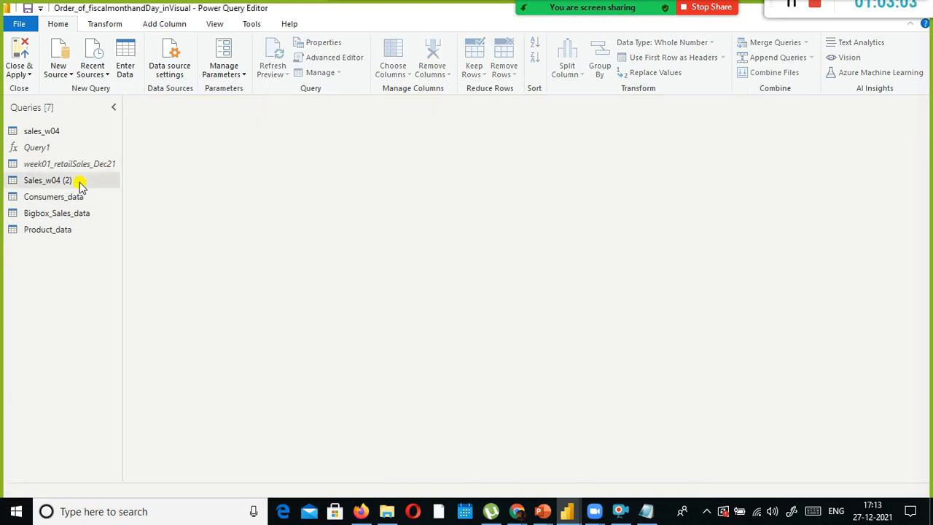
# - Delete the queries Sales_w04 (2) and week01_retailSales_Dec21
pyautogui.rightClick(80, 183)
pyautogui.click(115, 223)
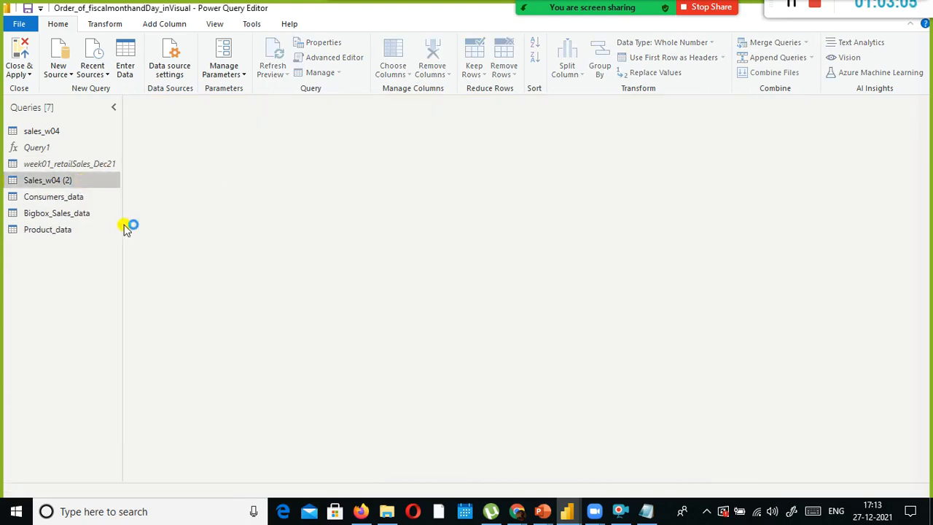
pyautogui.click(534, 276)
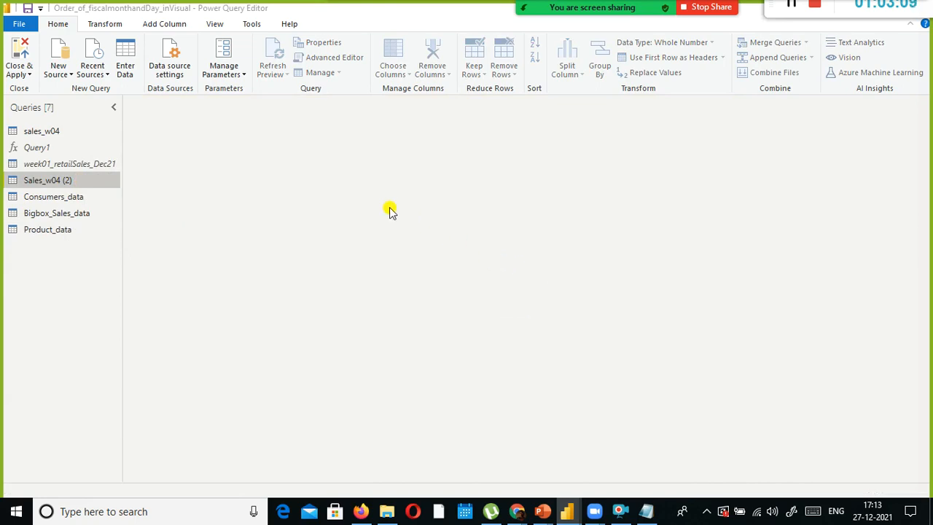
pyautogui.rightClick(89, 164)
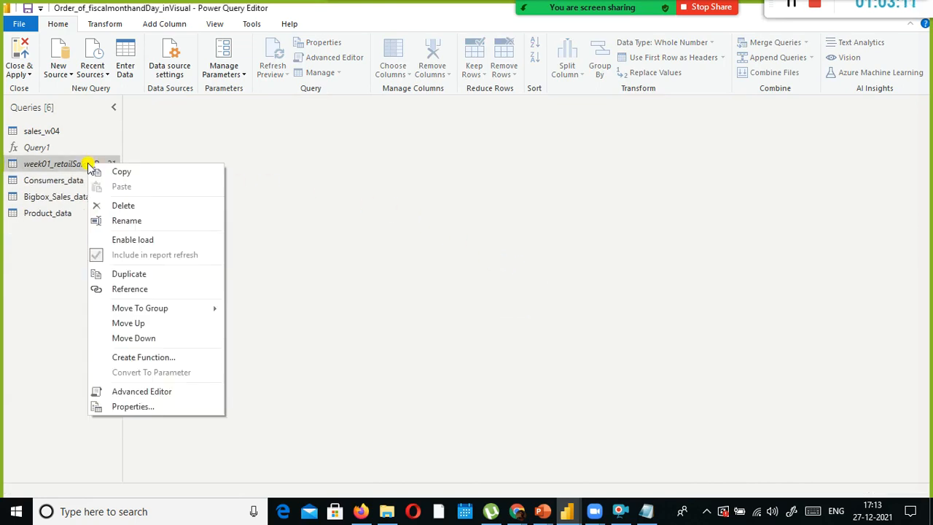
pyautogui.click(106, 205)
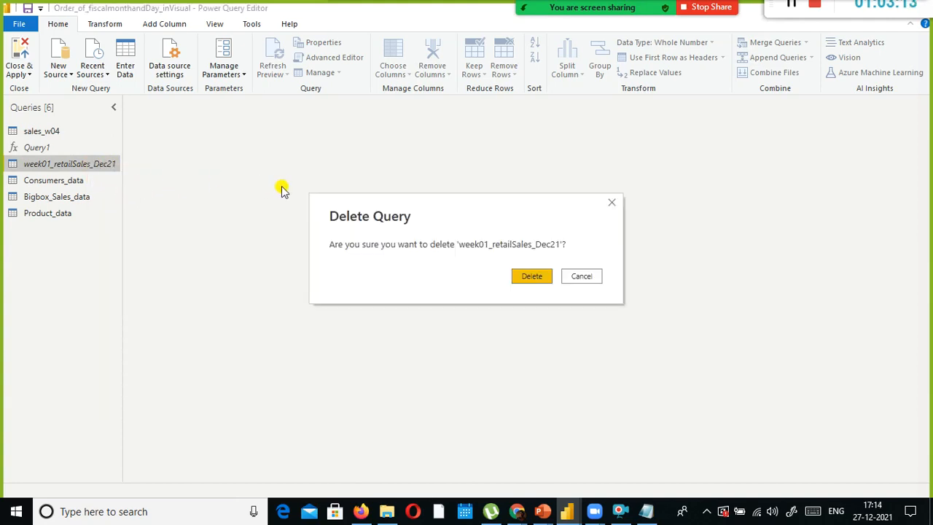
pyautogui.click(537, 276)
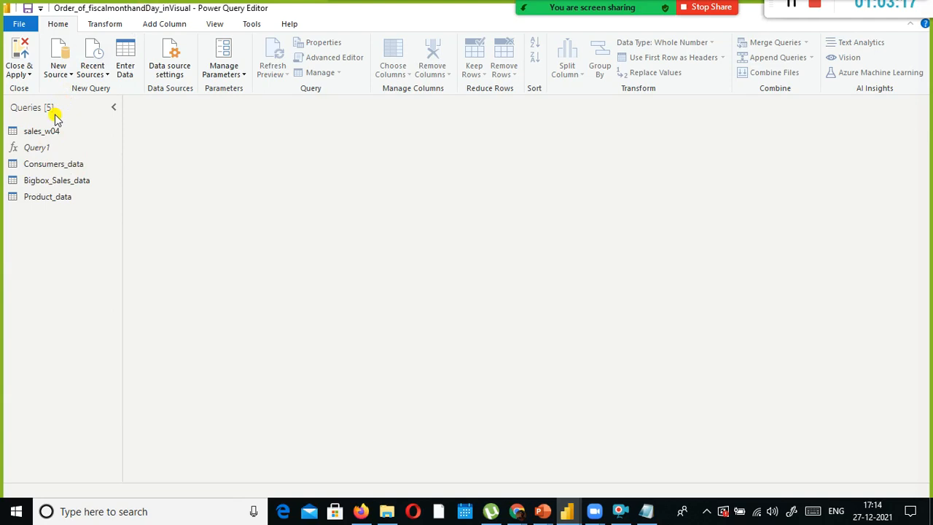
# - Try to delete the Query1 function from the query list
pyautogui.rightClick(37, 149)
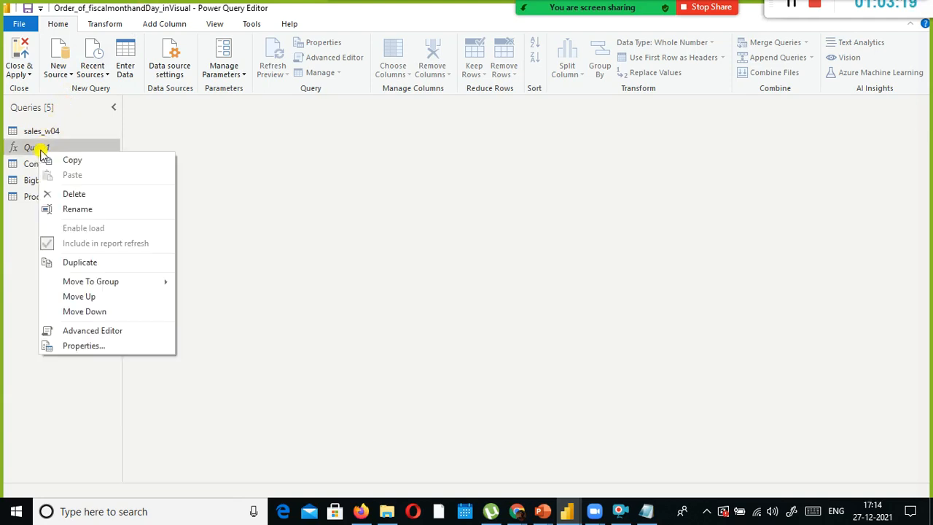
pyautogui.click(109, 194)
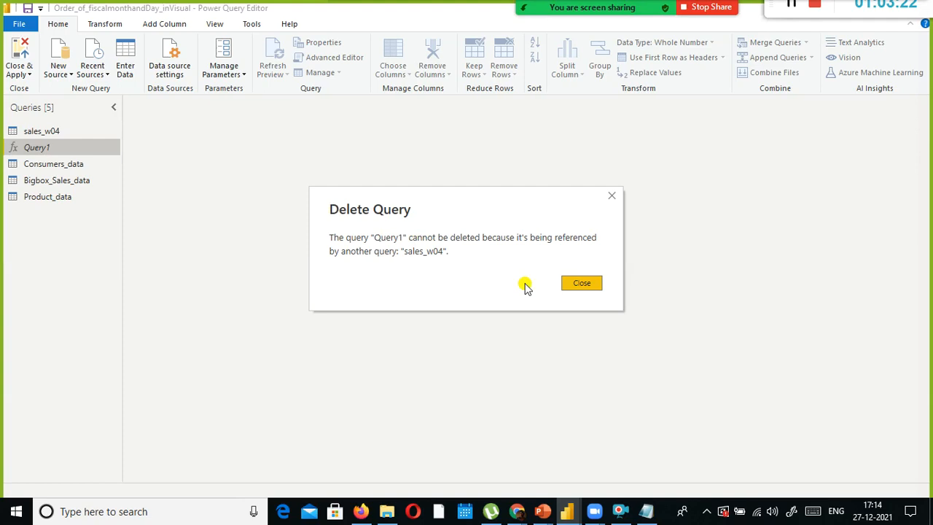
pyautogui.click(572, 286)
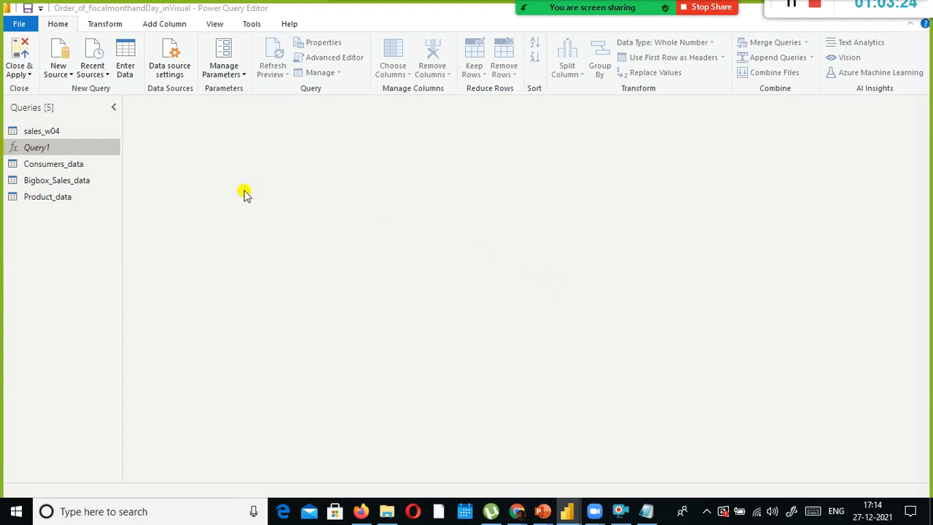
# - Delete the sales_w04 query
pyautogui.rightClick(46, 133)
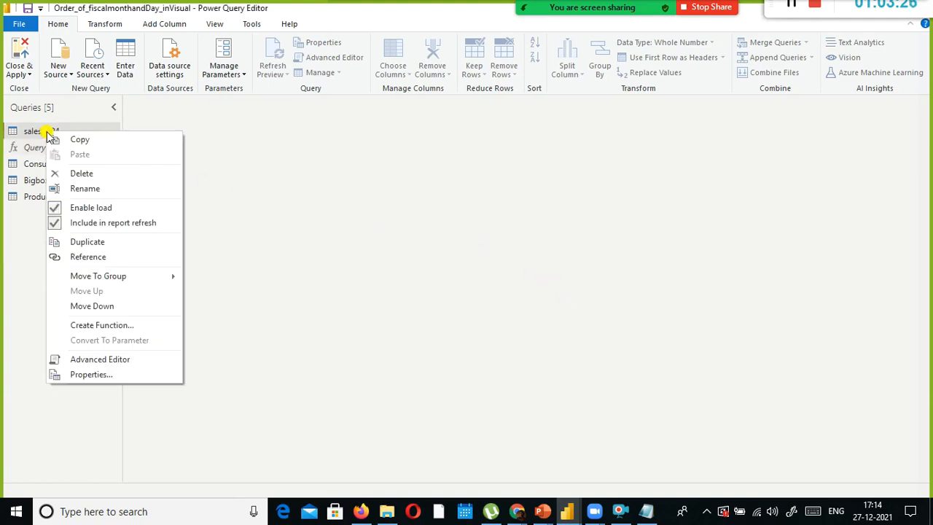
pyautogui.click(81, 172)
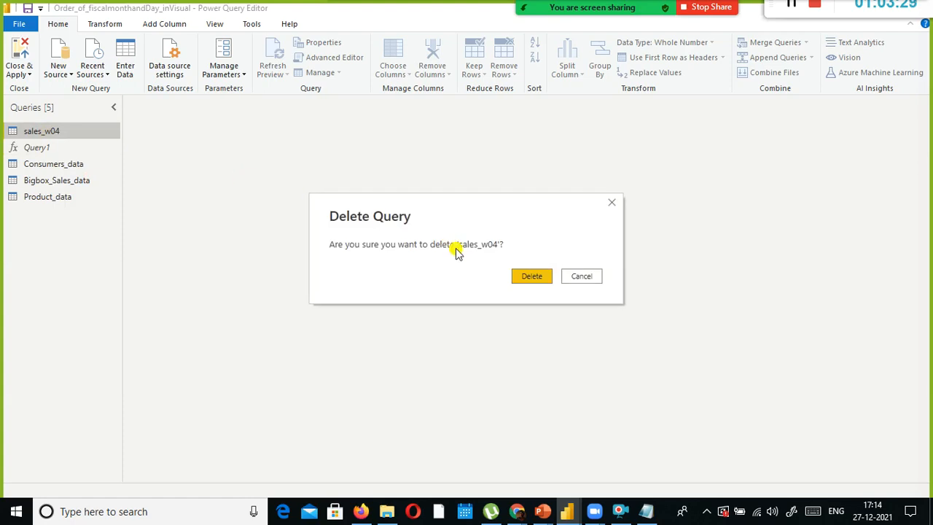
pyautogui.click(531, 276)
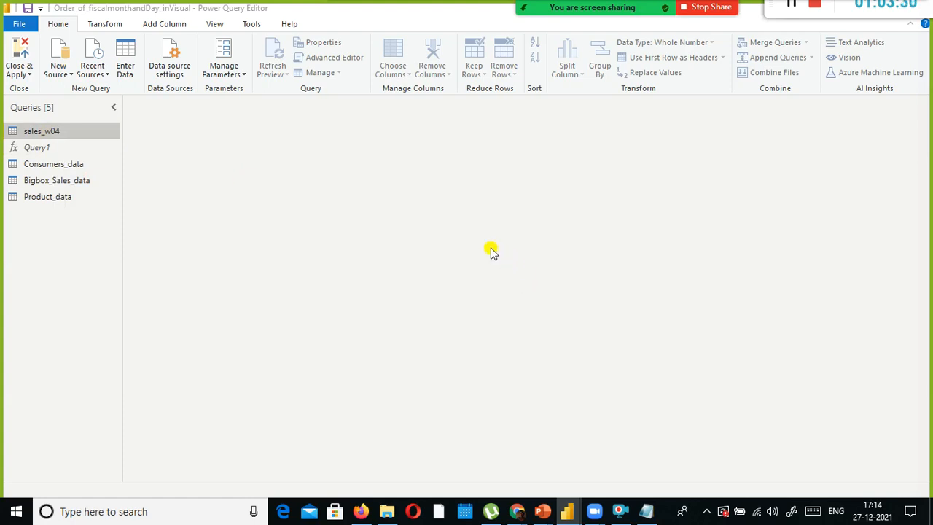
# - Close the Power Query Editor and apply the pending query changes to the report
pyautogui.click(28, 74)
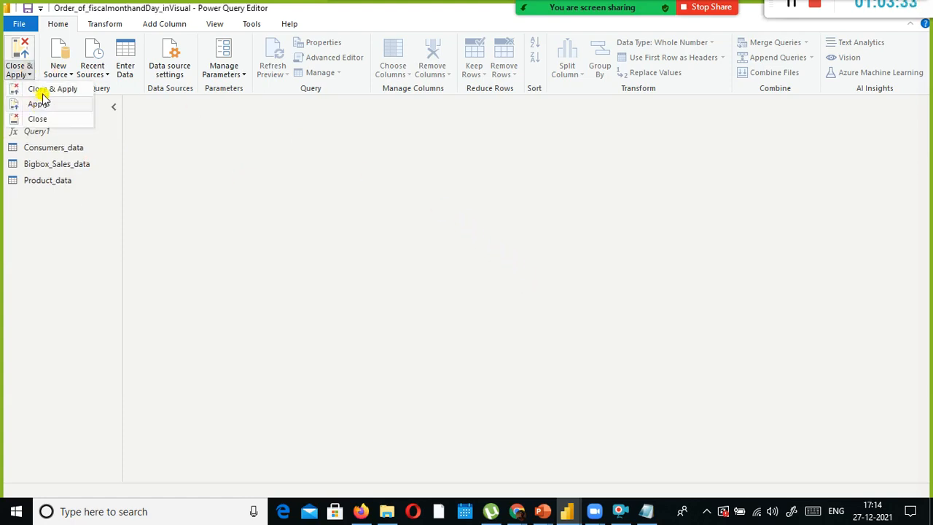
pyautogui.click(47, 90)
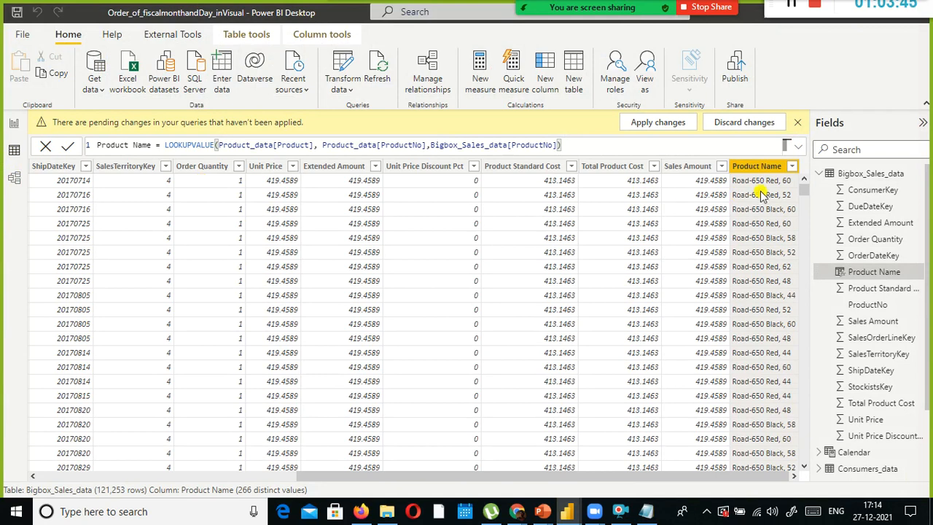
pyautogui.click(684, 125)
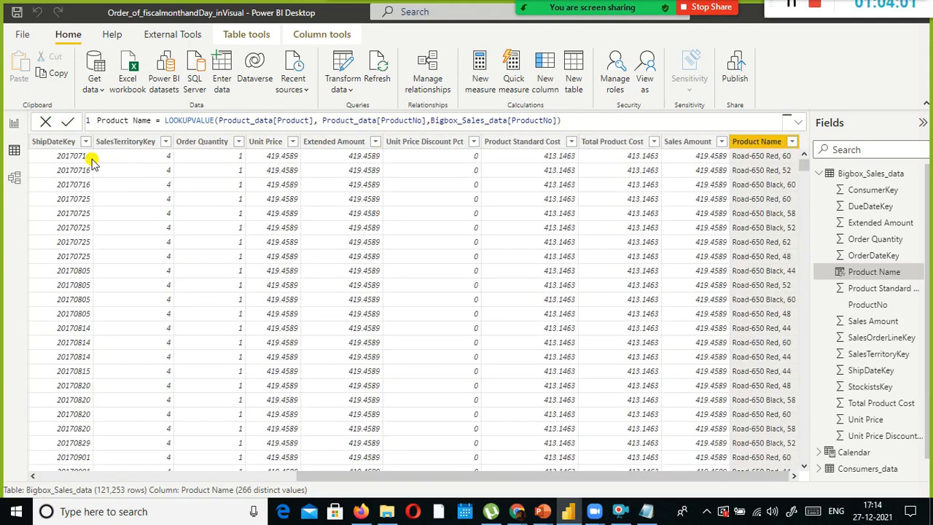
# - Examine the relationship between Bigbox_Sales_data and Product_data in the model diagram, and return to the table data
pyautogui.click(14, 177)
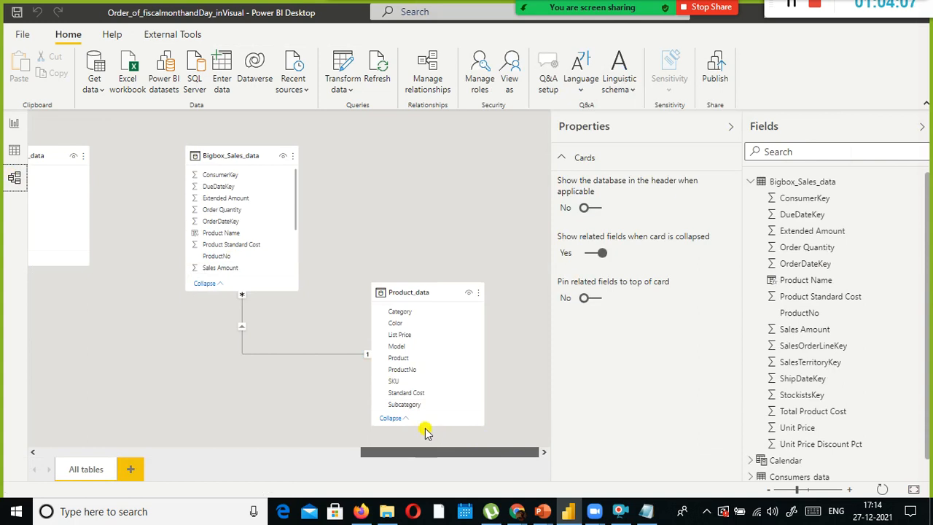
pyautogui.hscroll(-3, 440, 434)
pyautogui.hscroll(3, 443, 423)
pyautogui.hscroll(-4, 316, 416)
pyautogui.hscroll(4, 364, 411)
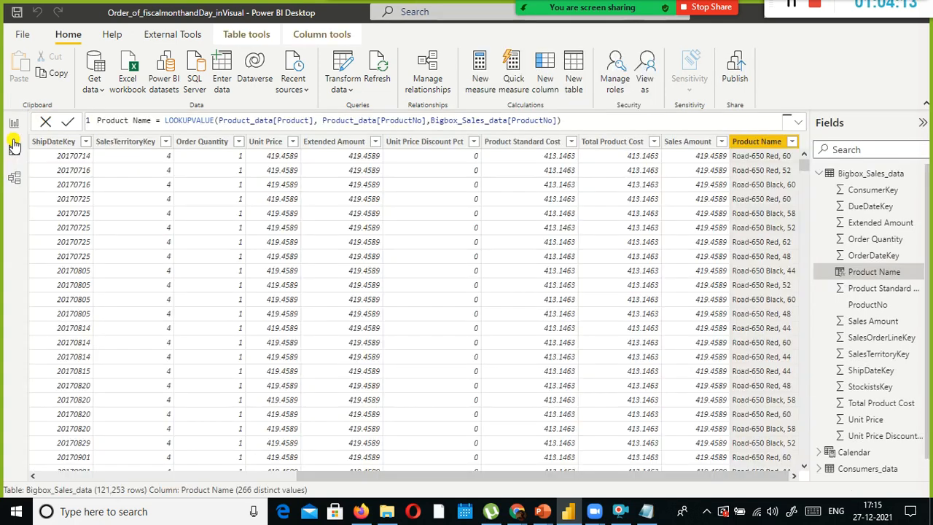
pyautogui.click(14, 150)
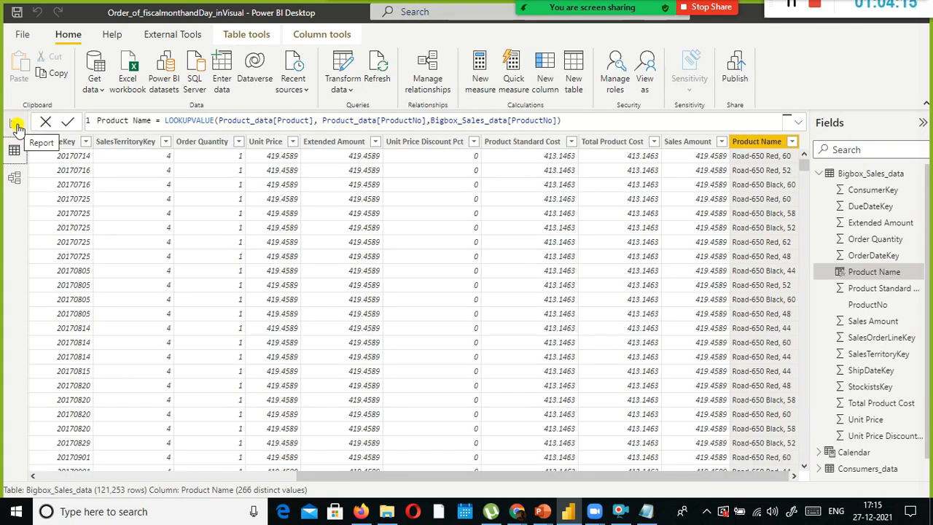
# - Show the report pages and save the report as PowerQueryAssignment_01 in the Data-Files folder
pyautogui.click(14, 123)
pyautogui.click(19, 35)
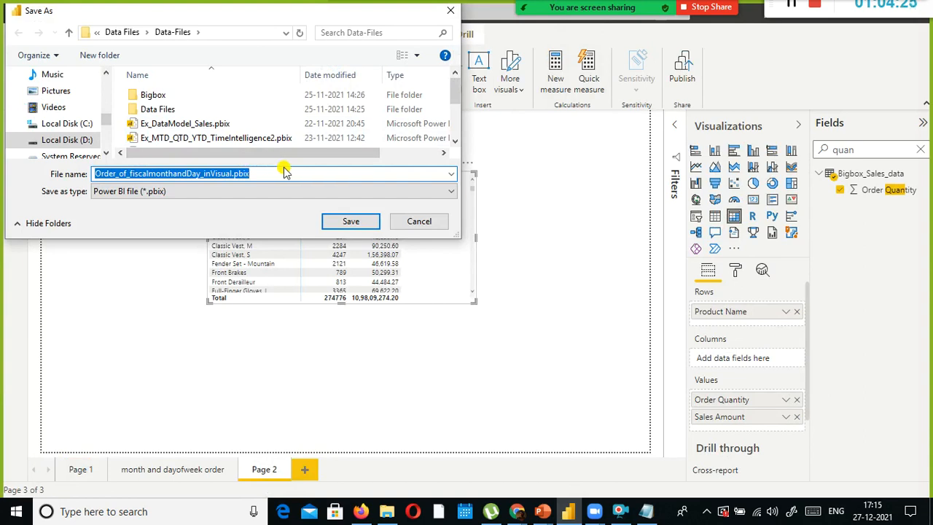
pyautogui.write('PowerQueryAssignment_01')
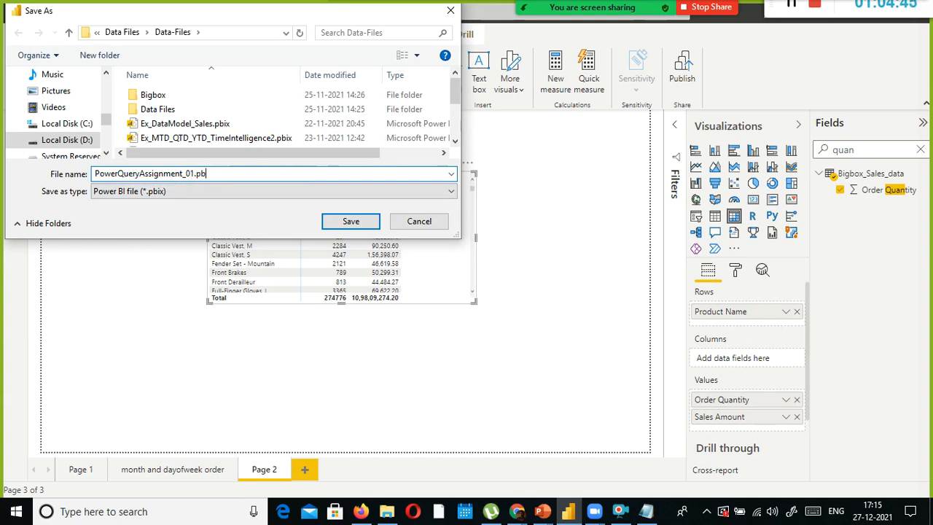
pyautogui.click(310, 3)
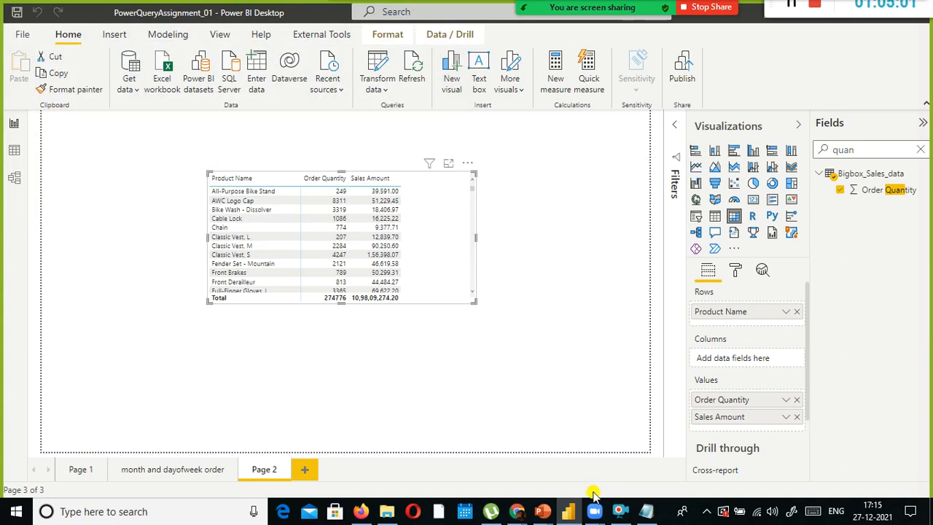
# - Switch to PowerQuery.pptx in PowerPoint, read the column exercises on slide 39, and return to the report in Power BI Desktop
pyautogui.moveTo(543, 509)
pyautogui.click(558, 470)
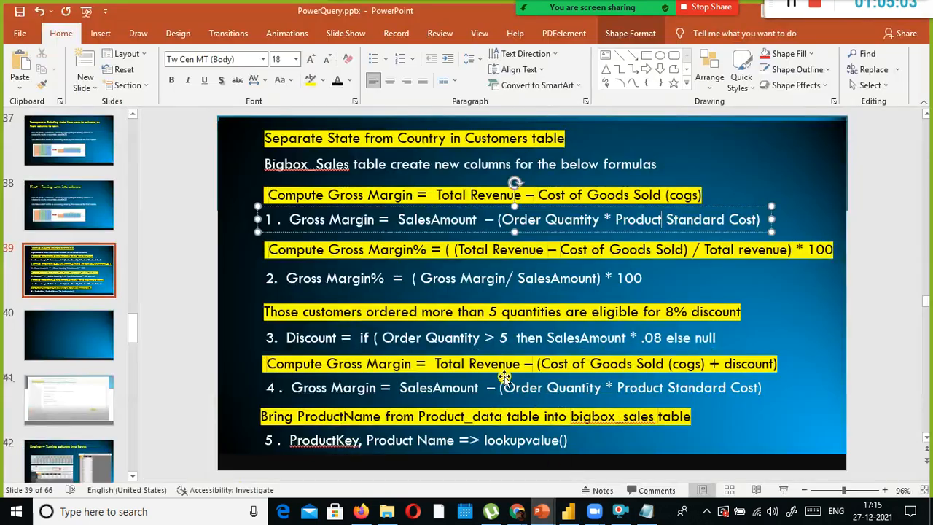
pyautogui.click(192, 270)
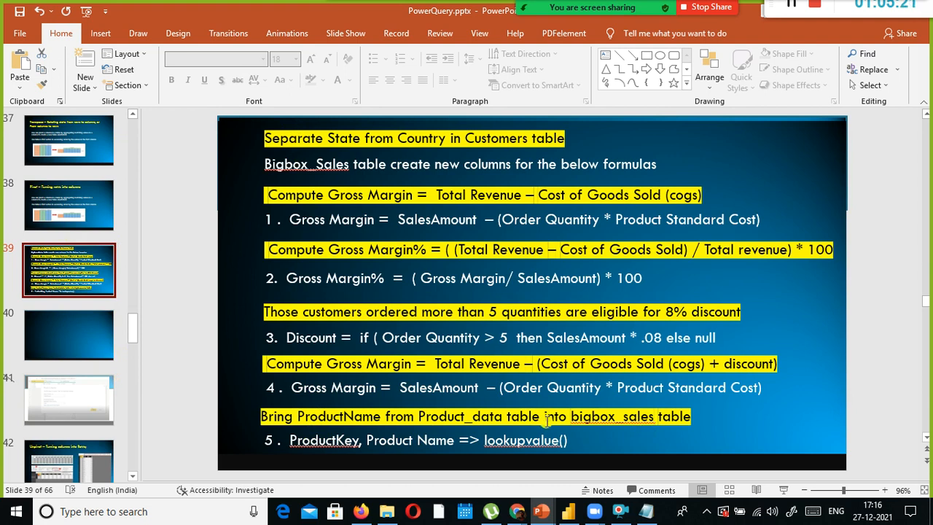
pyautogui.click(567, 510)
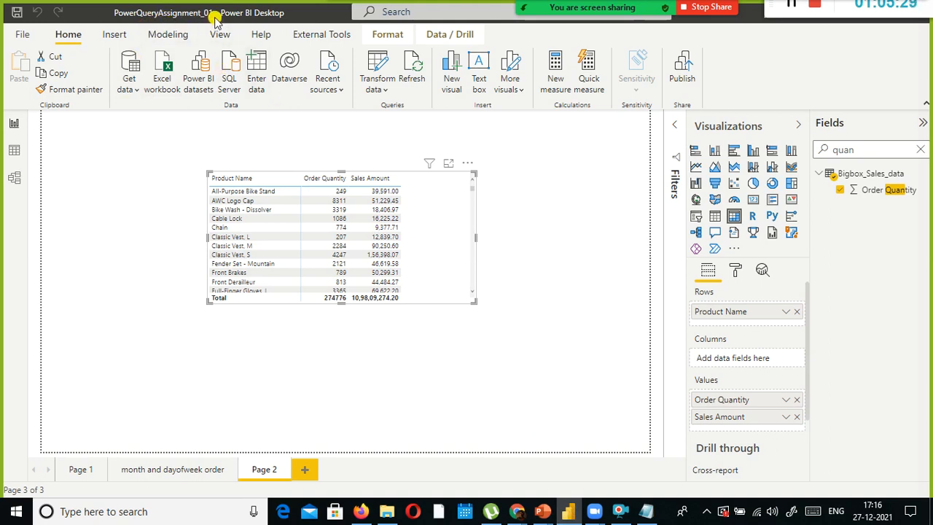
pyautogui.hotkey('alt', 'Tab')
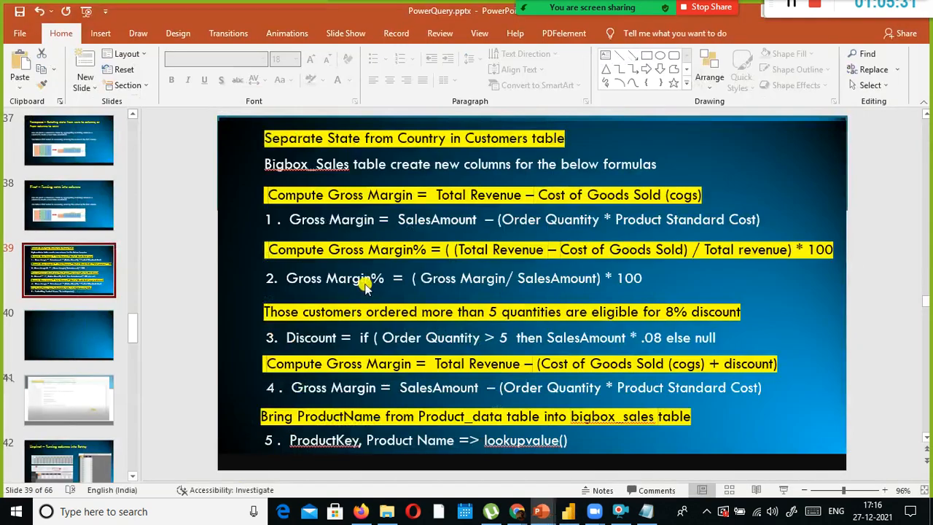
pyautogui.hotkey('alt', 'Tab')
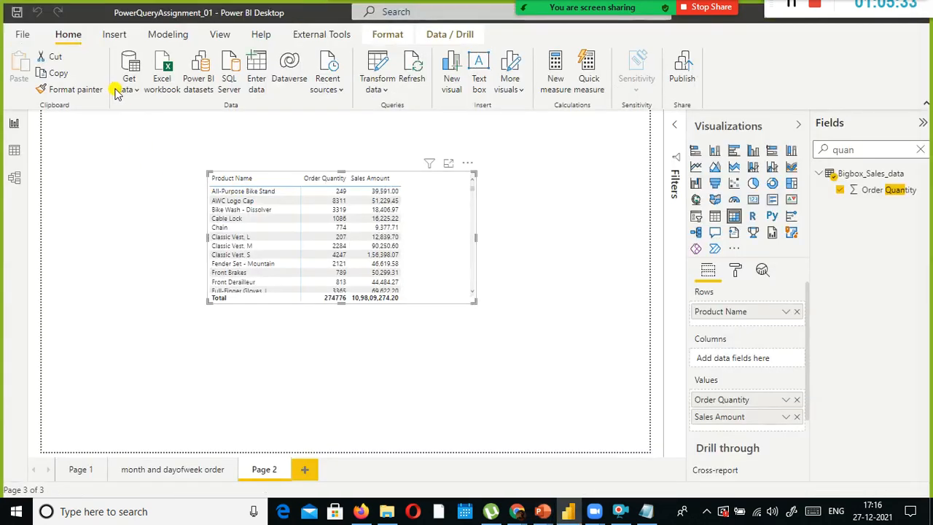
pyautogui.hotkey('alt', 'Tab')
pyautogui.hotkey('alt', 'Tab')
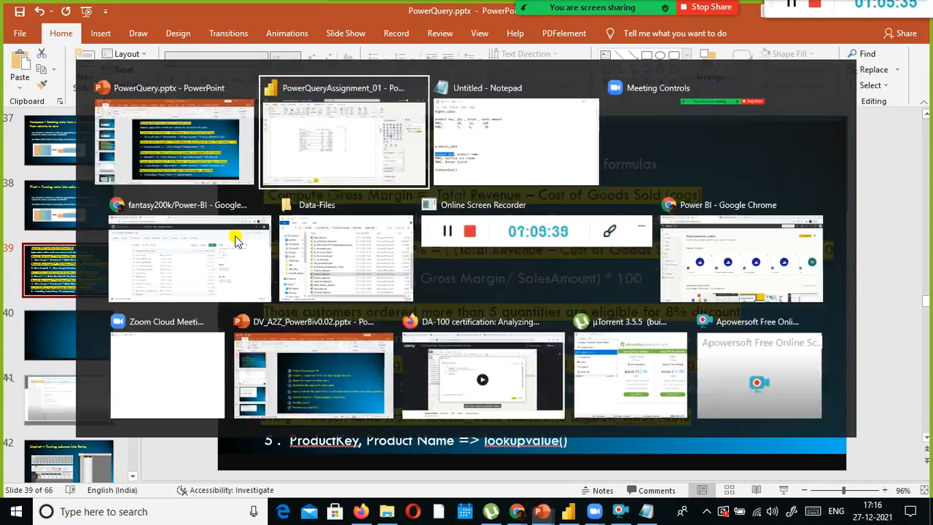
pyautogui.hotkey('alt', 'Tab')
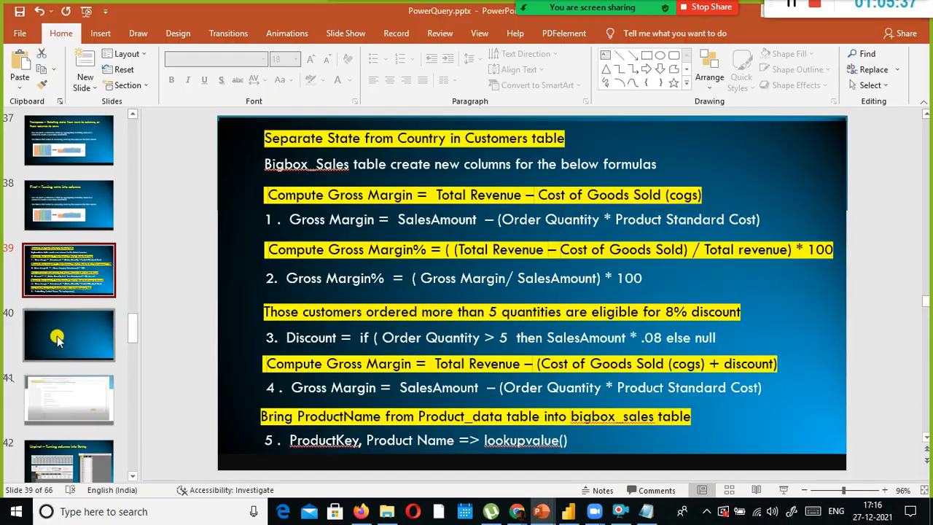
pyautogui.hotkey('alt', 'Tab')
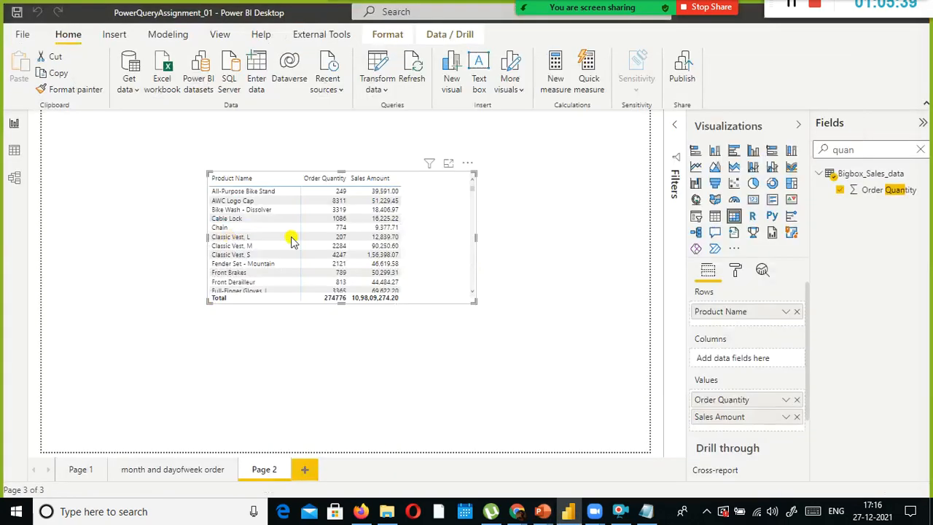
pyautogui.click(345, 342)
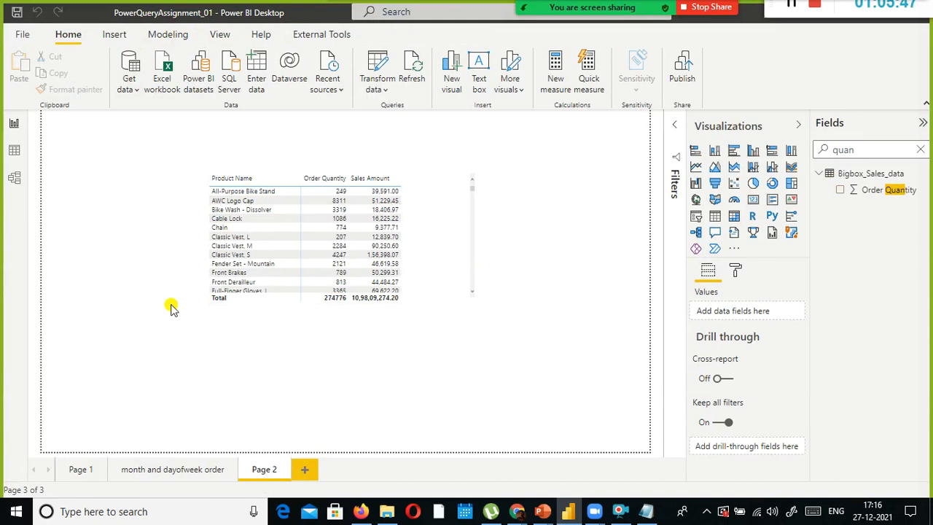
# - Review exercise 1's Gross Margin formula on PowerPoint slide 39 alongside the report, and finish in Power BI Desktop
pyautogui.hotkey('alt', 'Tab')
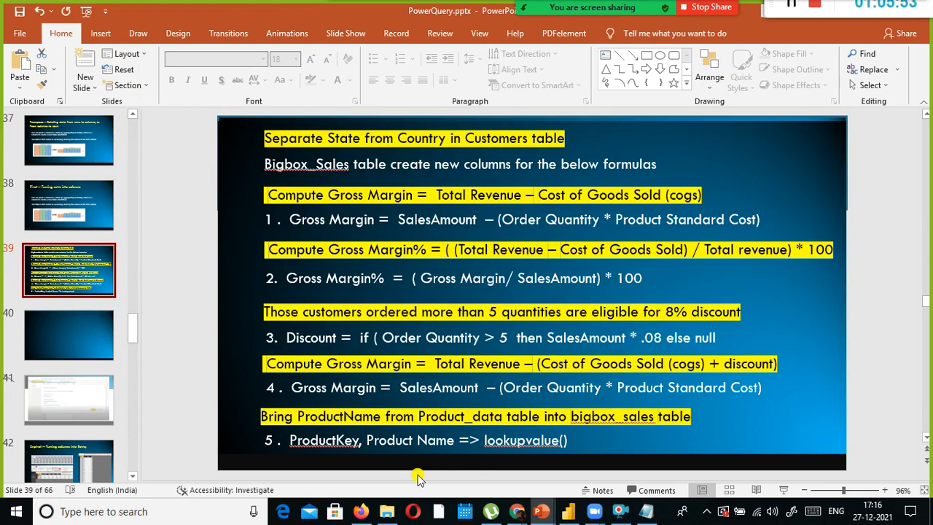
pyautogui.hotkey('alt', 'Tab')
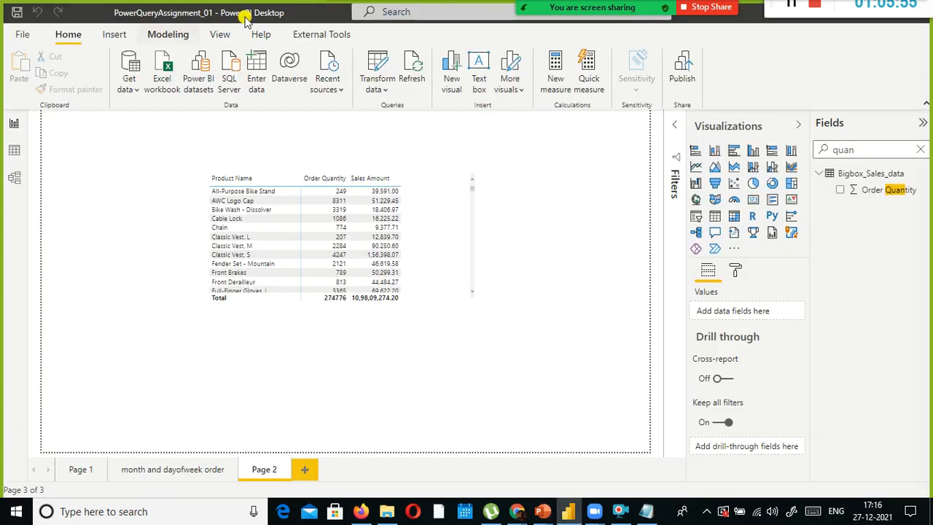
pyautogui.hotkey('alt', 'Tab')
pyautogui.click(77, 339)
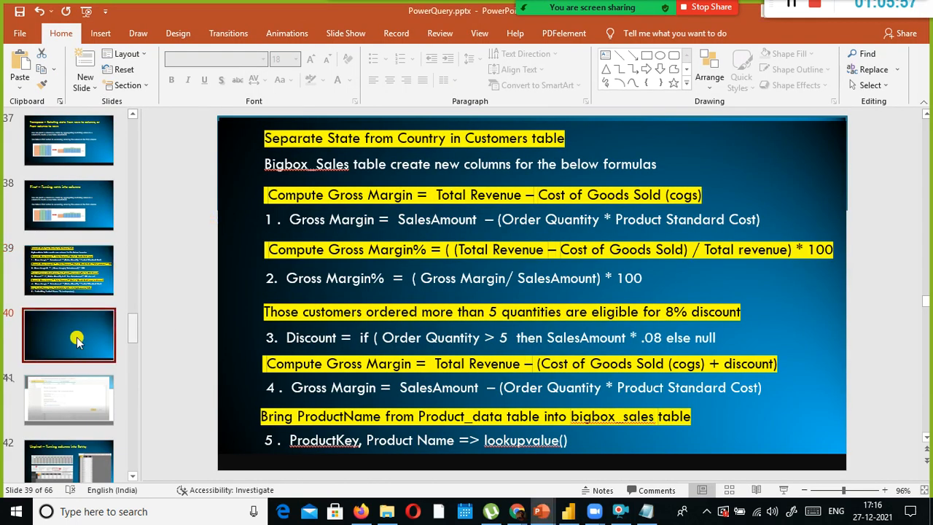
pyautogui.hotkey('alt', 'Tab')
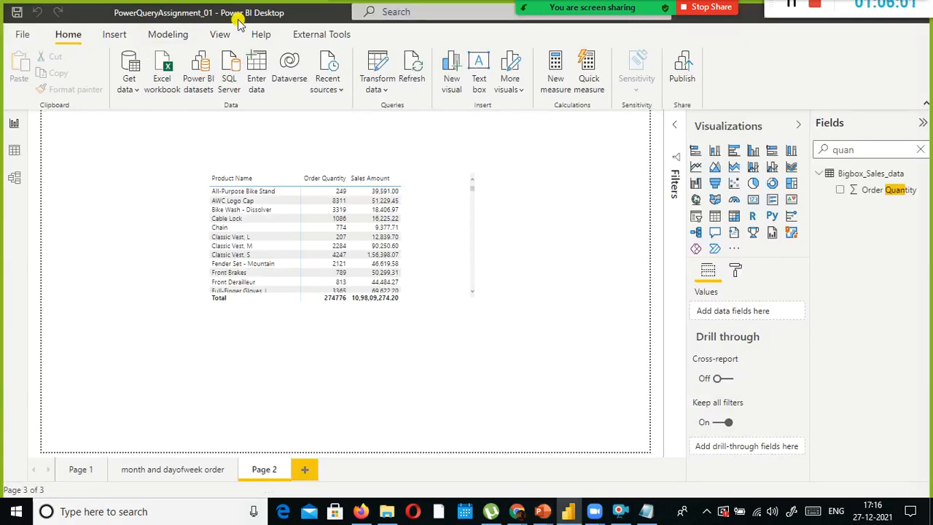
pyautogui.hotkey('alt', 'Tab')
pyautogui.click(77, 294)
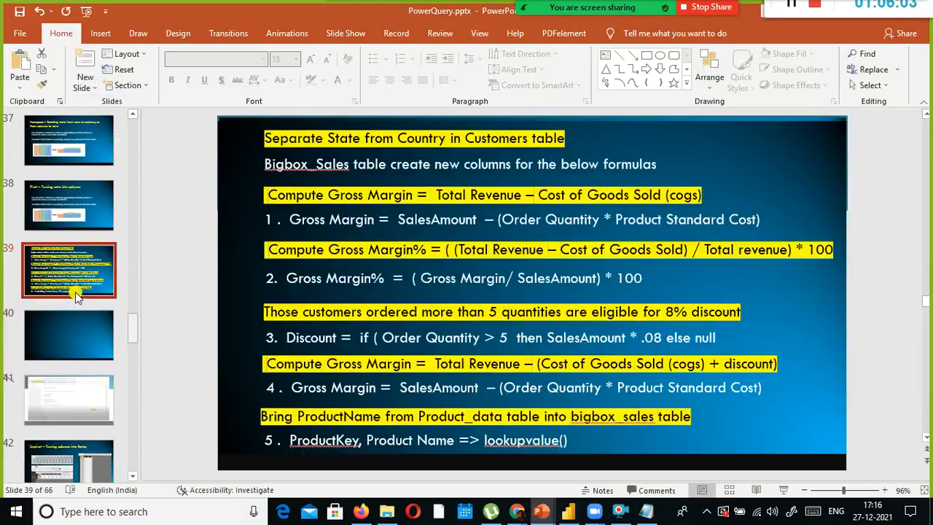
pyautogui.hotkey('alt', 'Tab')
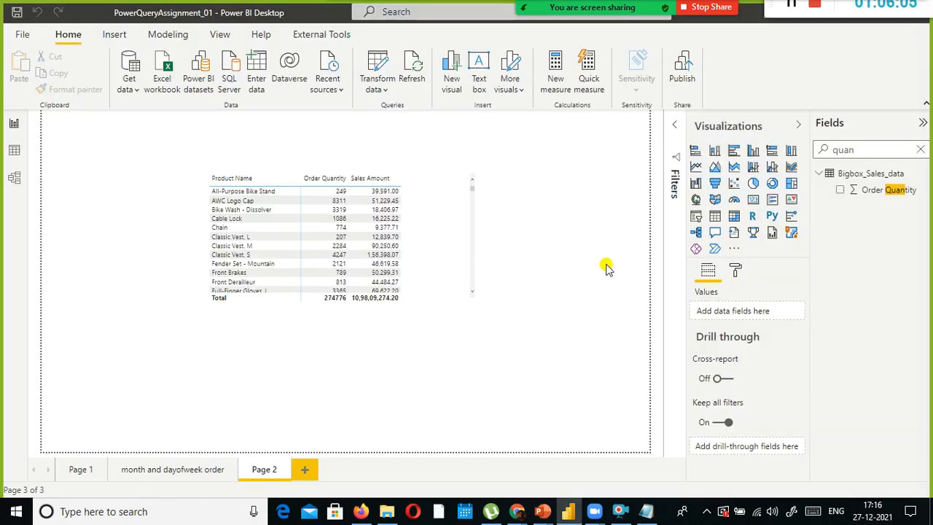
pyautogui.hotkey('alt', 'Tab')
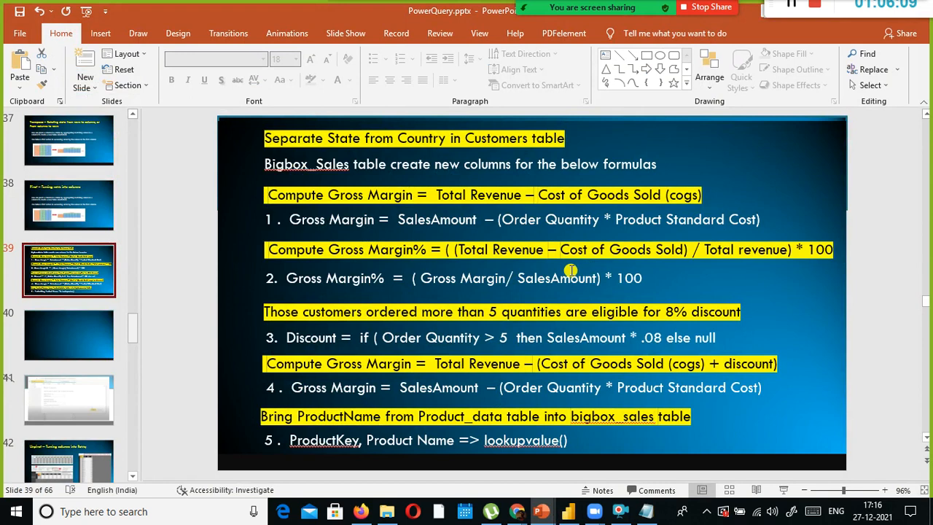
pyautogui.hotkey('alt', 'Tab')
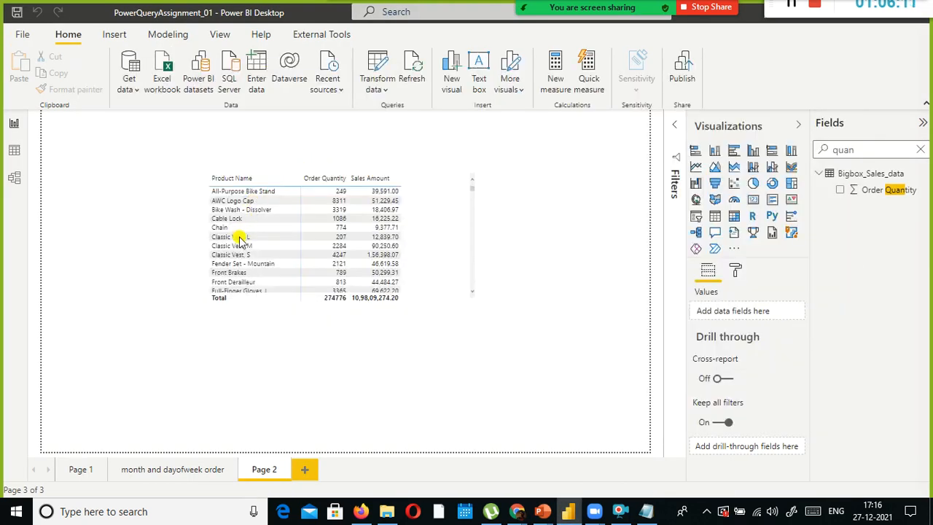
pyautogui.hotkey('alt', 'Tab')
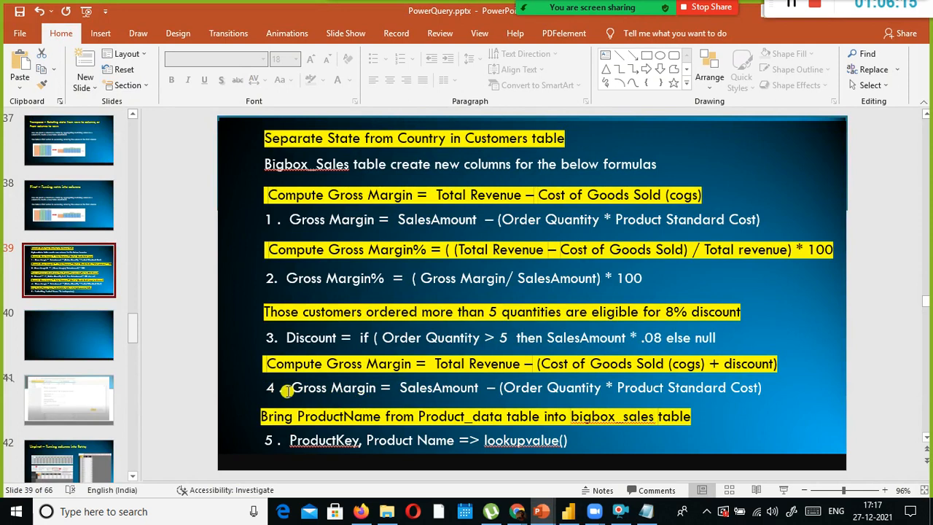
pyautogui.click(355, 219)
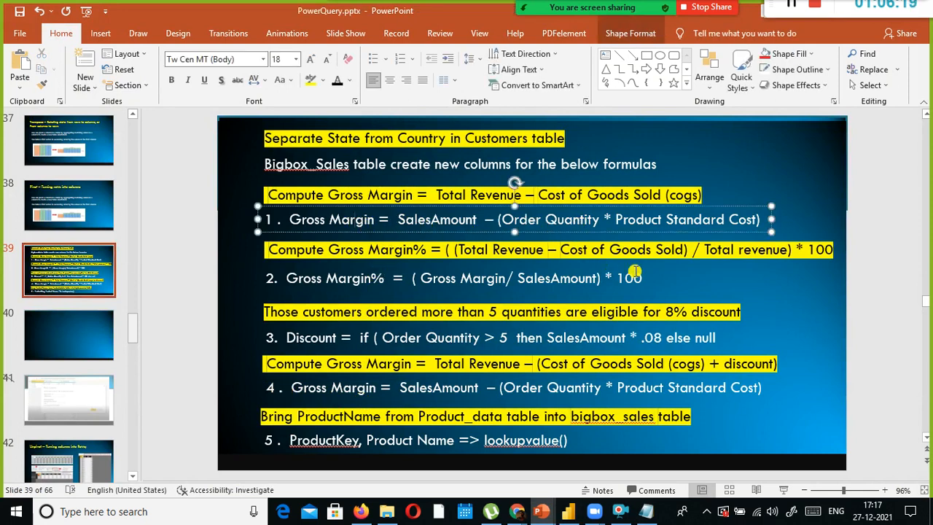
pyautogui.click(569, 513)
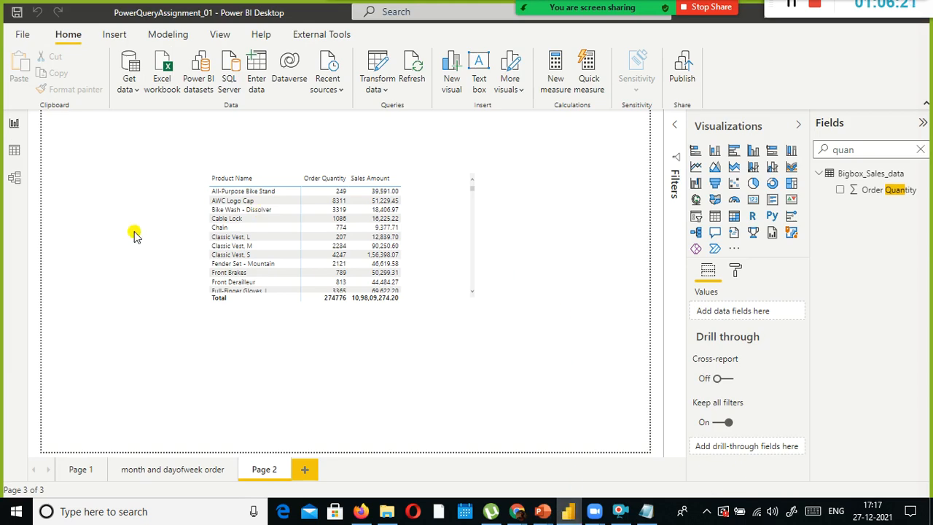
# - Add a new calculated column to the Bigbox_Sales_data table and name it Gross Margin, following exercise 1 on PowerPoint slide 39
pyautogui.click(15, 149)
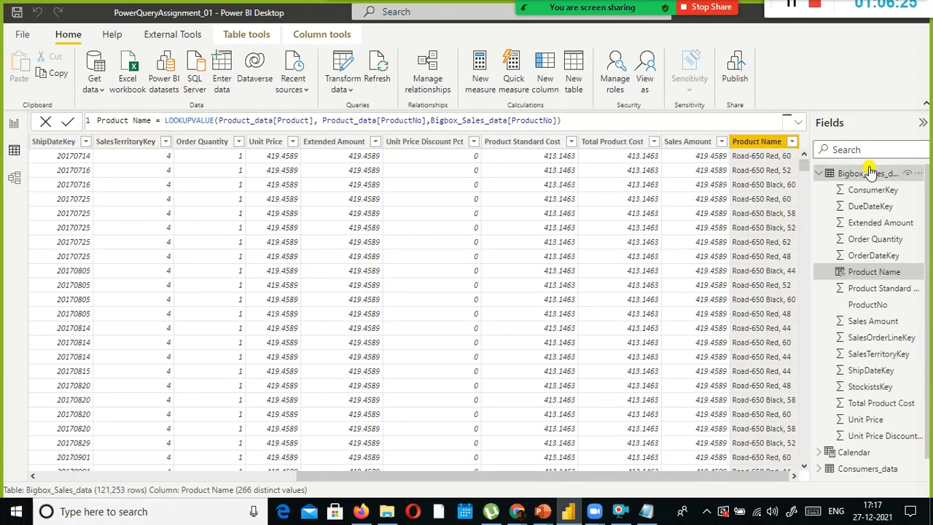
pyautogui.click(845, 175)
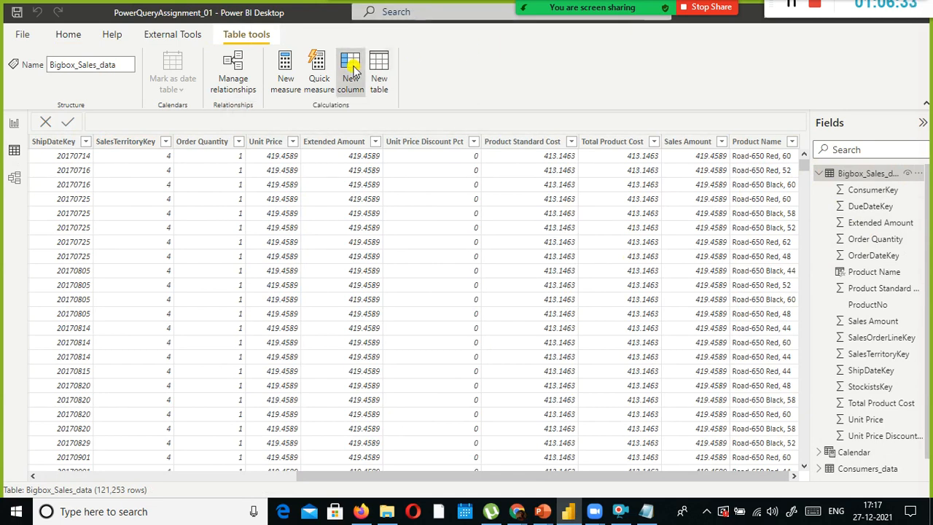
pyautogui.hotkey('alt', 'Tab')
pyautogui.click(313, 226)
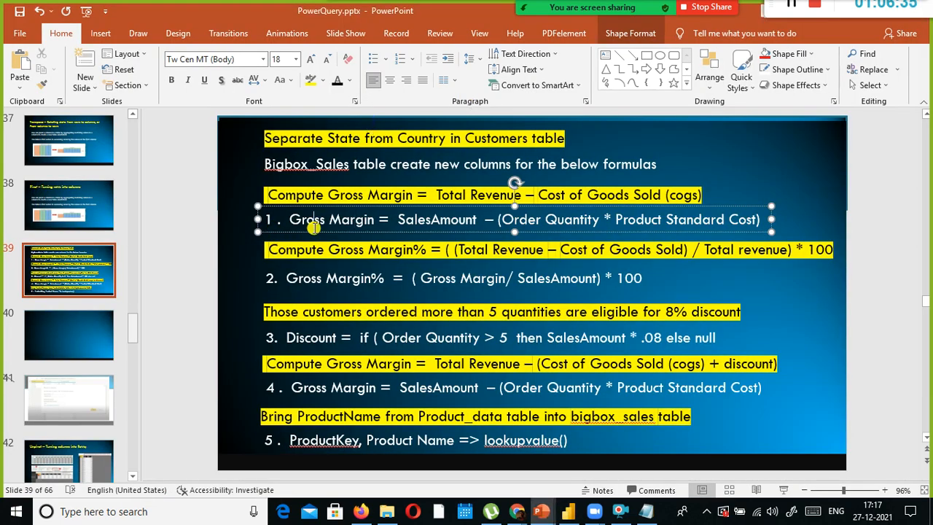
pyautogui.moveTo(291, 220); pyautogui.dragTo(382, 219)
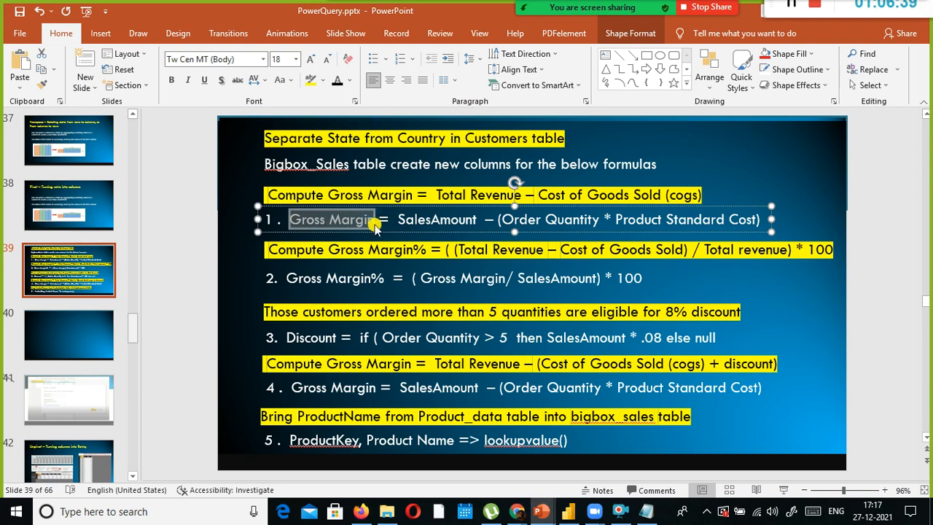
pyautogui.hotkey('alt', 'Tab')
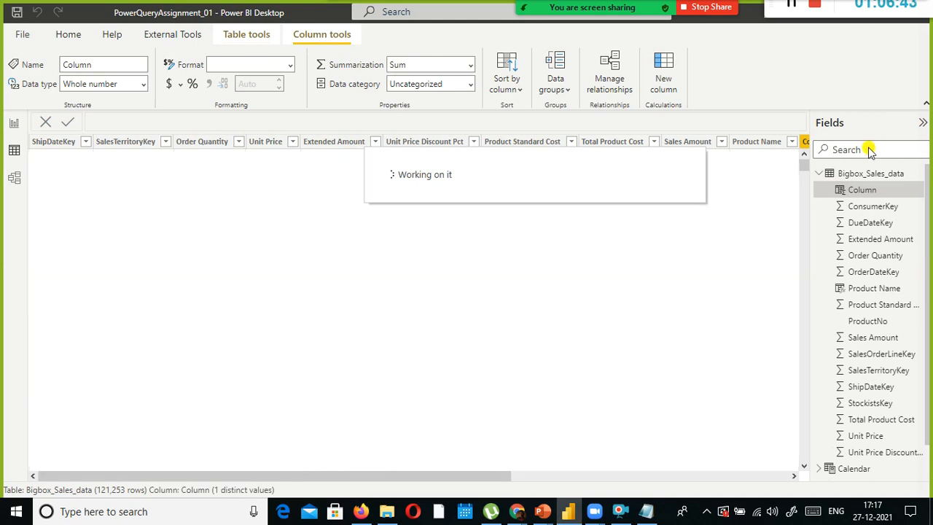
pyautogui.click(138, 120)
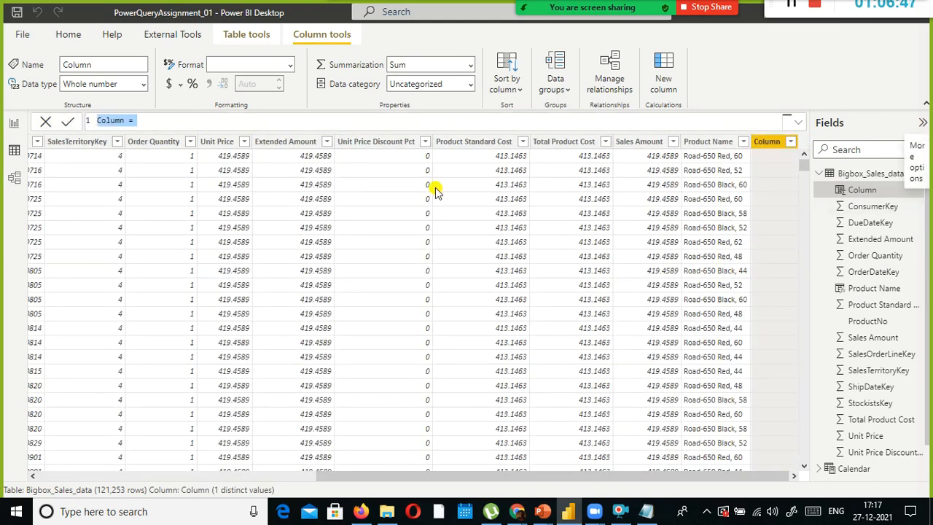
pyautogui.click(310, 125)
pyautogui.hotkey('ctrl', 'a')
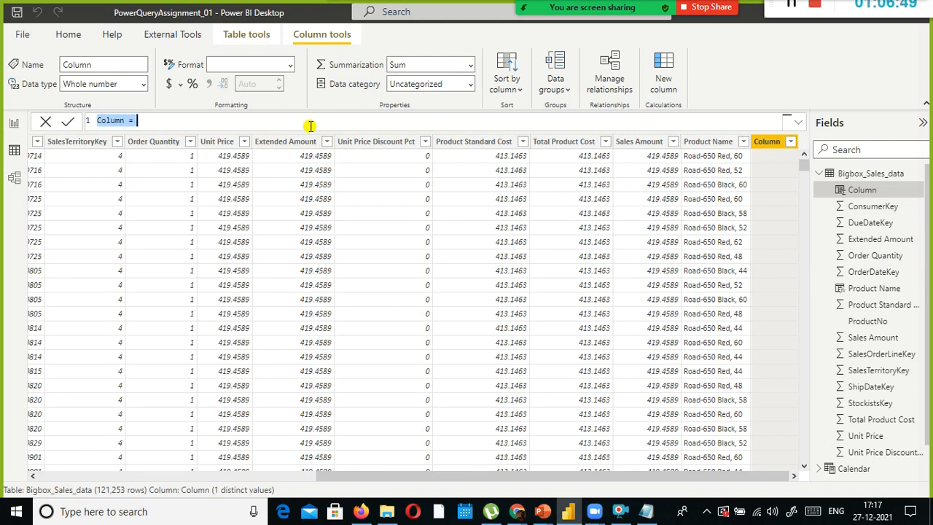
pyautogui.write('Gross Margin')
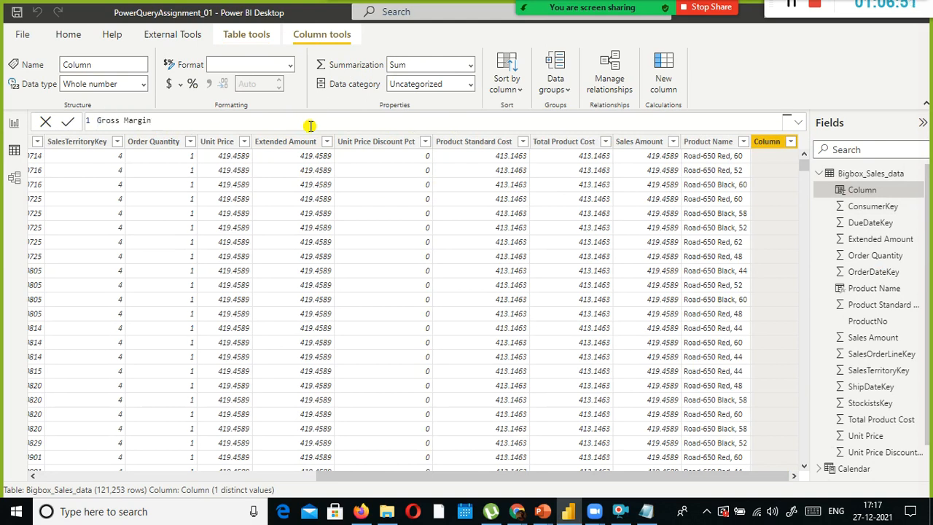
# - Check exercise 1 on the PowerPoint slide, and in Power BI Desktop start the Gross Margin formula with Bigbox_Sales_data[Sales Amount] - (
pyautogui.hotkey('alt', 'Tab')
pyautogui.click(348, 219)
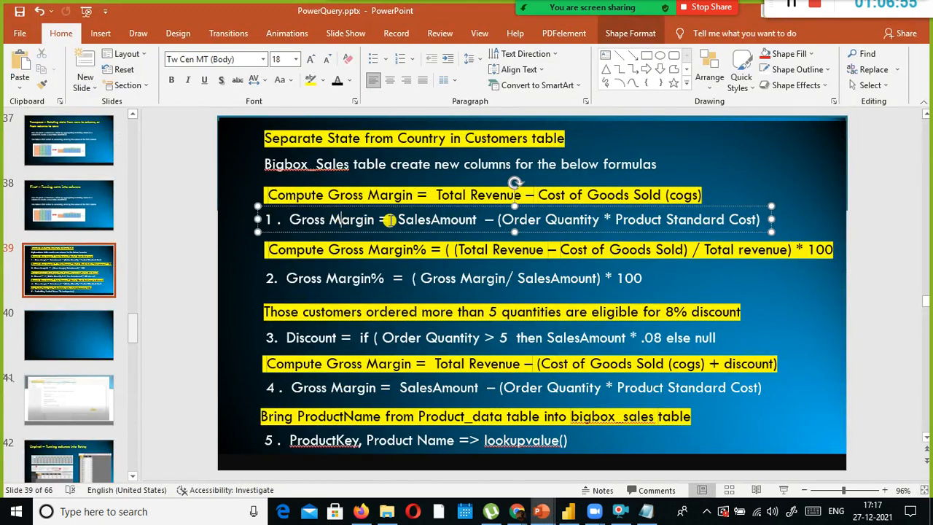
pyautogui.hotkey('alt', 'Tab')
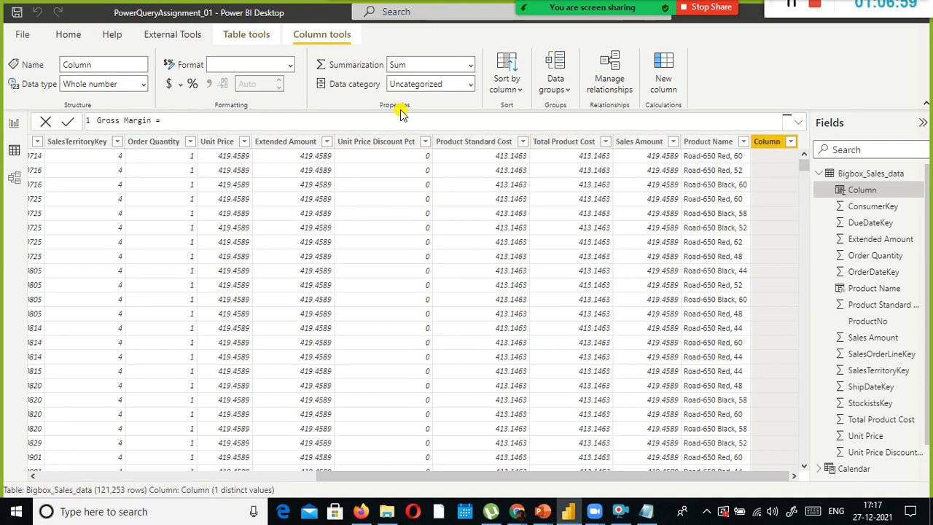
pyautogui.write('Am')
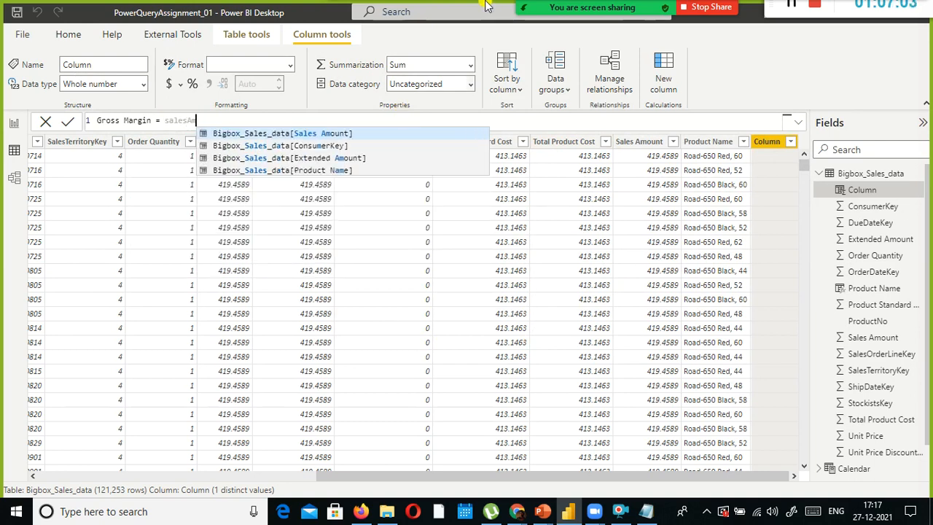
pyautogui.press('Escape')
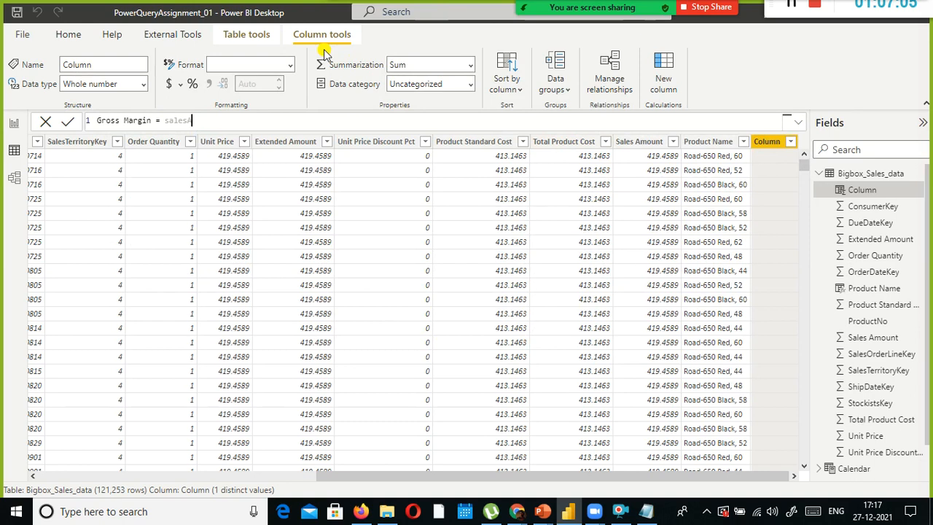
pyautogui.write('A')
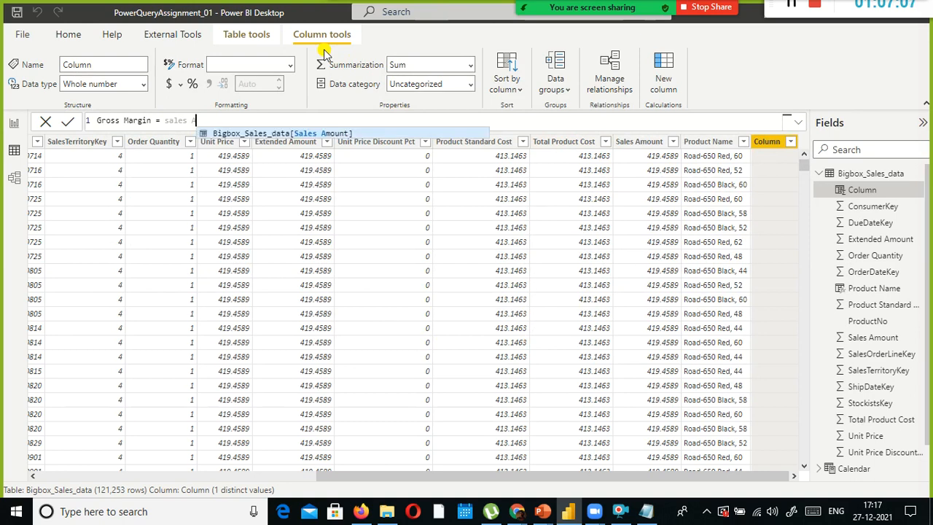
pyautogui.click(359, 4)
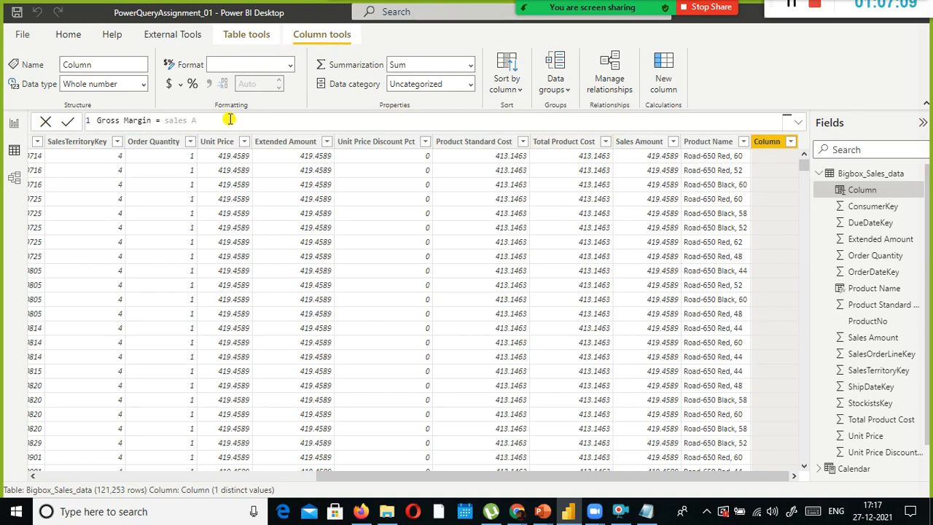
pyautogui.click(255, 138)
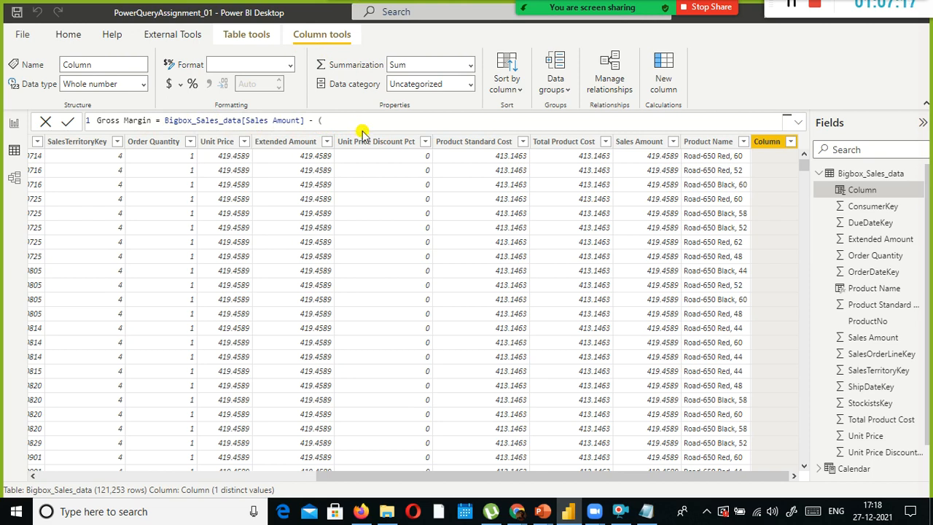
# - Consult the PowerPoint slide and complete the Gross Margin formula's parentheses with Bigbox_Sales_data[Order Quantity] * Bigbox_Sales_data[Product Standard Cost]
pyautogui.hotkey('alt', 'Tab')
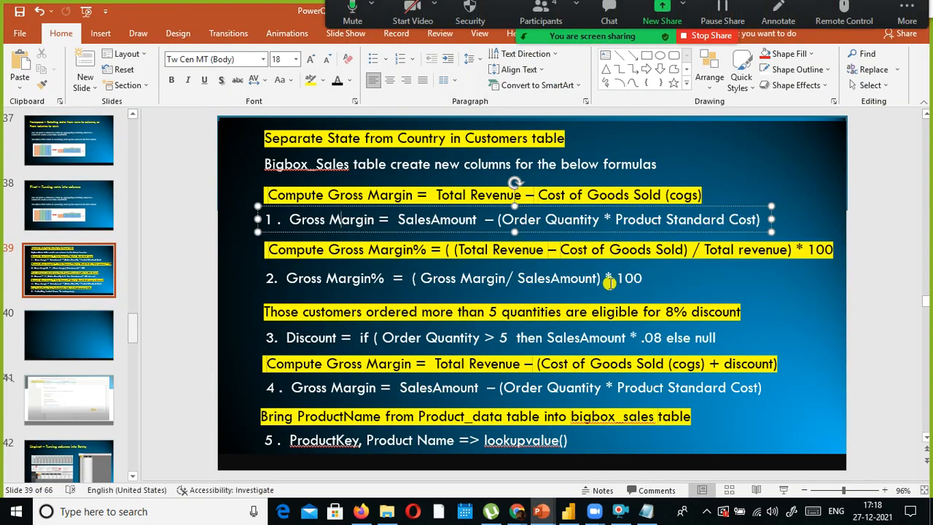
pyautogui.hotkey('alt', 'Tab')
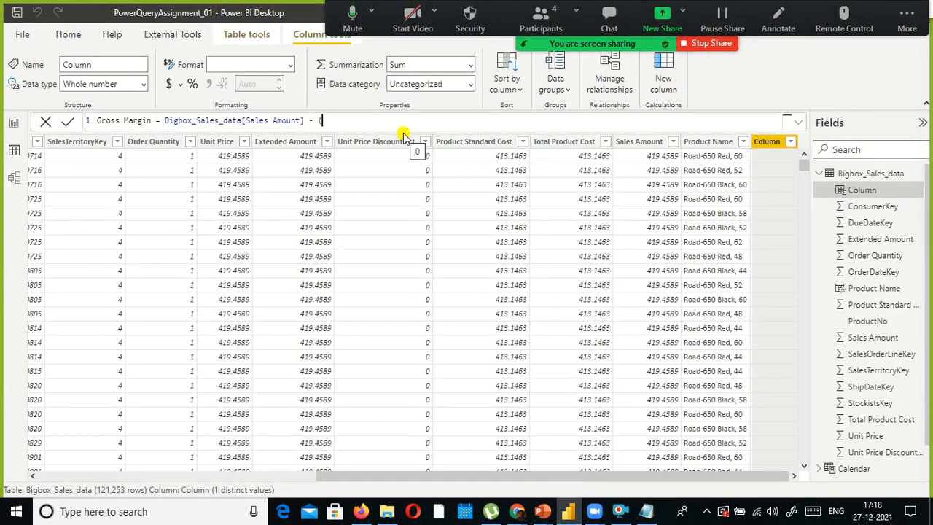
pyautogui.write('der')
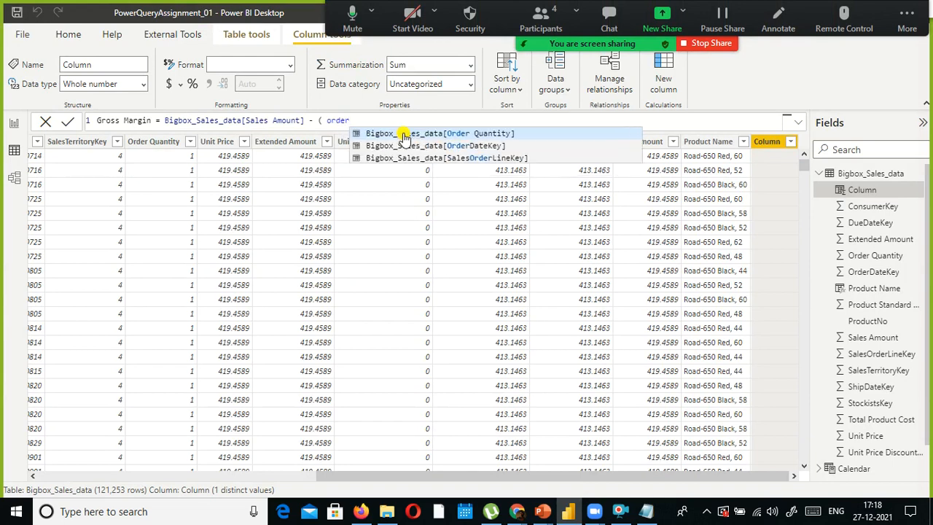
pyautogui.click(403, 134)
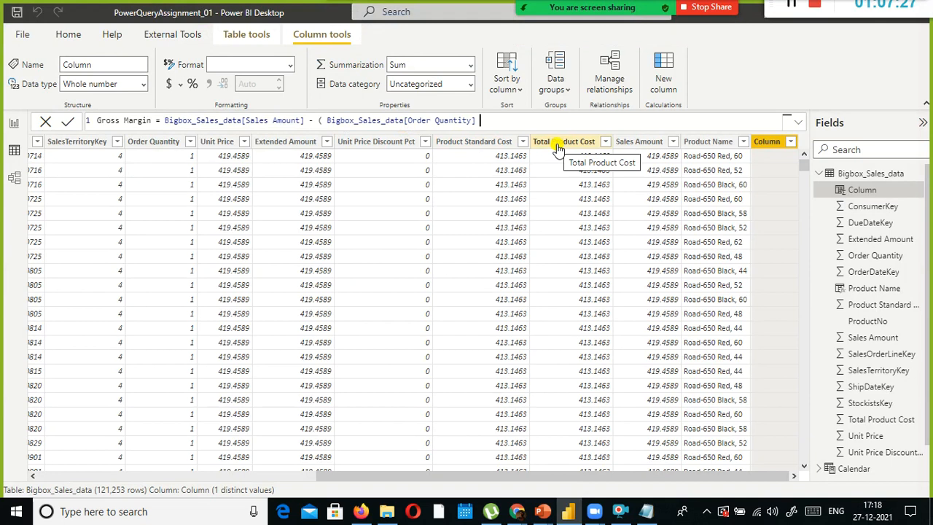
pyautogui.write('*')
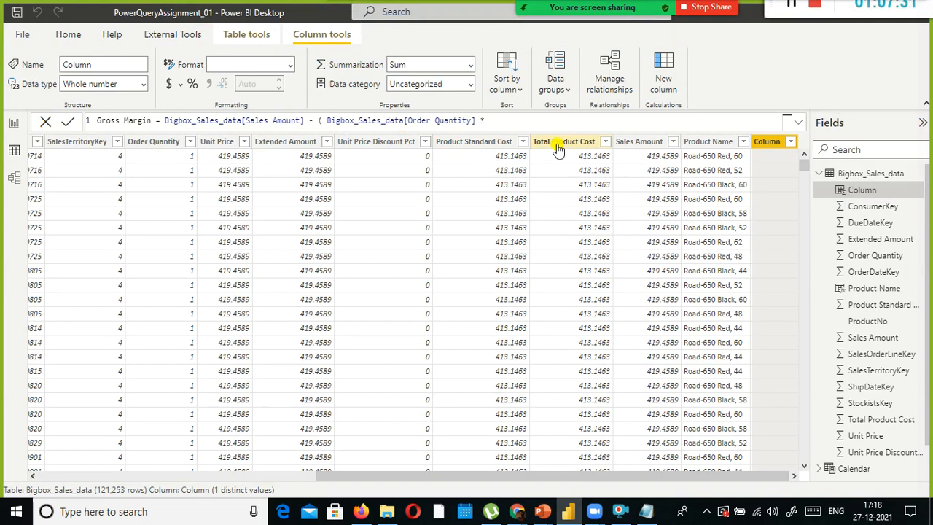
pyautogui.hotkey('alt', 'Tab')
pyautogui.hotkey('alt', 'Tab')
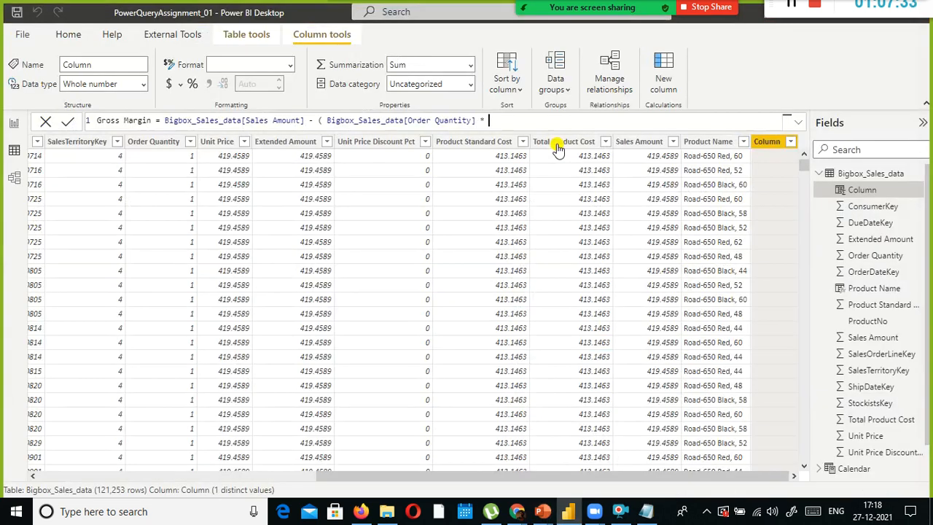
pyautogui.write('product')
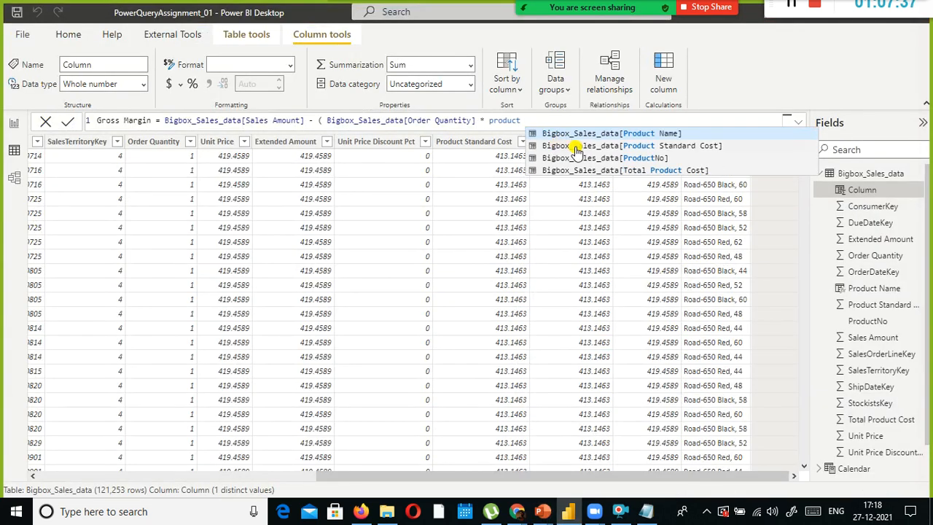
pyautogui.click(572, 146)
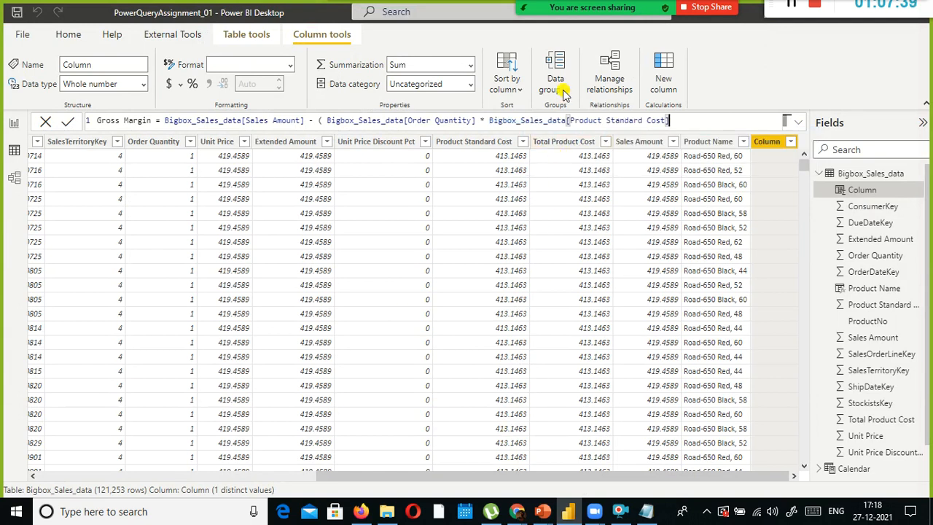
pyautogui.write(')')
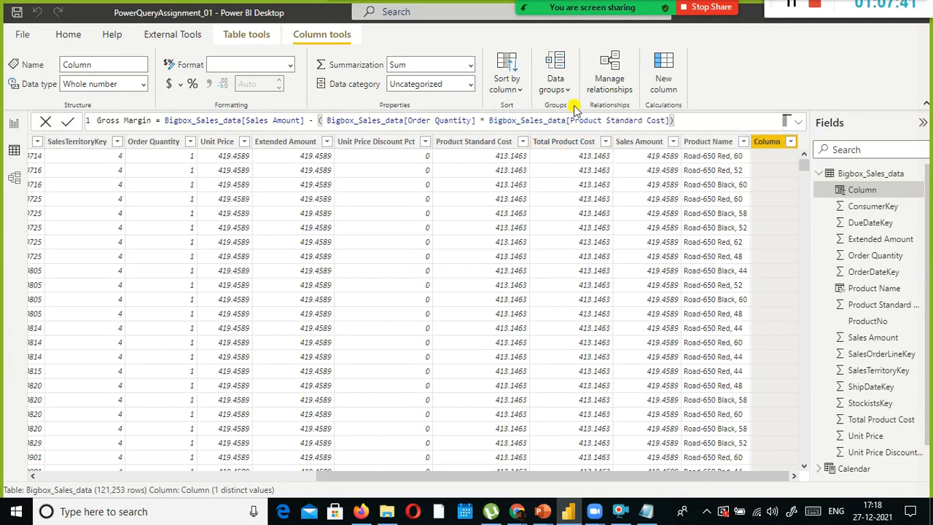
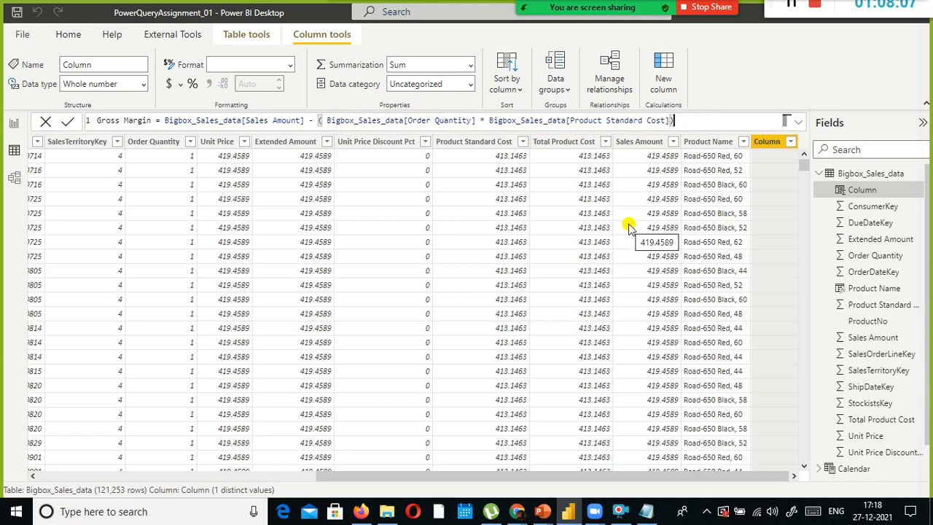
# - Switch to Notepad, add the line "bodmas rule" above products_data, and return to Power BI Desktop
pyautogui.click(646, 511)
pyautogui.click(440, 332)
pyautogui.write('bodmas rule')
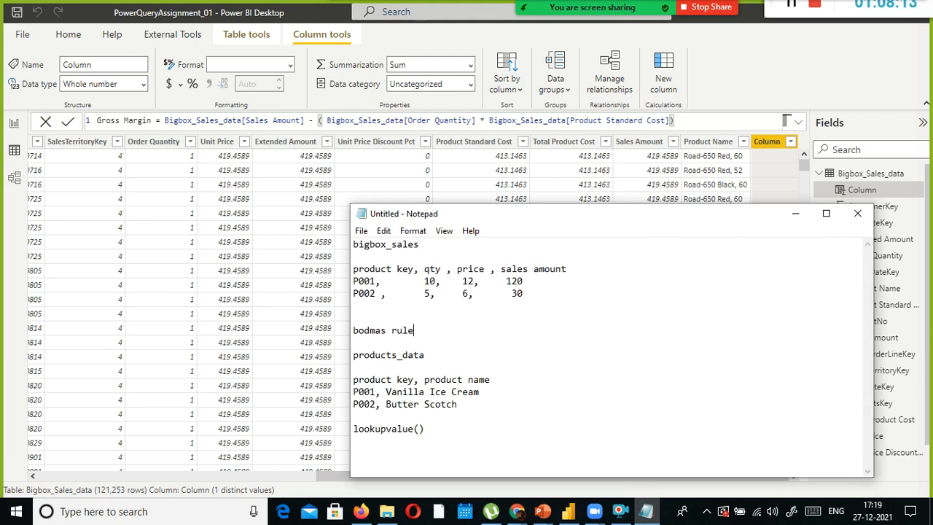
pyautogui.hotkey('alt', 'Tab')
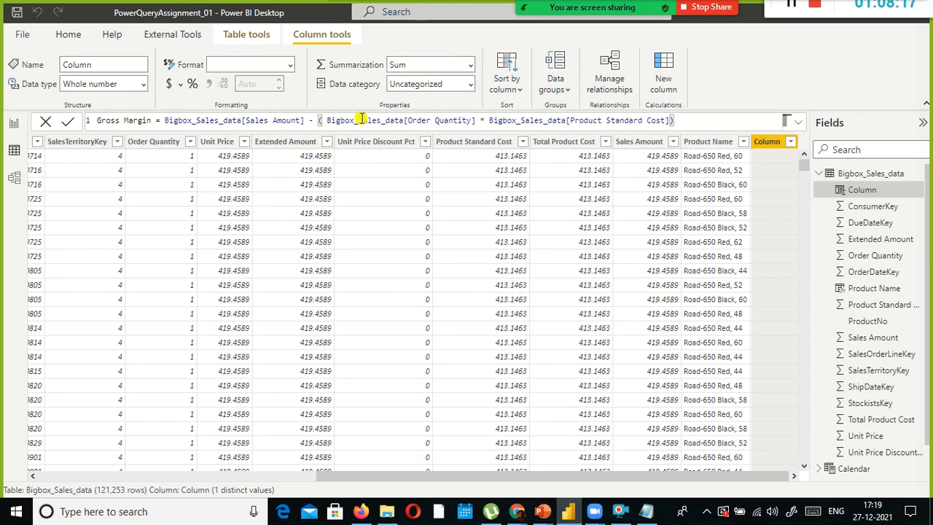
# - Review and commit the Gross Margin formula, and check the calculated values in the first table rows
pyautogui.click(326, 123)
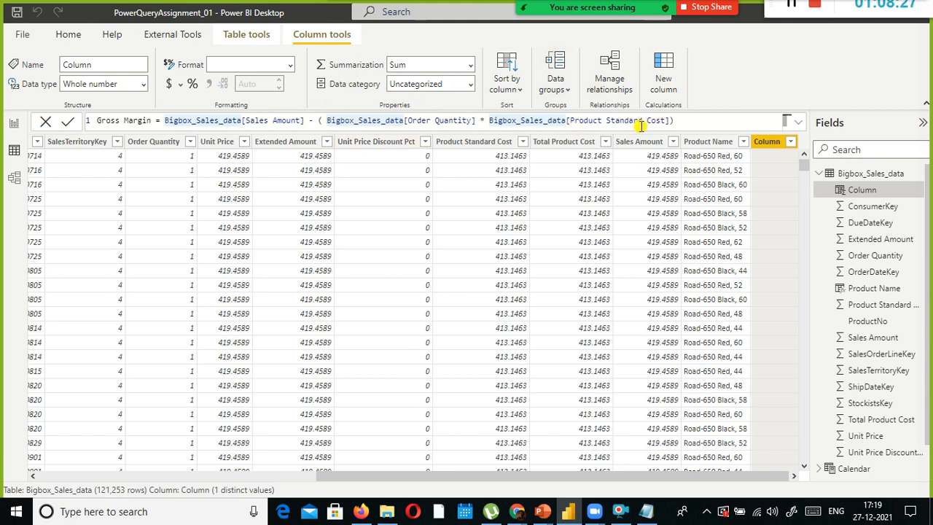
pyautogui.write(')')
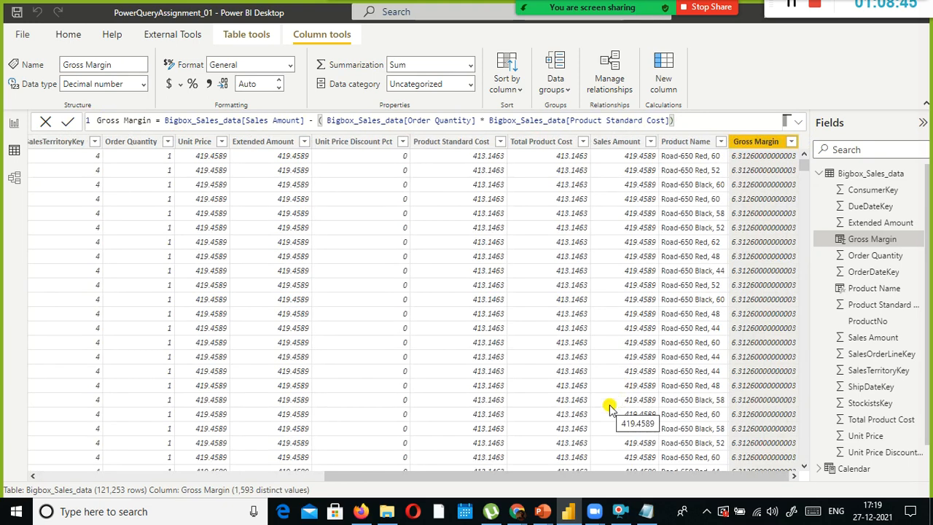
pyautogui.scroll(-2, 763, 280)
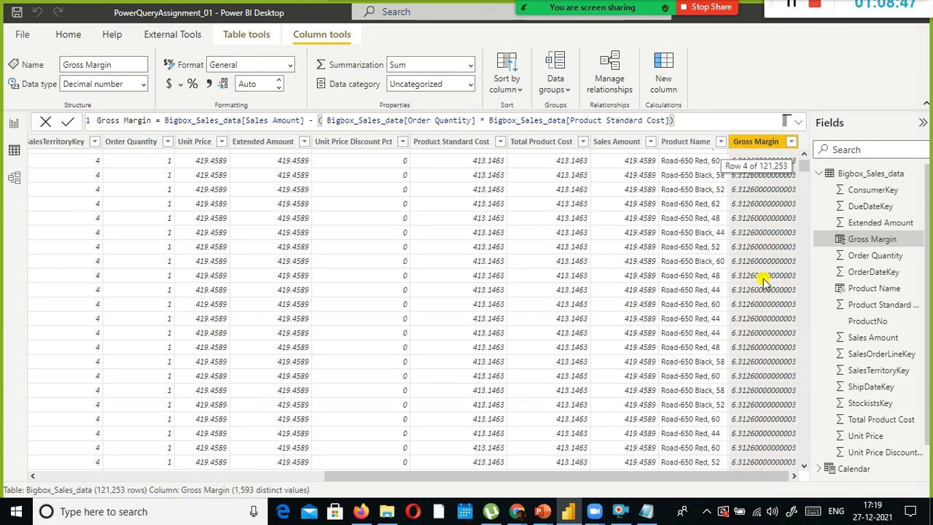
pyautogui.scroll(-3, 763, 280)
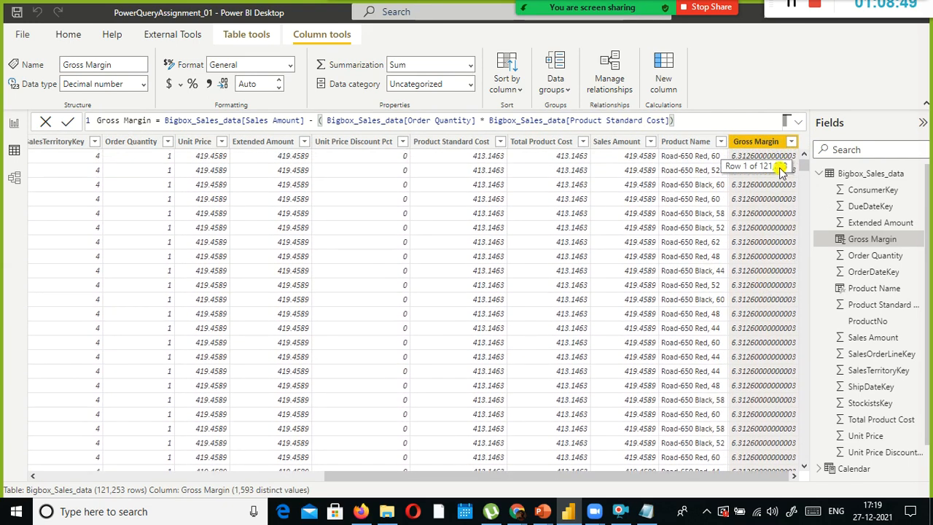
# - Examine the distinct Gross Margin values in the column's filter list, close it without filtering, and look through the table rows
pyautogui.click(792, 146)
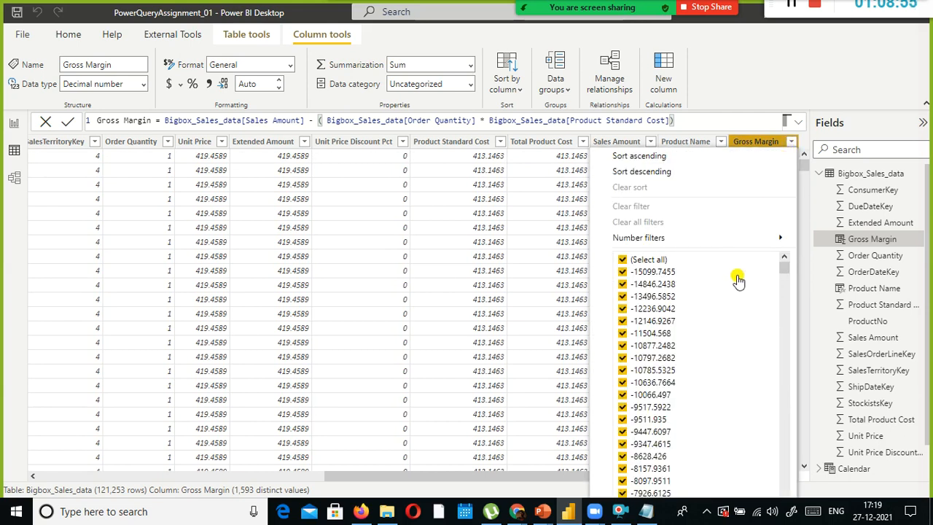
pyautogui.scroll(-2, 737, 275)
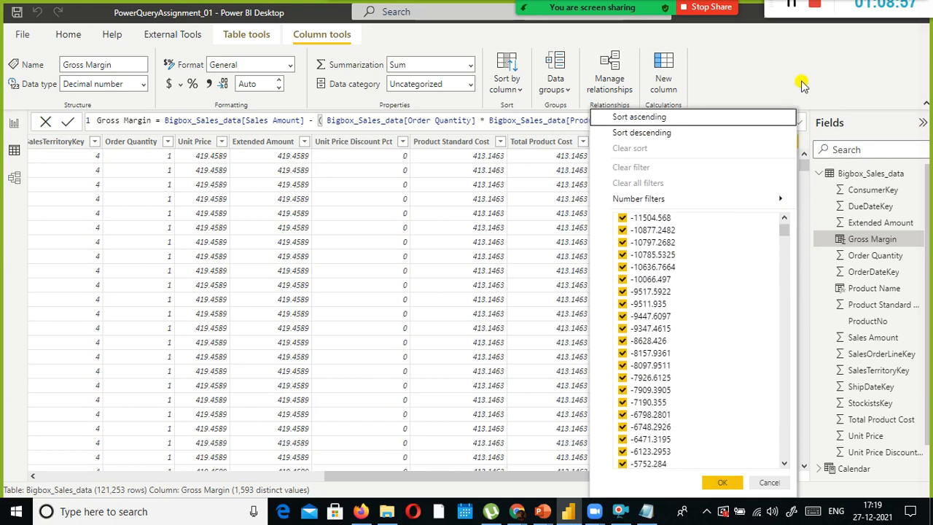
pyautogui.click(799, 89)
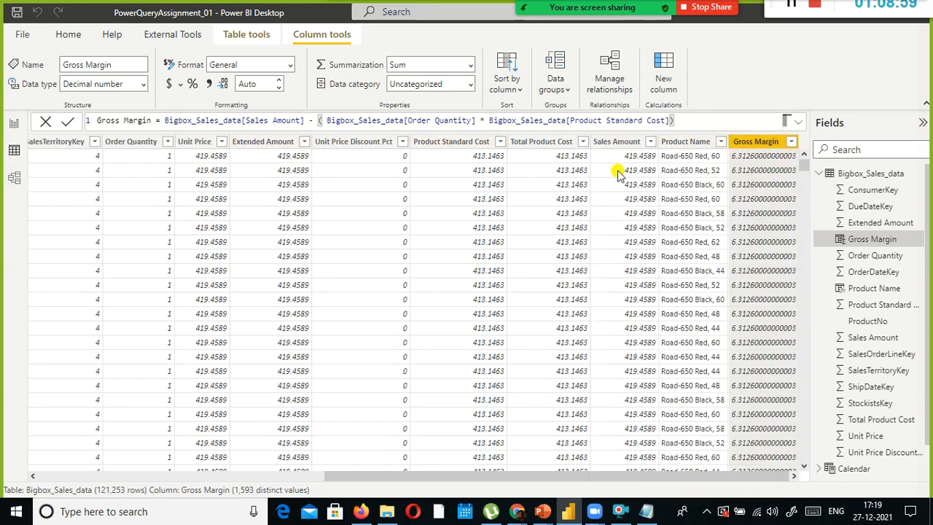
pyautogui.scroll(-12, 482, 387)
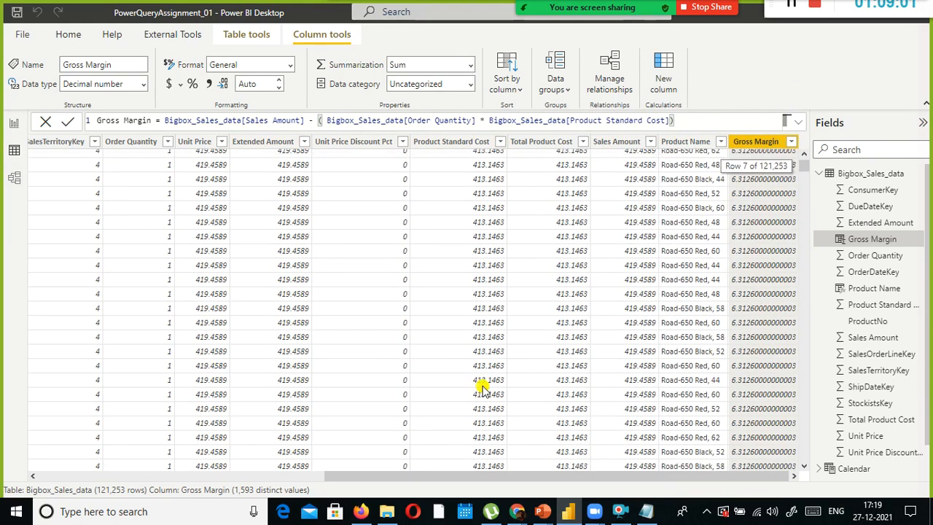
# - Examine the unrounded Gross Margin values deep into the Bigbox_Sales_data rows and return to the first row
pyautogui.scroll(-6, 482, 387)
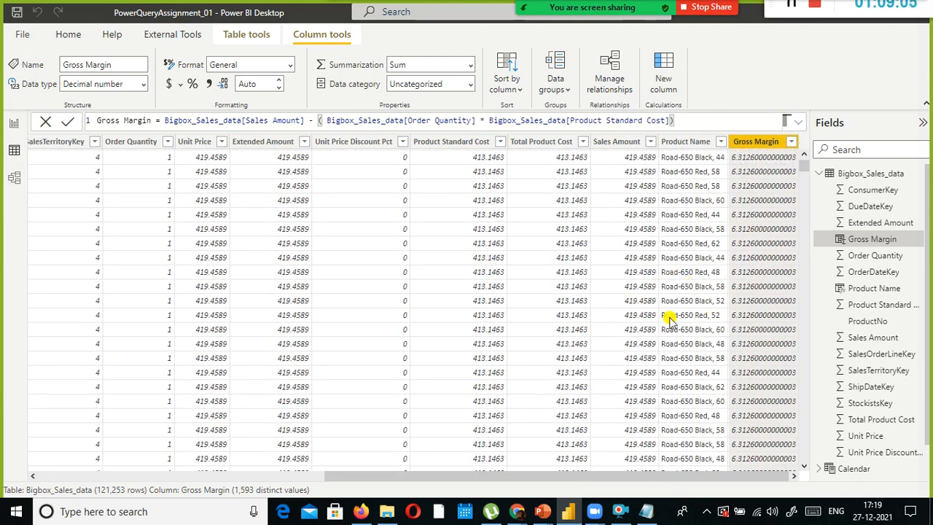
pyautogui.scroll(-15, 524, 317)
pyautogui.scroll(-15, 521, 324)
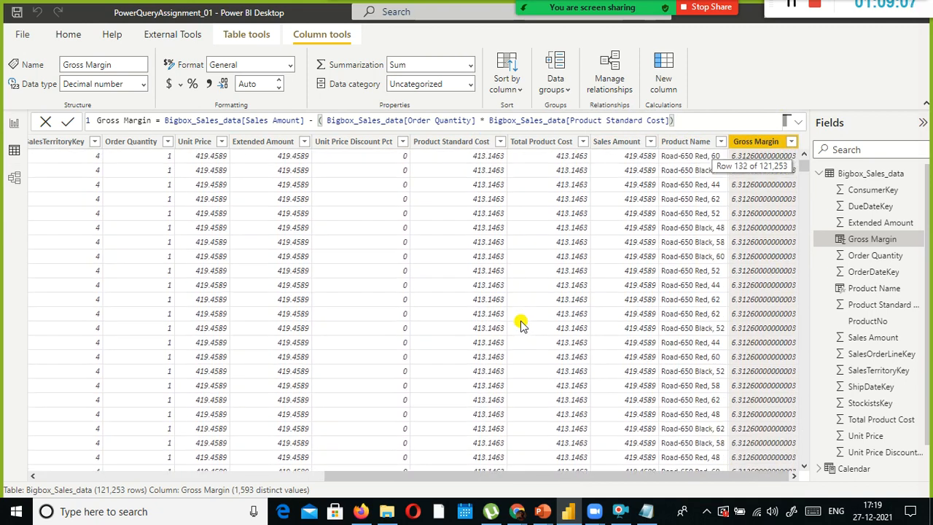
pyautogui.moveTo(802, 167); pyautogui.dragTo(816, 307)
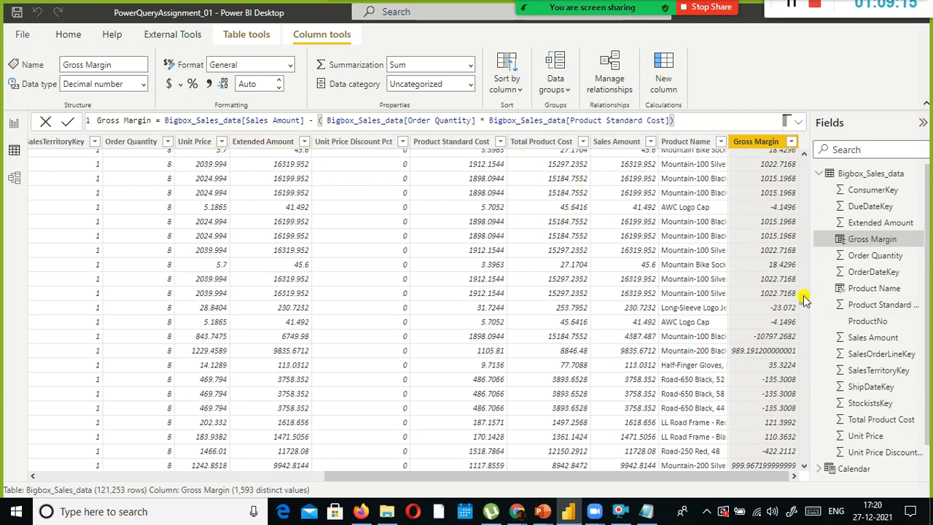
pyautogui.moveTo(803, 299); pyautogui.dragTo(798, 149)
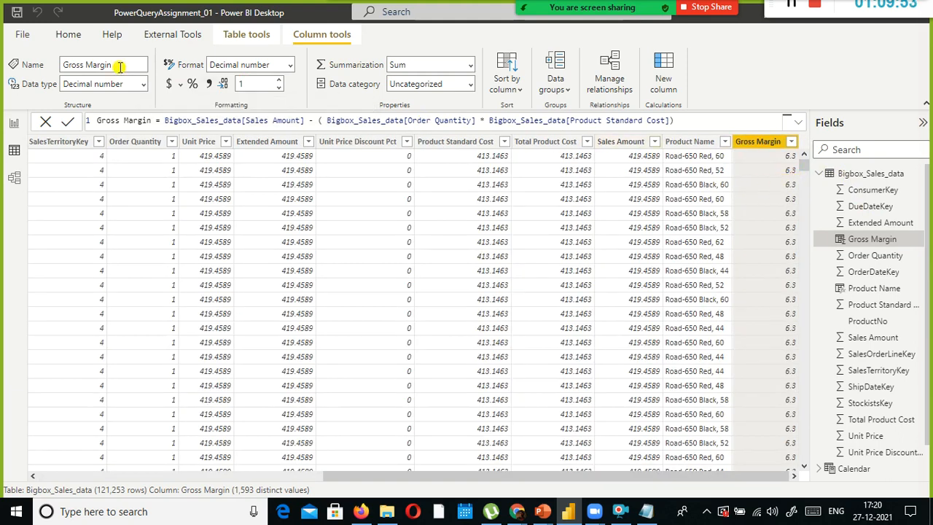
# - Set the Gross Margin column to 2 decimal places and check the rounded values in its filter list, keeping all of them selected
pyautogui.doubleClick(276, 84)
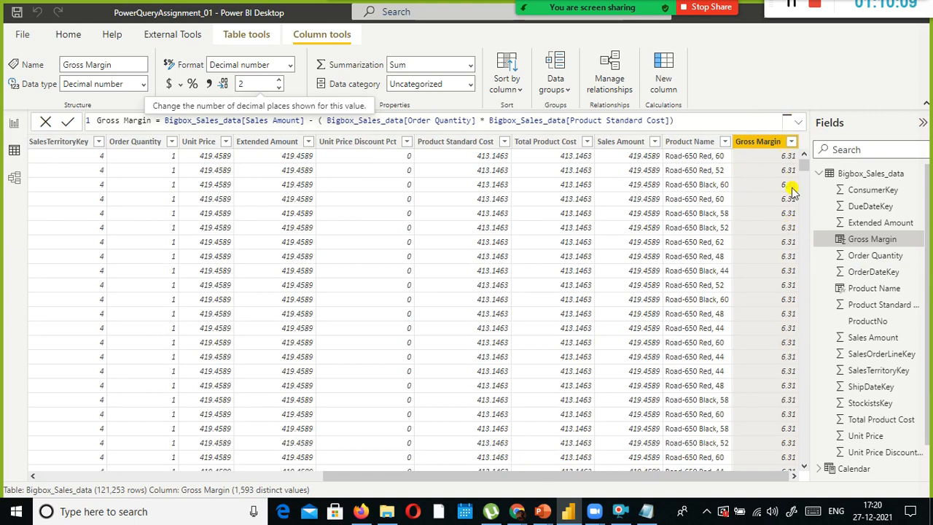
pyautogui.click(791, 143)
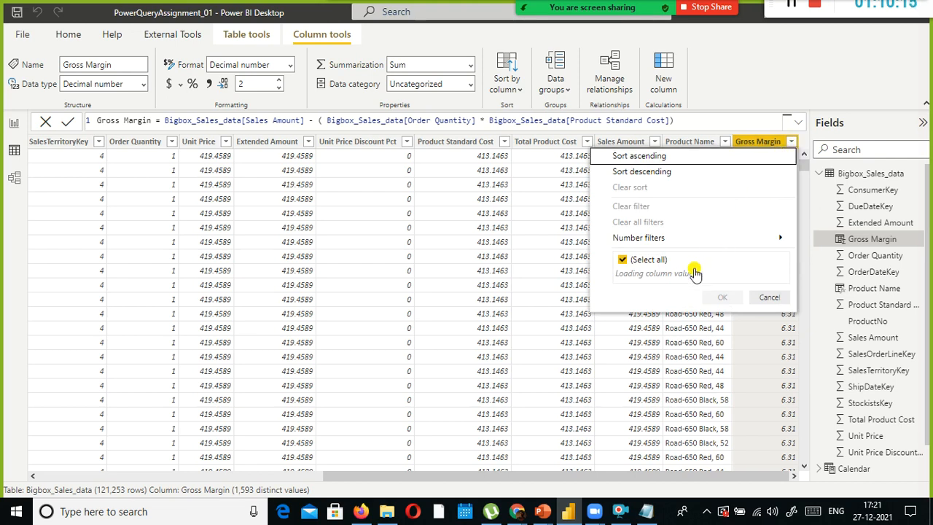
pyautogui.scroll(-5, 682, 272)
pyautogui.scroll(-6, 682, 272)
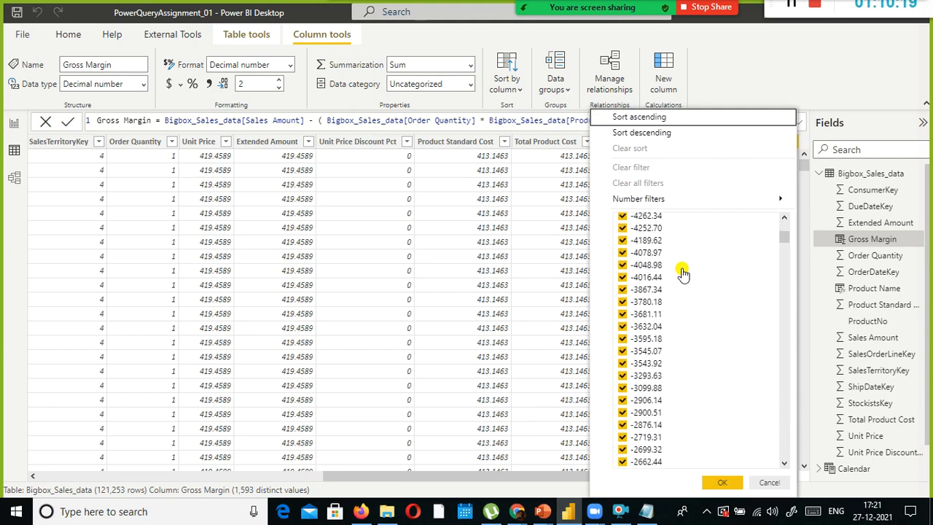
pyautogui.scroll(-4, 681, 272)
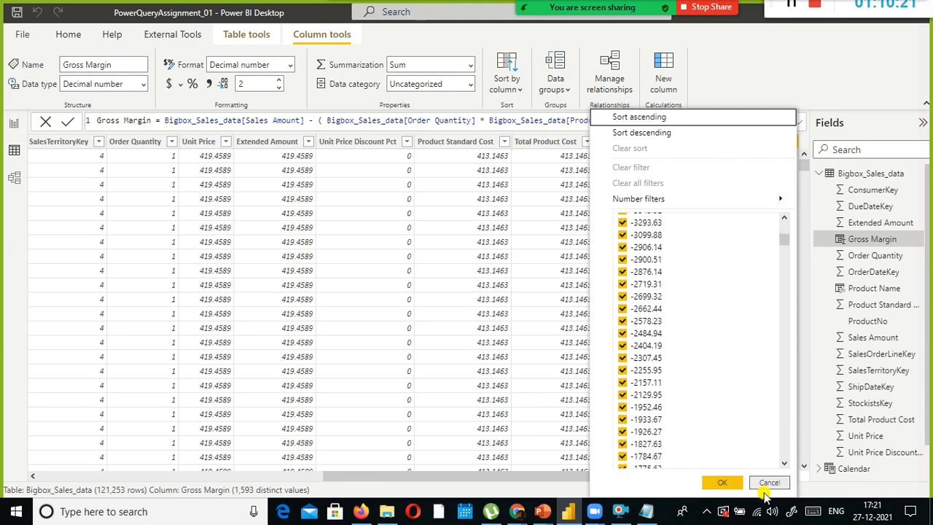
pyautogui.click(721, 482)
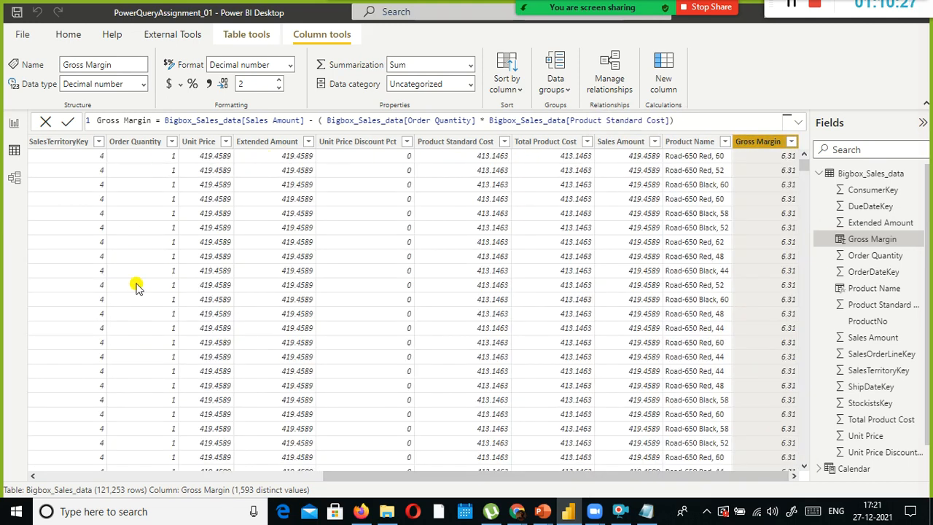
# - Look over the rounded Gross Margin rows and reopen the column's filter list to review its distinct values without filtering
pyautogui.scroll(-3, 757, 428)
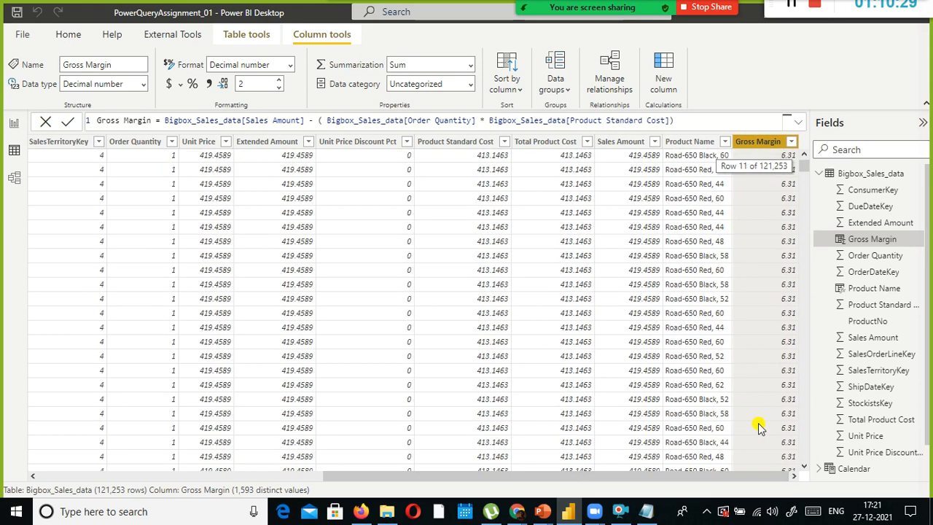
pyautogui.scroll(3, 758, 428)
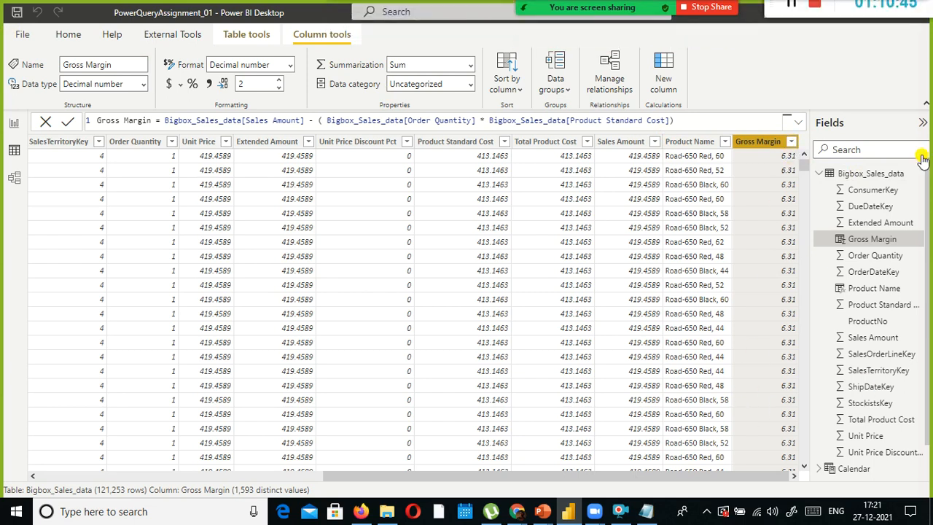
pyautogui.click(792, 143)
pyautogui.click(792, 143)
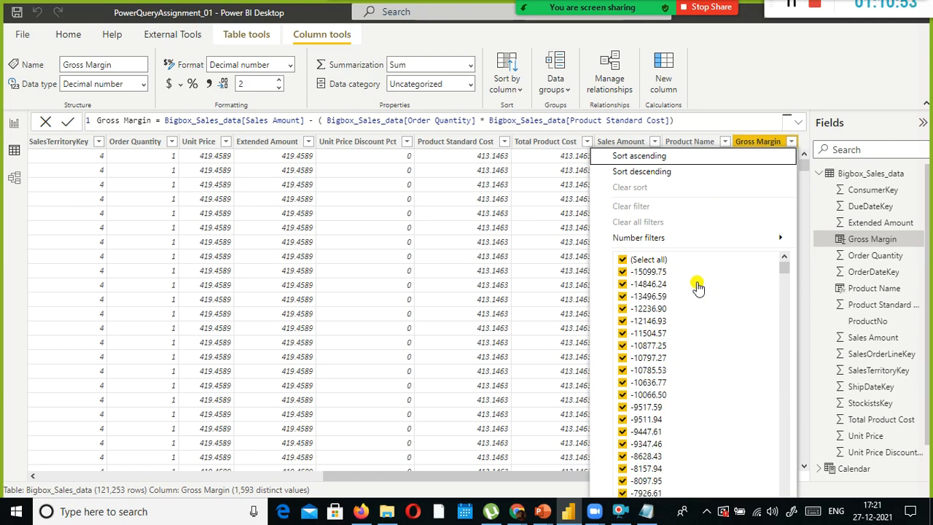
pyautogui.scroll(-5, 697, 285)
pyautogui.scroll(5, 714, 193)
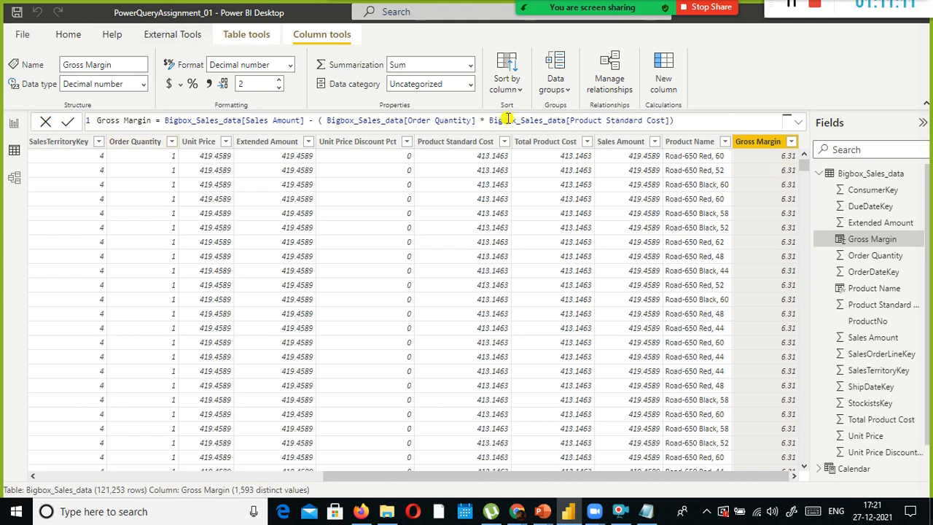
# - Switch to PowerPoint, review the Gross Margin formula and the remaining exercises on slide 39, and return to Power BI Desktop
pyautogui.hotkey('alt', 'Tab')
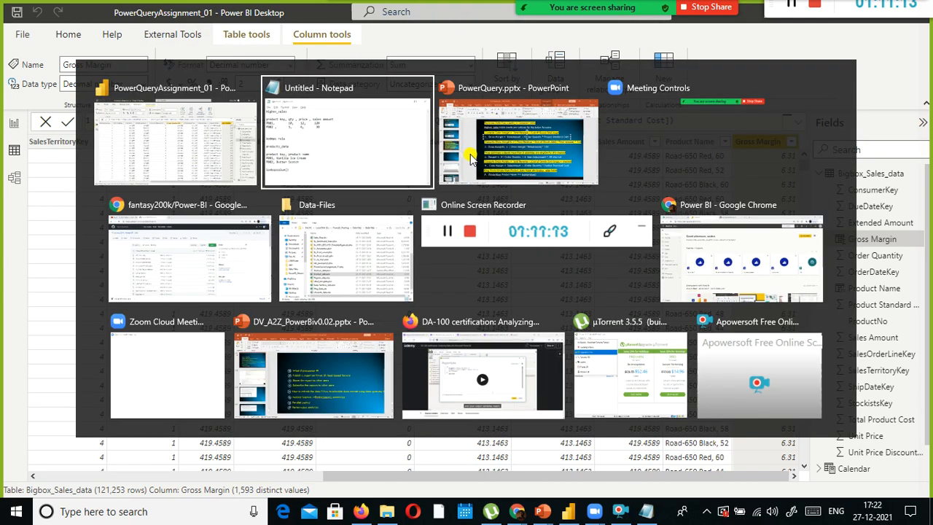
pyautogui.hotkey('alt', 'Tab')
pyautogui.press('Tab')
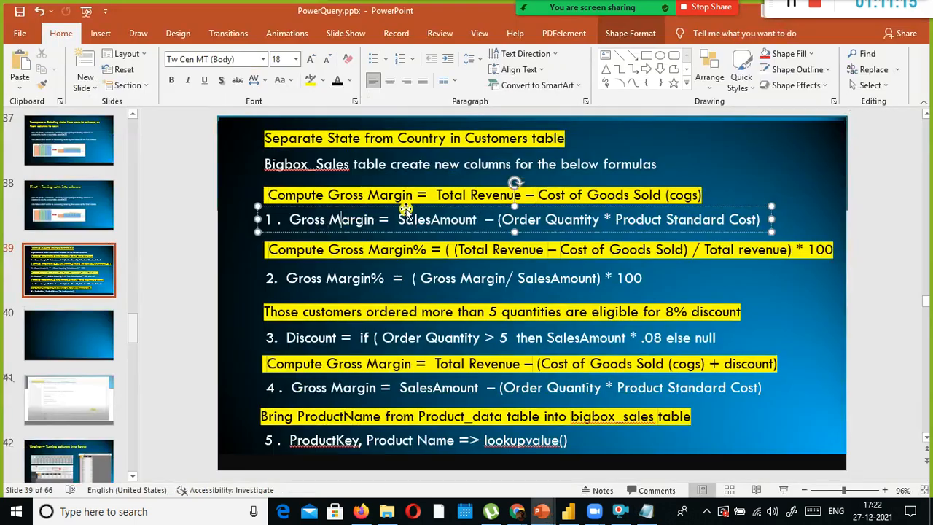
pyautogui.moveTo(329, 219); pyautogui.dragTo(545, 219)
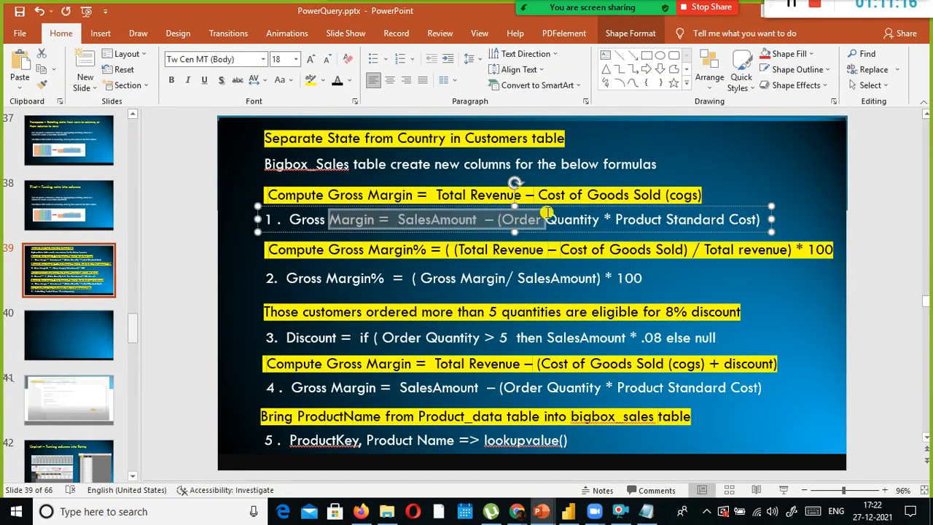
pyautogui.click(363, 430)
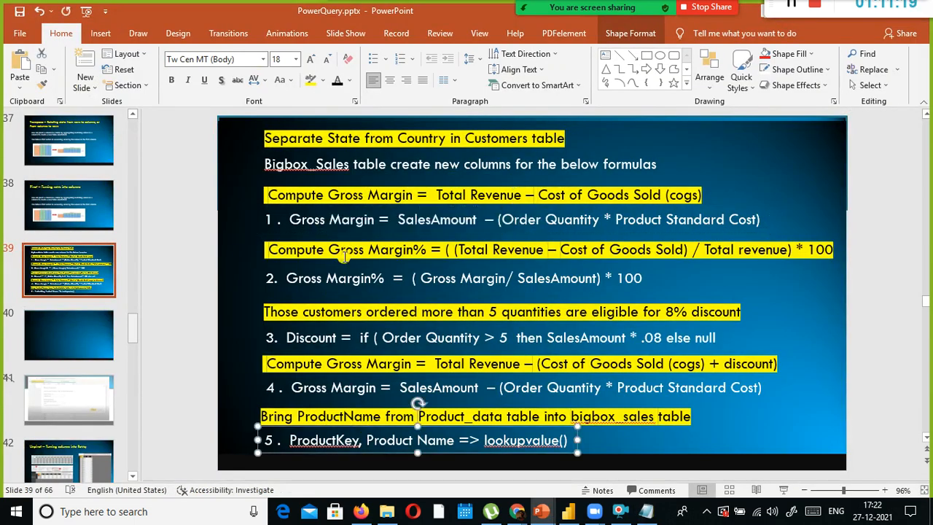
pyautogui.hotkey('alt', 'Tab')
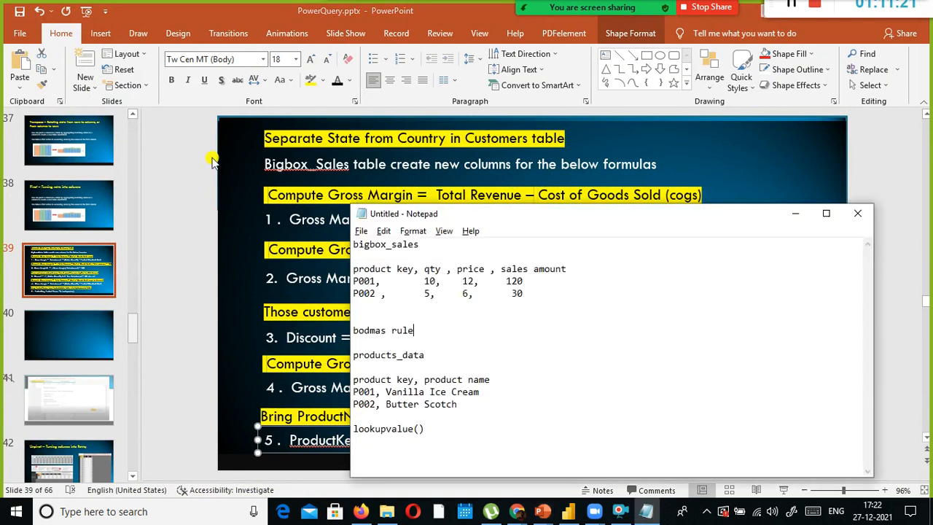
pyautogui.hotkey('alt', 'Tab')
pyautogui.press('Tab')
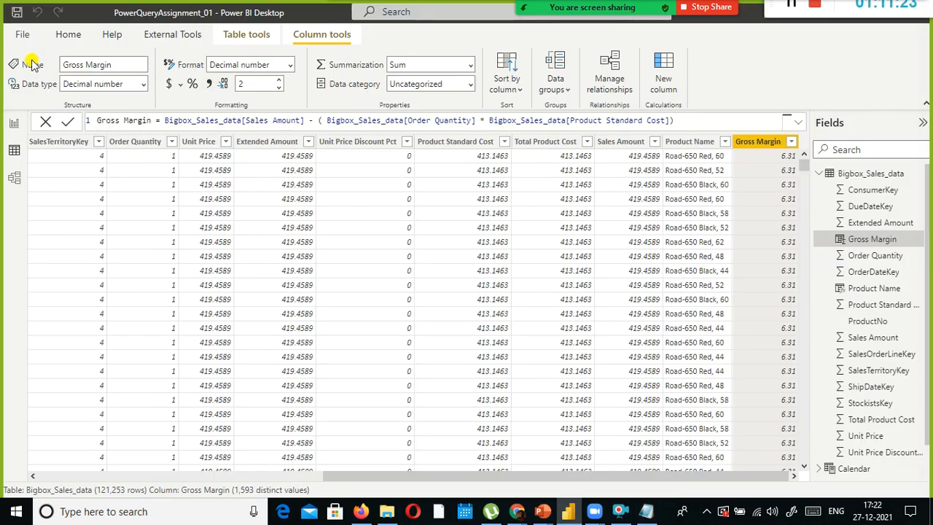
# - Save the PowerQueryAssignment_01 report
pyautogui.click(21, 35)
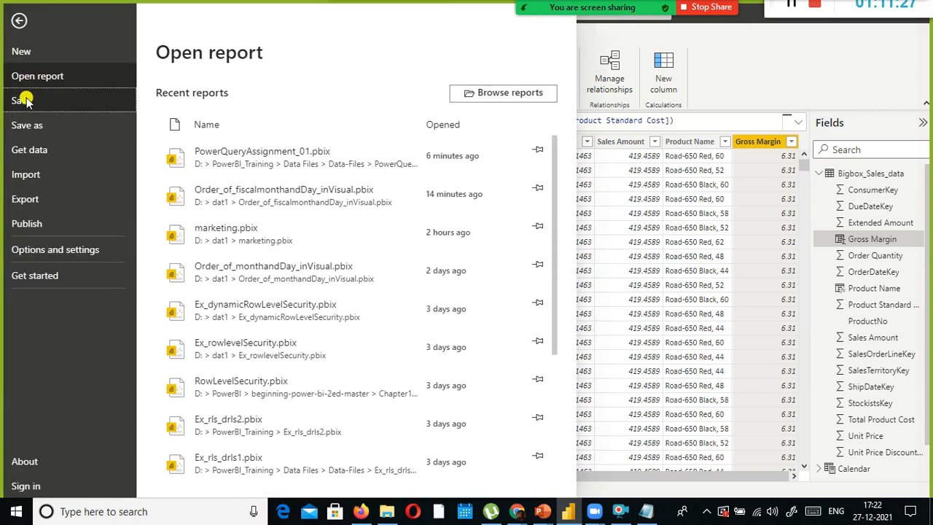
pyautogui.click(23, 99)
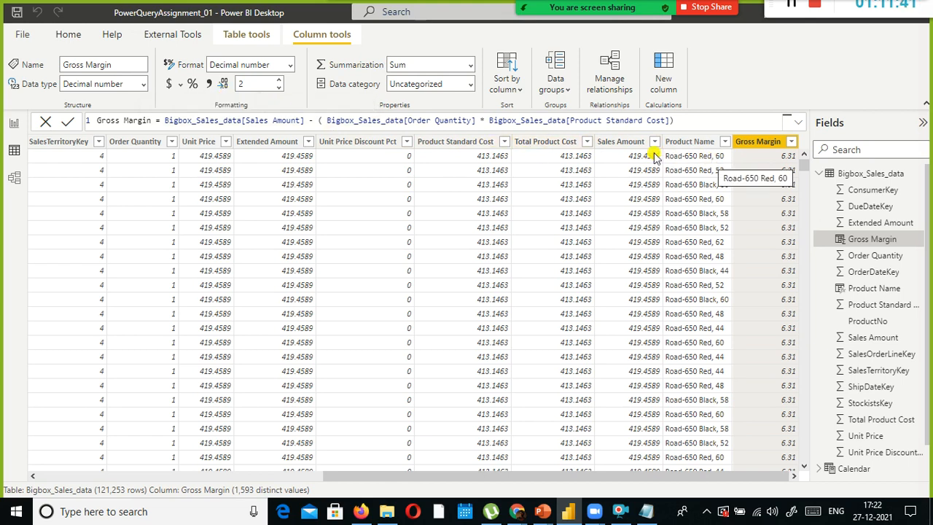
pyautogui.click(23, 38)
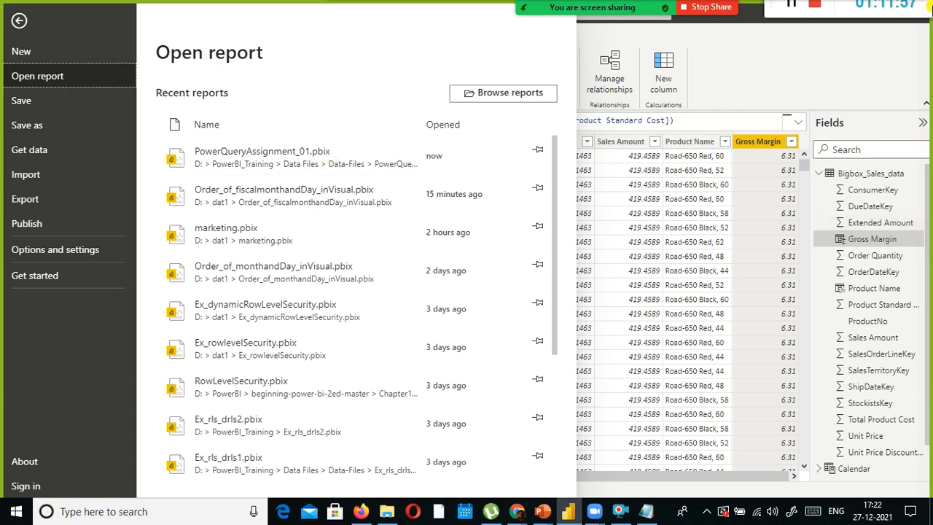
pyautogui.press('Escape')
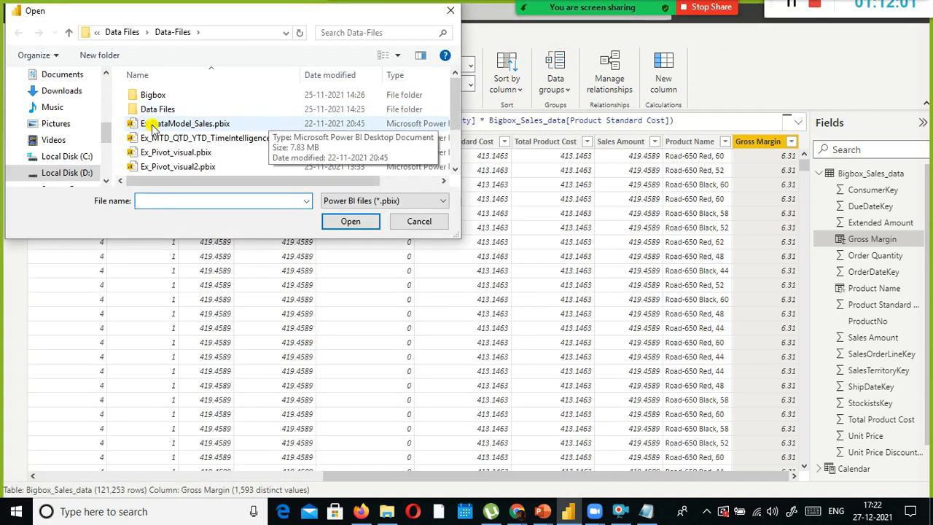
pyautogui.scroll(-1, 239, 151)
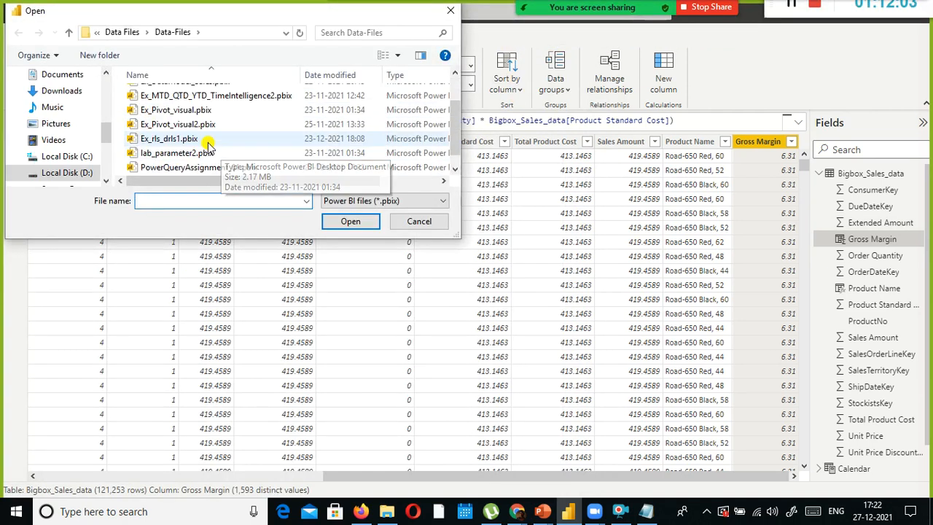
pyautogui.scroll(1, 173, 142)
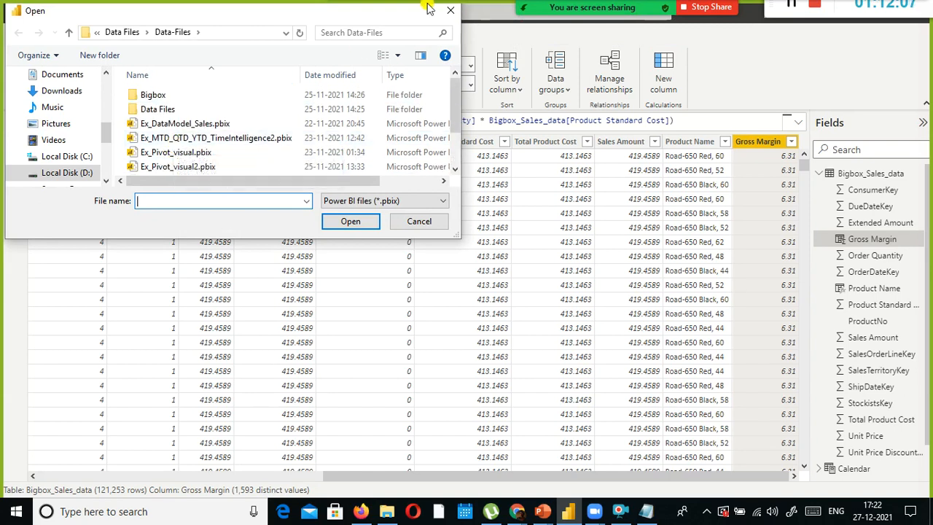
pyautogui.click(202, 152)
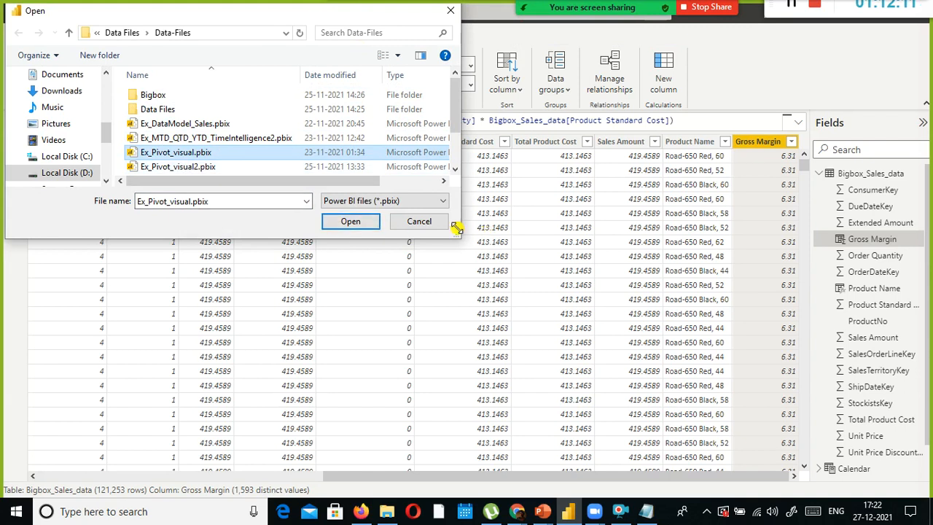
pyautogui.click(435, 223)
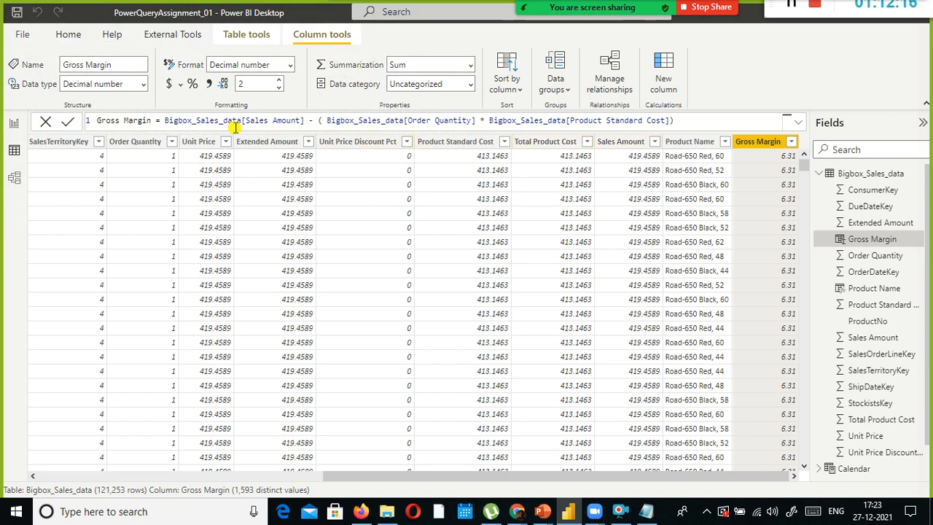
# - Go to the report view, clear the "quan" field search, and collapse the Bigbox_Sales_data field list
pyautogui.click(669, 122)
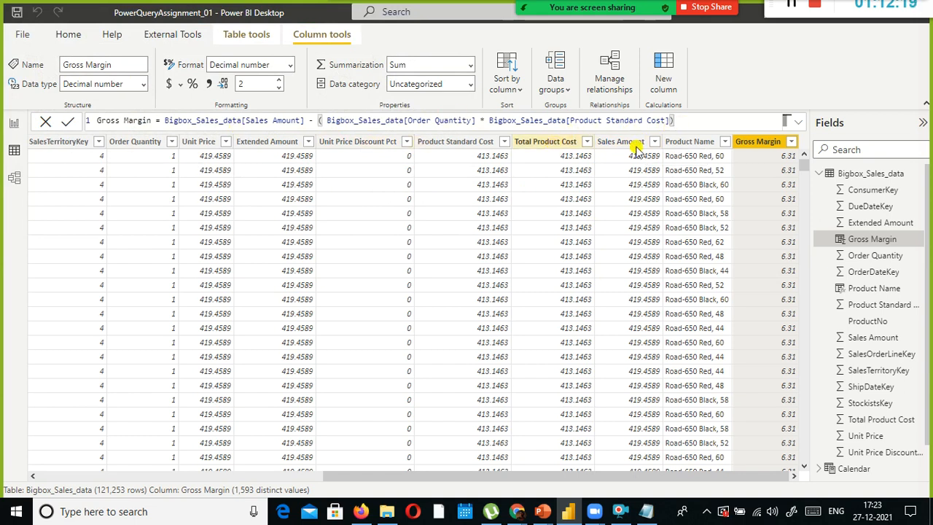
pyautogui.click(10, 124)
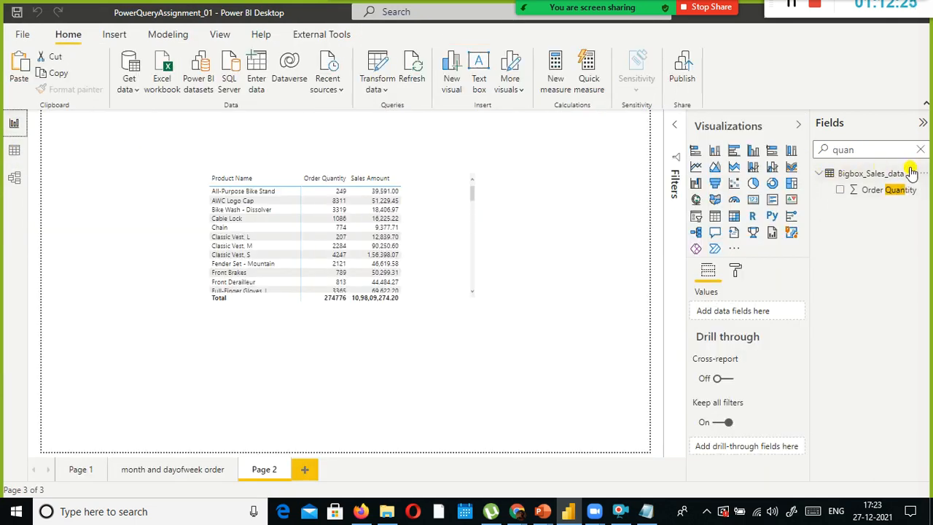
pyautogui.click(922, 150)
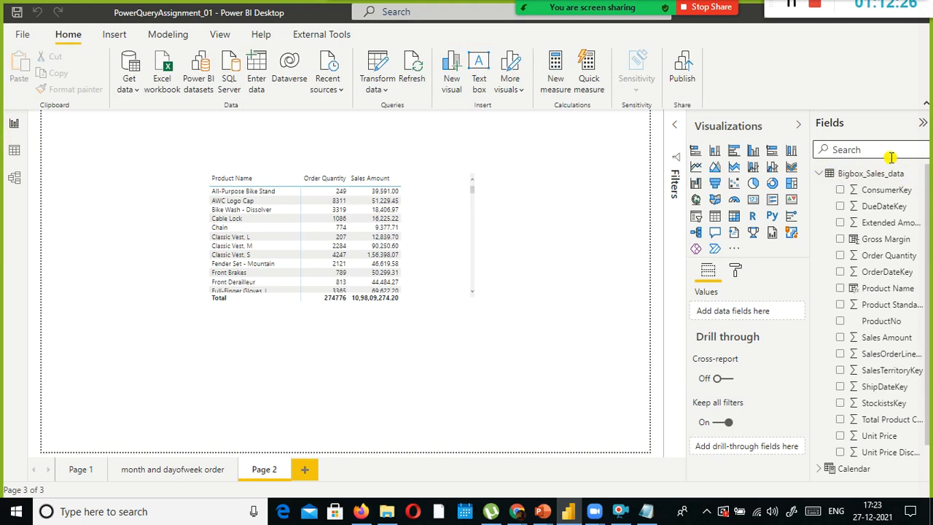
pyautogui.click(822, 177)
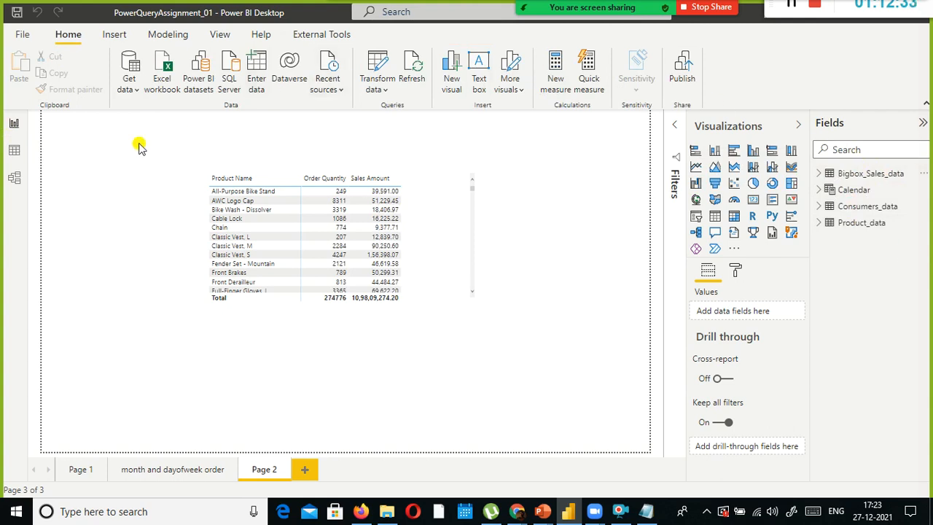
# - Return to the data view, select the Bigbox_Sales_data table, and bring its columns through Gross Margin into view
pyautogui.click(14, 150)
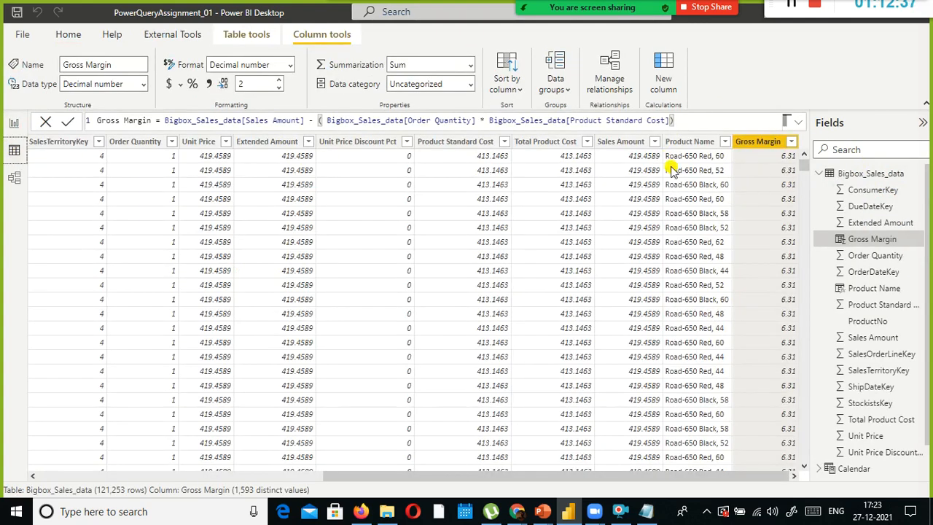
pyautogui.click(873, 188)
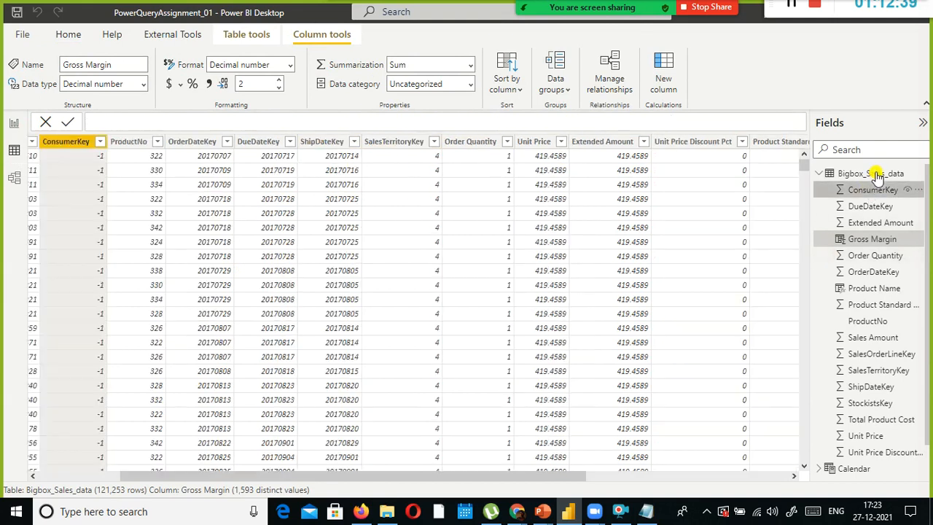
pyautogui.click(876, 174)
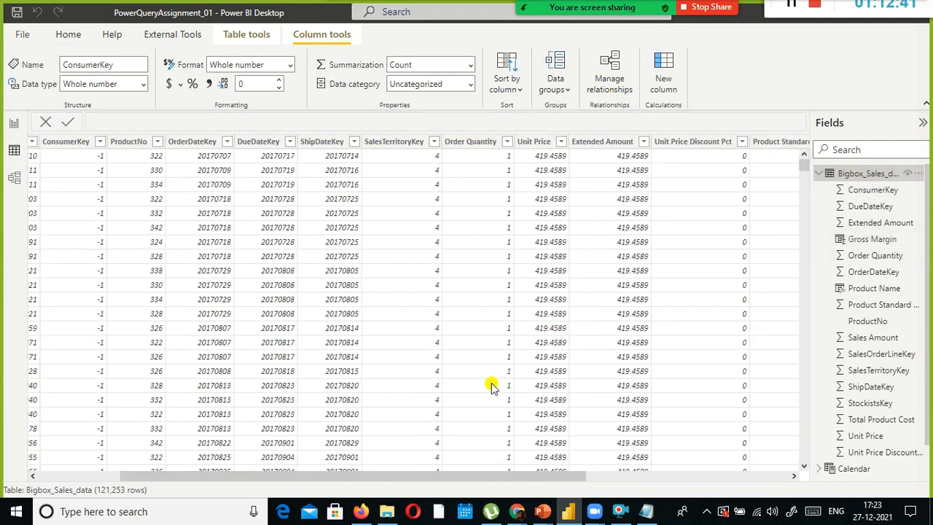
pyautogui.moveTo(402, 474); pyautogui.dragTo(677, 431)
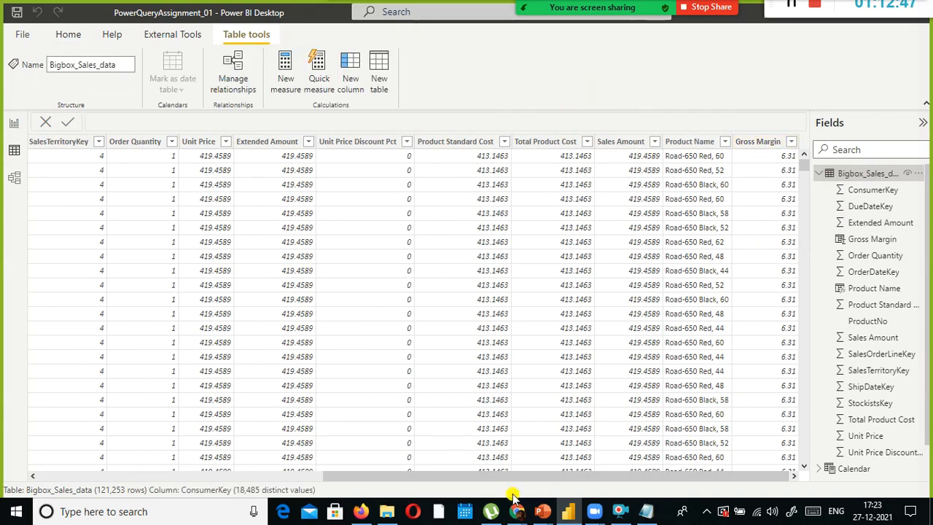
# - Select the Product Name column in Bigbox_Sales_data and examine its formula and the available table and column commands
pyautogui.moveTo(514, 477)
pyautogui.mouseDown()
pyautogui.moveTo(167, 467)
pyautogui.moveTo(512, 479)
pyautogui.mouseUp()
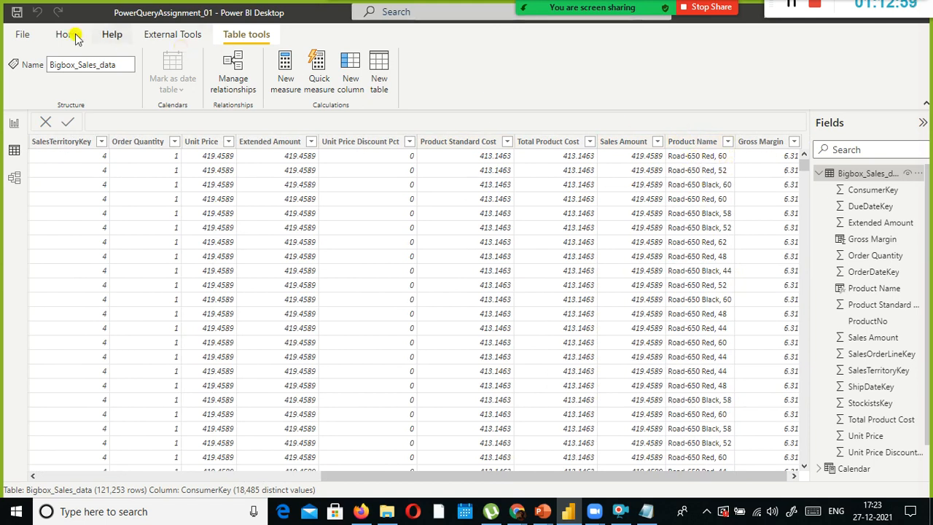
pyautogui.click(692, 142)
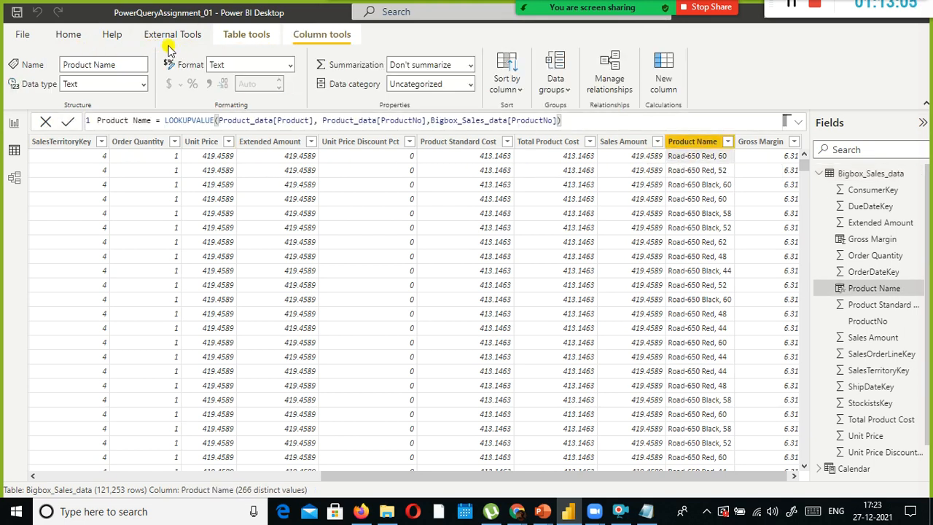
pyautogui.click(74, 39)
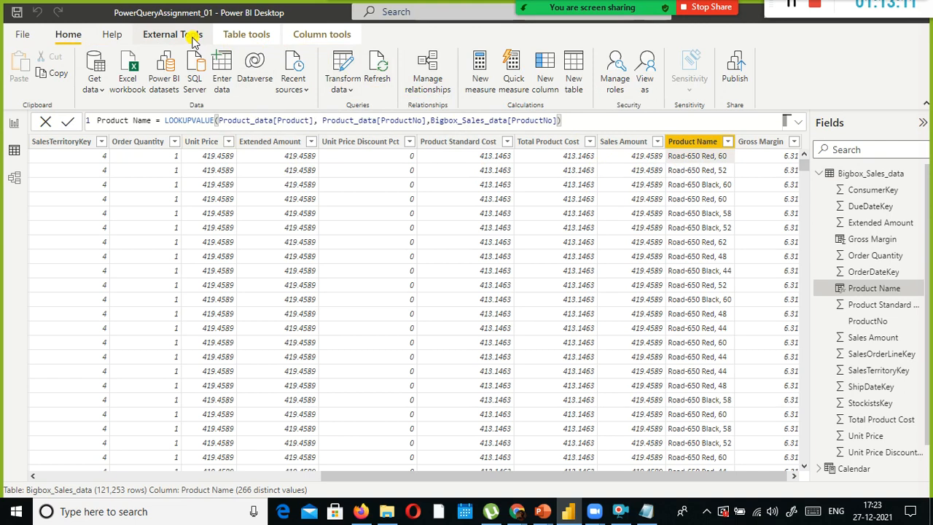
pyautogui.click(194, 40)
pyautogui.click(259, 34)
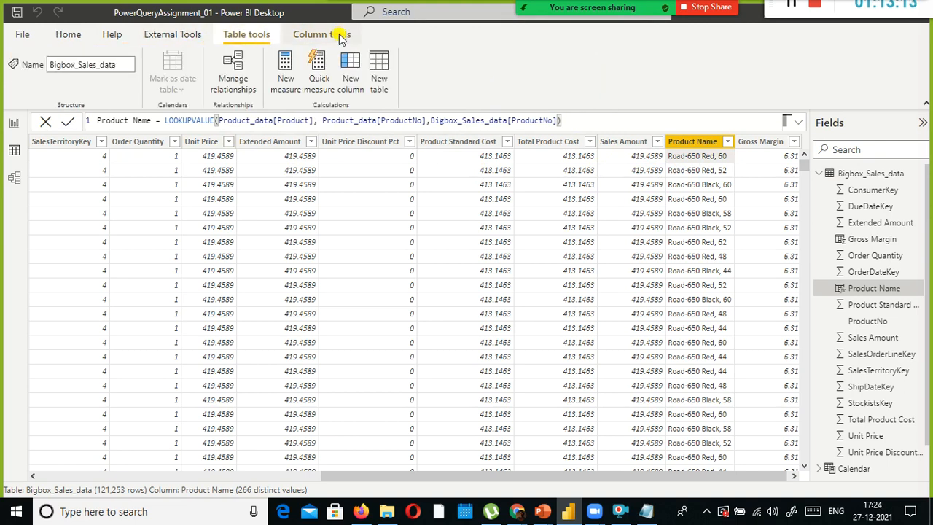
pyautogui.click(338, 37)
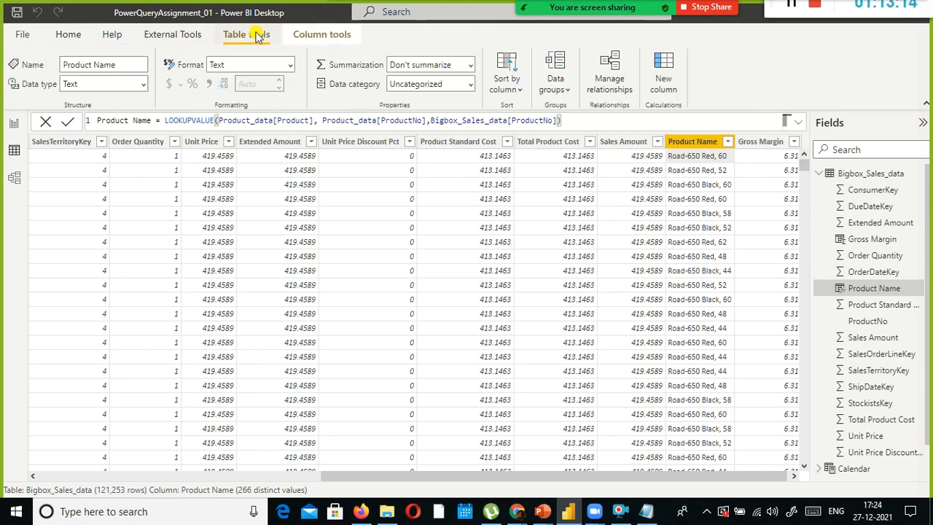
pyautogui.click(69, 35)
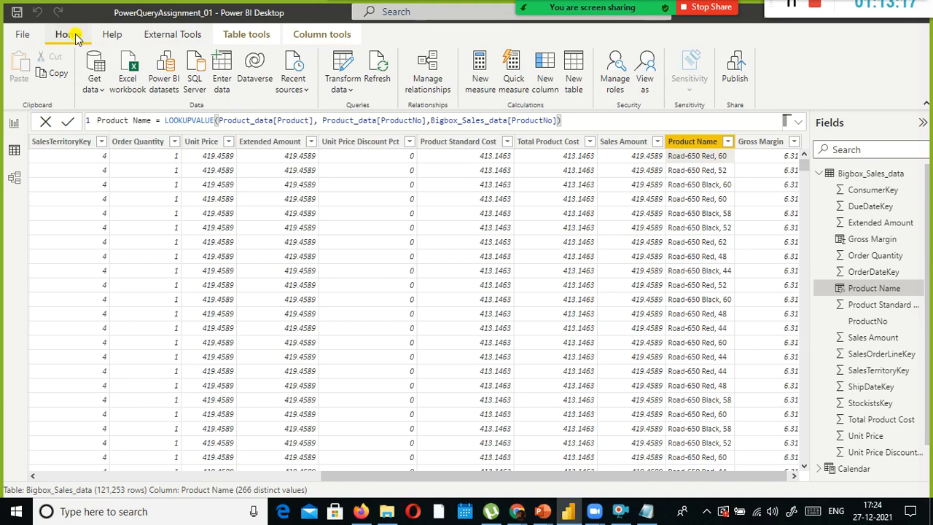
# - Review the slide 39 exercises in PowerPoint, and highlight LOOKUPVALUE in the Product Name formula back in Power BI Desktop
pyautogui.hotkey('alt', 'Tab')
pyautogui.hotkey('alt', 'Tab')
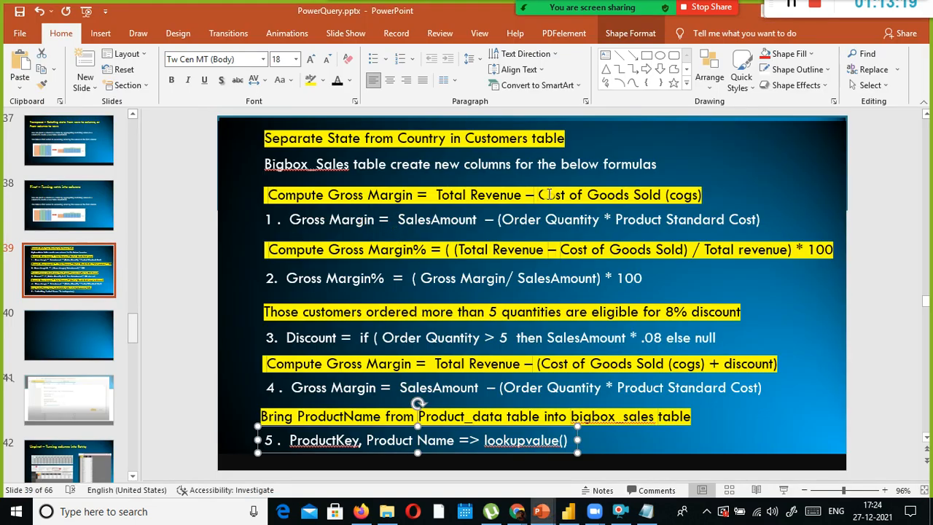
pyautogui.click(155, 277)
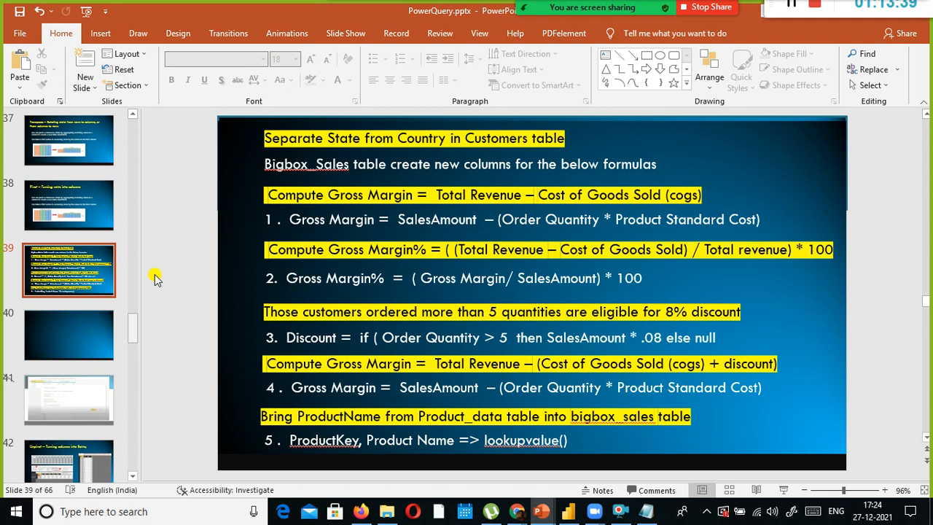
pyautogui.hotkey('alt', 'Tab')
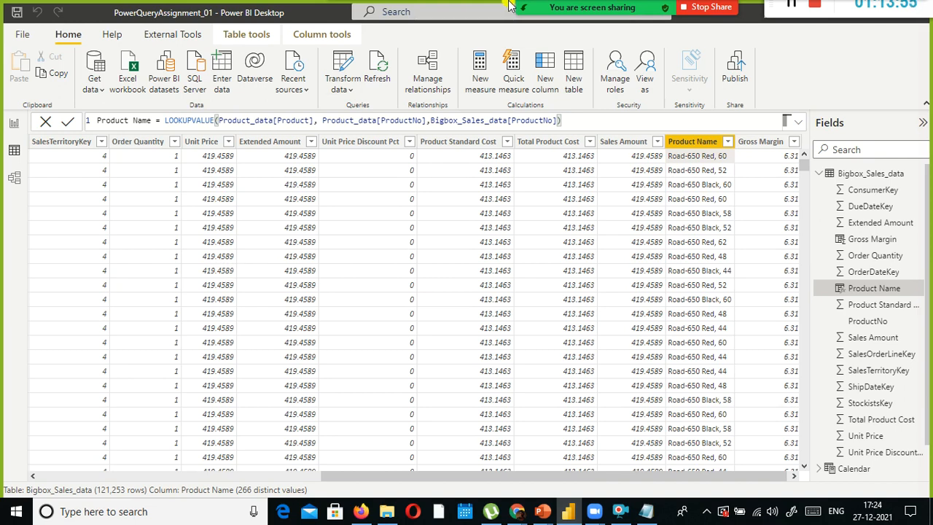
pyautogui.doubleClick(211, 120)
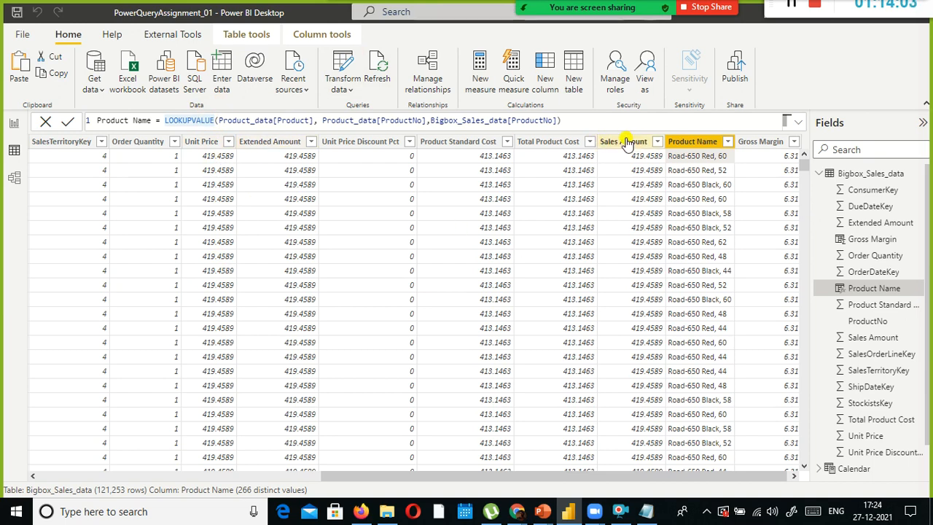
# - Switch to PowerPoint, check slide 40, and return to the column exercises on slide 39
pyautogui.hotkey('alt', 'Tab')
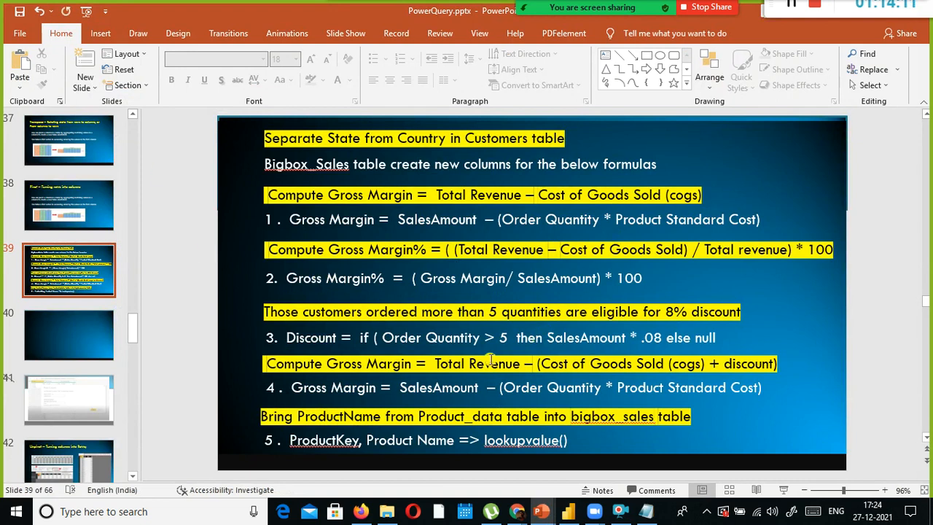
pyautogui.click(65, 325)
pyautogui.click(70, 262)
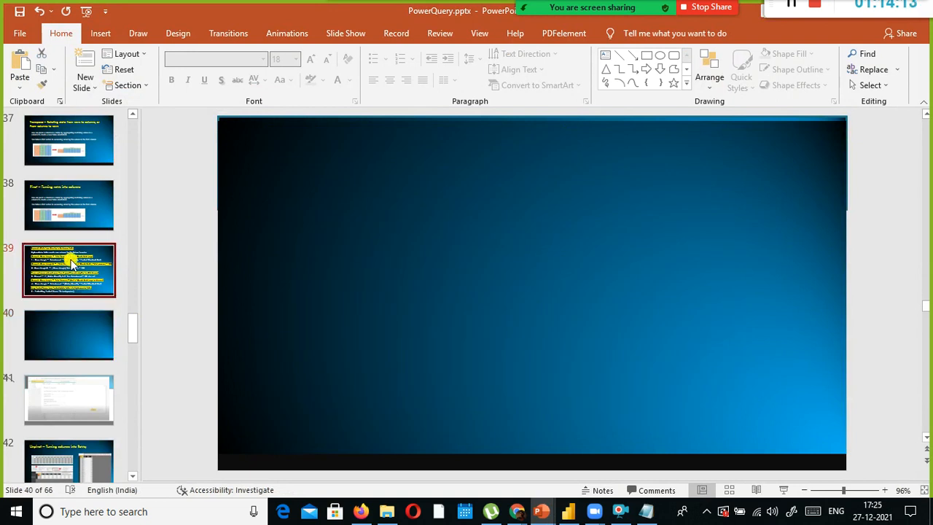